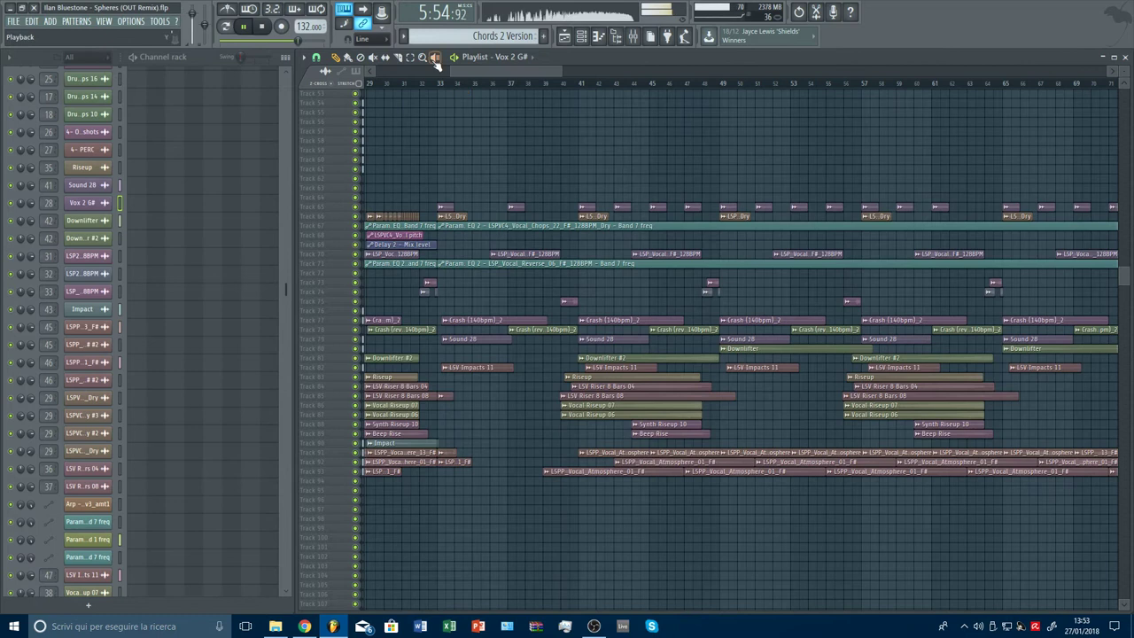
Copy the vocal, crash, impact, downlifter and riser clips between bars 33 and 49 on tracks 65 to 89 to bar 209
left_click_drag(522, 208, 702, 218)
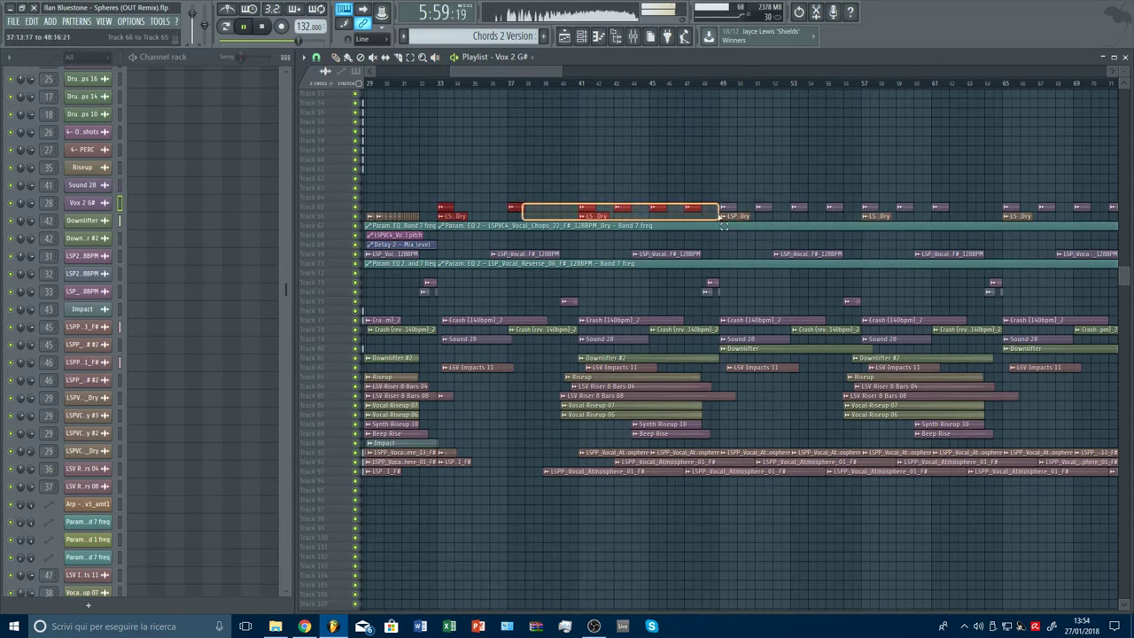
left_click_drag(706, 215, 706, 217)
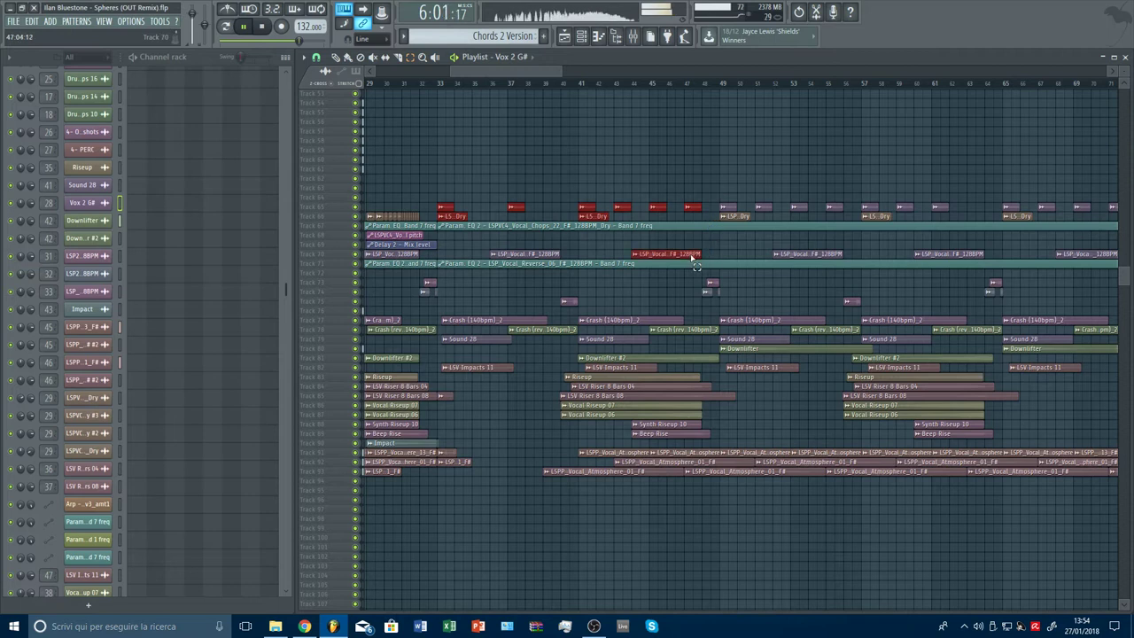
left_click_drag(737, 314, 756, 399)
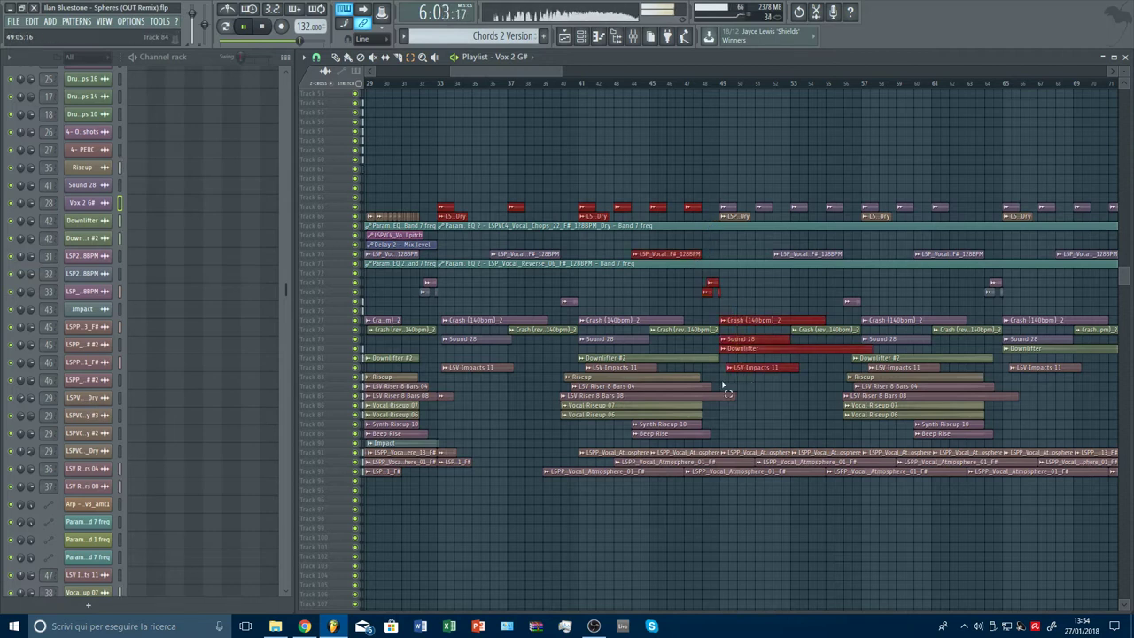
left_click_drag(707, 337, 680, 449)
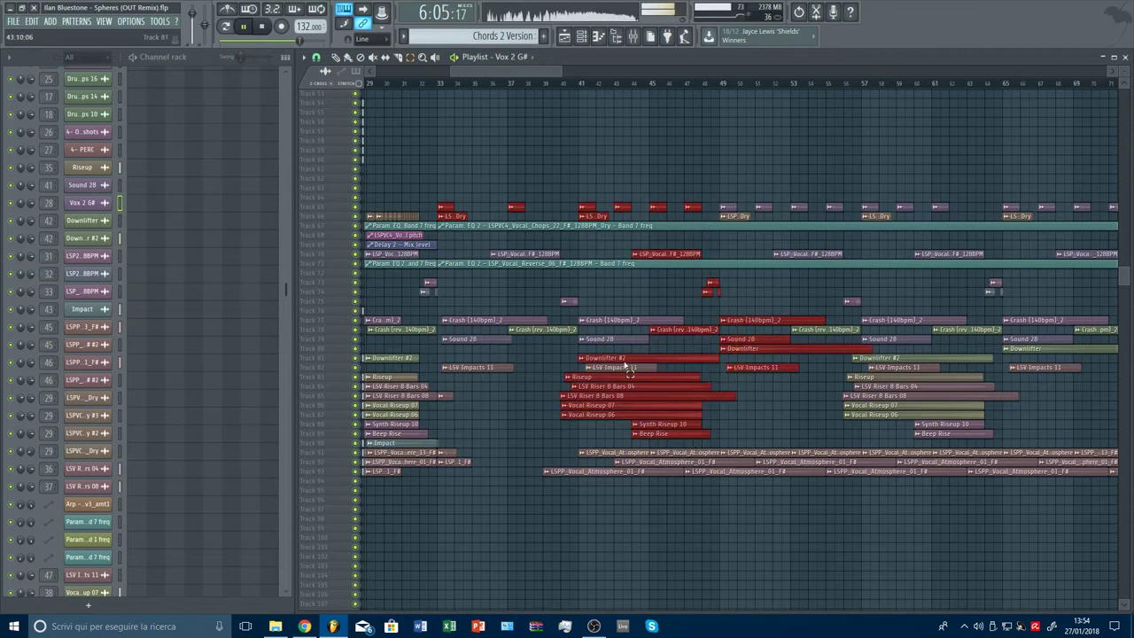
left_click_drag(610, 354, 467, 387)
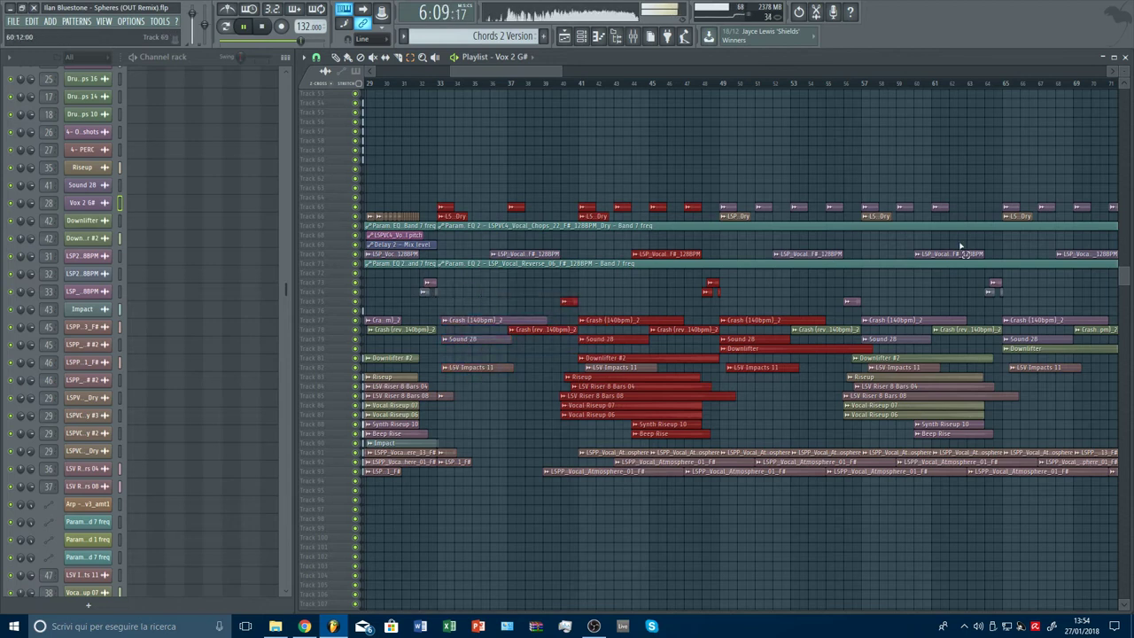
scroll(561, 203, "up", 6)
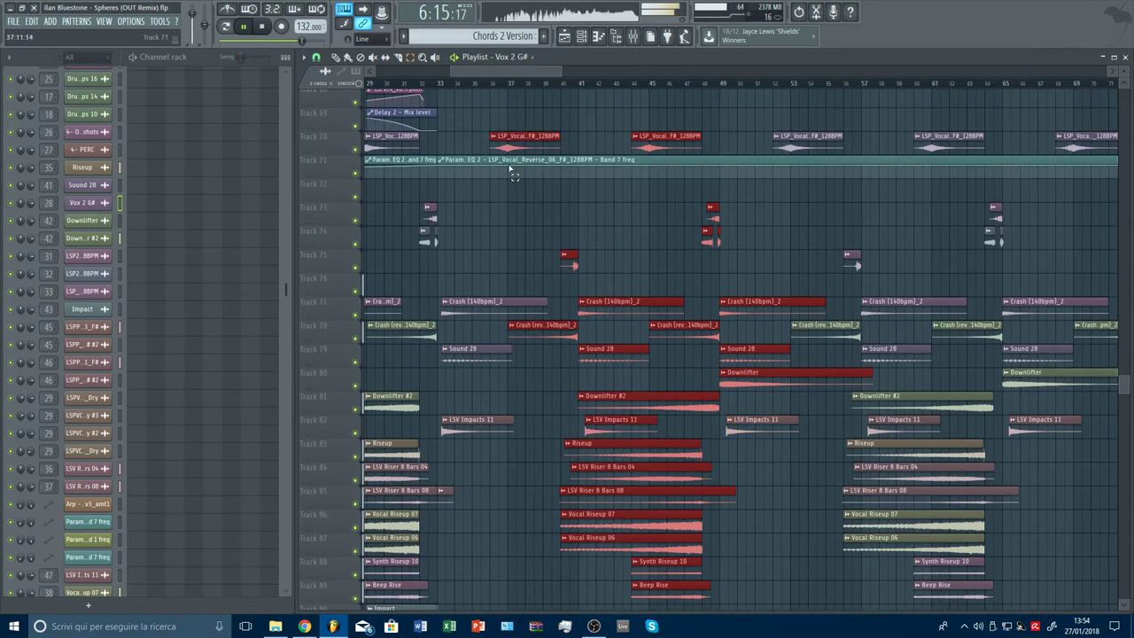
left_click_drag(563, 72, 861, 141)
scroll(813, 296, "down", 5)
scroll(631, 365, "up", 5)
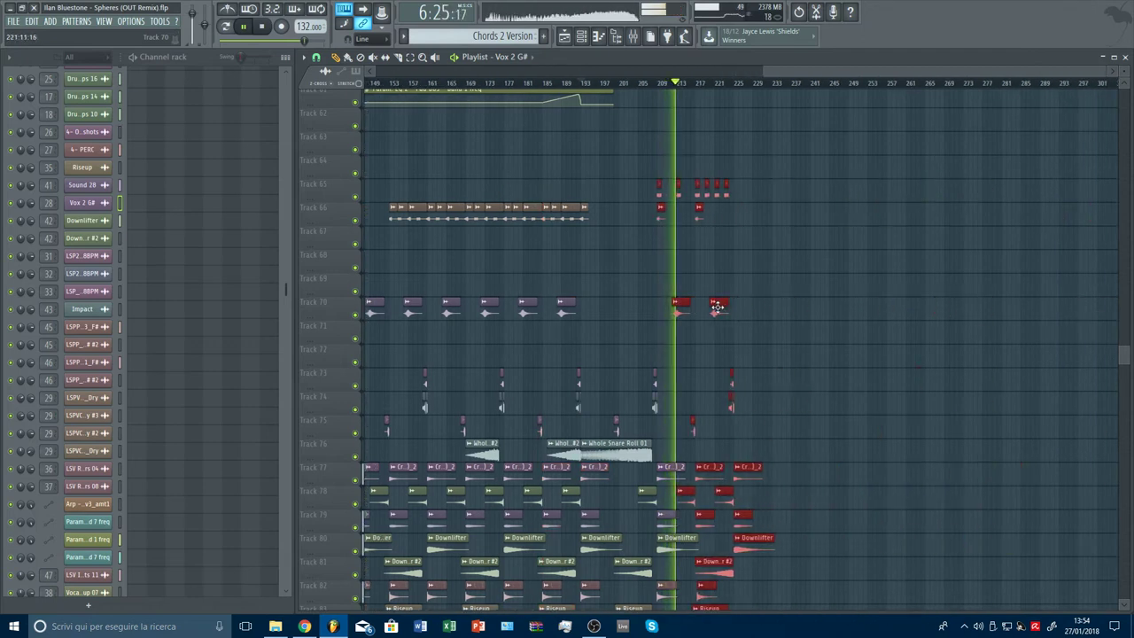
scroll(806, 306, "down", 4)
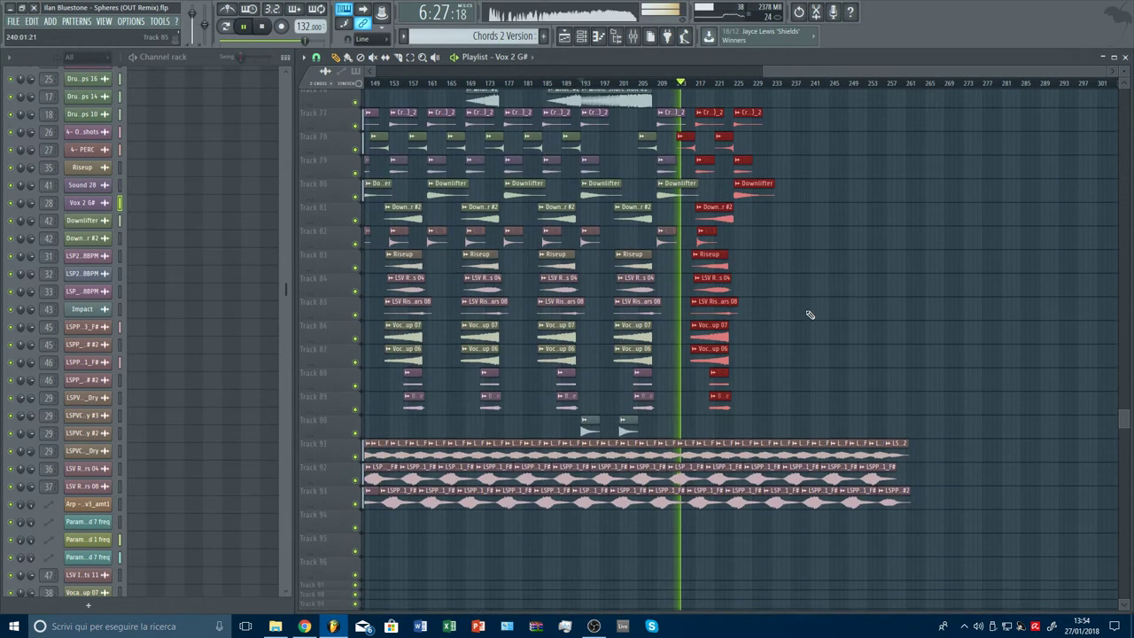
Duplicate the copied vocal and effects clips twice more so they continue from bar 225 to about bar 257
left_click_drag(749, 266, 898, 274, "shift")
left_click(918, 303)
scroll(982, 325, "up", 4)
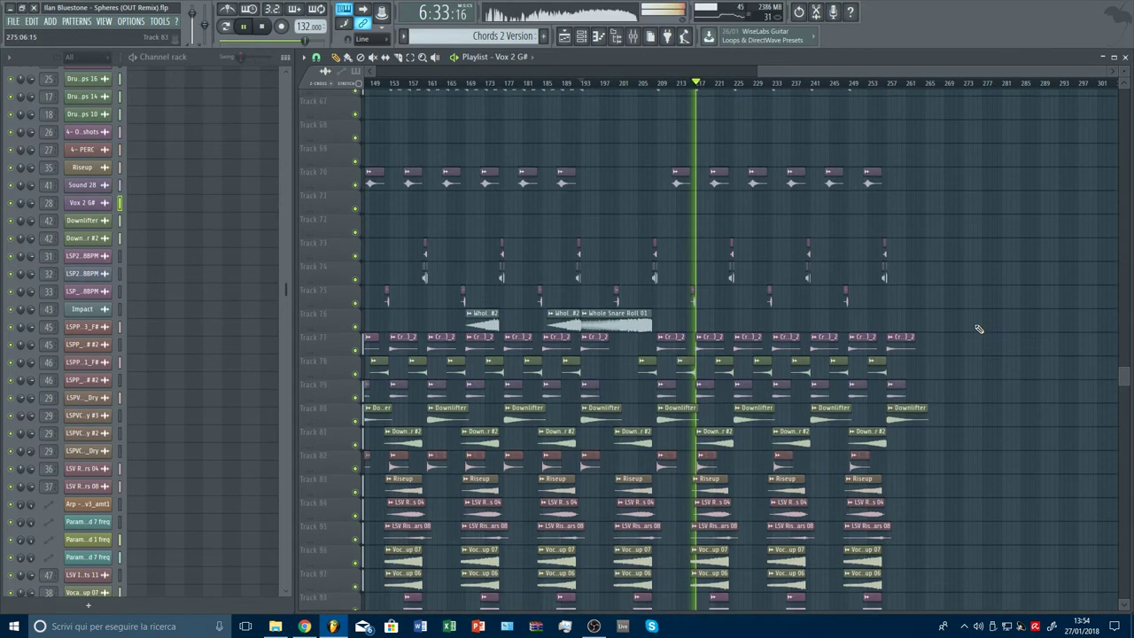
Delete every second Vox 2 G# clip on track 65 after bar 225, including the one at bar 255
scroll(747, 107, "up", 3)
scroll(872, 273, "up", 2)
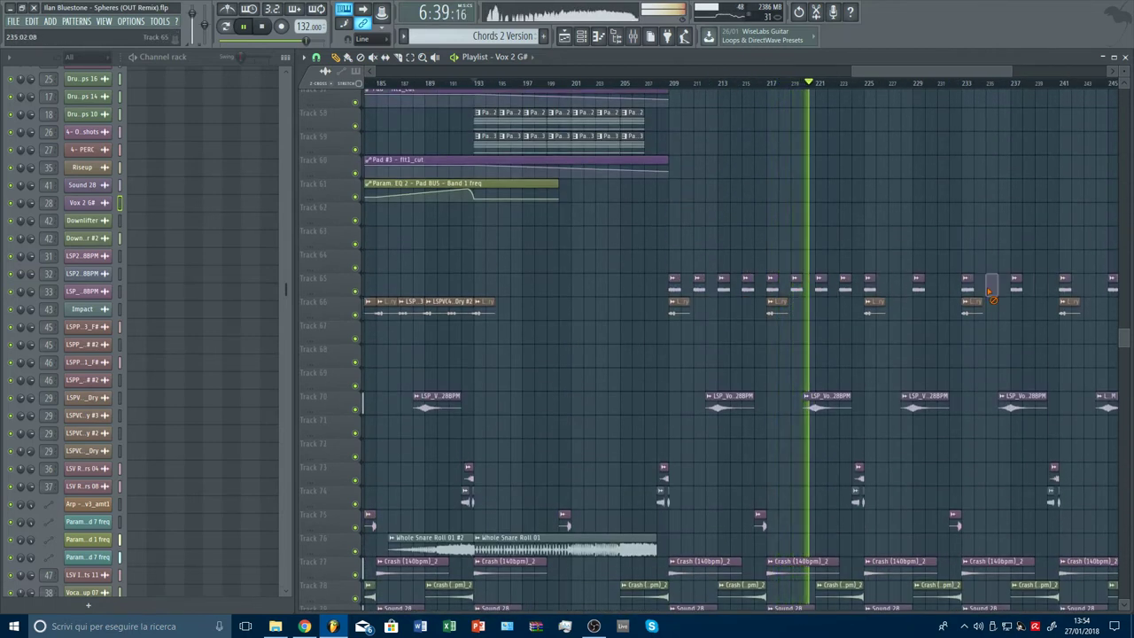
left_click_drag(966, 69, 1031, 89)
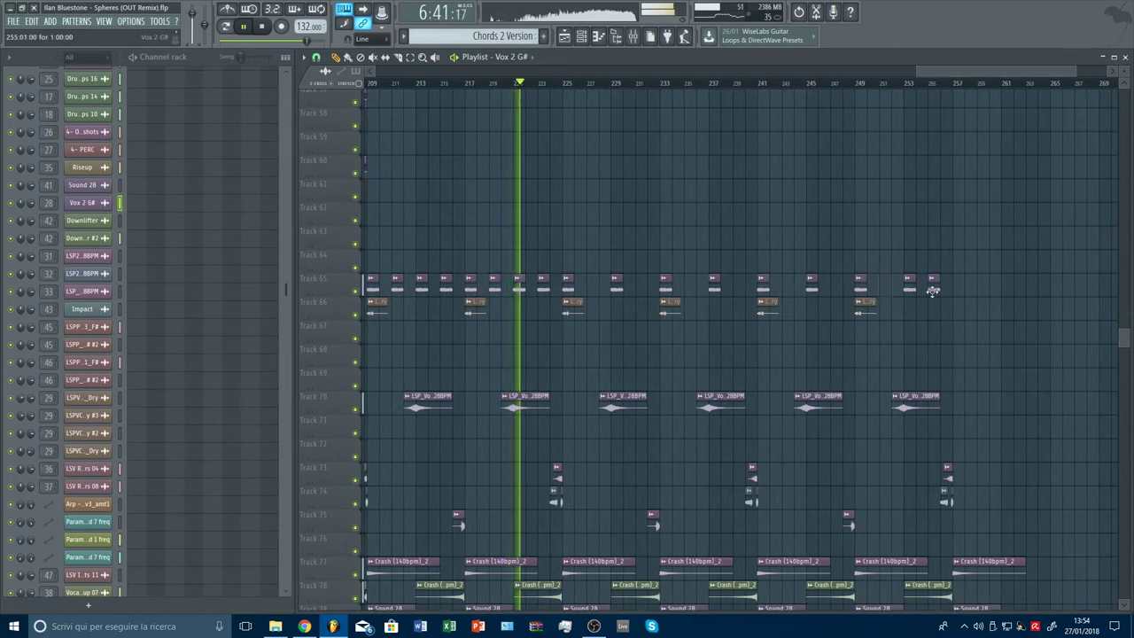
right_click(932, 289)
scroll(971, 308, "down", 3)
Add an LSP_Vocal_Reverse_06 clip around bar 257 on track 70 and an Impact clip at bar 257 on track 90
left_click(970, 247)
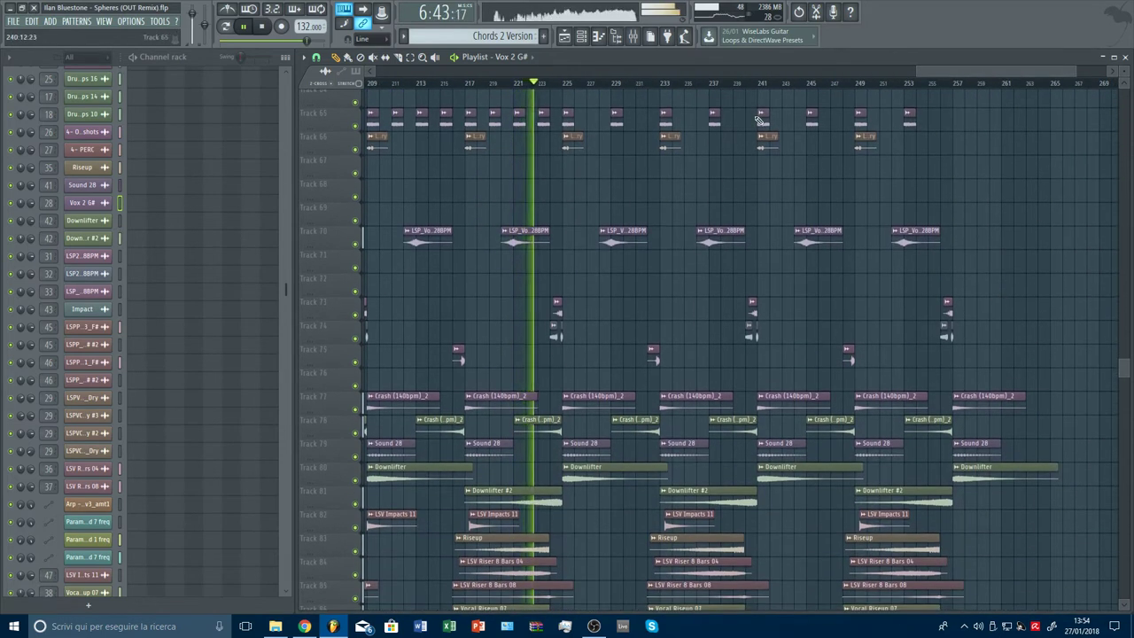
scroll(980, 246, "down", 5)
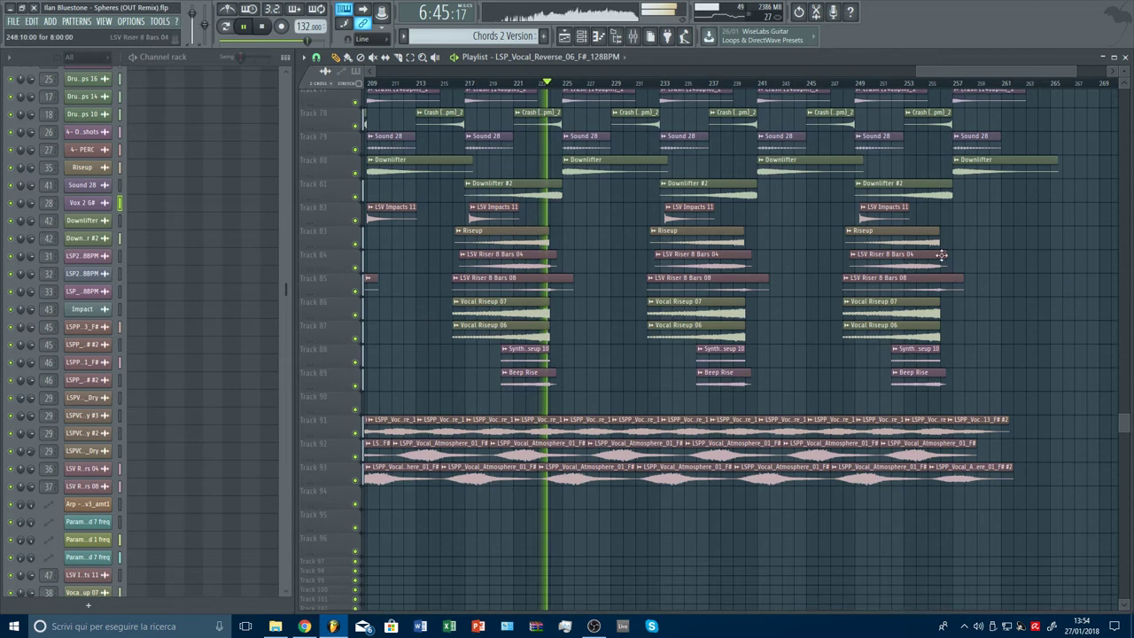
scroll(638, 89, "down", 4)
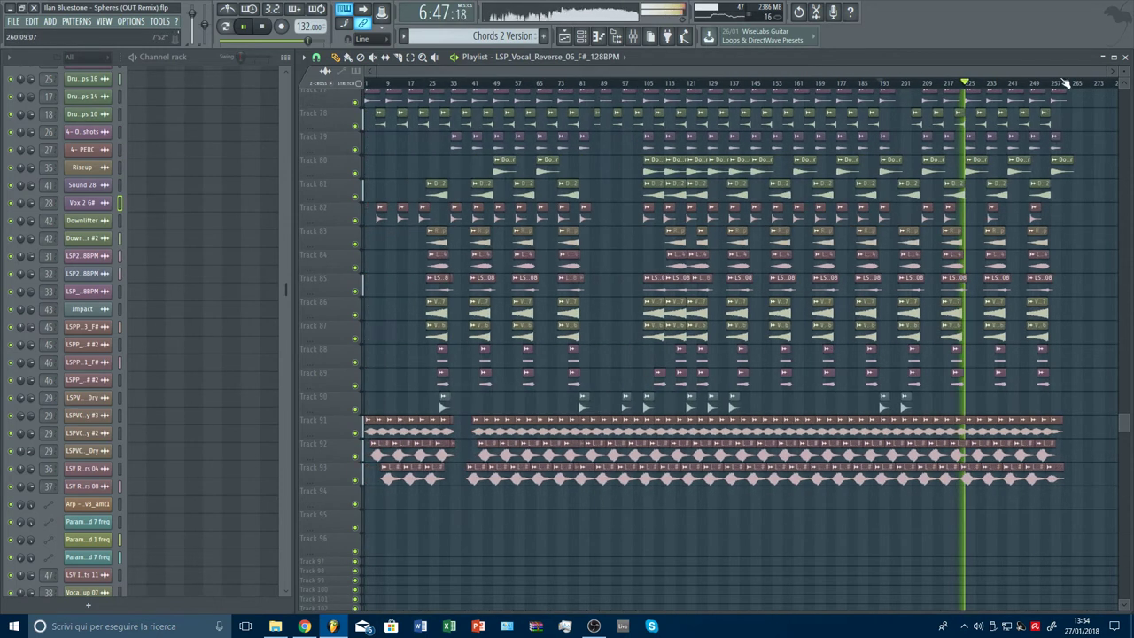
scroll(1096, 89, "up", 3)
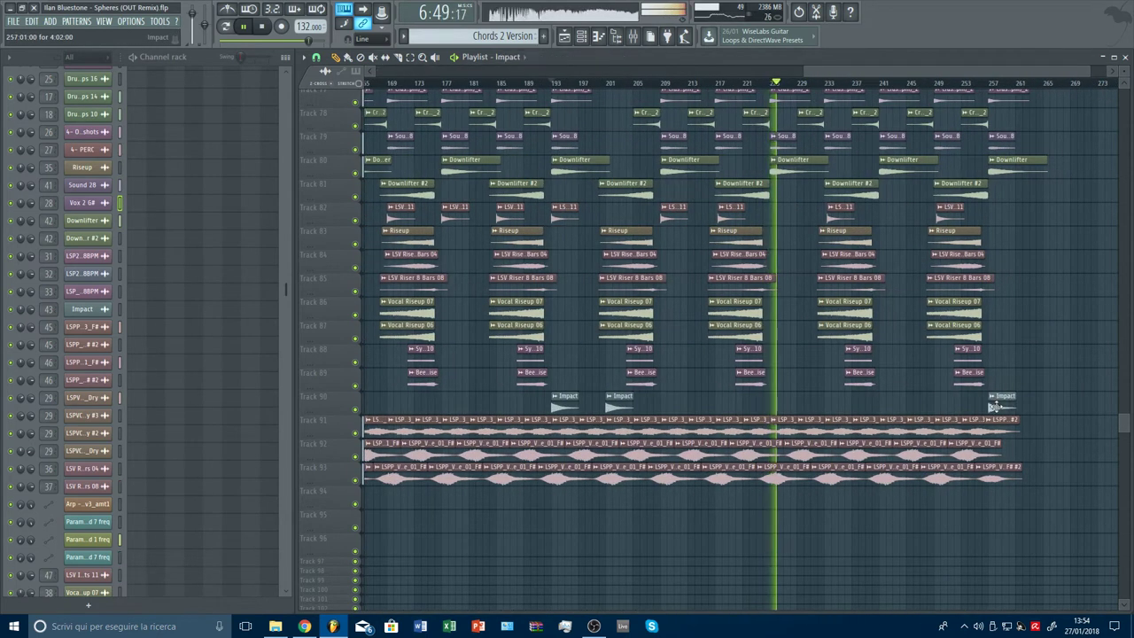
Delete the Sub, Bass and Bass #2 clips from bar 241 onward on tracks 16, 20 and 24
scroll(1047, 380, "up", 12)
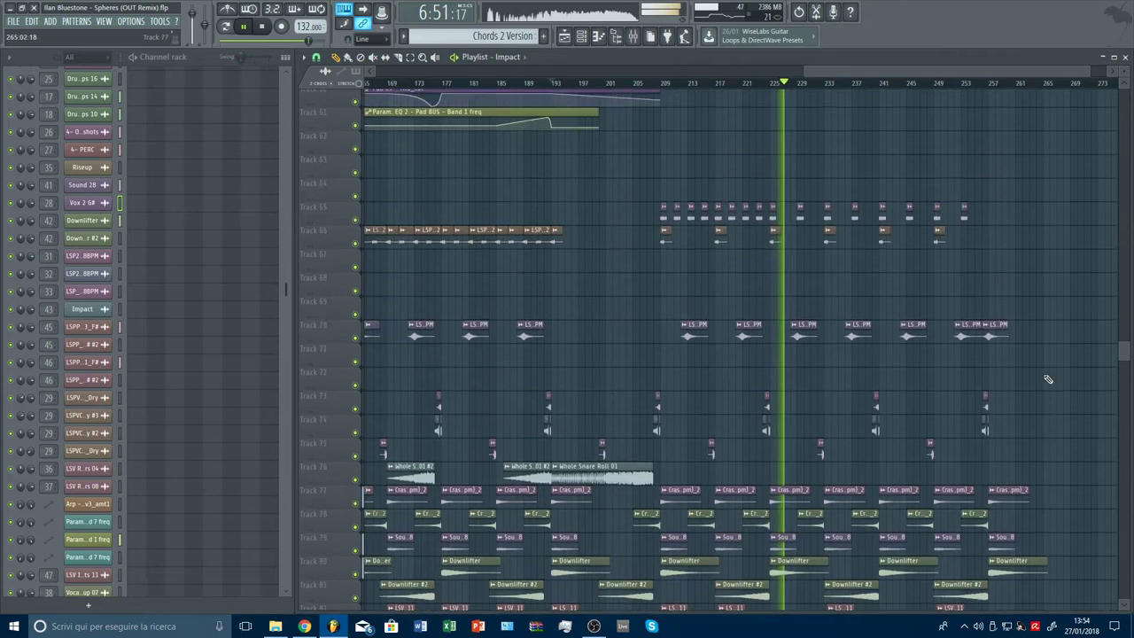
scroll(1047, 379, "up", 12)
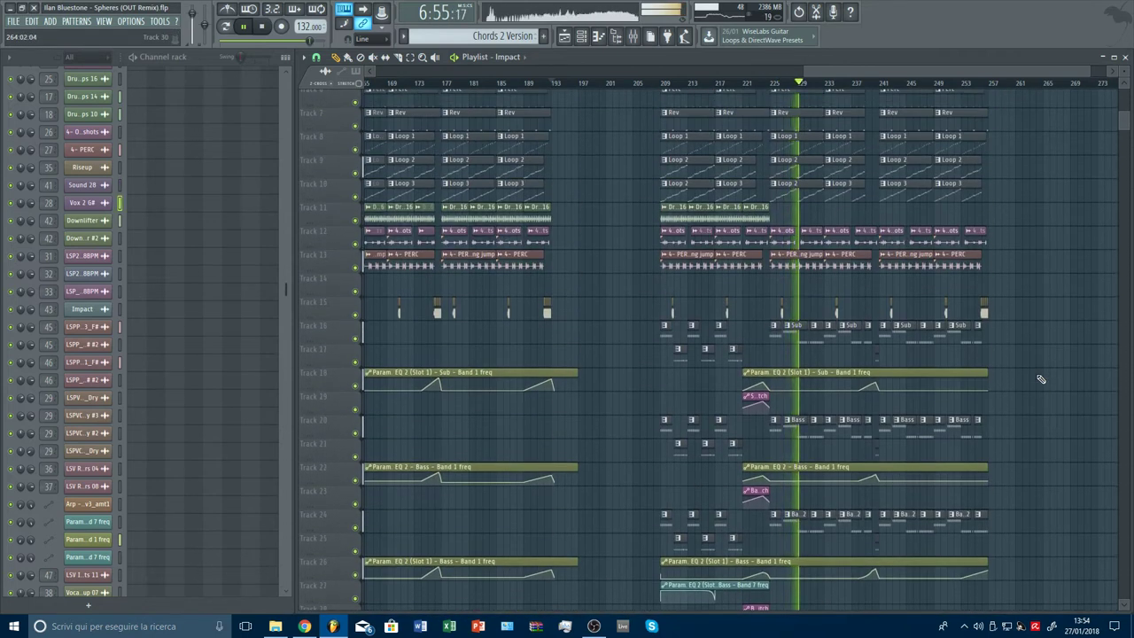
scroll(1041, 379, "down", 2)
scroll(809, 89, "up", 4)
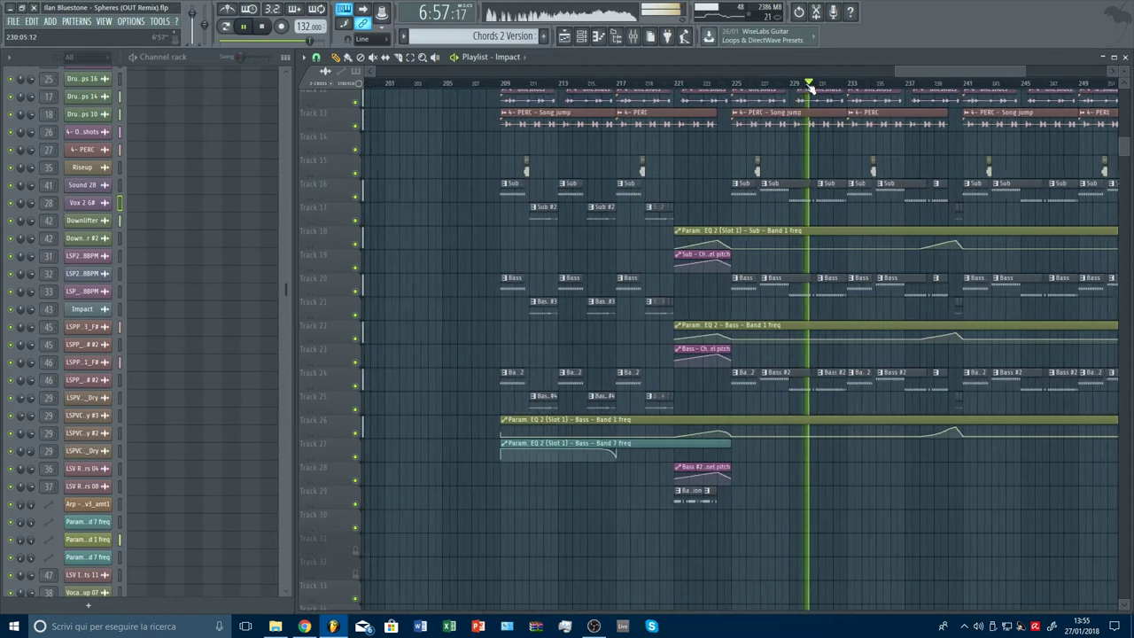
left_click_drag(889, 70, 897, 74)
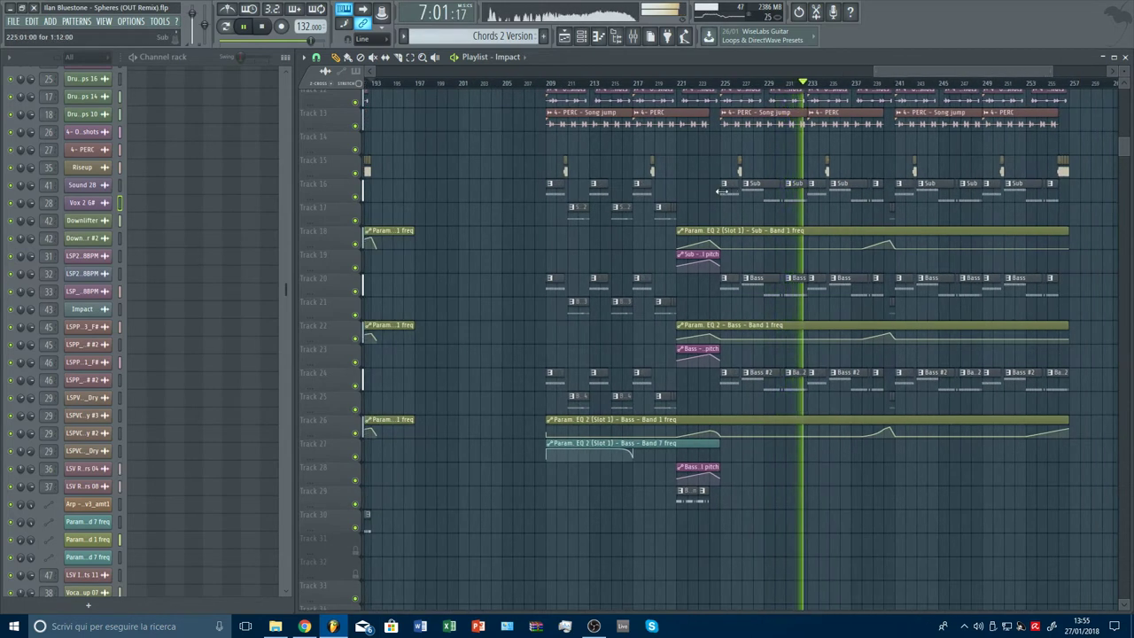
left_click_drag(722, 191, 878, 199)
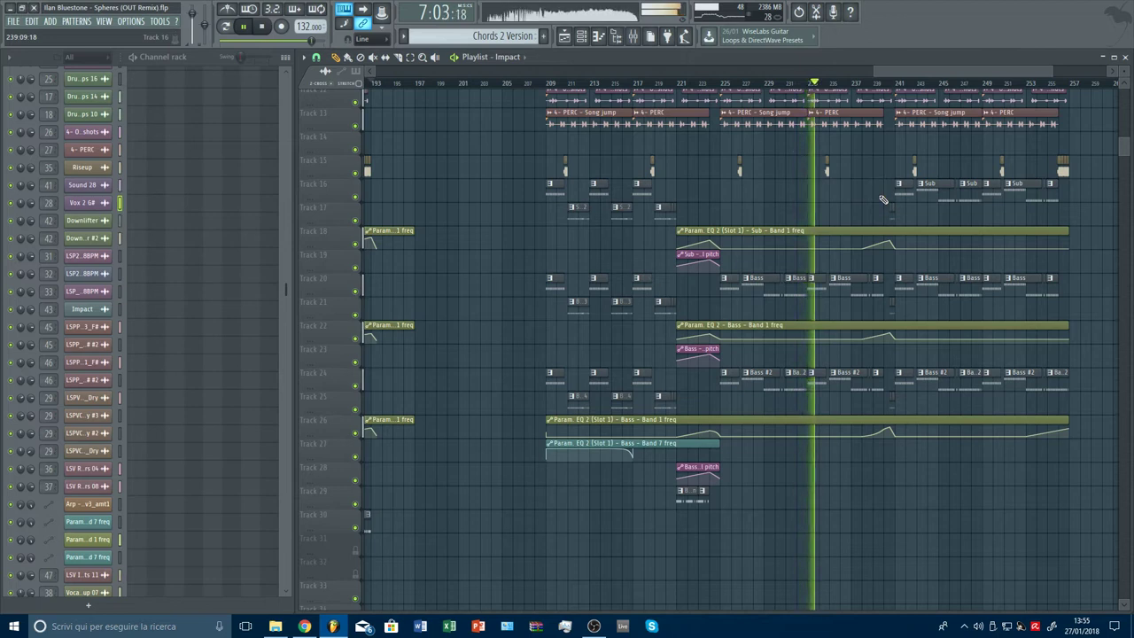
key("ctrl+z")
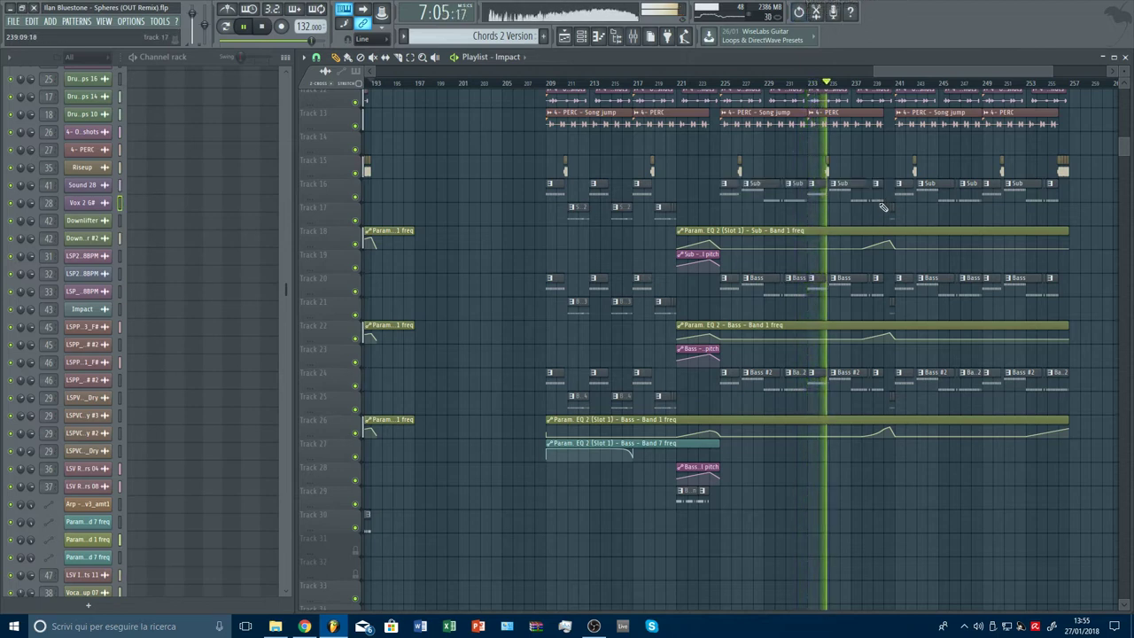
left_click_drag(891, 382, 1077, 388)
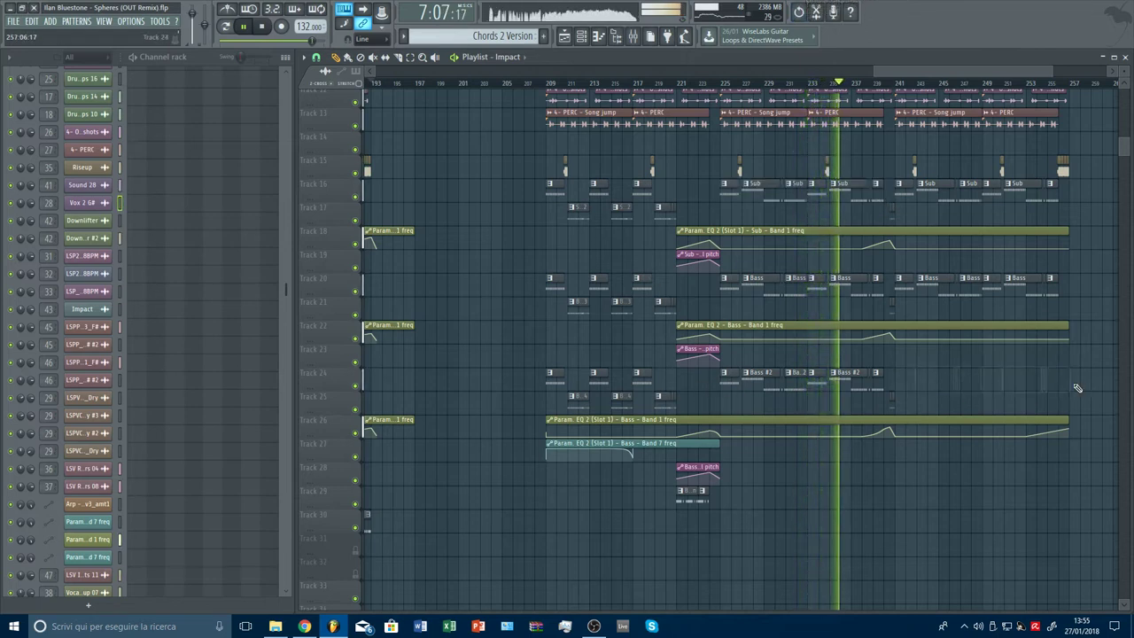
left_click_drag(904, 288, 1056, 287)
left_click_drag(1056, 193, 907, 198)
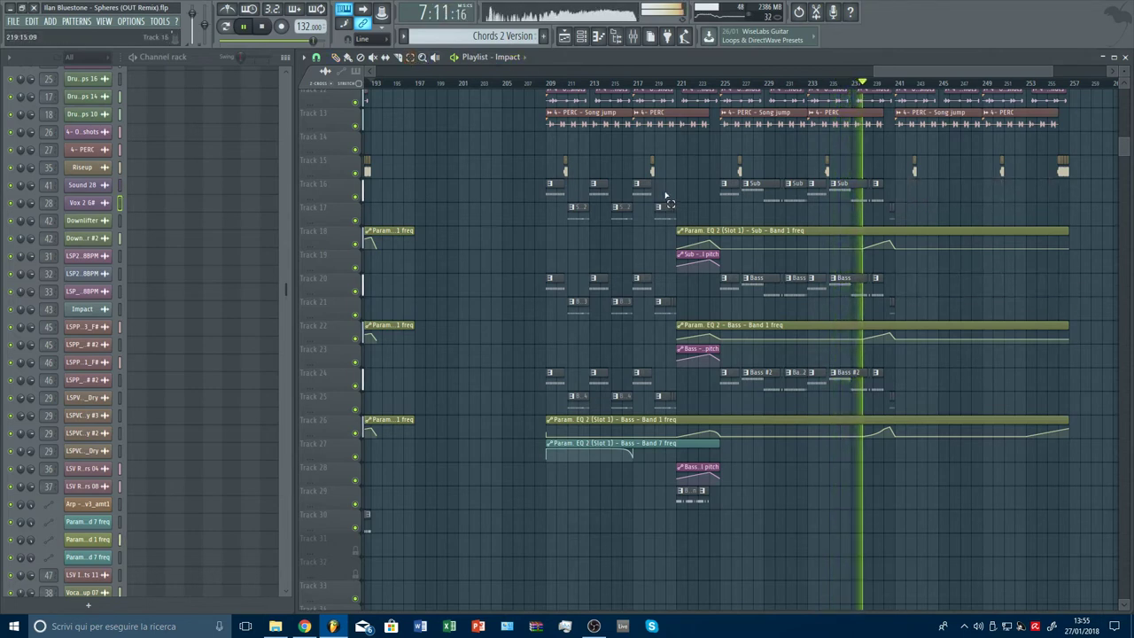
Copy the Sub and Bass clips and pitch automations between bars 209 and 225 on tracks 16 to 29 to bar 241
left_click_drag(697, 177, 703, 357)
left_click(706, 331, "ctrl+shift")
left_click(698, 475, "ctrl+shift")
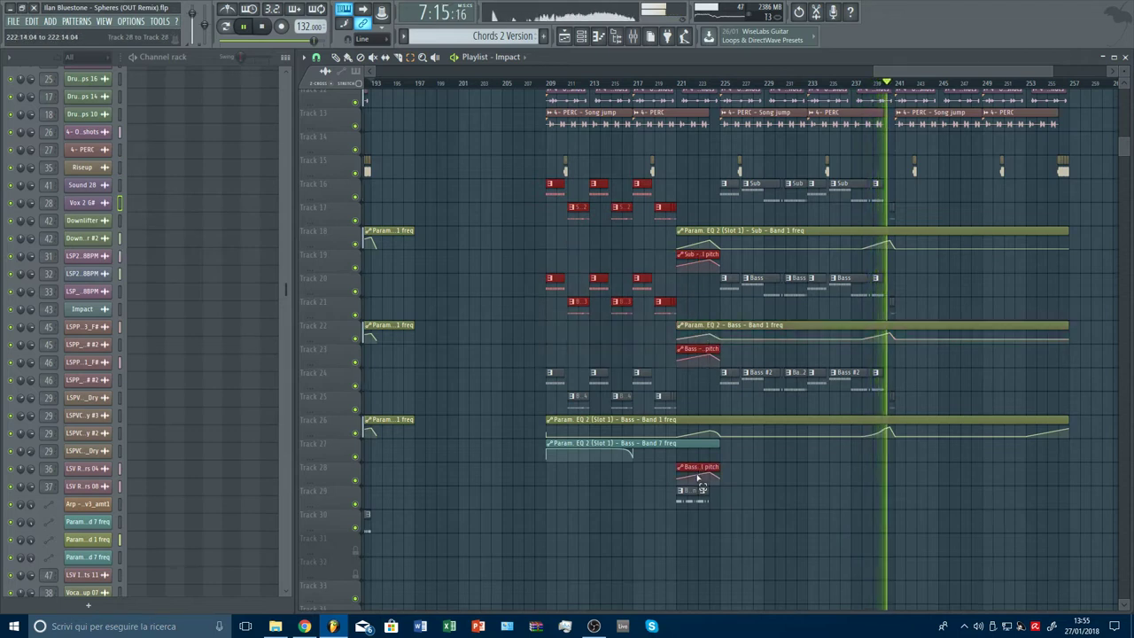
left_click(691, 504, "ctrl+shift")
left_click(701, 503, "ctrl+shift")
left_click_drag(683, 405, 537, 372)
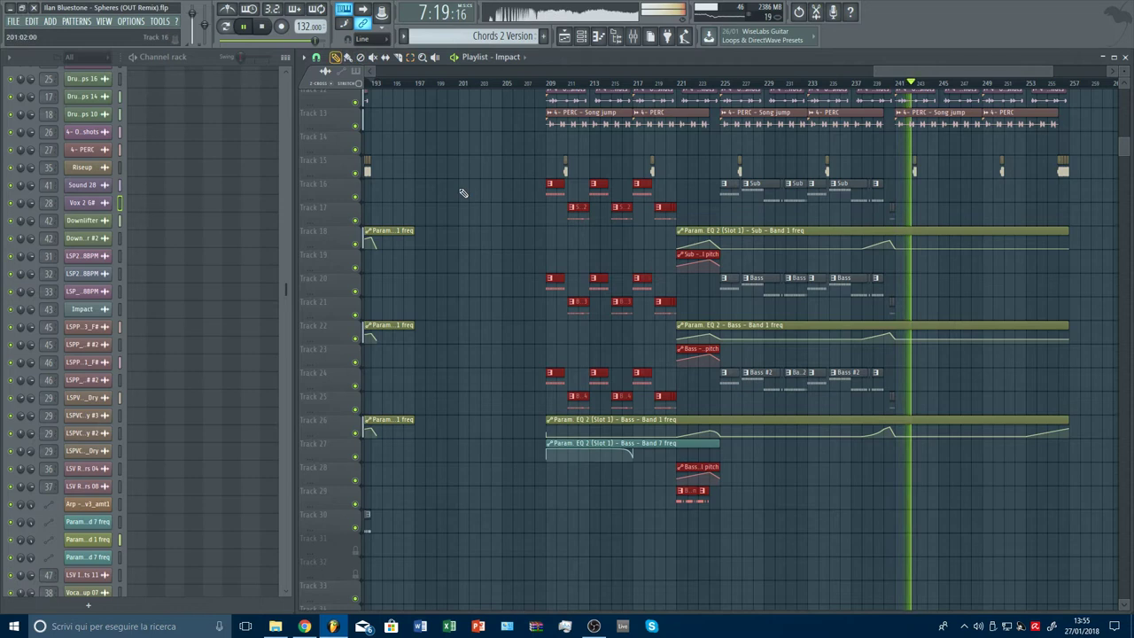
key("ctrl+b")
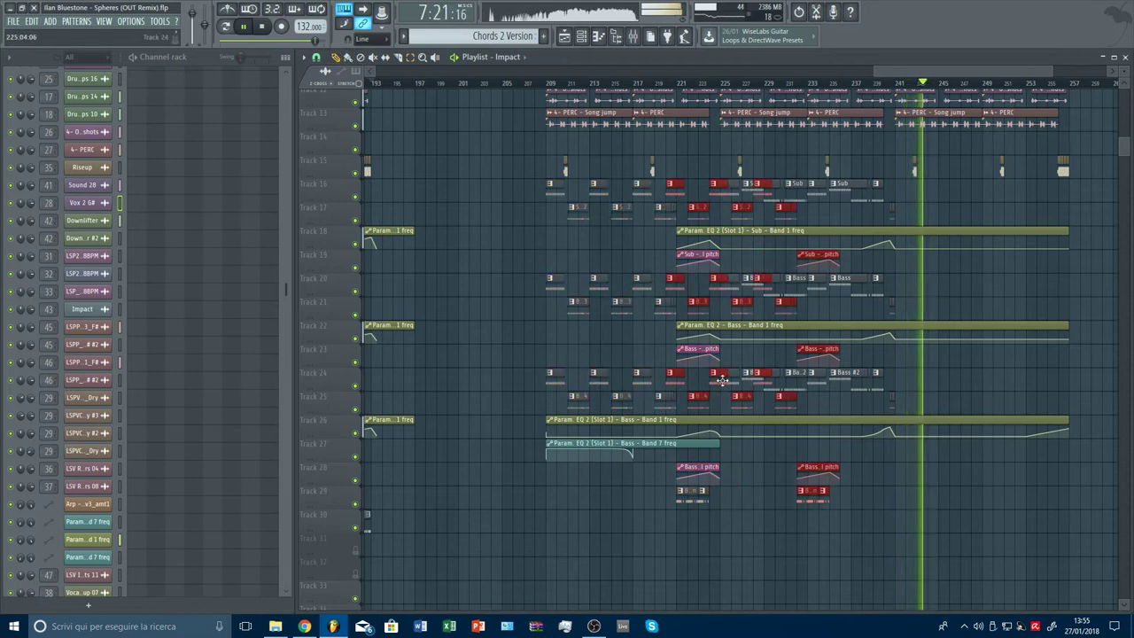
left_click_drag(723, 379, 950, 379)
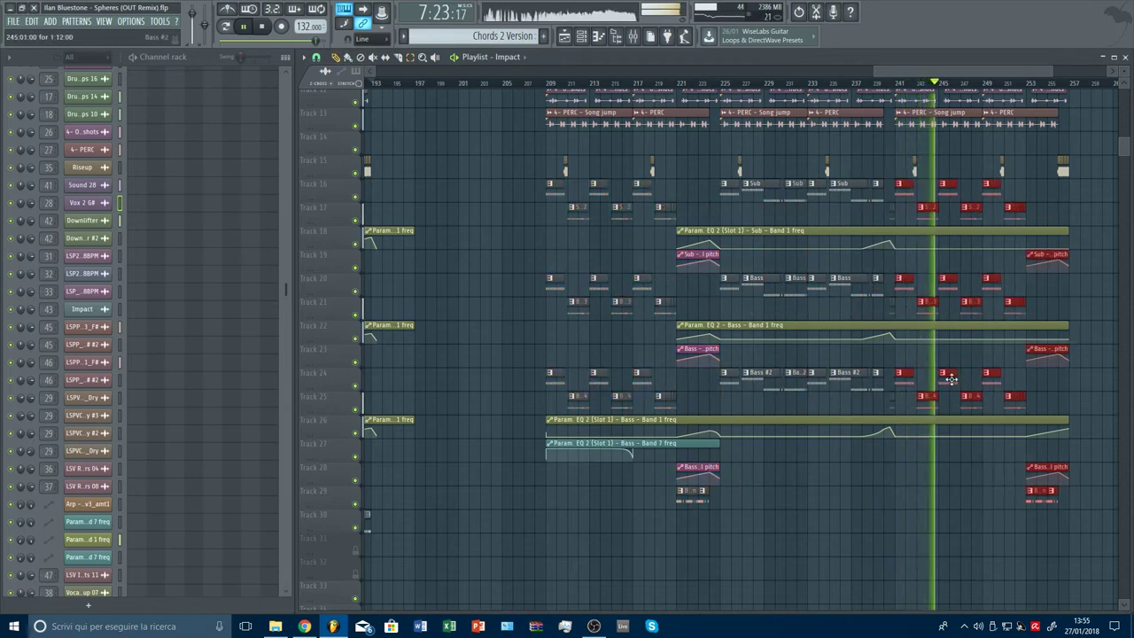
Play the arrangement from about bar 254 to check the ending
left_click(1047, 85)
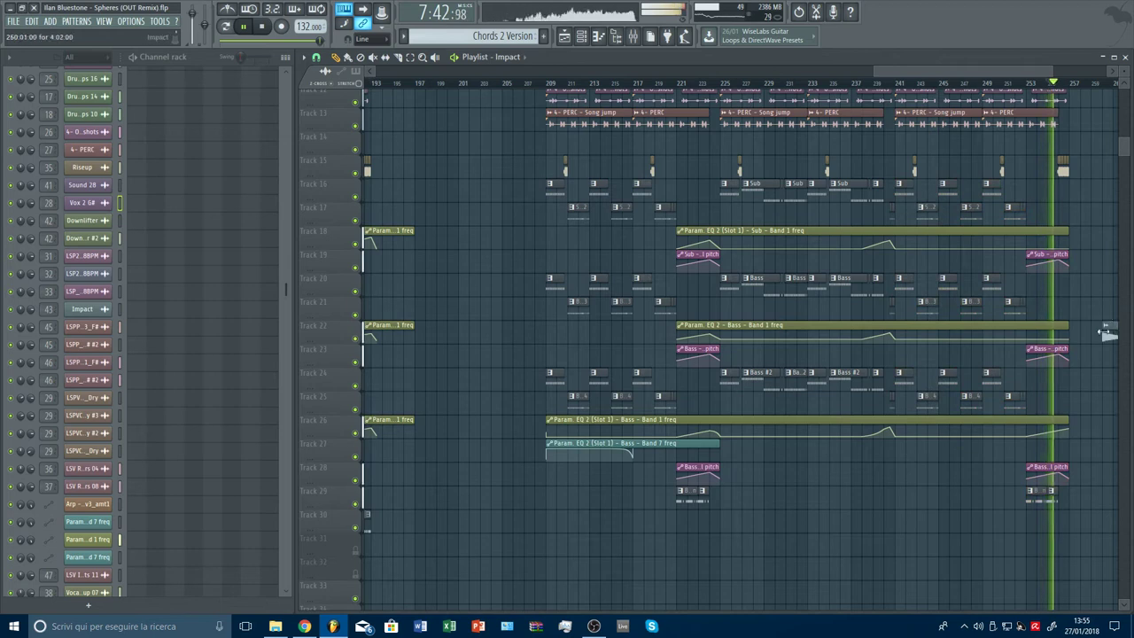
left_click_drag(1030, 72, 1042, 73)
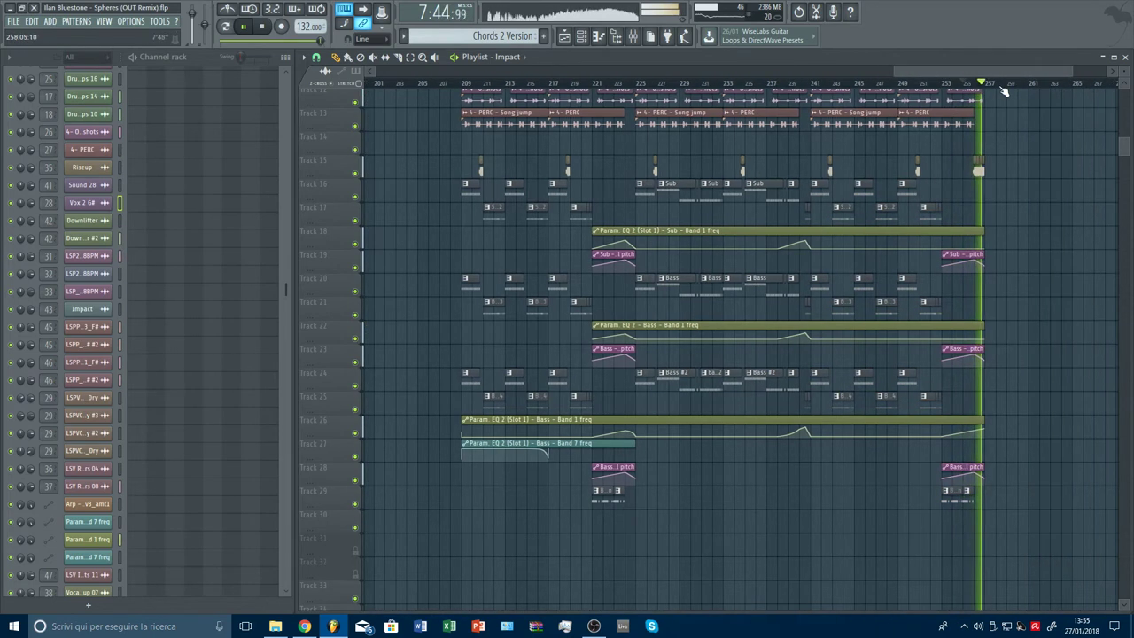
scroll(990, 84, "down", 2)
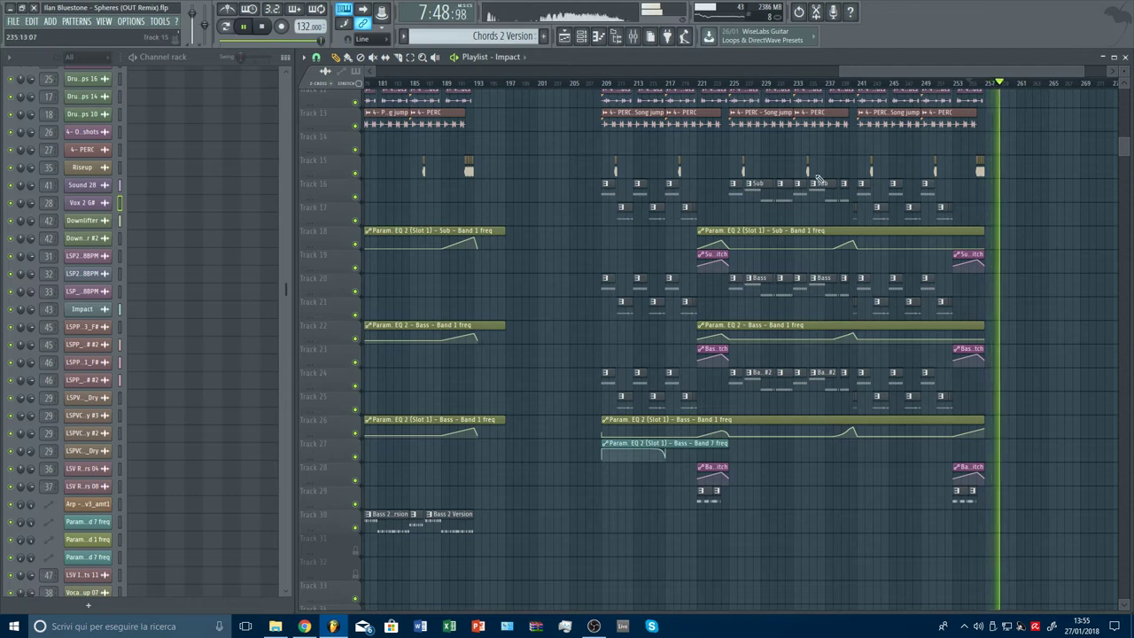
Delete the Sub and Bass pattern clips between bars 209 and 225 on tracks 16, 17, 20, 21, 24, 25 and 29
right_click(688, 213)
right_click(656, 212)
right_click(624, 213)
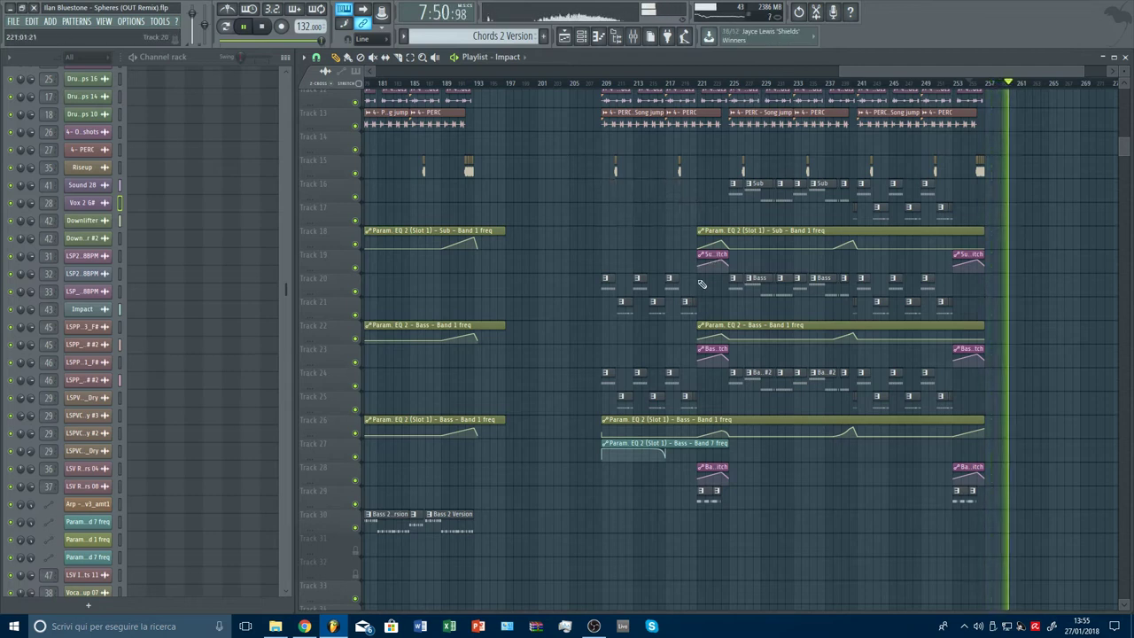
right_click(671, 285)
right_click(639, 285)
right_click(607, 285)
right_click(686, 308)
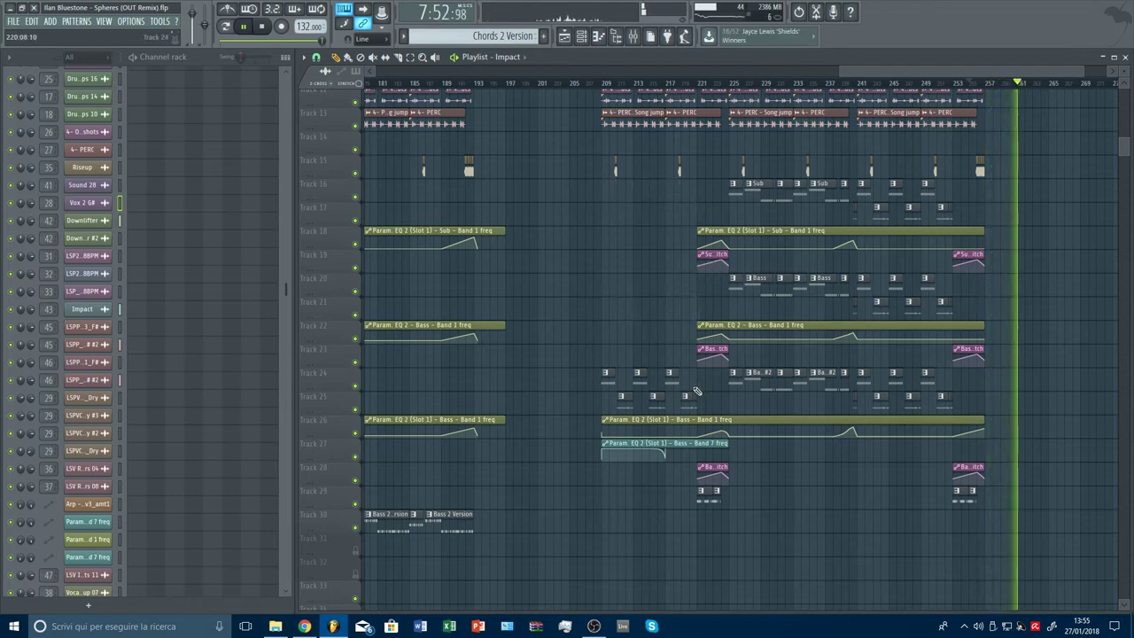
right_click(672, 379)
right_click(685, 402)
right_click(717, 496)
right_click(701, 496)
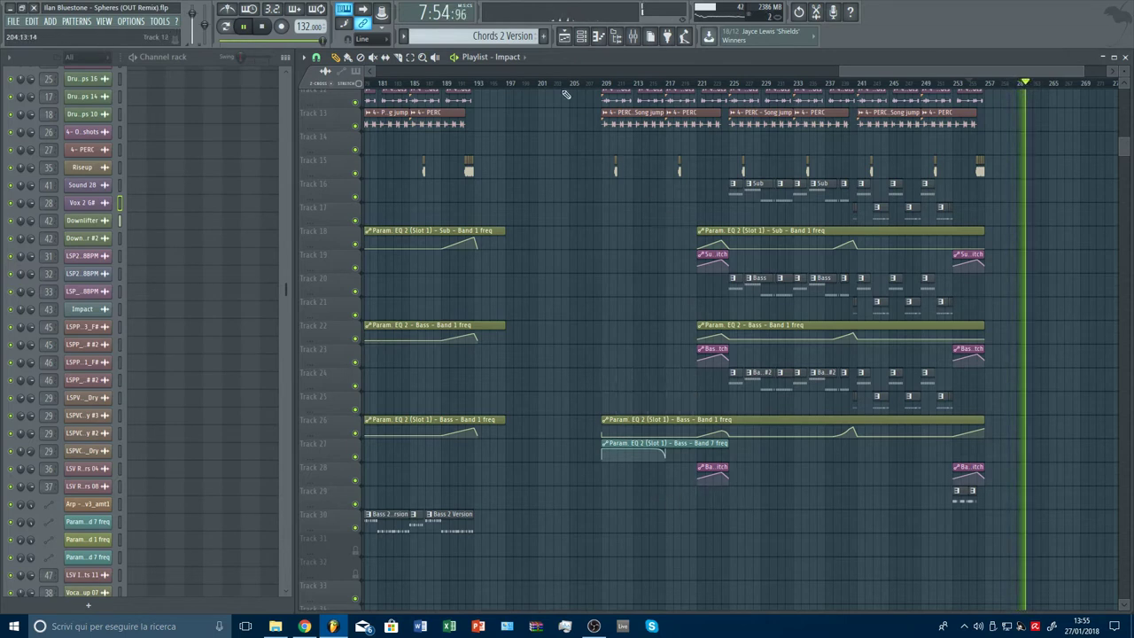
Move the Sub, Bass and Bass #2 clips between bars 225 and 241 on tracks 16, 17, 20, 21, 24 and 25 to bar 209
left_click_drag(747, 179, 855, 230)
left_click_drag(857, 273, 722, 325)
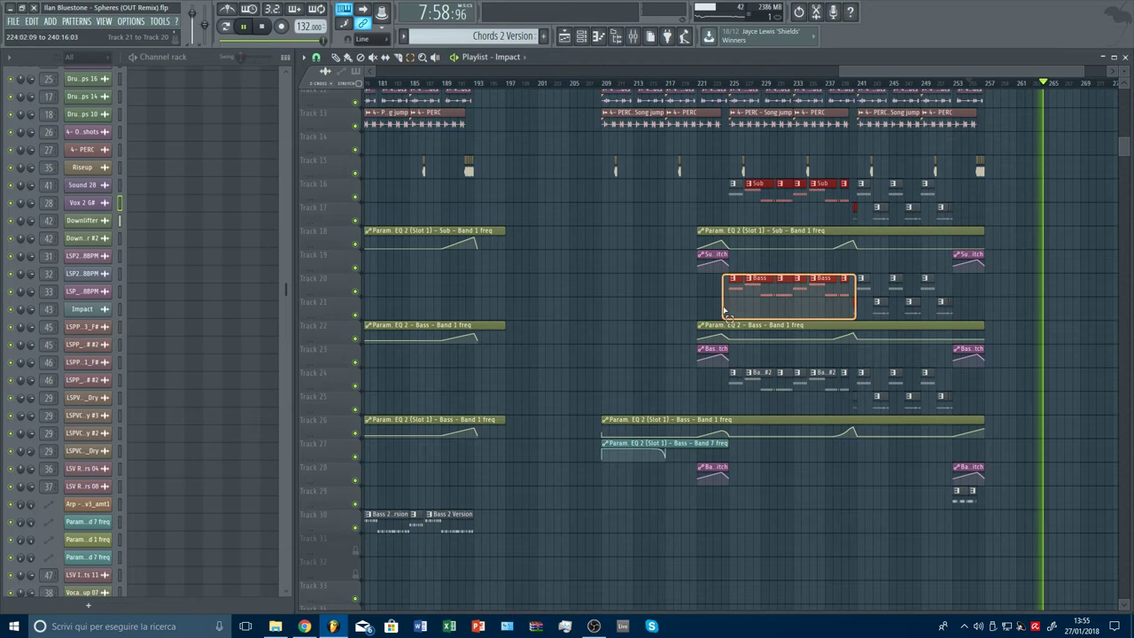
left_click_drag(728, 369, 860, 409)
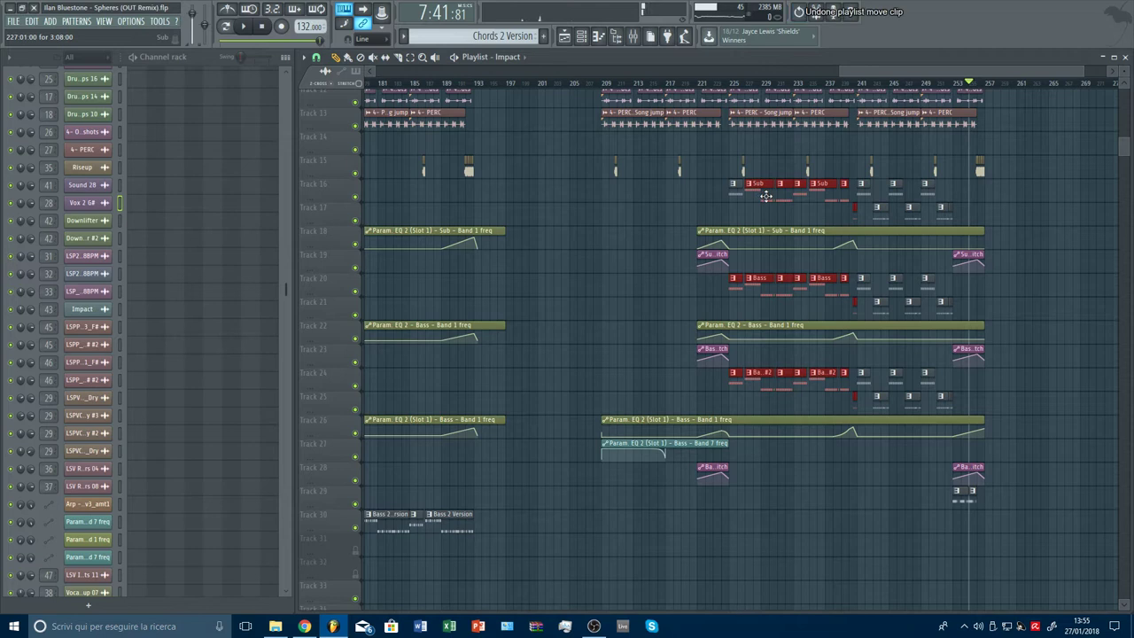
left_click_drag(766, 195, 753, 196)
key("ctrl+z")
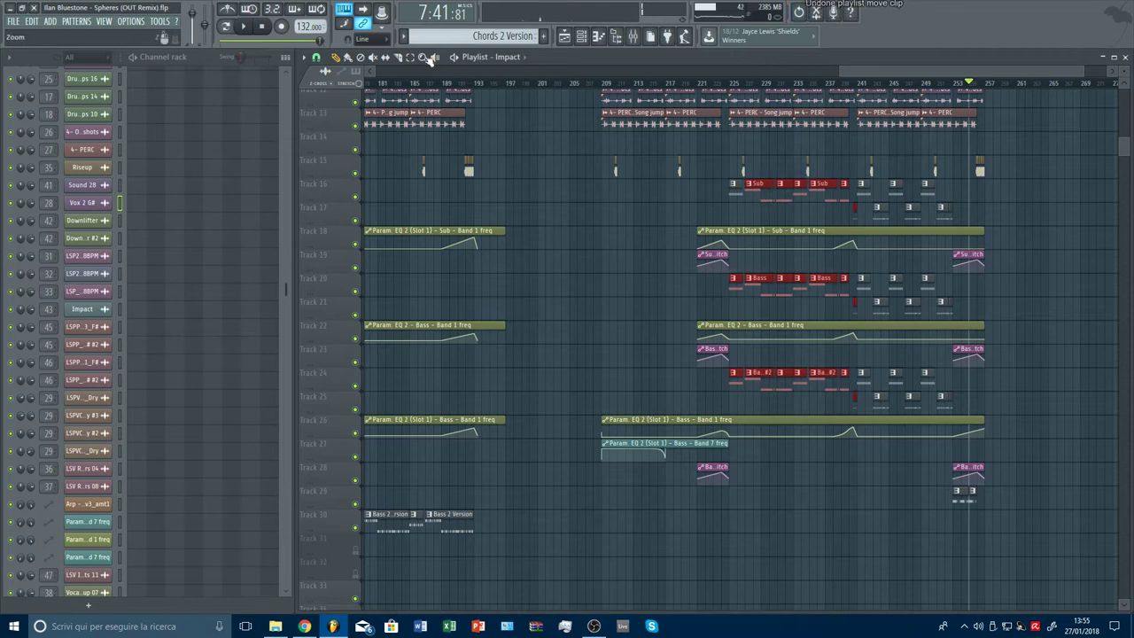
left_click(603, 84)
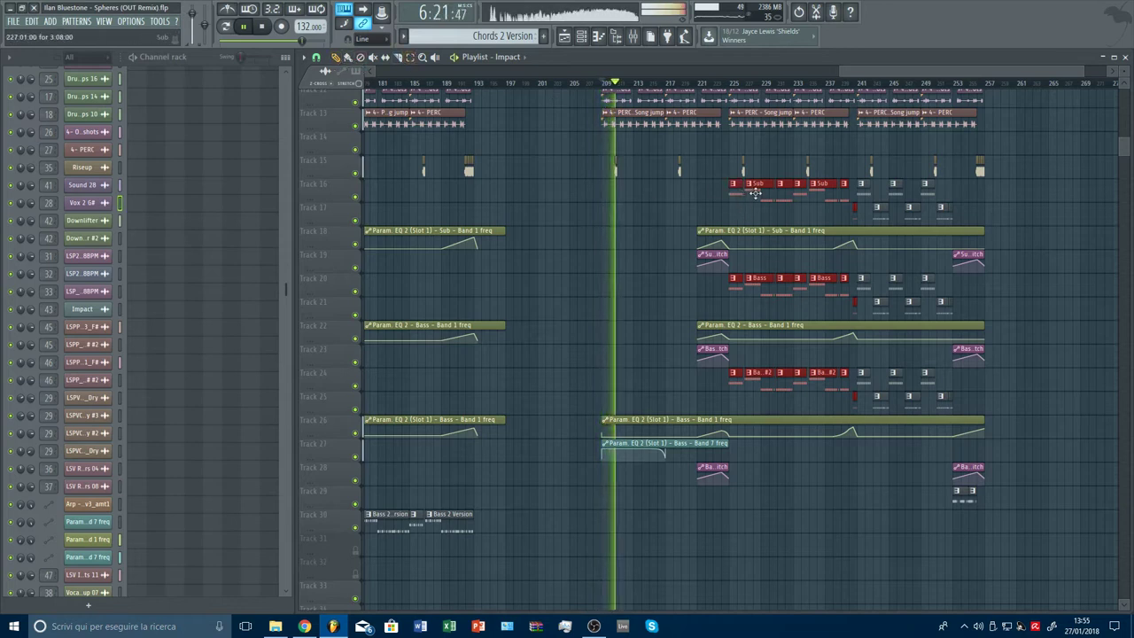
left_click_drag(761, 187, 635, 193)
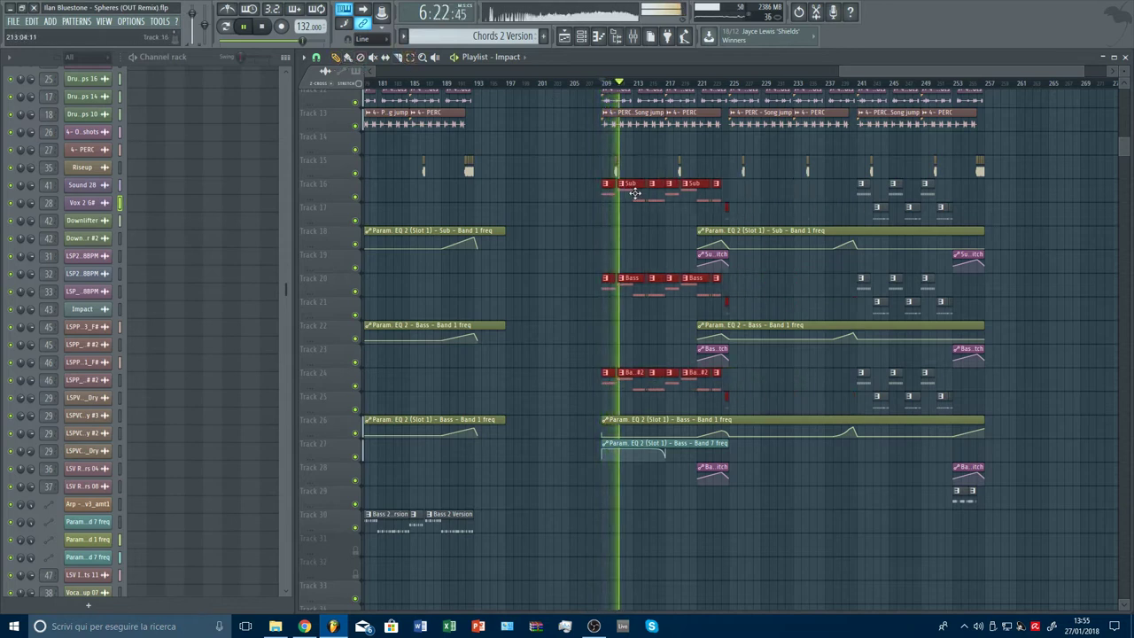
Copy the Sub and Bass clips and pitch automations between bars 241 and 257 on tracks 16 to 29 to bar 225
left_click(704, 83)
scroll(736, 84, "up", 3)
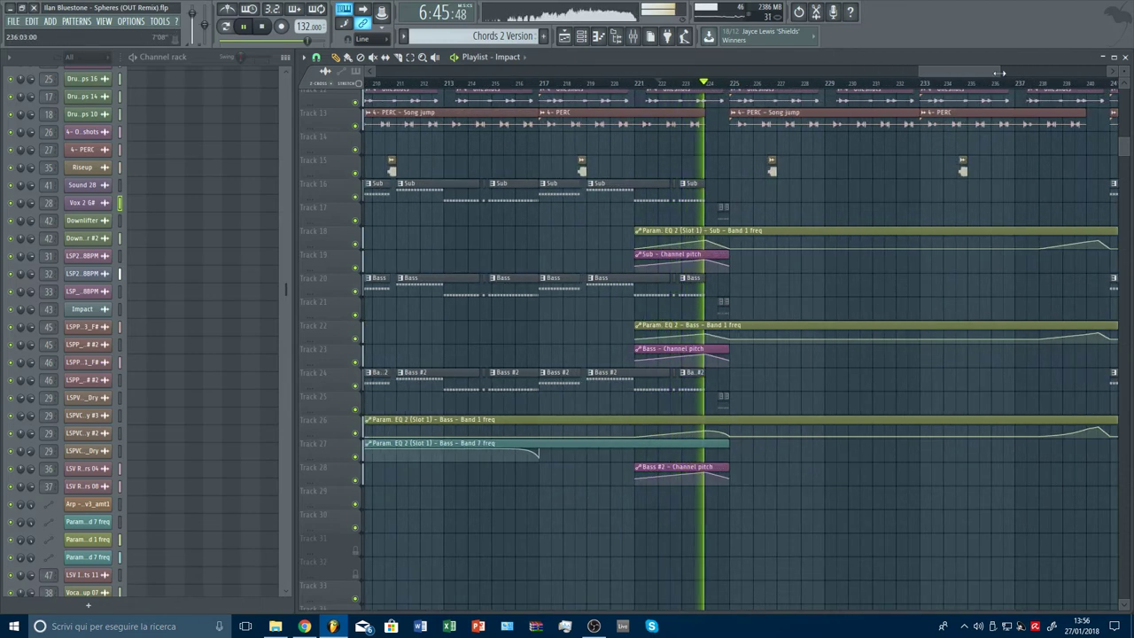
left_click_drag(998, 72, 1034, 72)
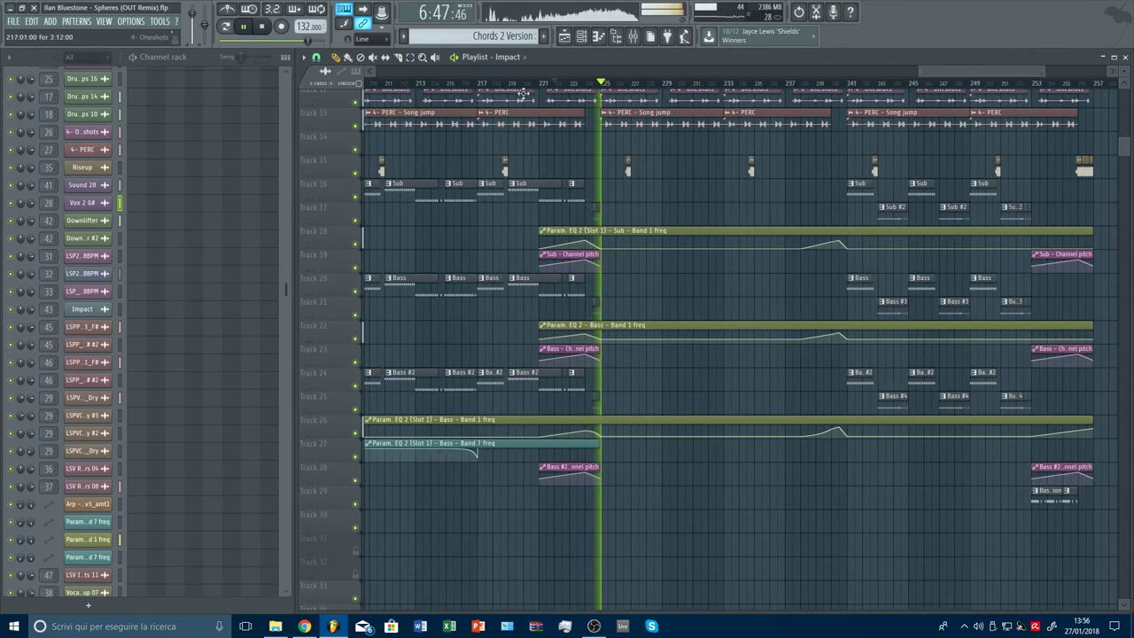
left_click_drag(842, 180, 1045, 218)
left_click_drag(1088, 508, 1033, 486)
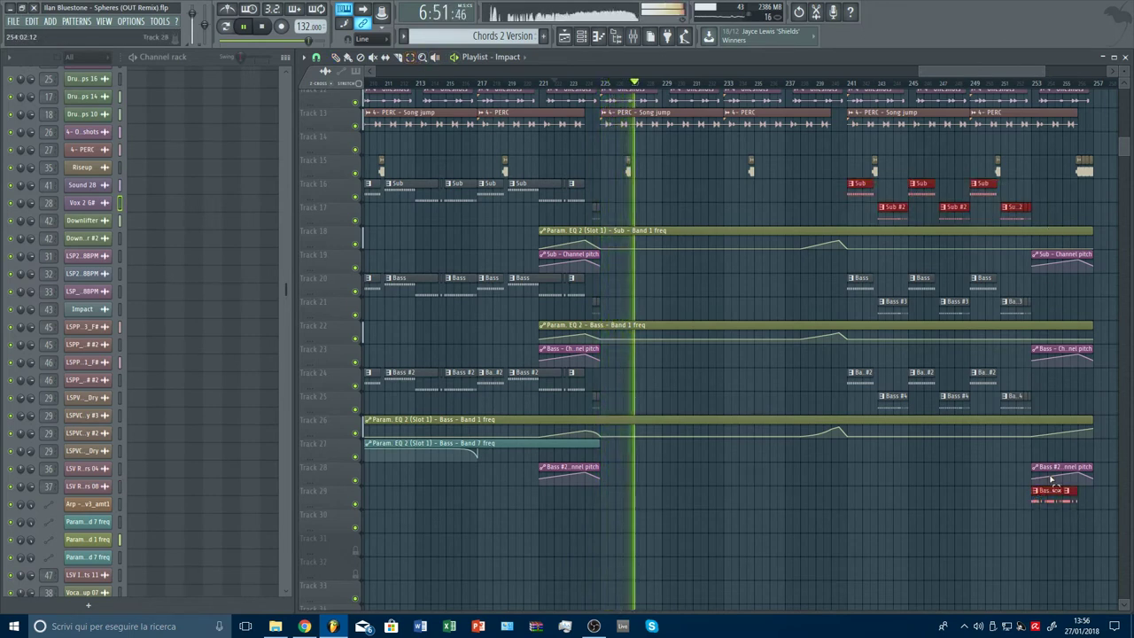
left_click_drag(1095, 344, 847, 418)
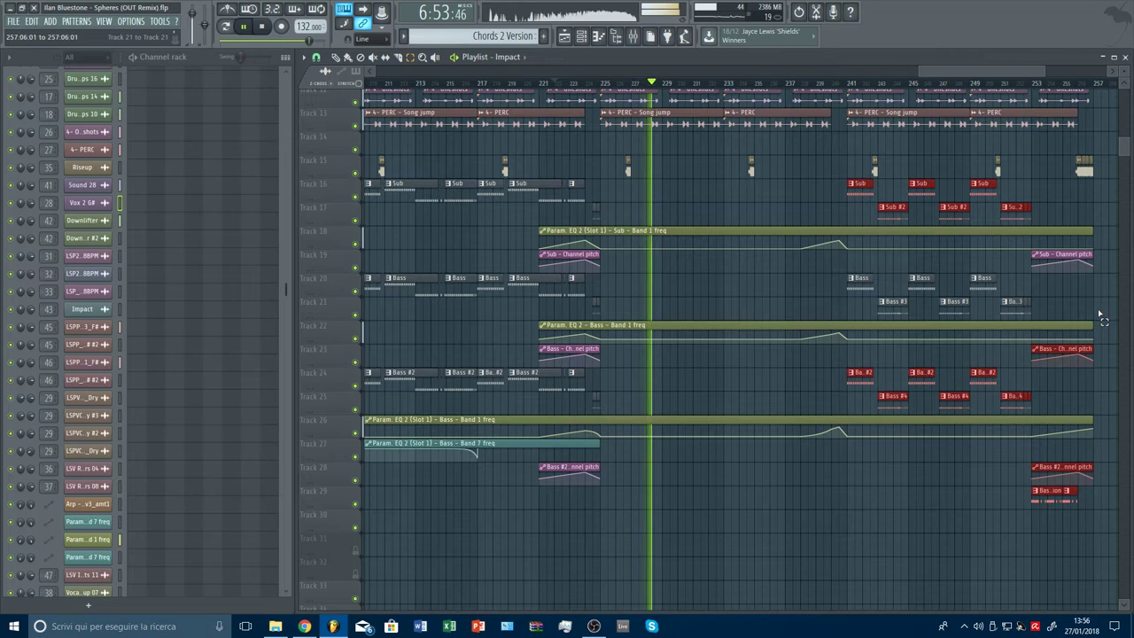
left_click_drag(1097, 317, 840, 292)
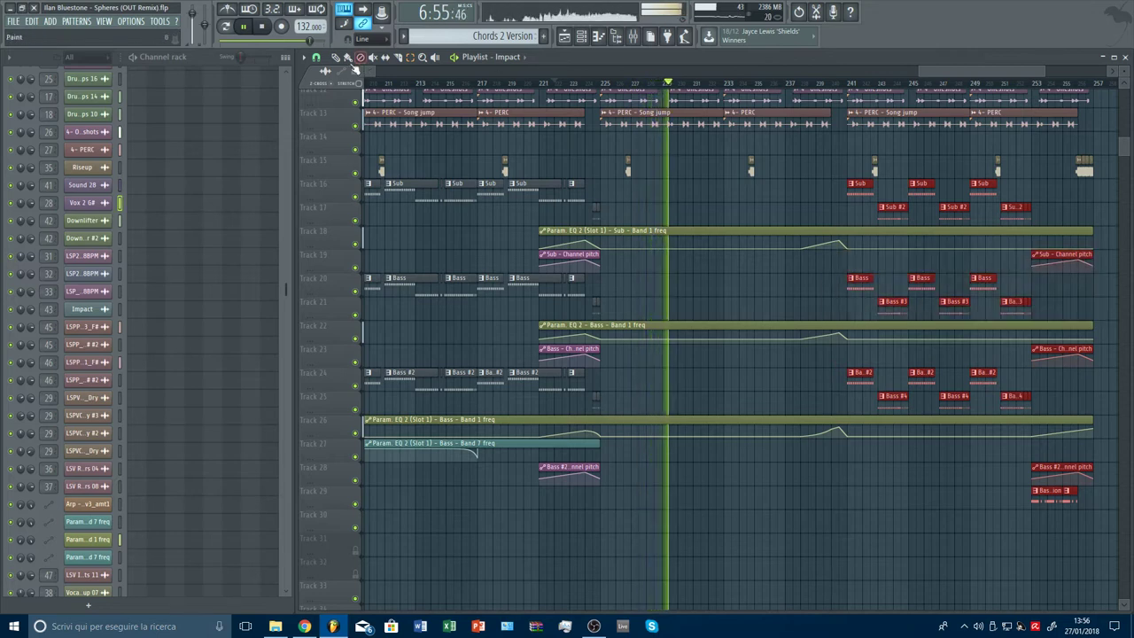
left_click_drag(858, 192, 613, 191)
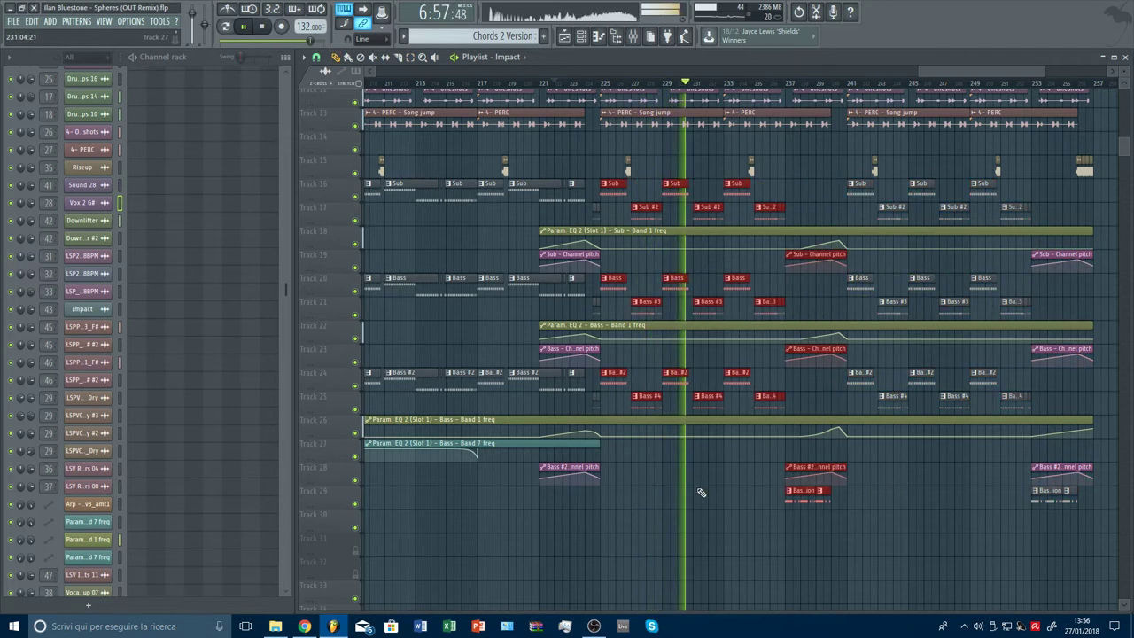
Examine the lower playlist tracks down to about track 75 for parts missing from the final section
left_click(707, 544)
right_click(713, 552)
left_click_drag(714, 552, 723, 545)
scroll(777, 511, "down", 10)
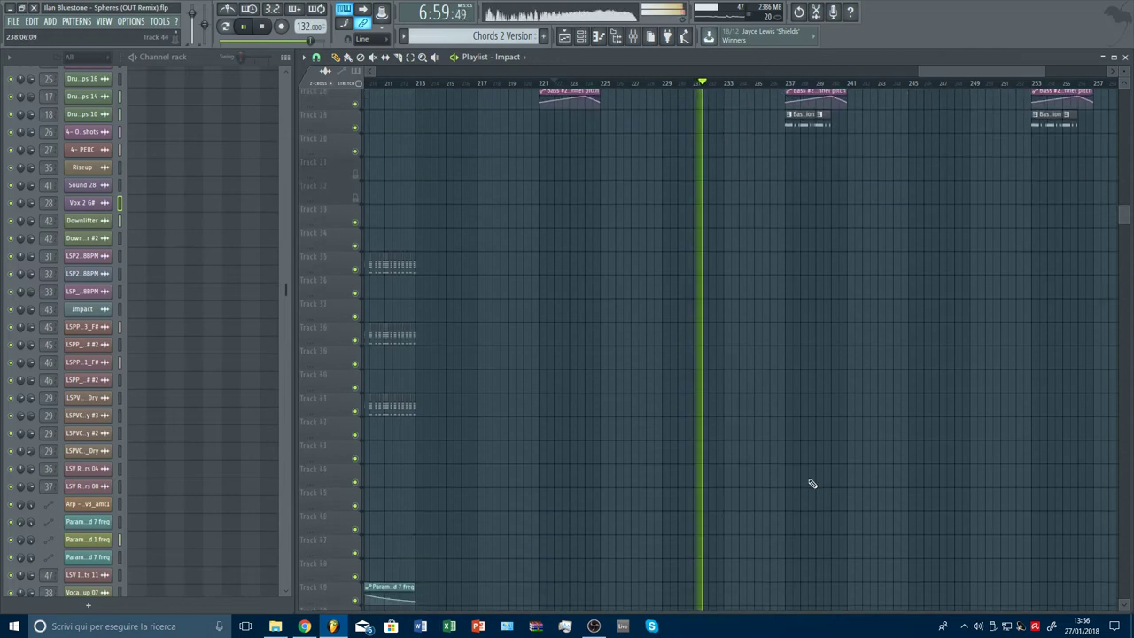
scroll(834, 448, "down", 4)
scroll(750, 87, "down", 4)
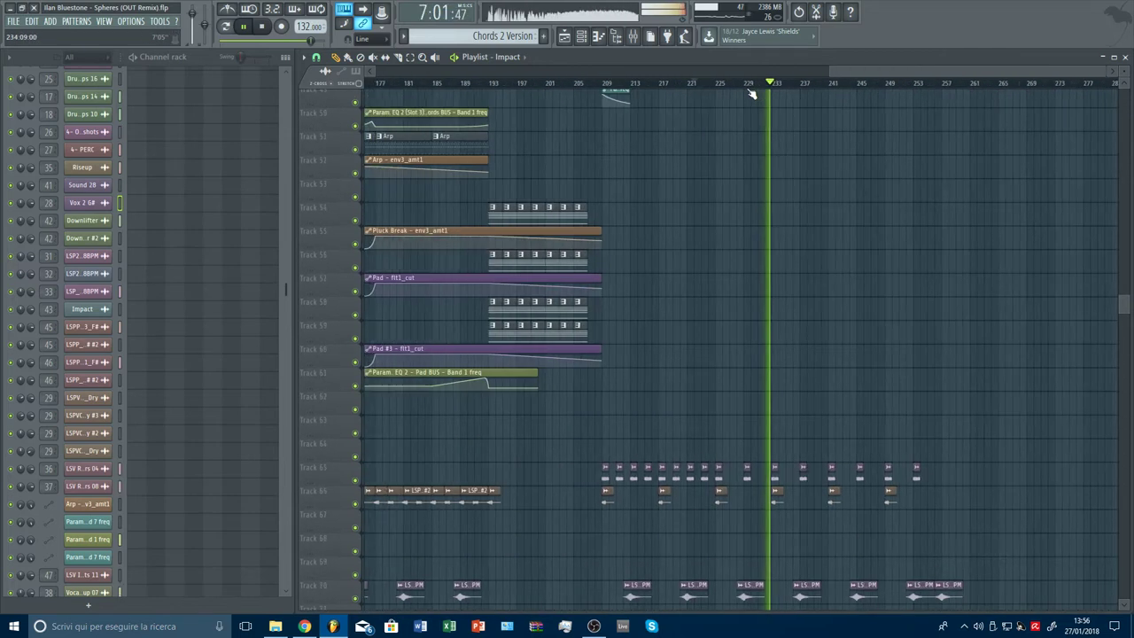
scroll(750, 94, "down", 2)
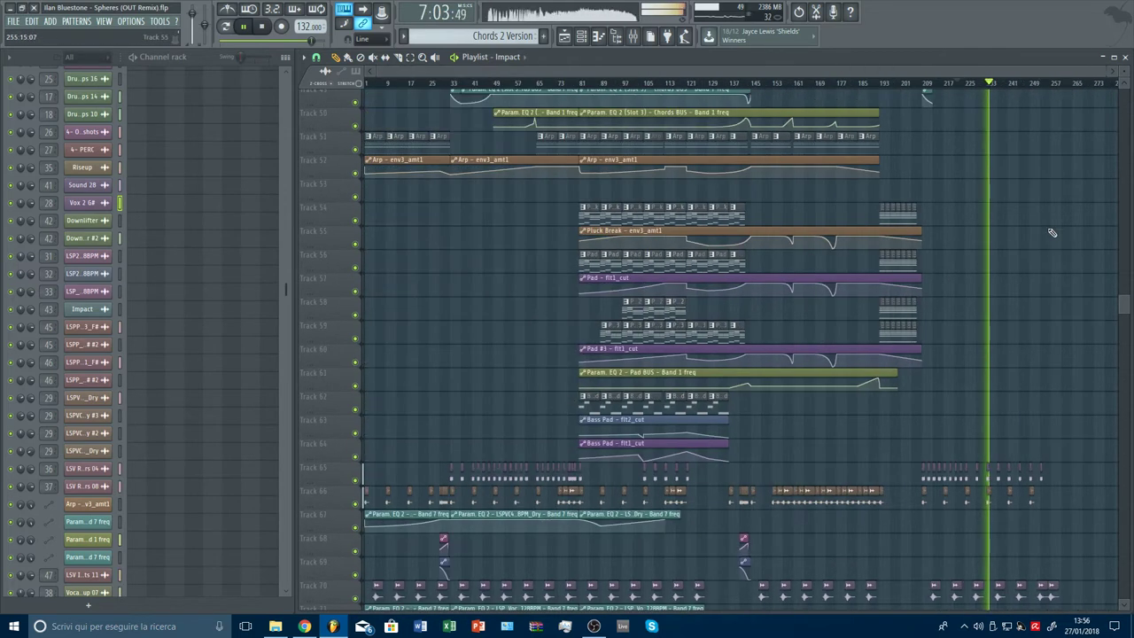
scroll(1059, 321, "down", 2)
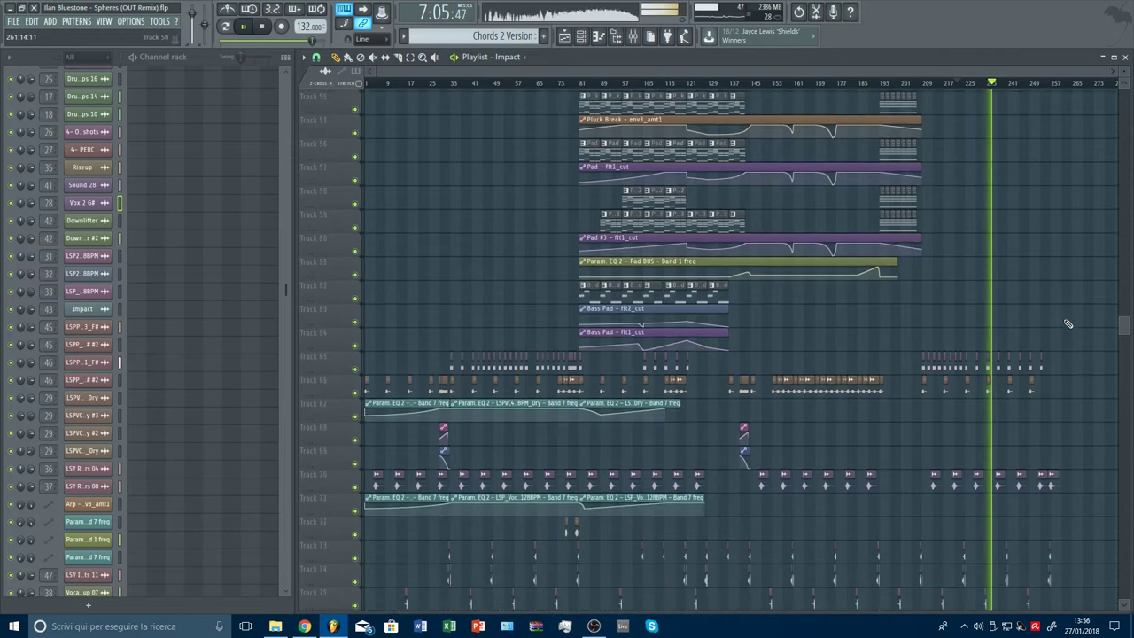
scroll(1084, 85, "up", 5)
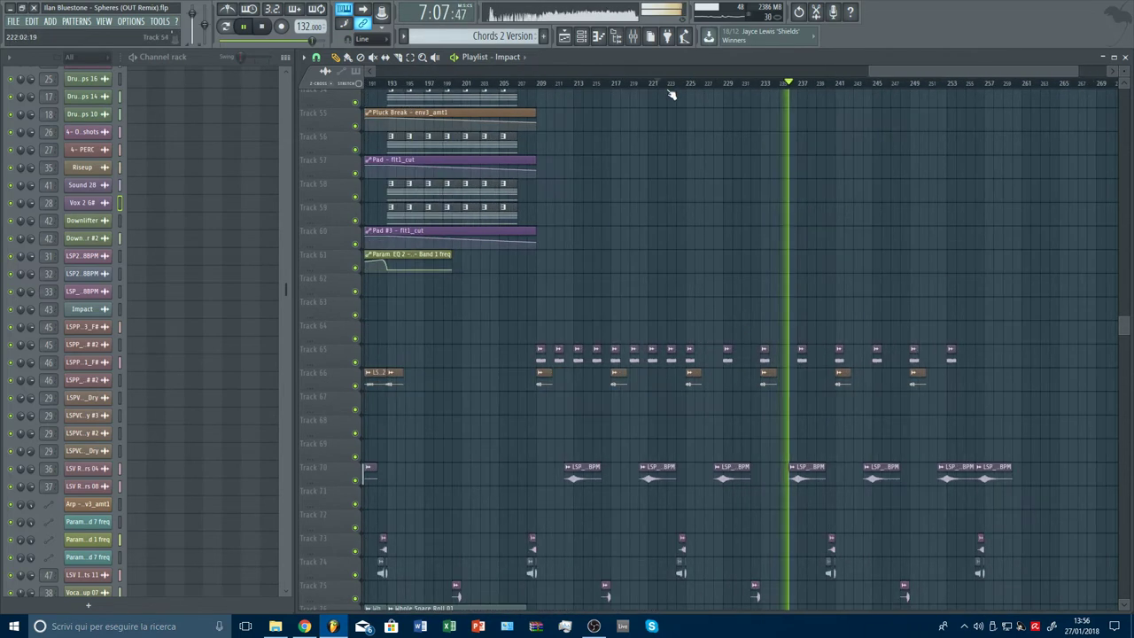
Copy the vocal chop clips before bar 81 on track 66 to fill the gaps between bars 209 and 225
scroll(670, 88, "down", 6)
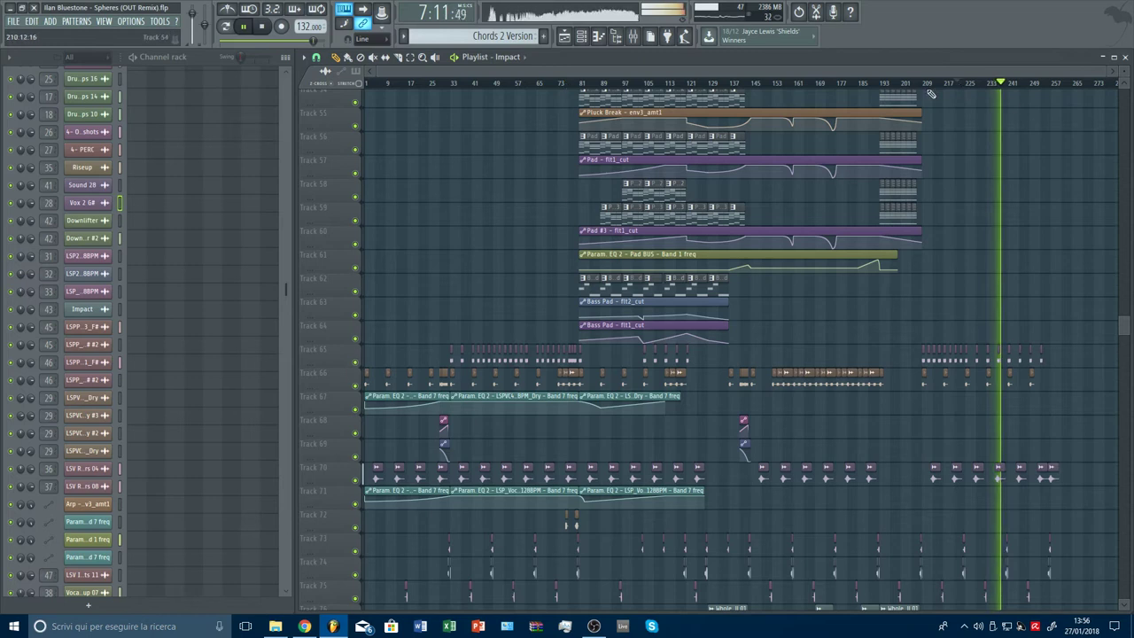
scroll(583, 83, "up", 5)
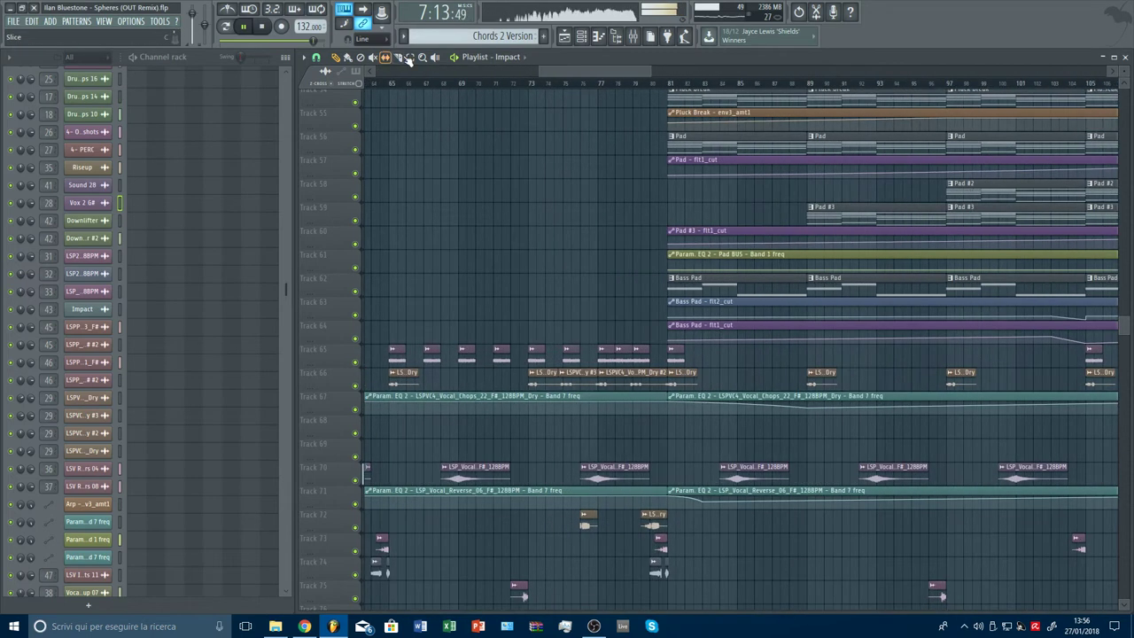
left_click_drag(683, 387, 686, 400)
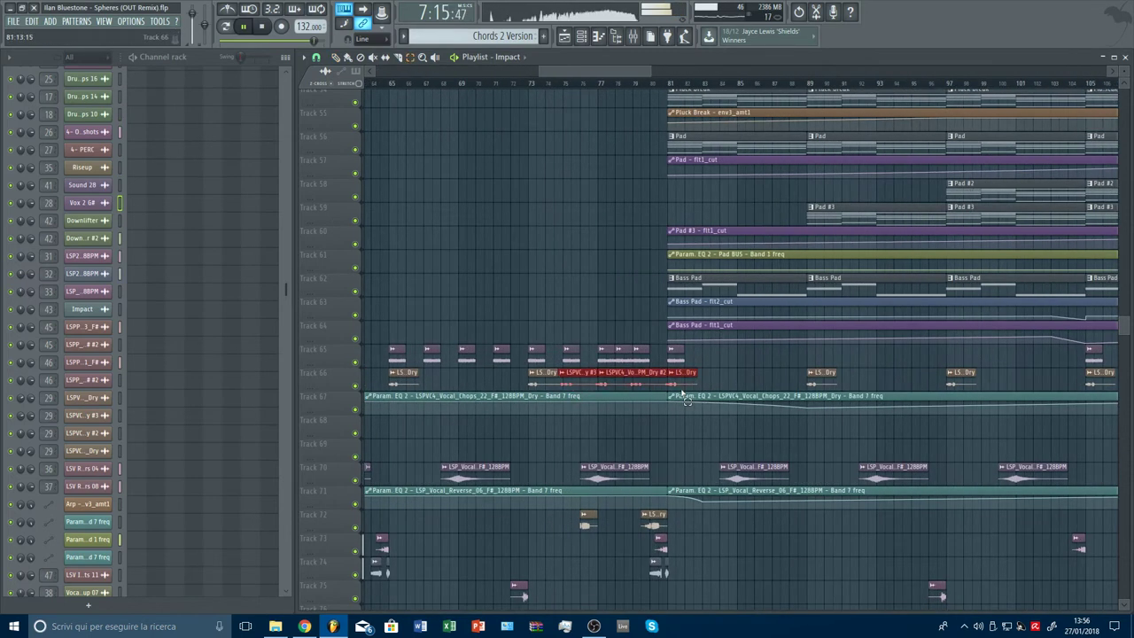
left_click_drag(650, 78, 945, 78)
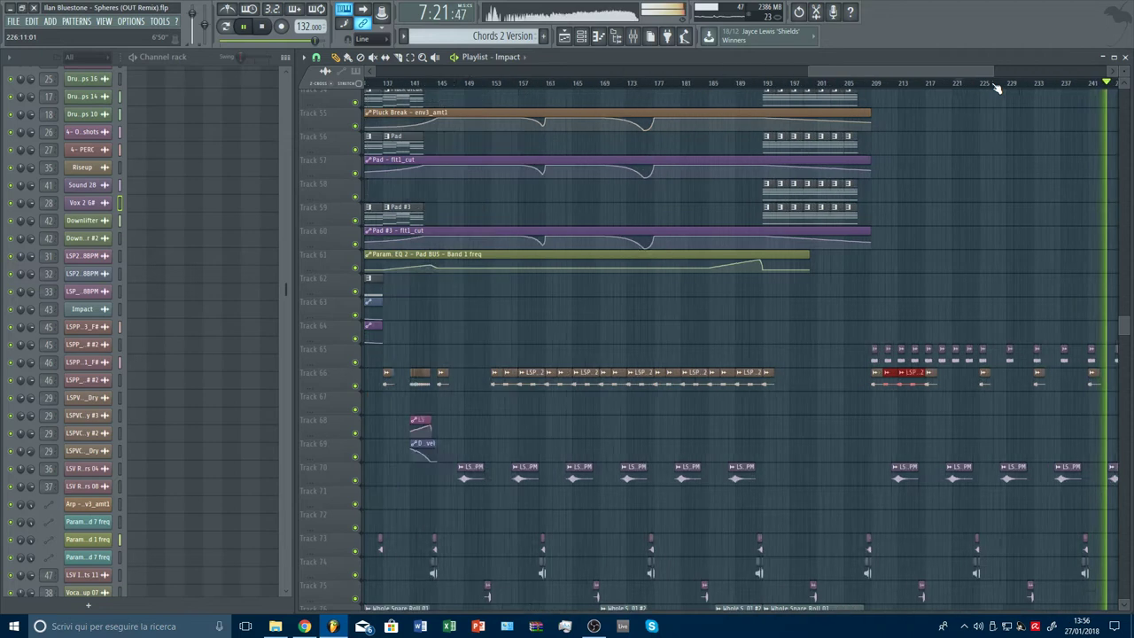
scroll(999, 275, "up", 10)
scroll(999, 278, "down", 10)
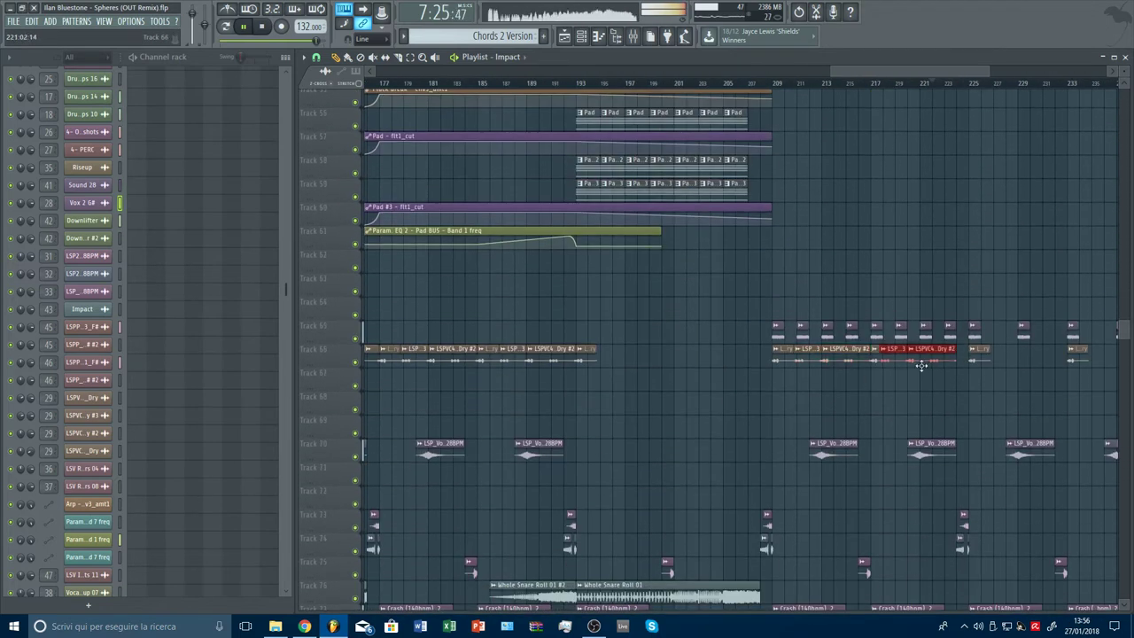
Examine the effects and atmosphere clips on tracks 65 to 93 for gaps in the final section
scroll(943, 401, "down", 3)
scroll(964, 94, "down", 5)
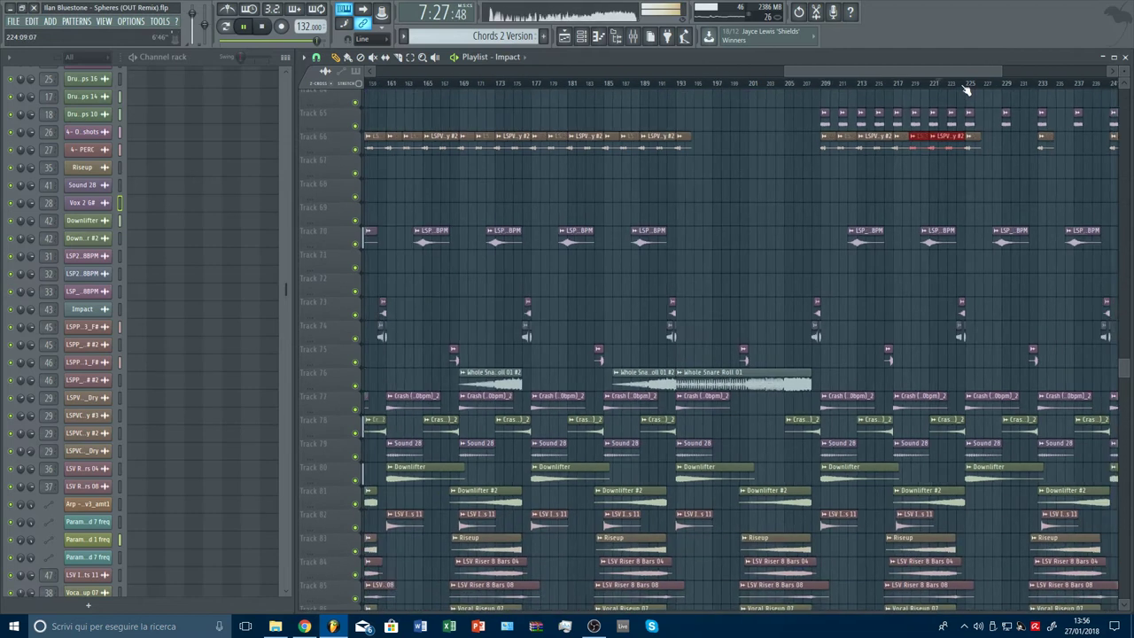
left_click_drag(960, 74, 977, 70)
scroll(973, 89, "down", 3)
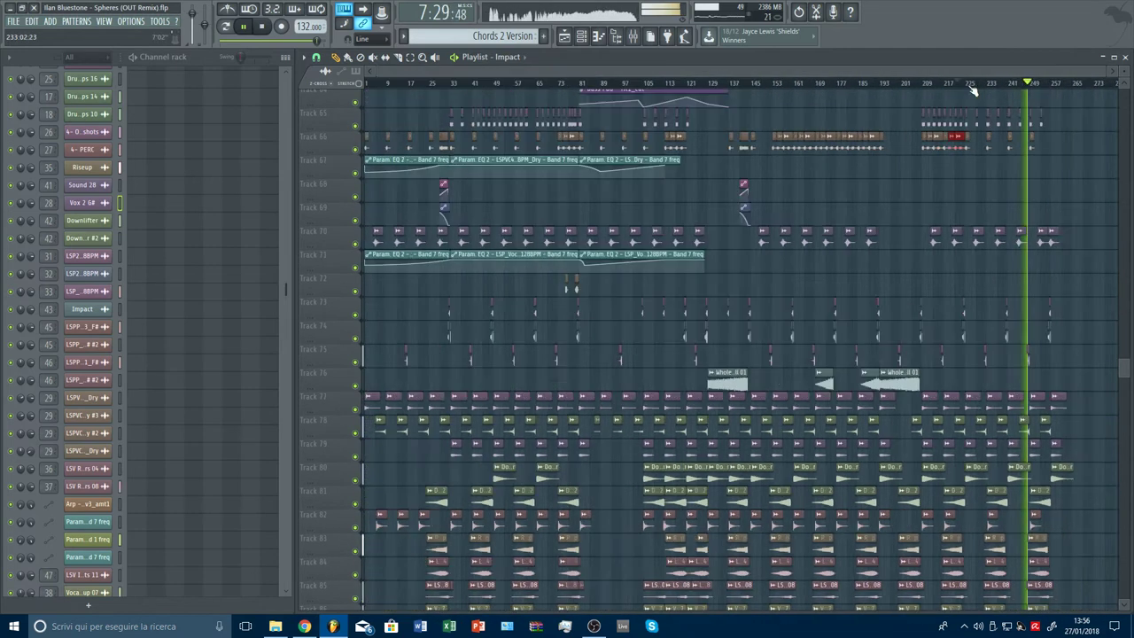
scroll(1012, 172, "down", 3)
scroll(1015, 175, "down", 1)
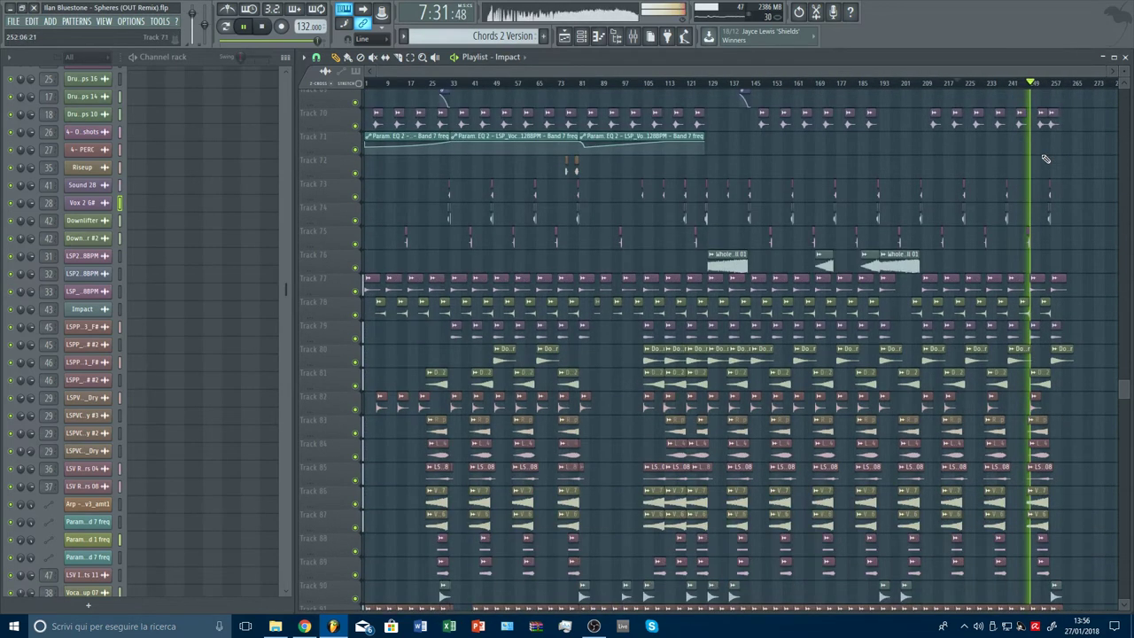
scroll(1069, 156, "down", 6)
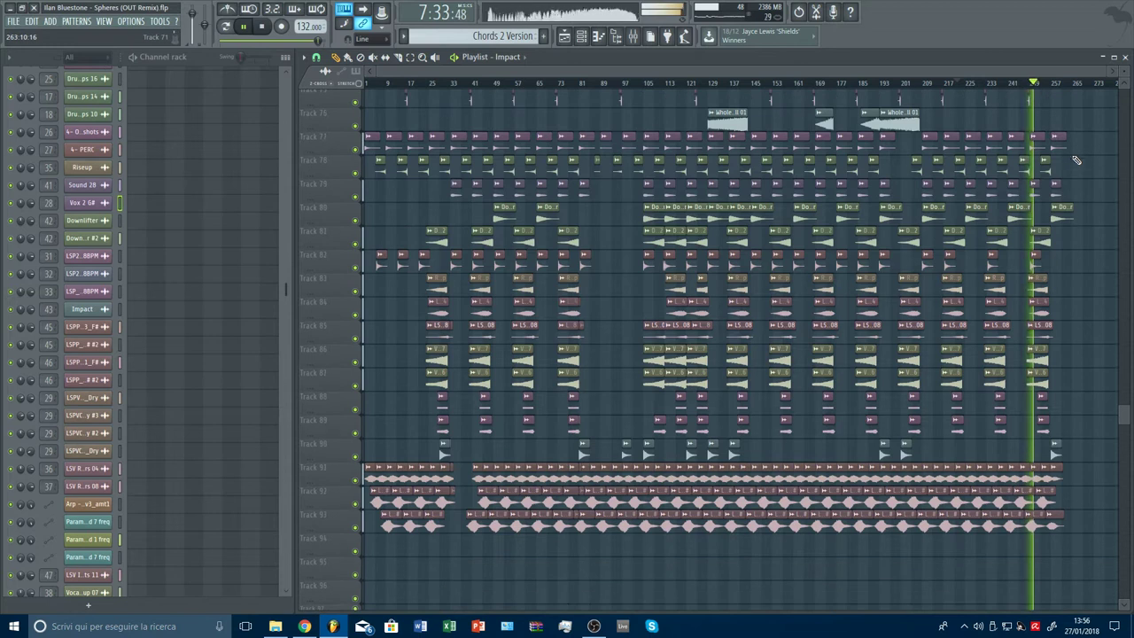
scroll(1083, 211, "up", 4)
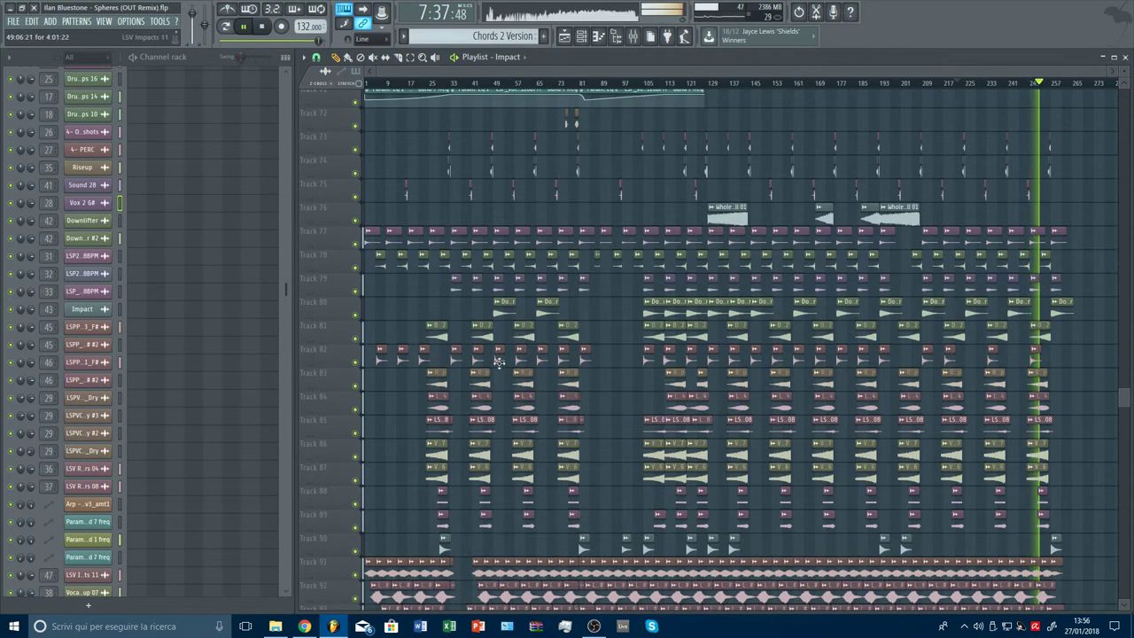
Add LSV Impacts 11 clips just after bars 225, 241 and 257 on track 82
scroll(1079, 85, "up", 5)
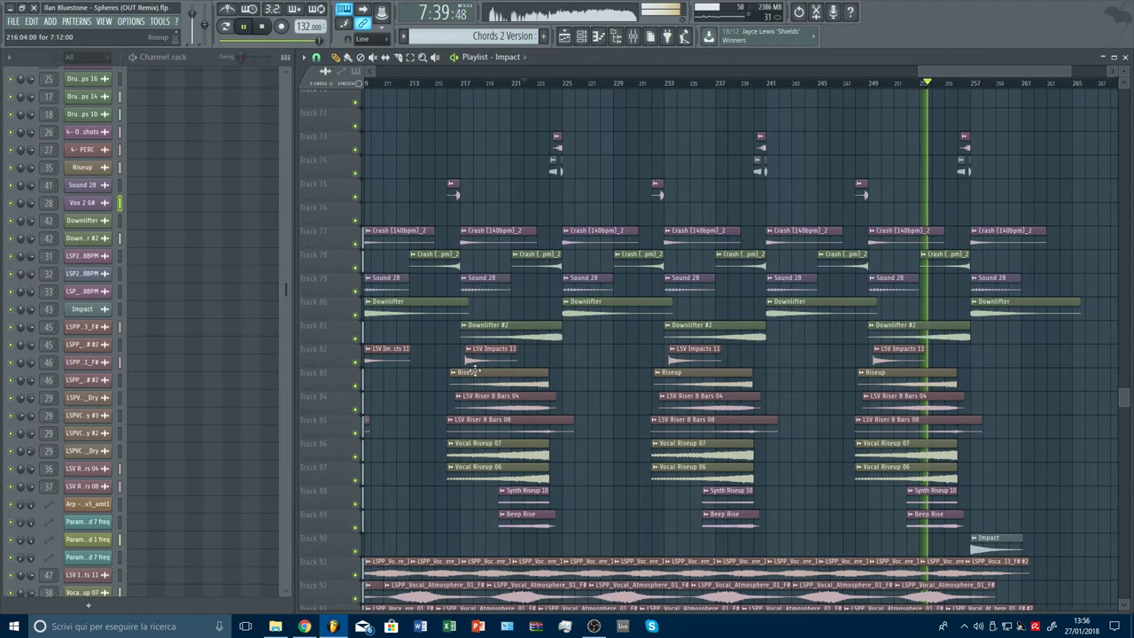
left_click(780, 361)
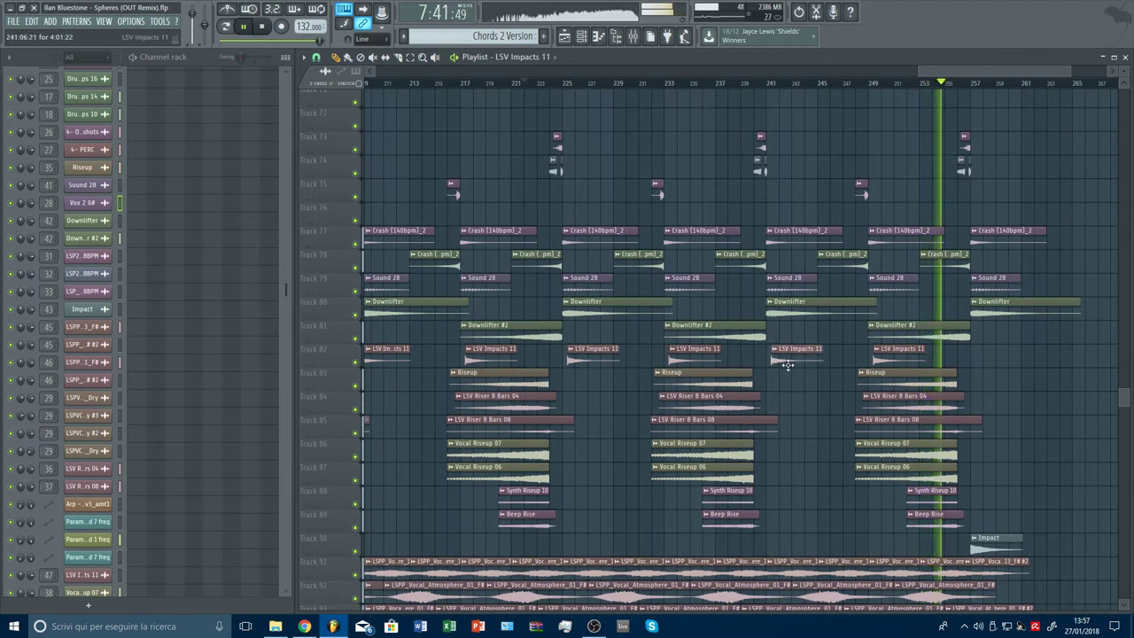
left_click(985, 363)
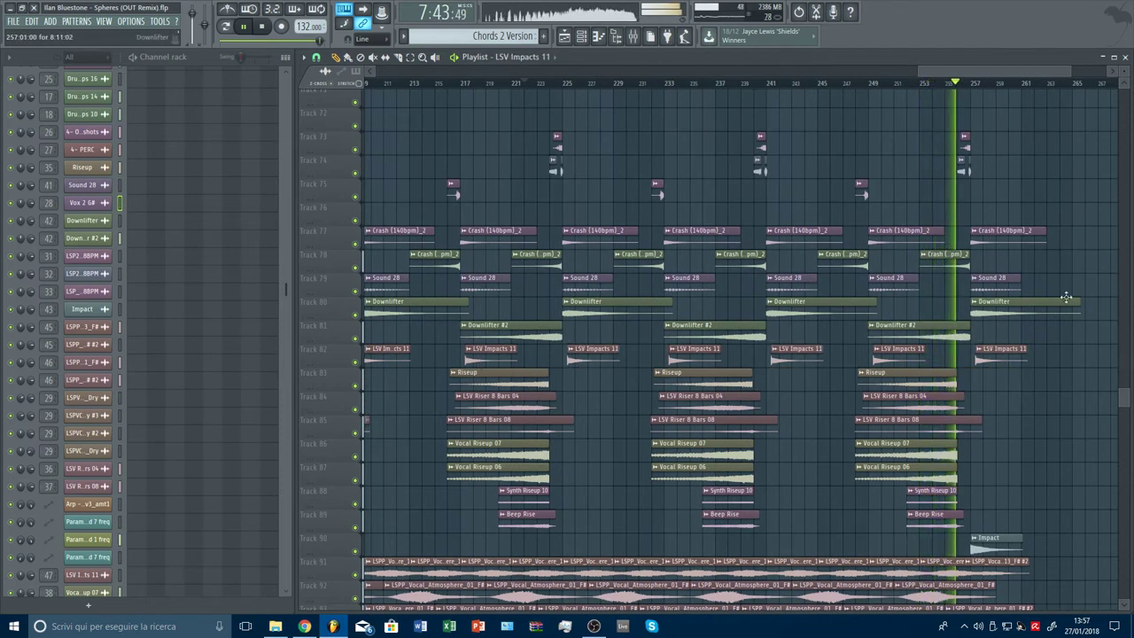
Stop playback and align the last LSV Impacts 11 clip on track 82 with the start of bar 257
scroll(1017, 84, "up", 1)
scroll(1018, 85, "up", 2)
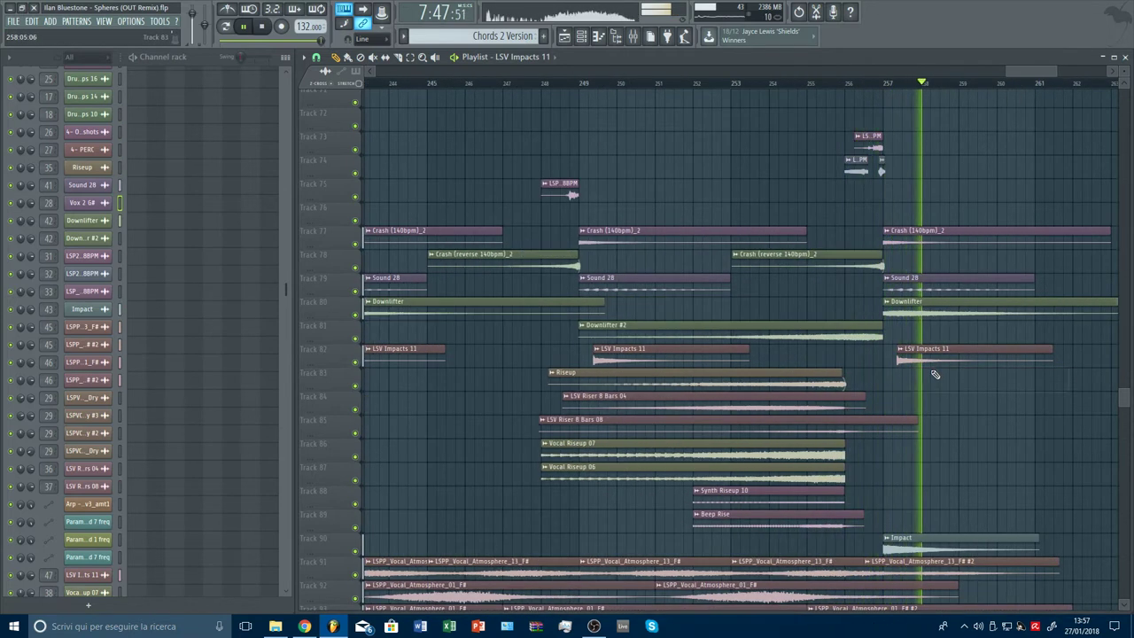
scroll(915, 166, "up", 4)
key("space")
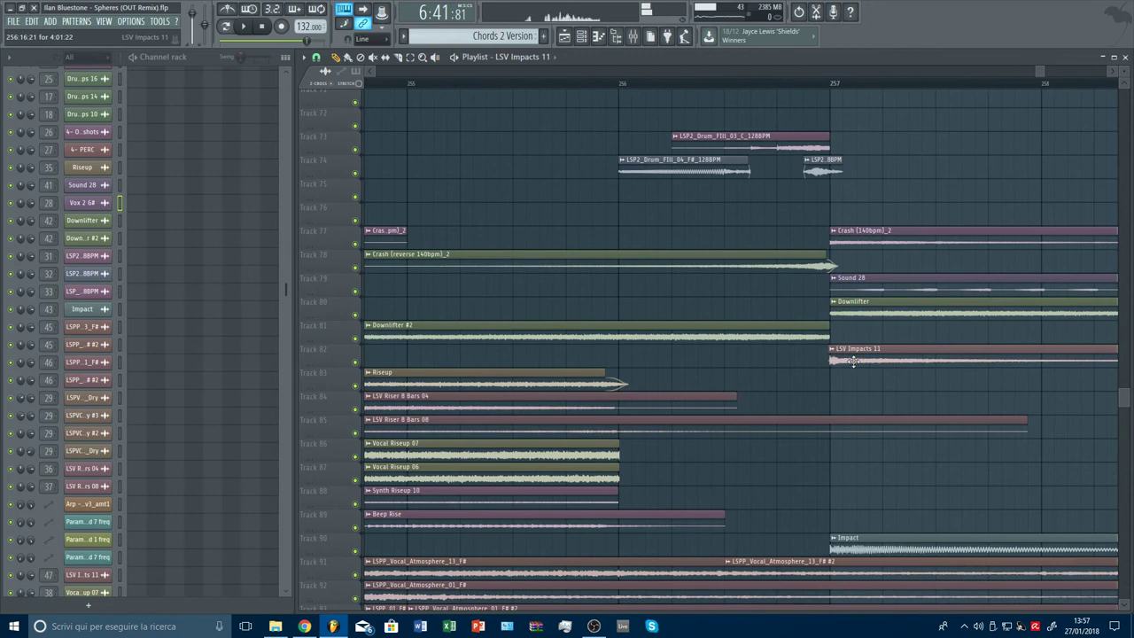
Extend the LSP_Vocal_Reverse_06 Band 7 frequency automation on track 71 to about bar 257 and add a point at bar 209
scroll(864, 88, "down", 8)
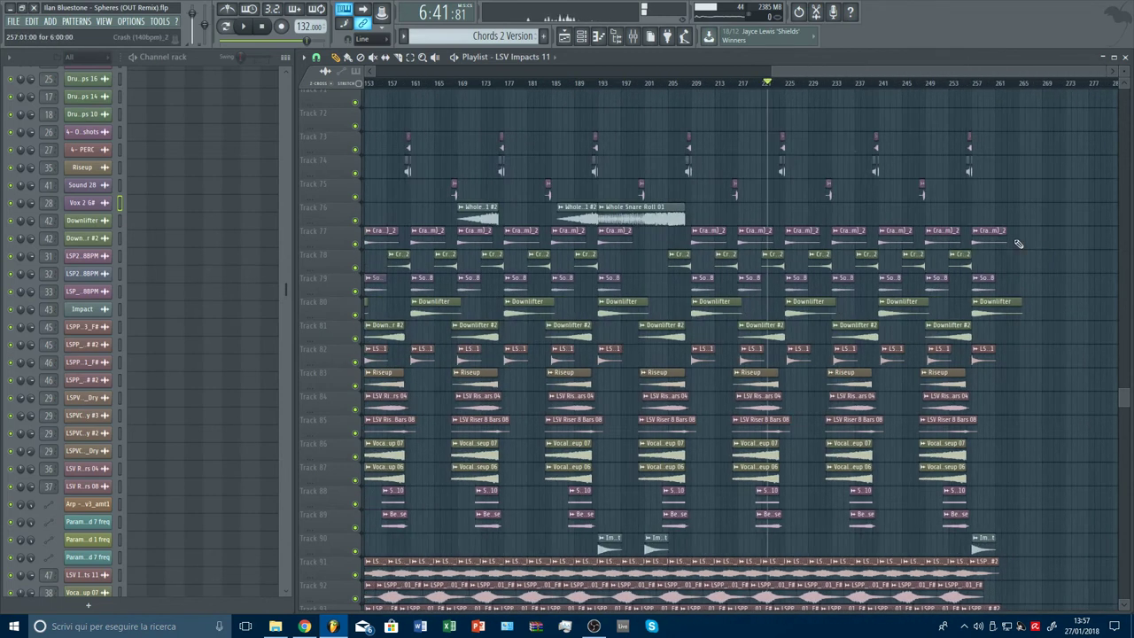
scroll(1046, 248, "up", 3)
scroll(759, 114, "up", 3)
scroll(775, 88, "down", 5)
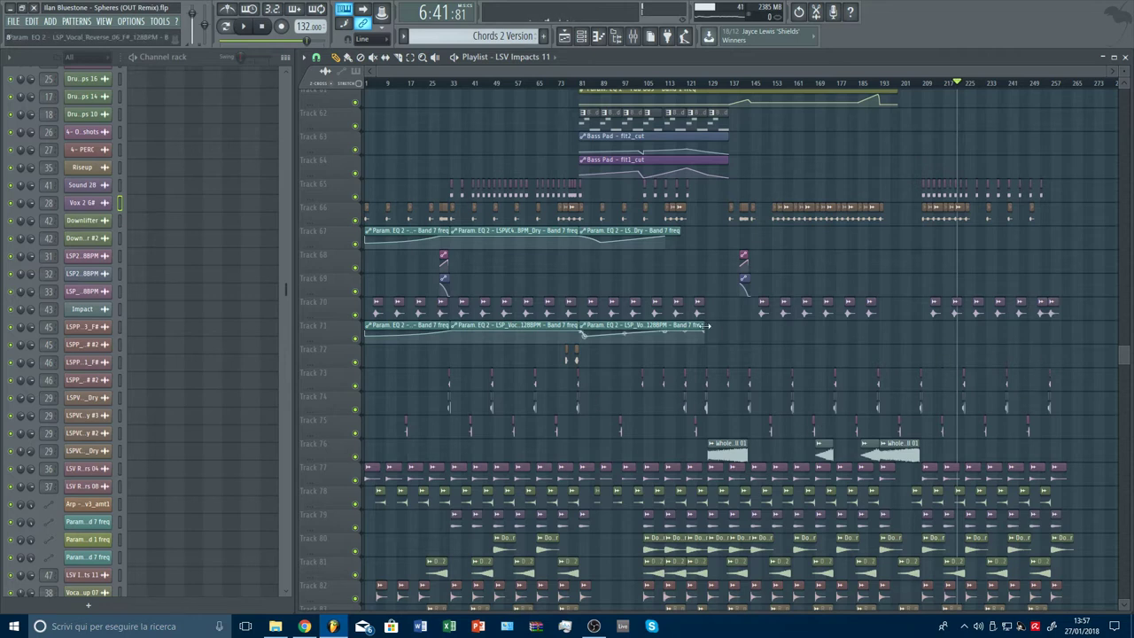
left_click_drag(707, 325, 922, 322)
left_click_drag(1049, 330, 1051, 330)
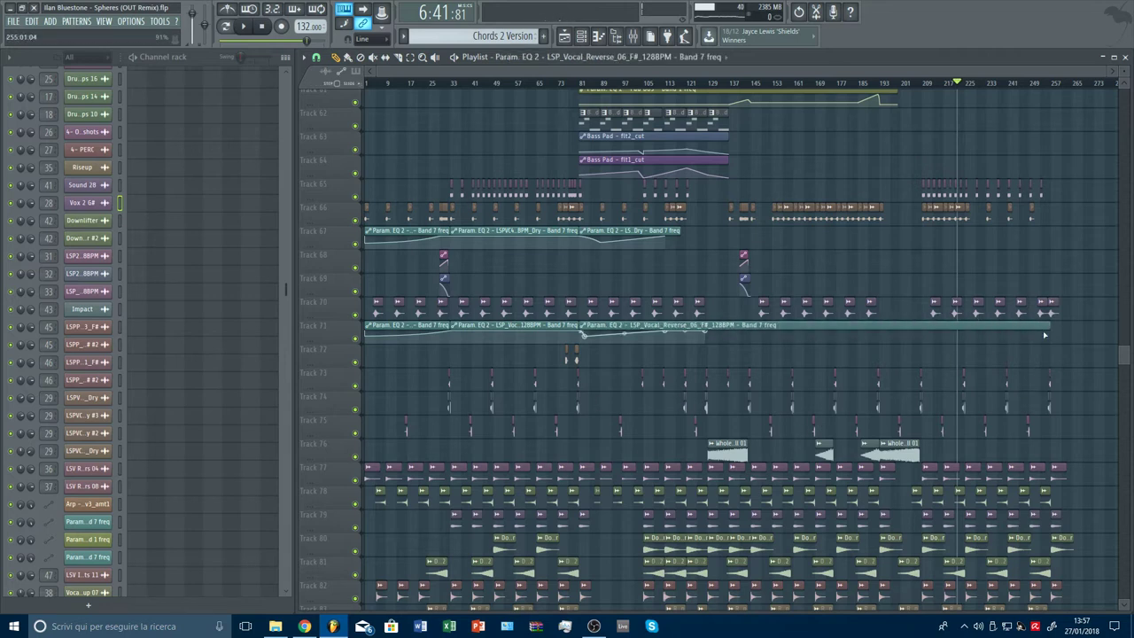
right_click(923, 336)
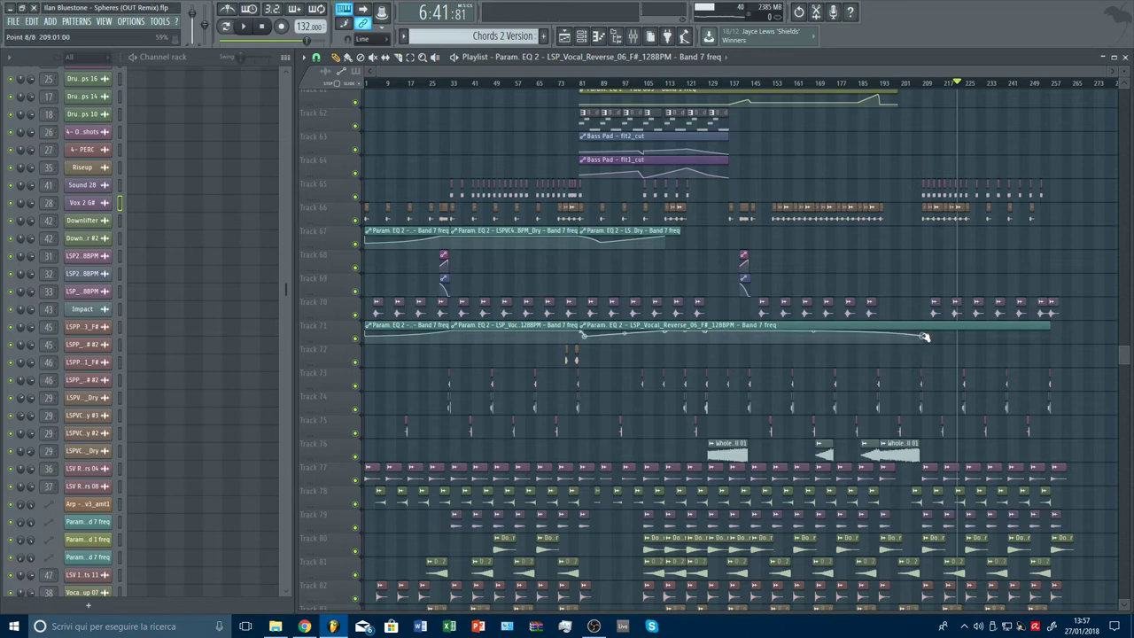
Fill the vocal reverse gap on track 70 between bars 193 and 209, and lower the track 71 automation from bar 193 with a rise to bar 209
scroll(946, 86, "up", 5)
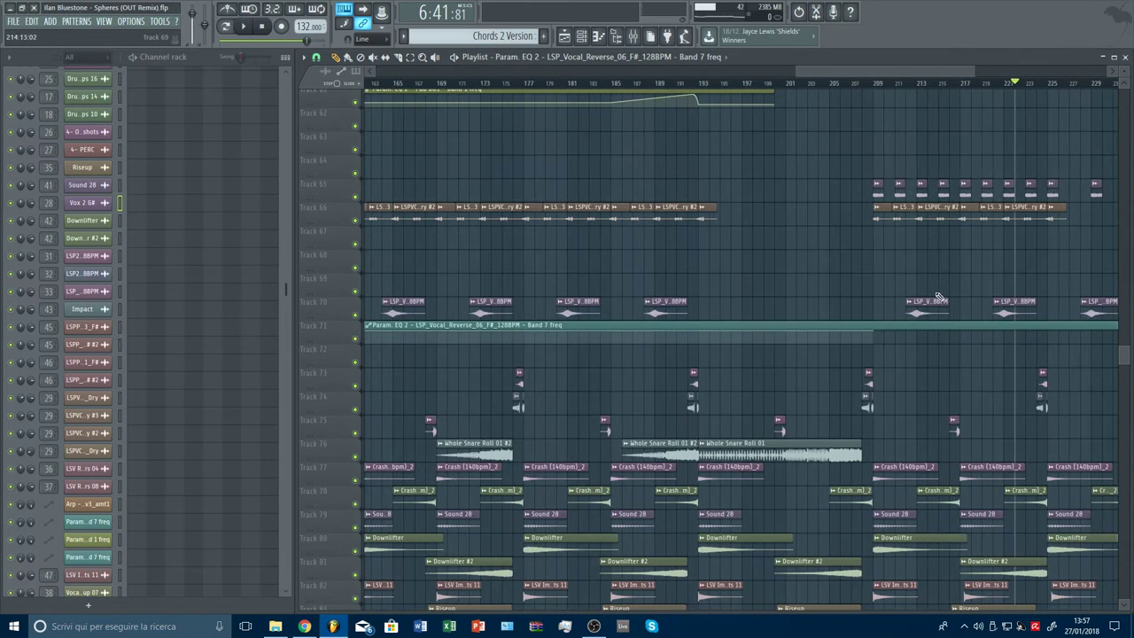
right_click(699, 335)
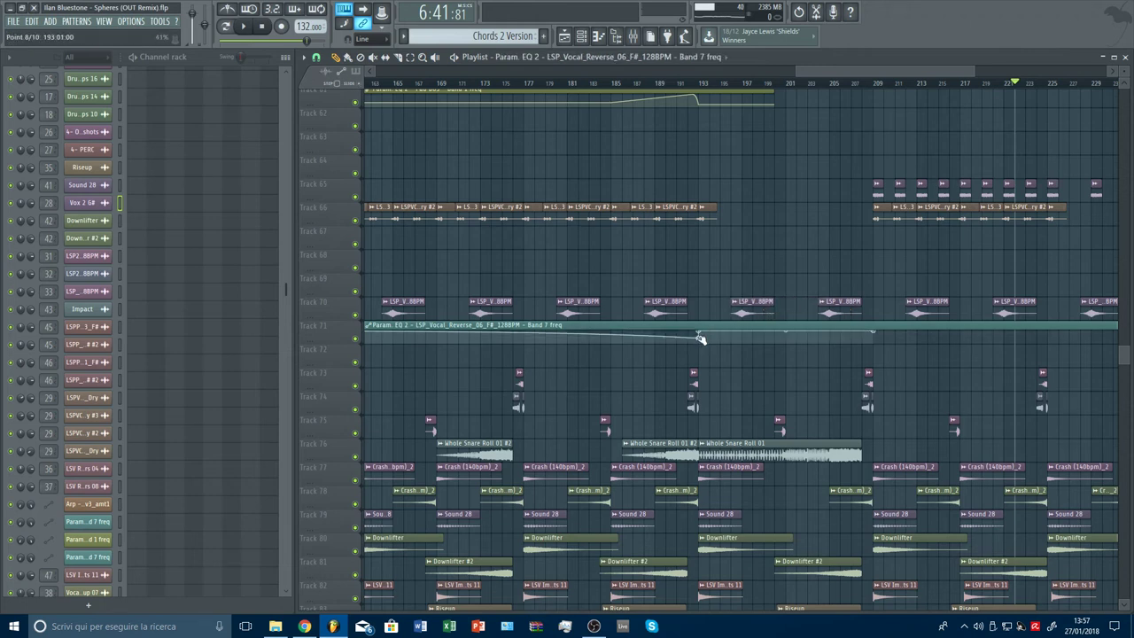
left_click_drag(701, 332, 700, 323)
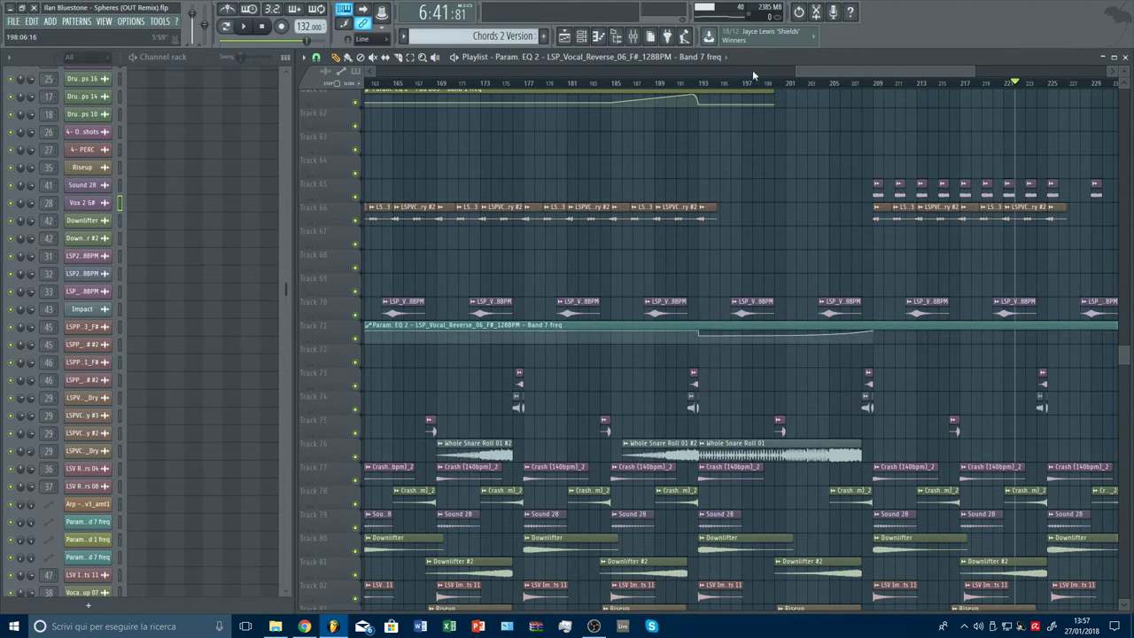
Solo tracks 70 and 71, play from about bar 193 and straighten the track 71 frequency curve between bars 193 and 209
left_click(711, 83)
right_click(355, 339)
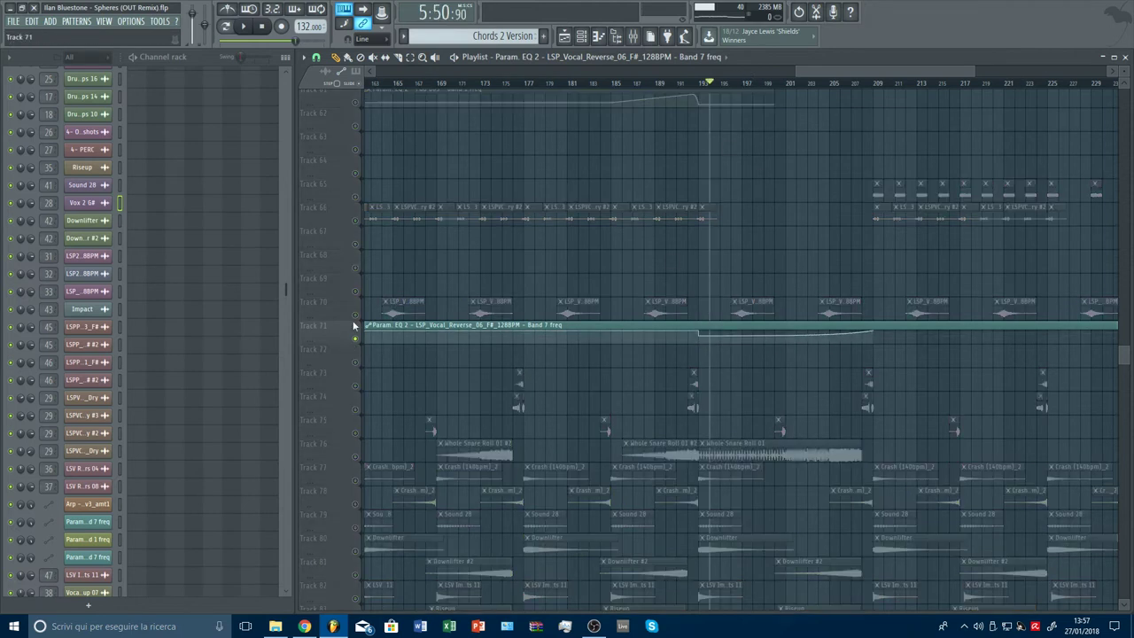
left_click(354, 315)
key("space")
left_click(735, 83)
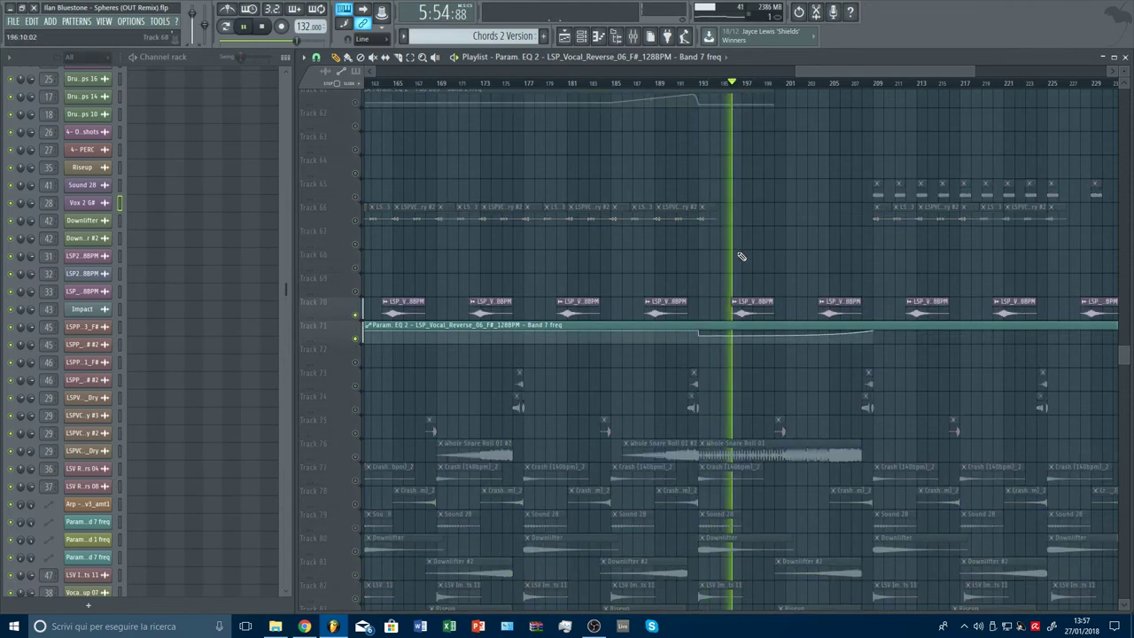
right_click(785, 334)
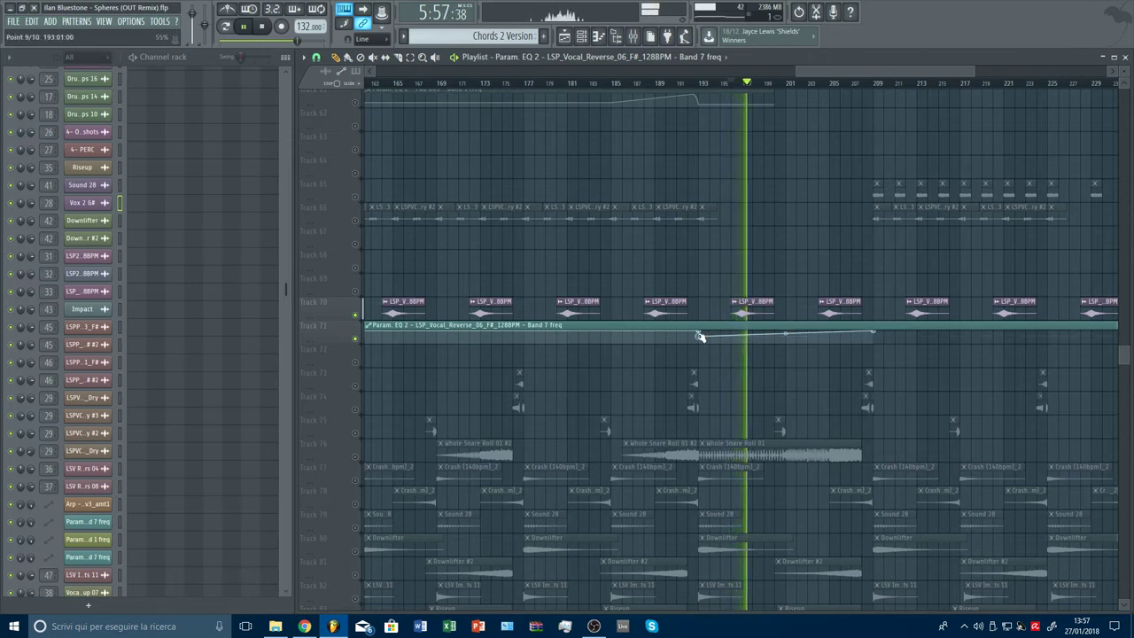
Extend the track 71 automation to about bar 261 and shape a curved closing sweep downwards from about bar 253
left_click(830, 83)
scroll(846, 88, "down", 2)
scroll(846, 88, "down", 2)
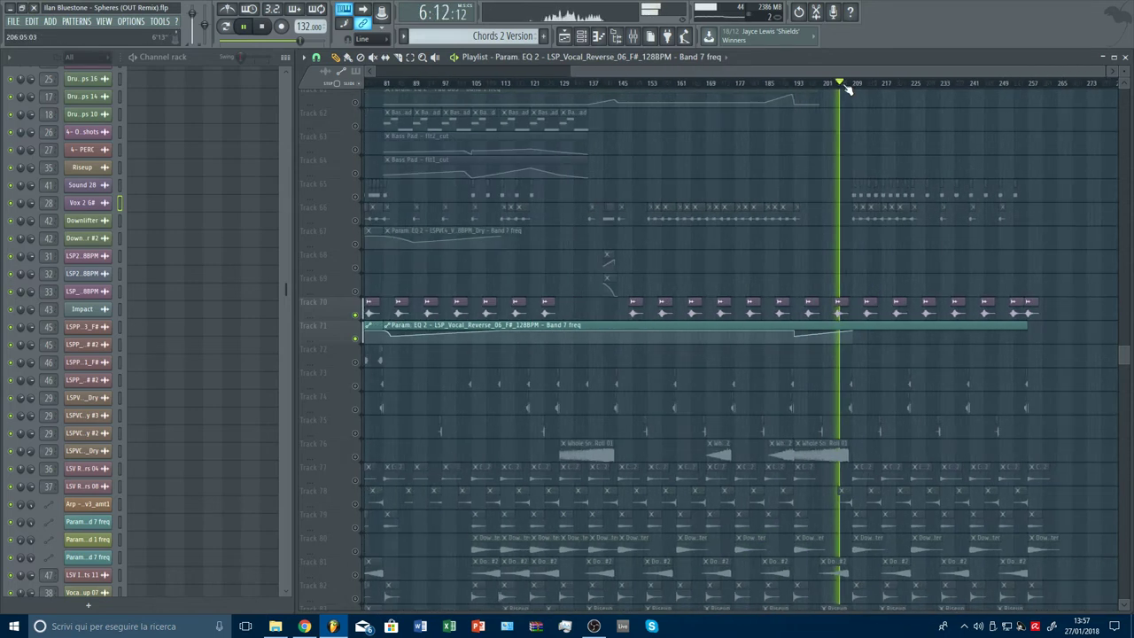
left_click_drag(1029, 328, 1042, 330)
right_click(1046, 337)
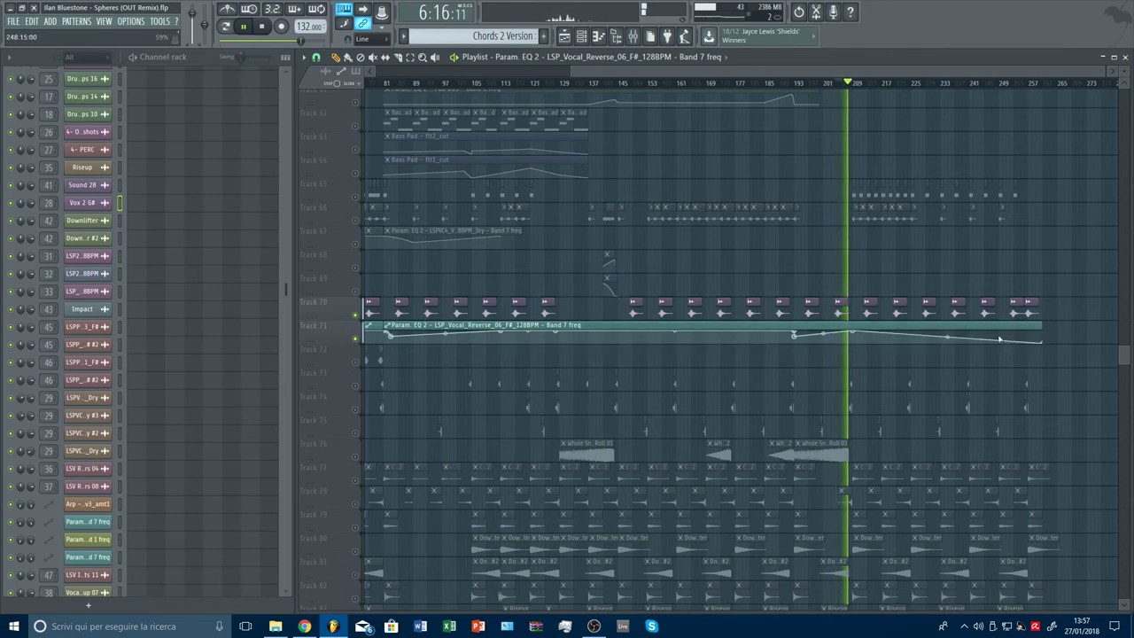
right_click(1019, 336)
left_click(1020, 83)
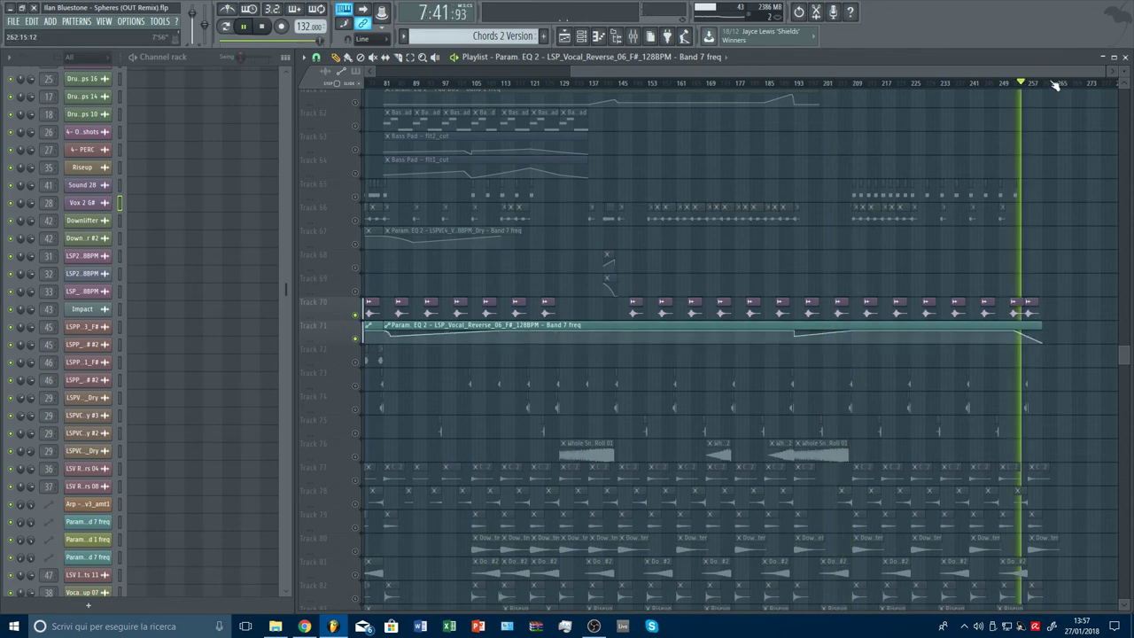
scroll(1056, 85, "up", 4)
left_click_drag(961, 337, 960, 330)
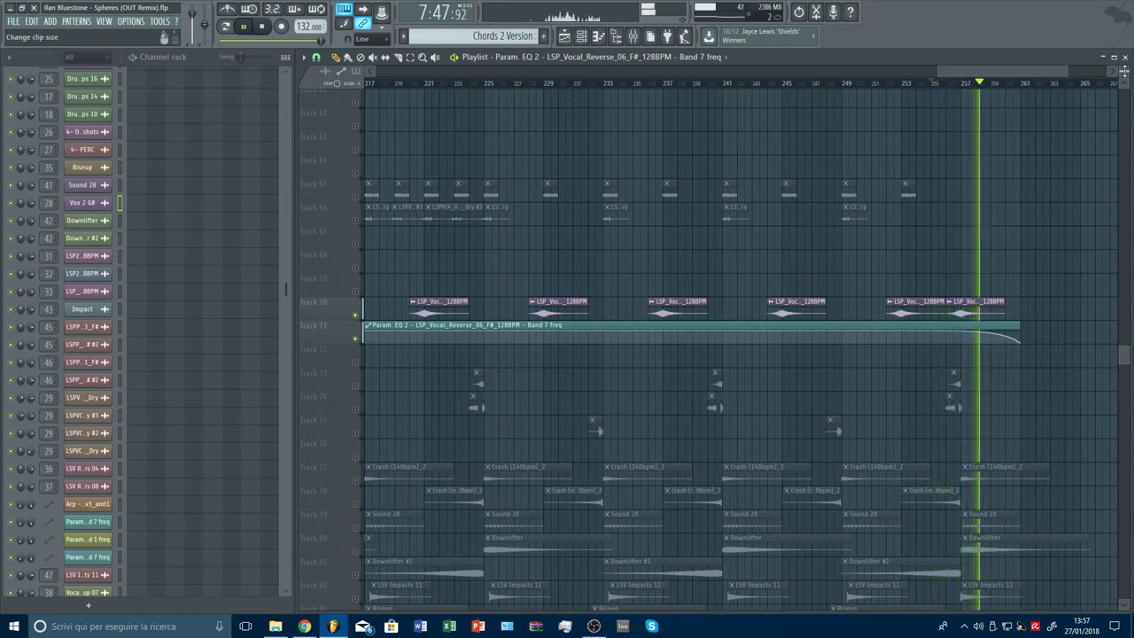
Unsolo the tracks, compare playback around bar 257 with and without the last Downlifter clip on track 80, and leave that clip deleted
left_click_drag(1124, 71, 1124, 58)
scroll(1054, 91, "down", 4)
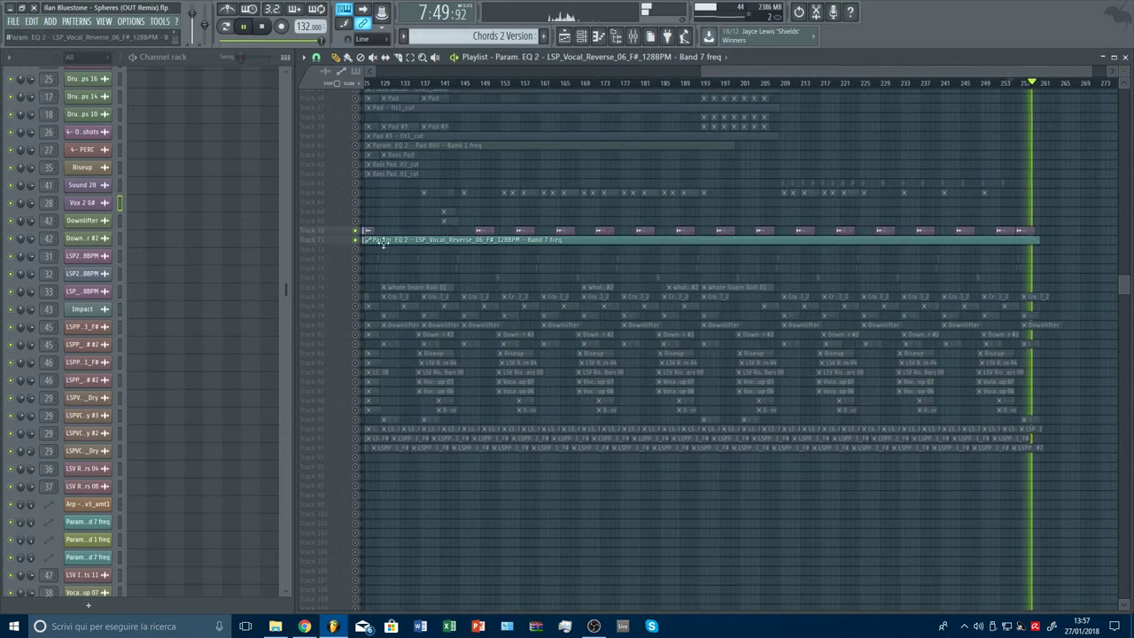
scroll(1090, 91, "up", 6)
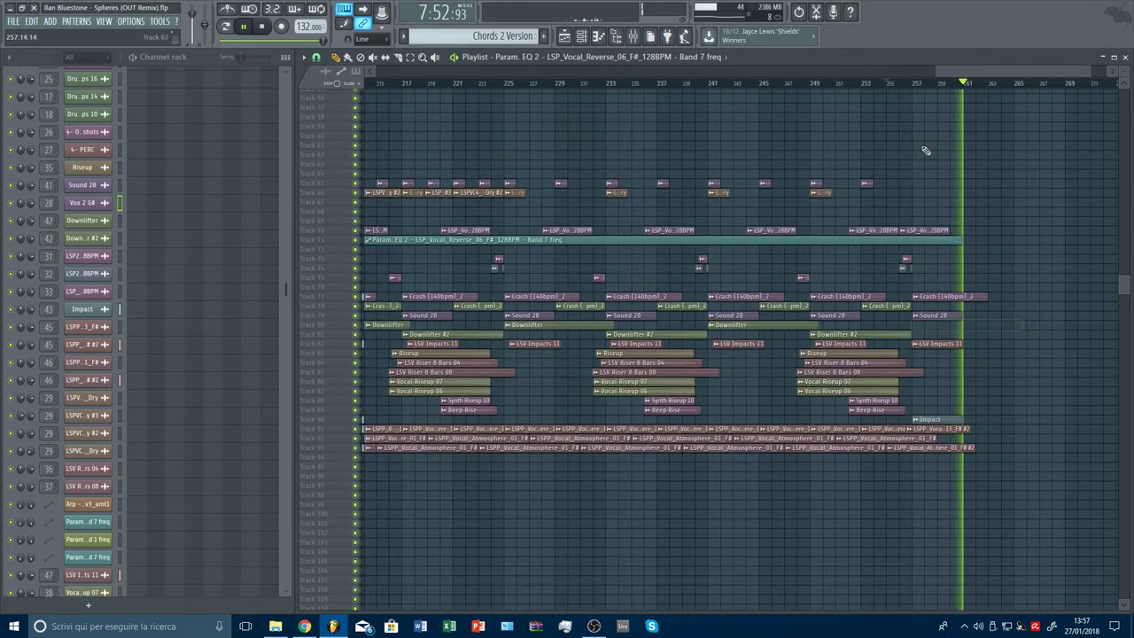
left_click(916, 85)
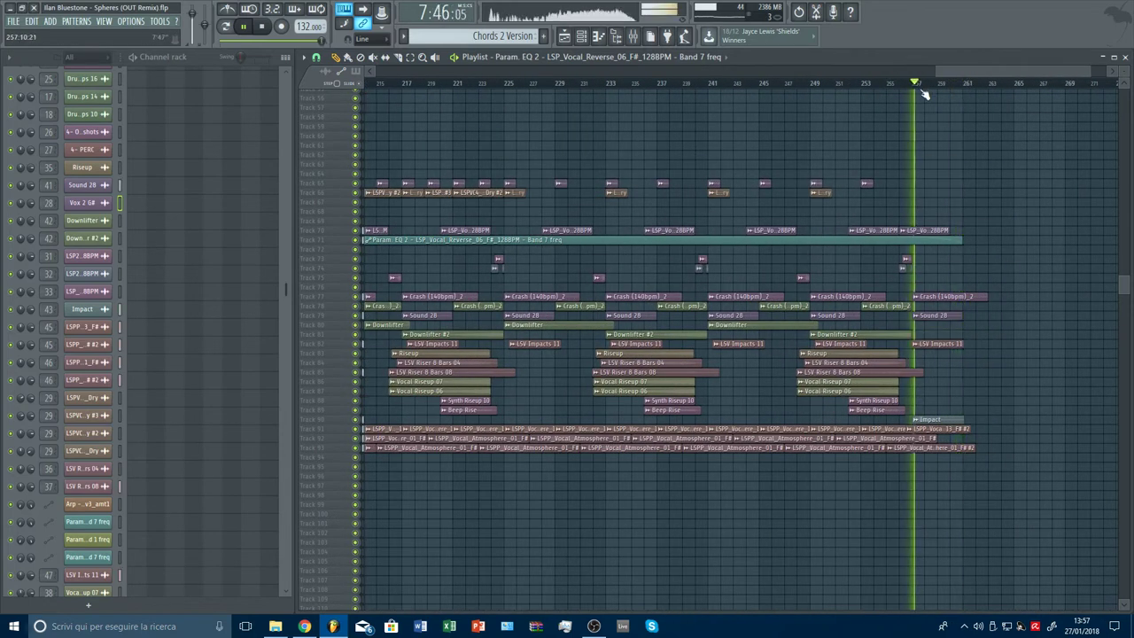
key("ctrl+z")
key("space")
key("space")
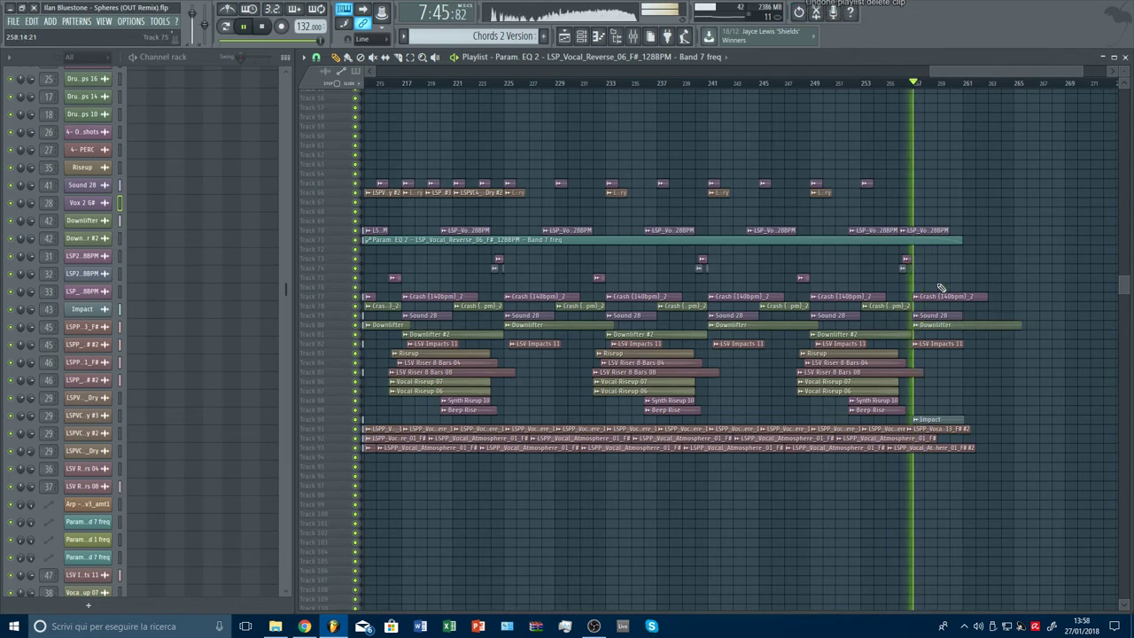
Examine the arrangement from the drums down to the chords and pads for what the final section still lacks
scroll(1002, 339, "up", 1)
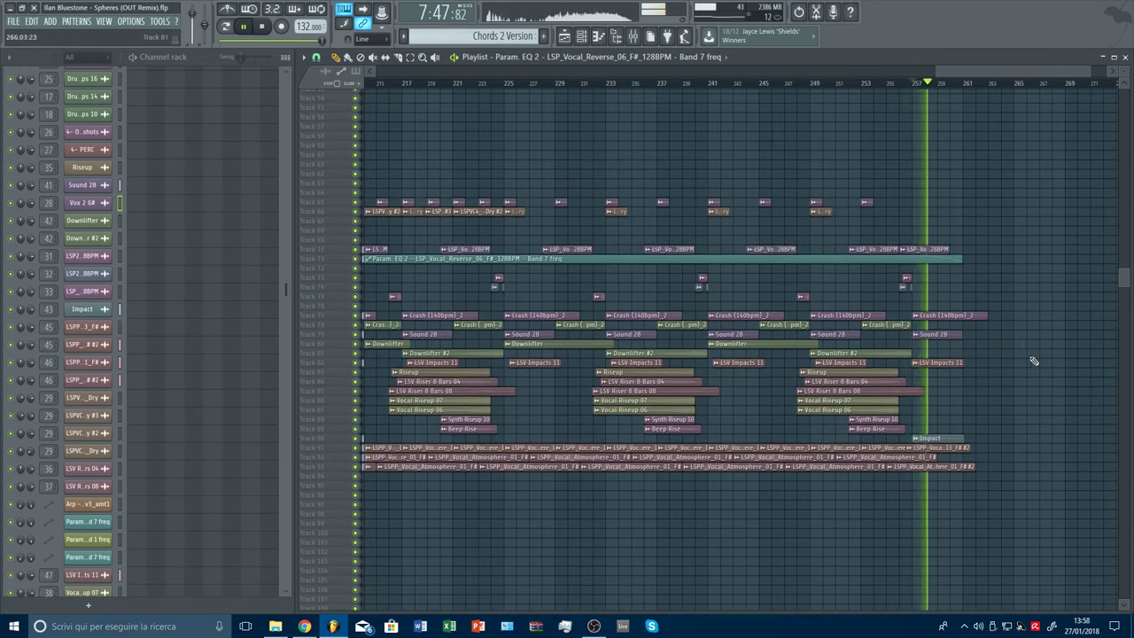
scroll(1034, 360, "up", 3)
left_click_drag(1122, 244, 1124, 68)
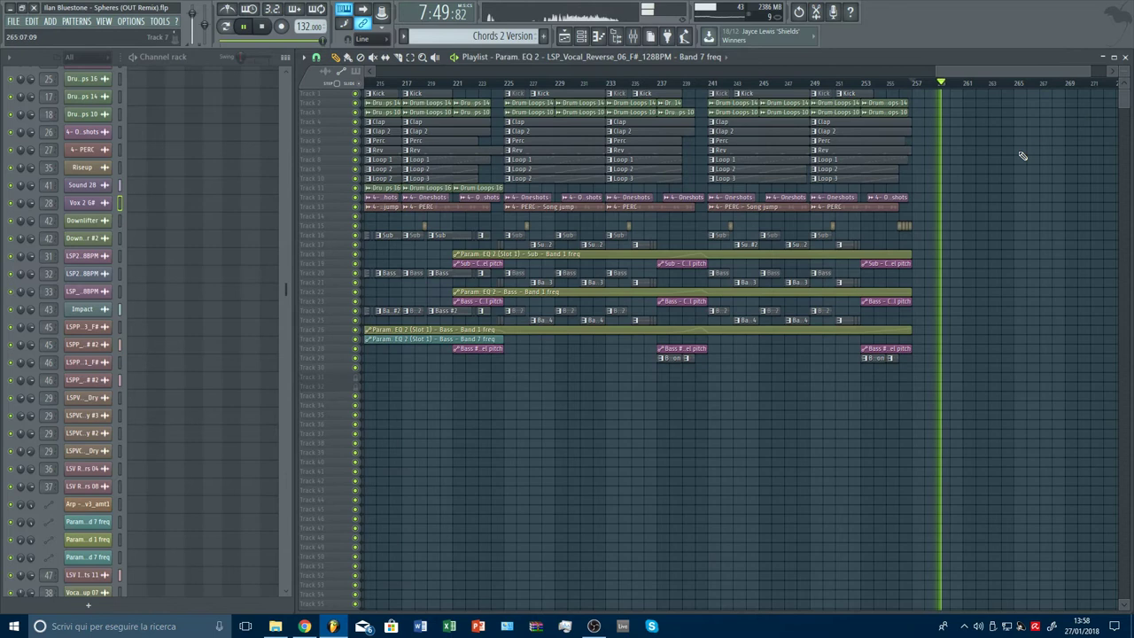
scroll(1023, 154, "down", 2)
scroll(1023, 154, "up", 2)
scroll(951, 84, "down", 4)
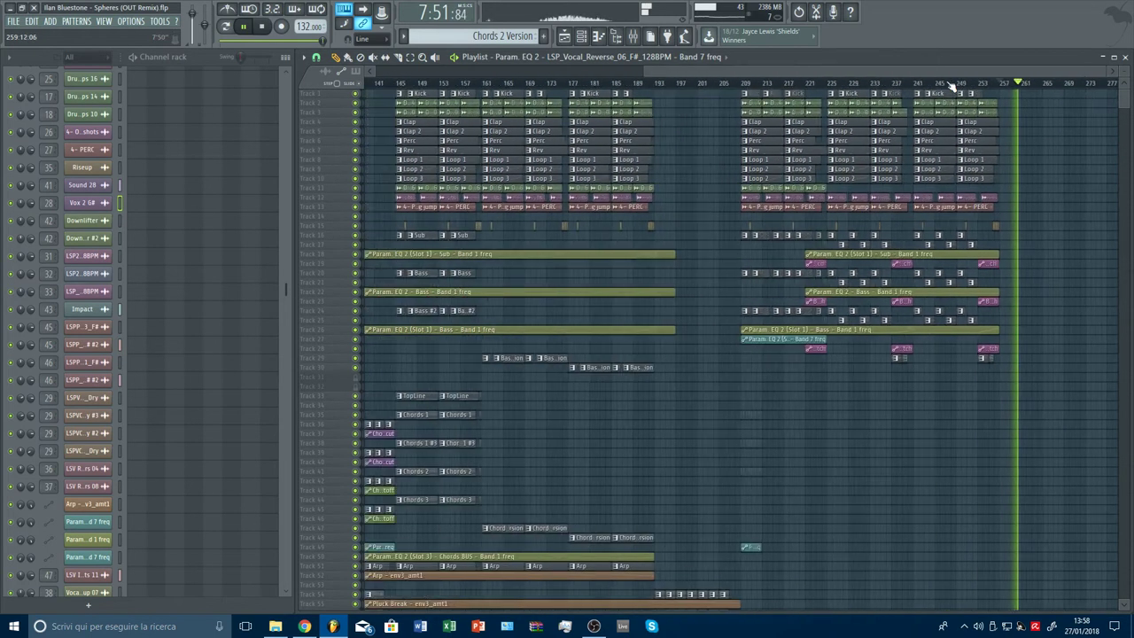
scroll(1041, 380, "down", 2)
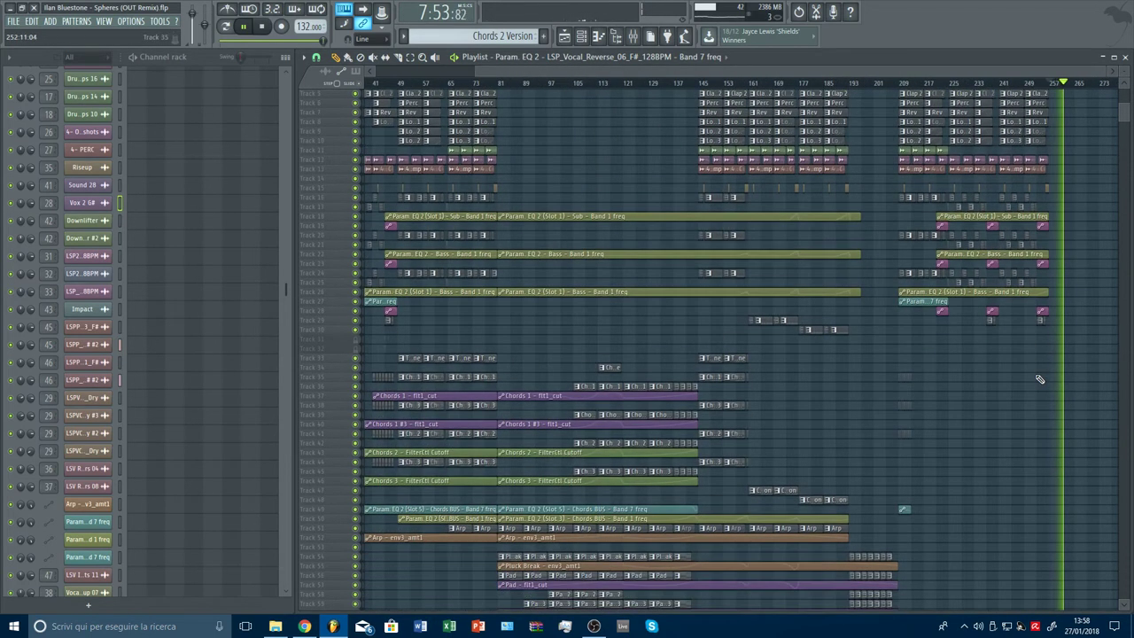
scroll(999, 348, "down", 2)
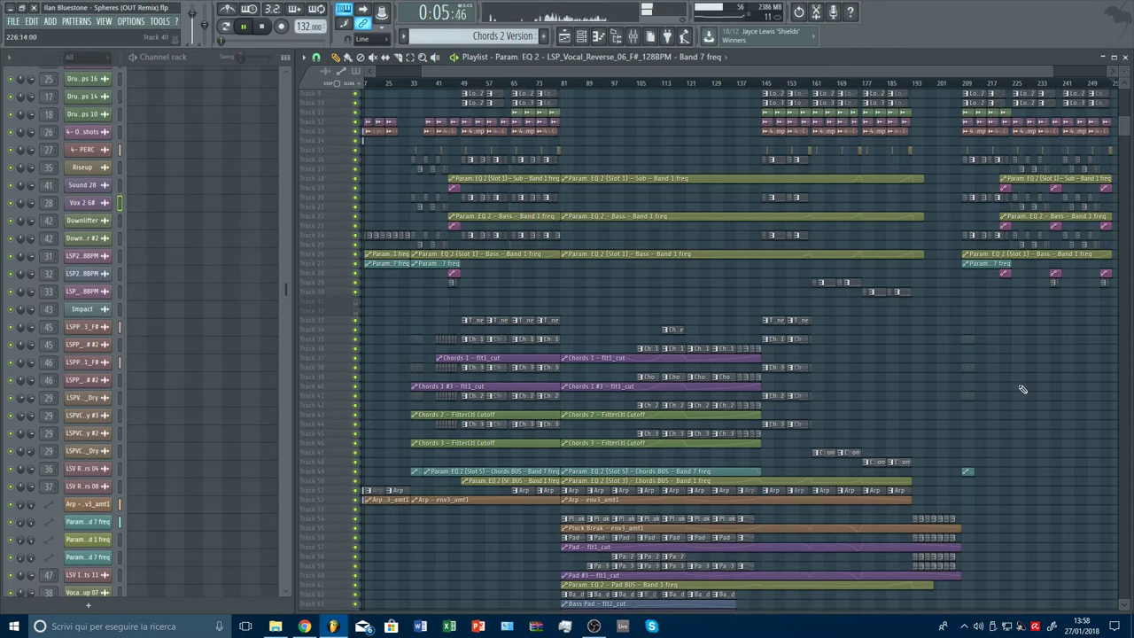
Move the short chord clips on tracks 35, 38 and 41 and the Chords BUS Band 7 automation on track 49 from bar 209 to bar 225
scroll(1025, 394, "down", 1)
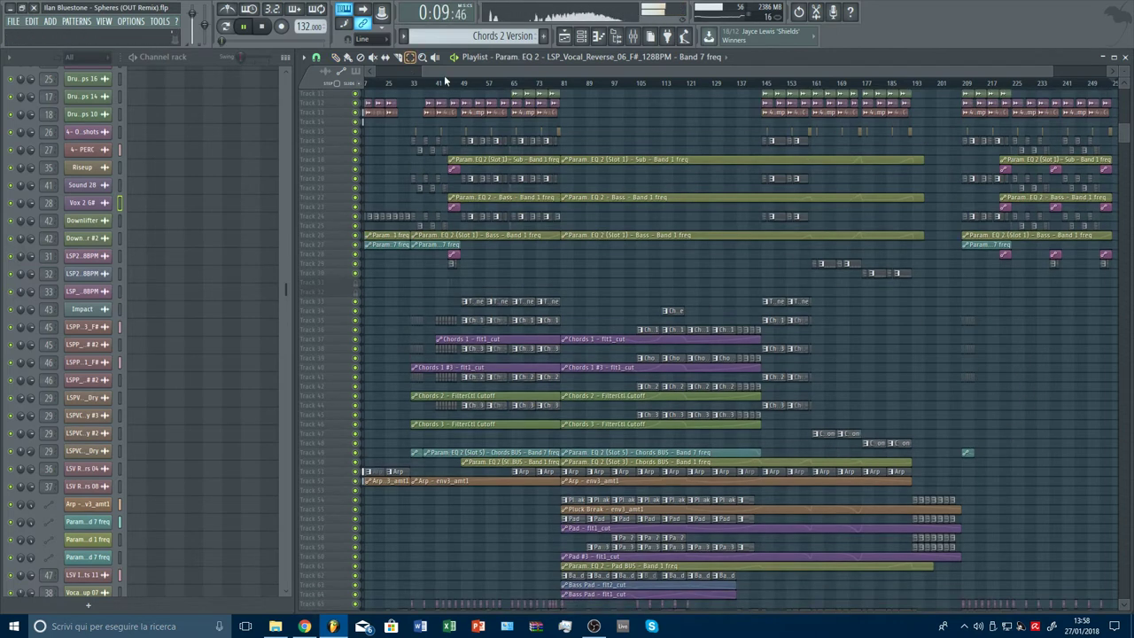
left_click_drag(944, 317, 1022, 471)
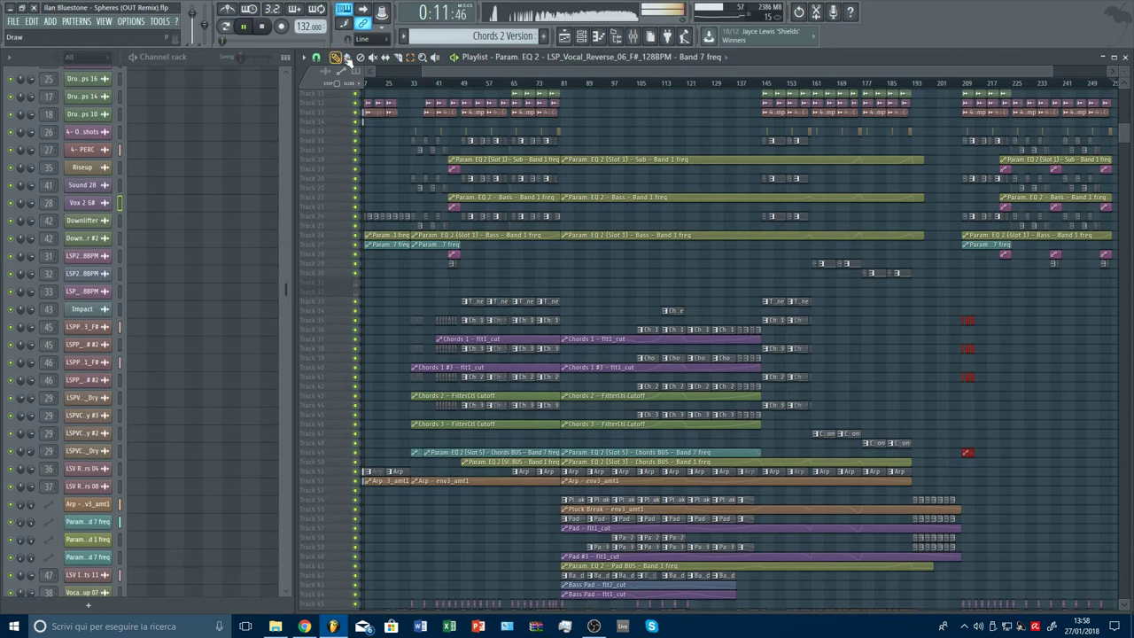
scroll(1056, 72, "up", 3)
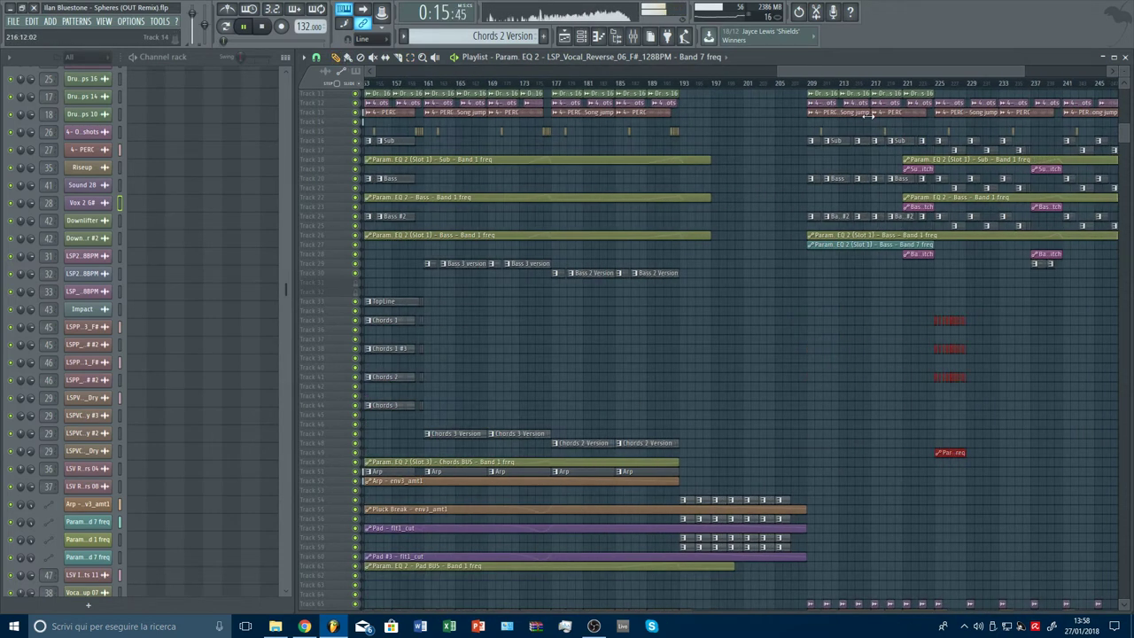
Extend the second Chords 1, Chords 1 #3, Chords 2 and Chords 3 filter automation clips on tracks 37, 40, 43 and 46 to bar 225
scroll(882, 86, "down", 4)
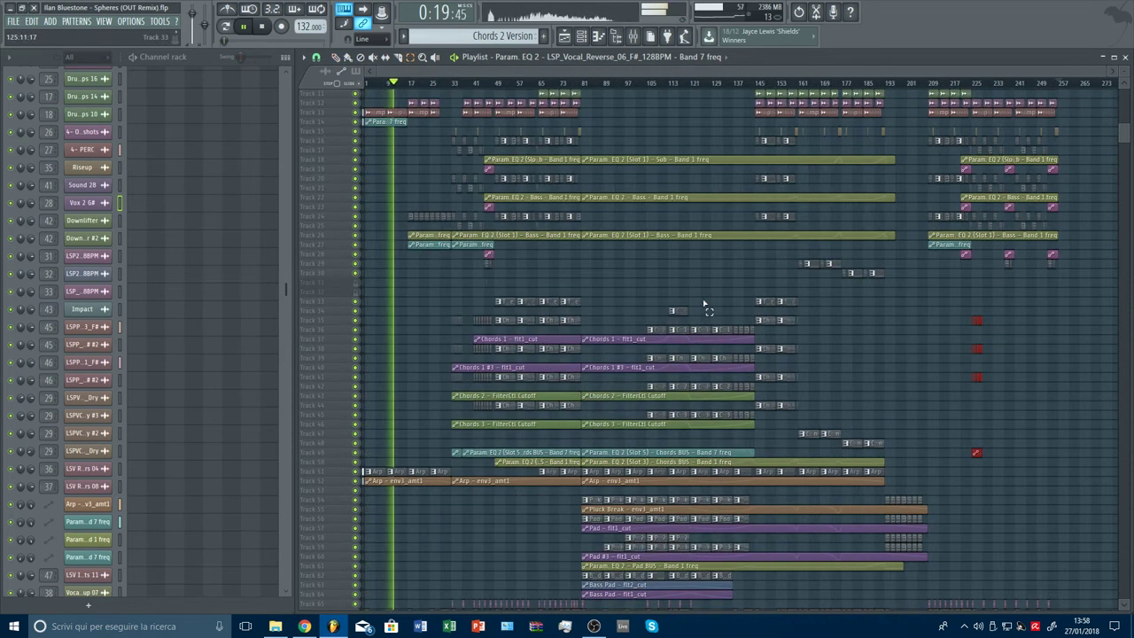
left_click(719, 341)
left_click(719, 366, "shift")
left_click(719, 395, "shift")
left_click(719, 423, "shift")
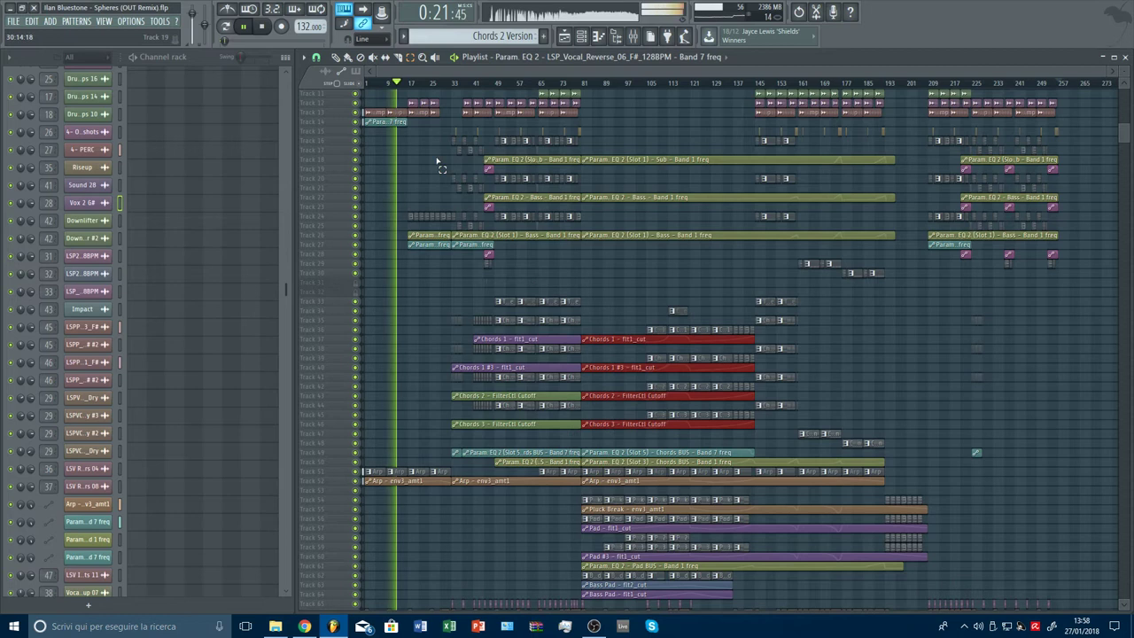
left_click_drag(755, 366, 982, 365)
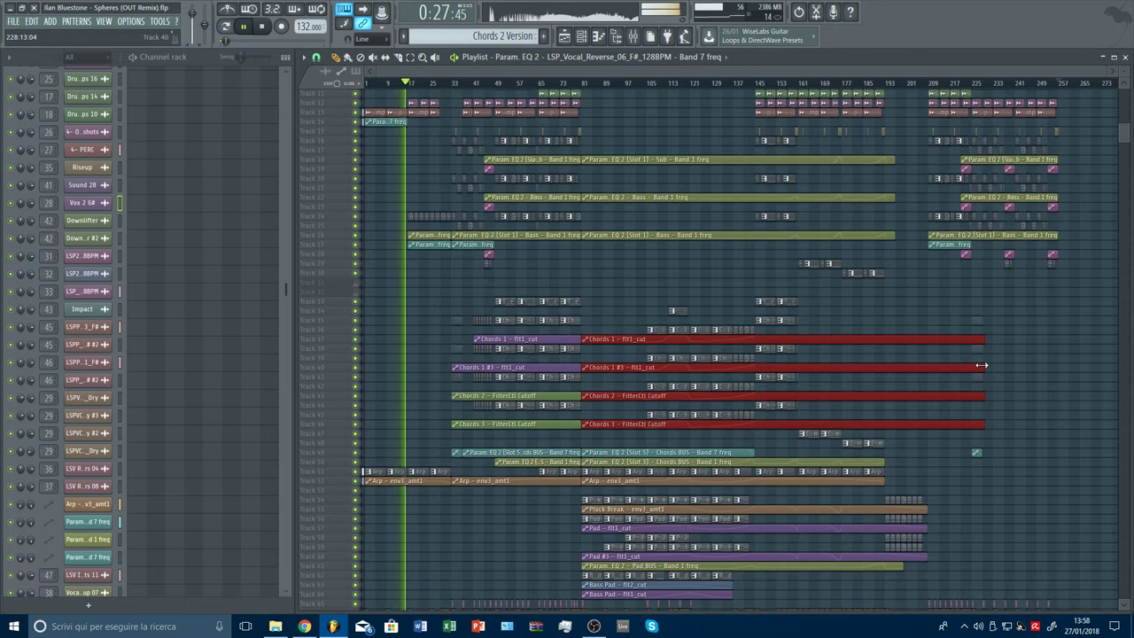
scroll(993, 359, "down", 2)
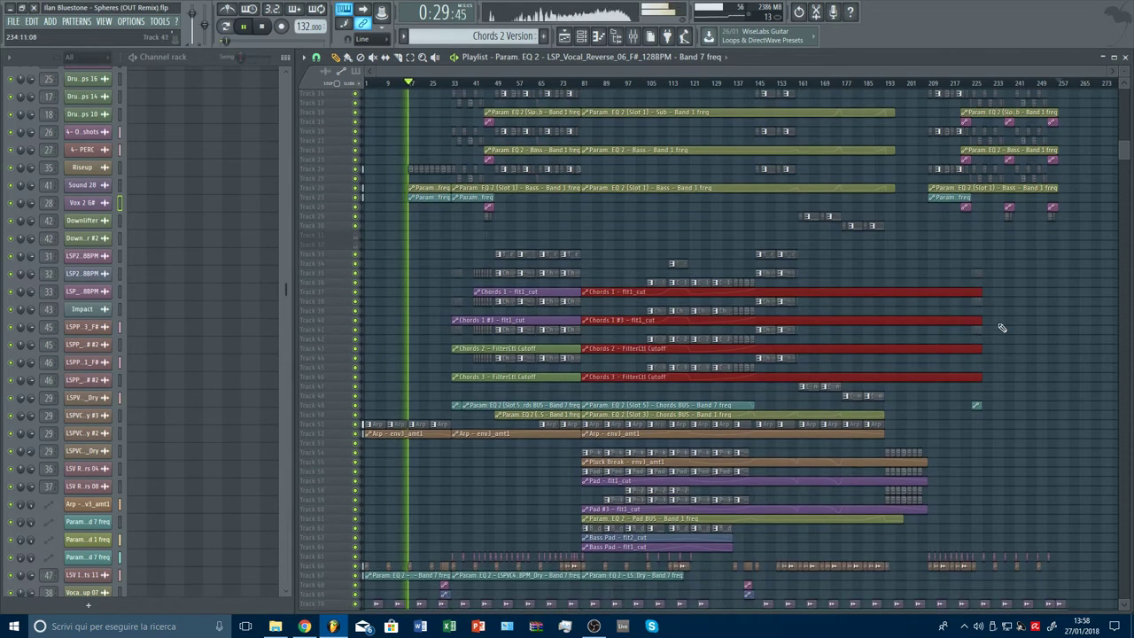
left_click_drag(982, 295, 971, 295)
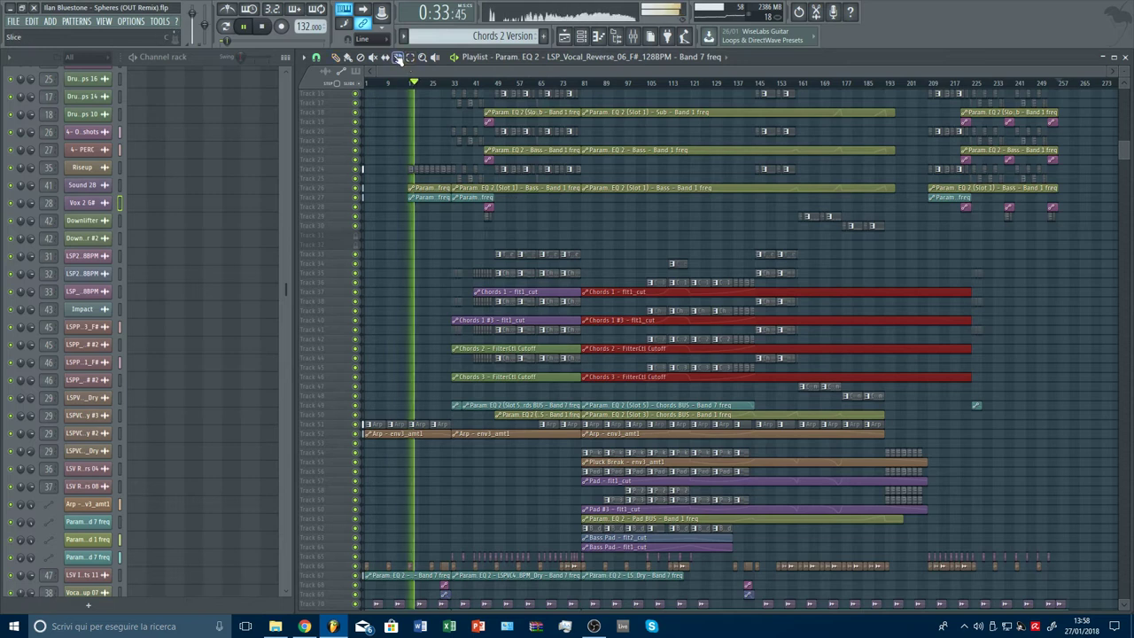
Slice the chord filter automations on tracks 40, 43 and 46 at bar 37 and copy their bar 33 to 37 segments to bar 225
left_click(398, 57)
scroll(486, 295, "up", 3)
left_click_drag(486, 295, 493, 392)
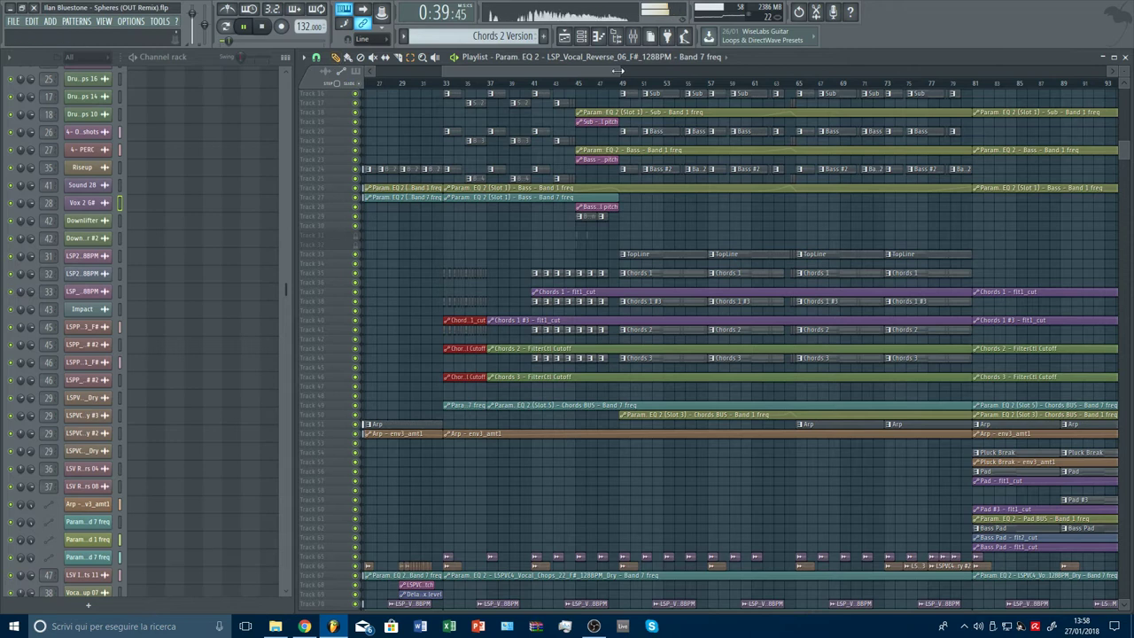
left_click_drag(619, 70, 944, 71)
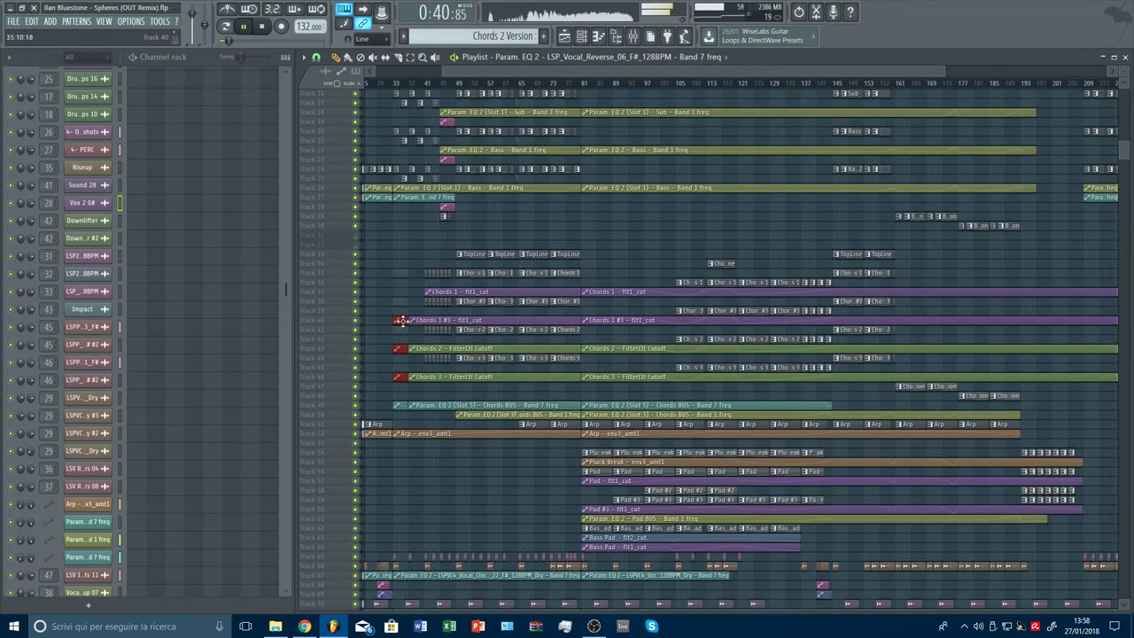
left_click_drag(401, 321, 987, 325)
left_click(1013, 338)
right_click(1019, 339)
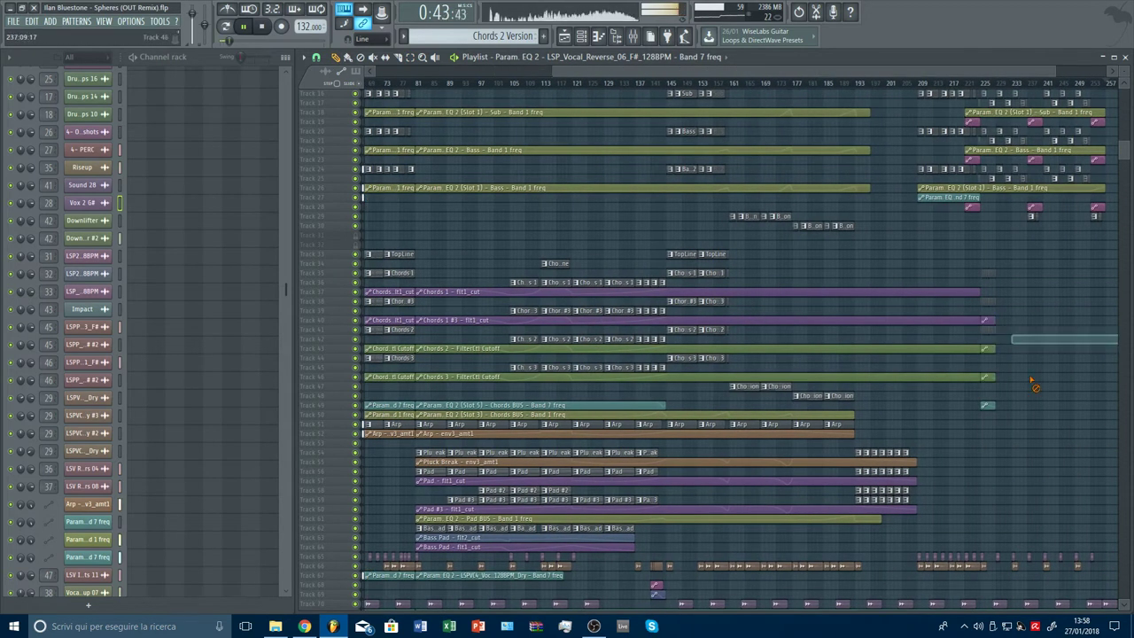
Copy the bar 49 to 65 clips of TopLine, Chords 1, Chords 1 #3, Chords 2 and Chords 3 to about bar 208
scroll(616, 87, "down", 3)
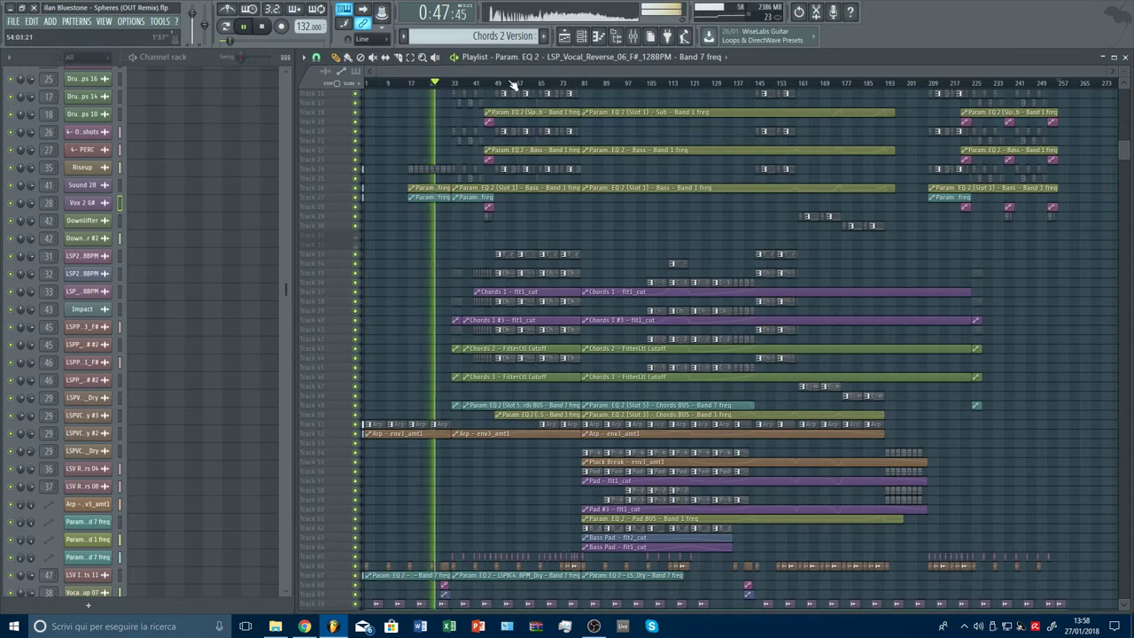
scroll(514, 84, "up", 3)
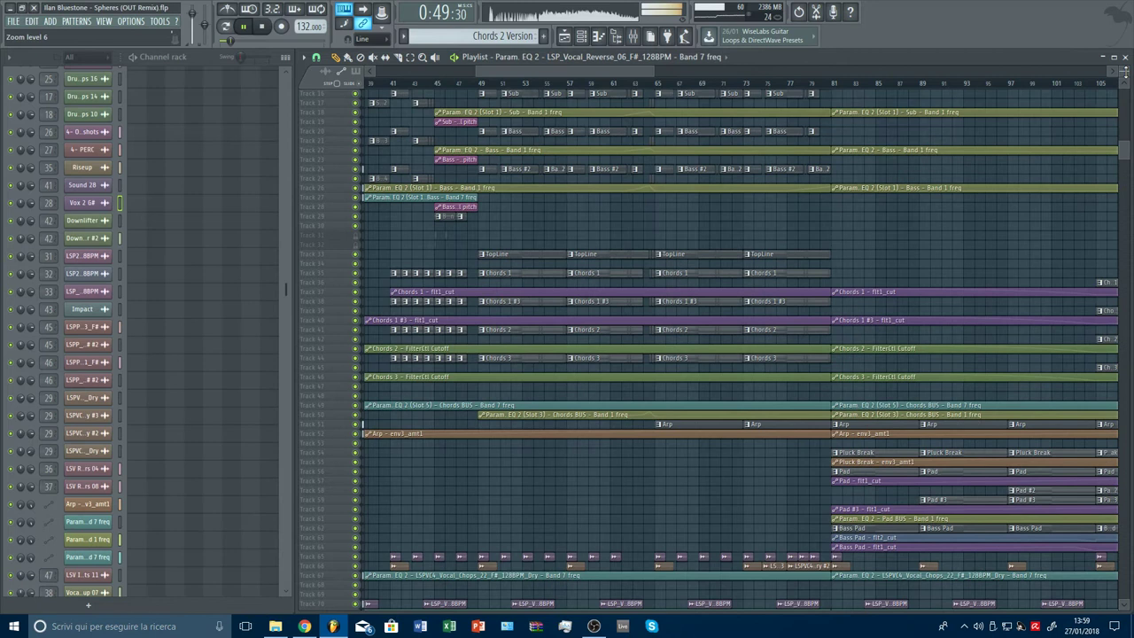
scroll(628, 316, "up", 3)
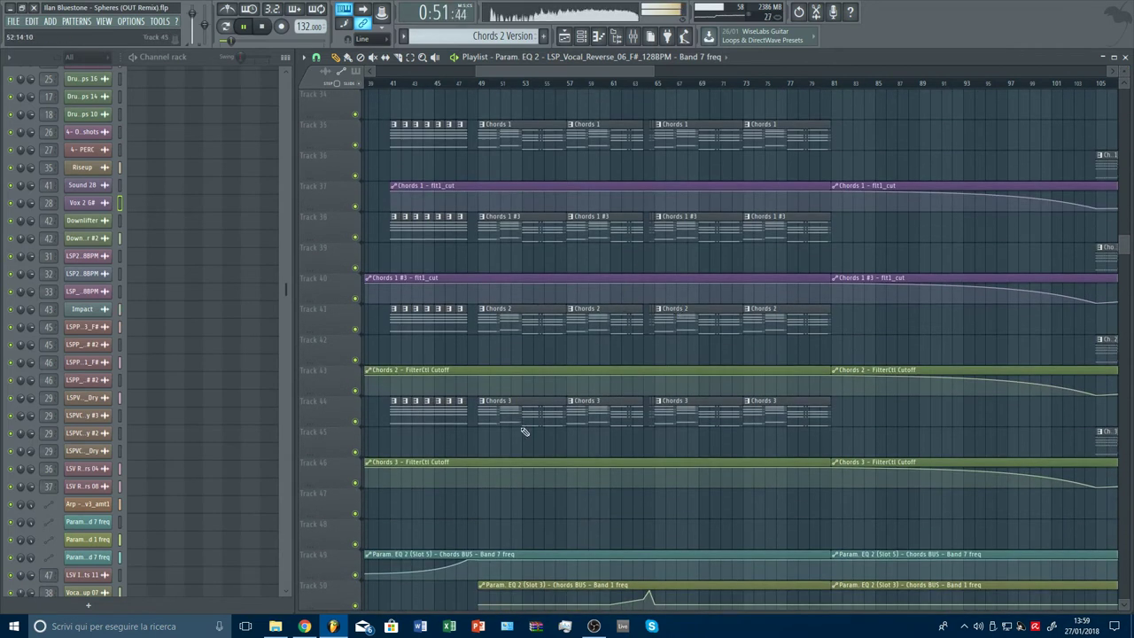
scroll(459, 84, "down", 1)
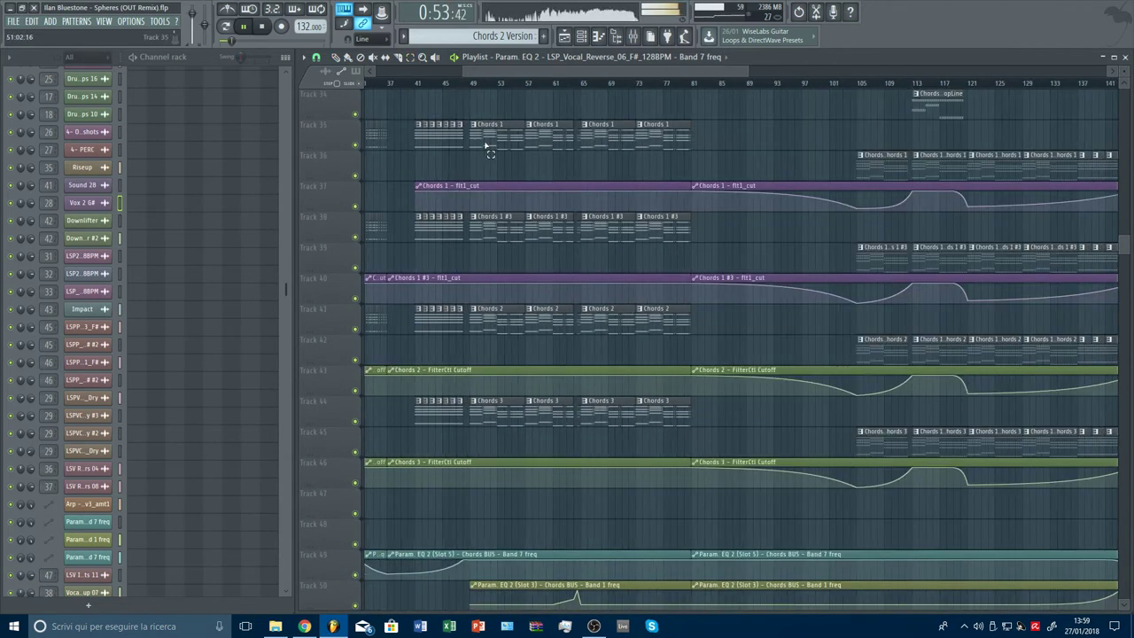
scroll(471, 194, "down", 1)
left_click_drag(488, 342, 589, 358)
left_click_drag(604, 301, 481, 147)
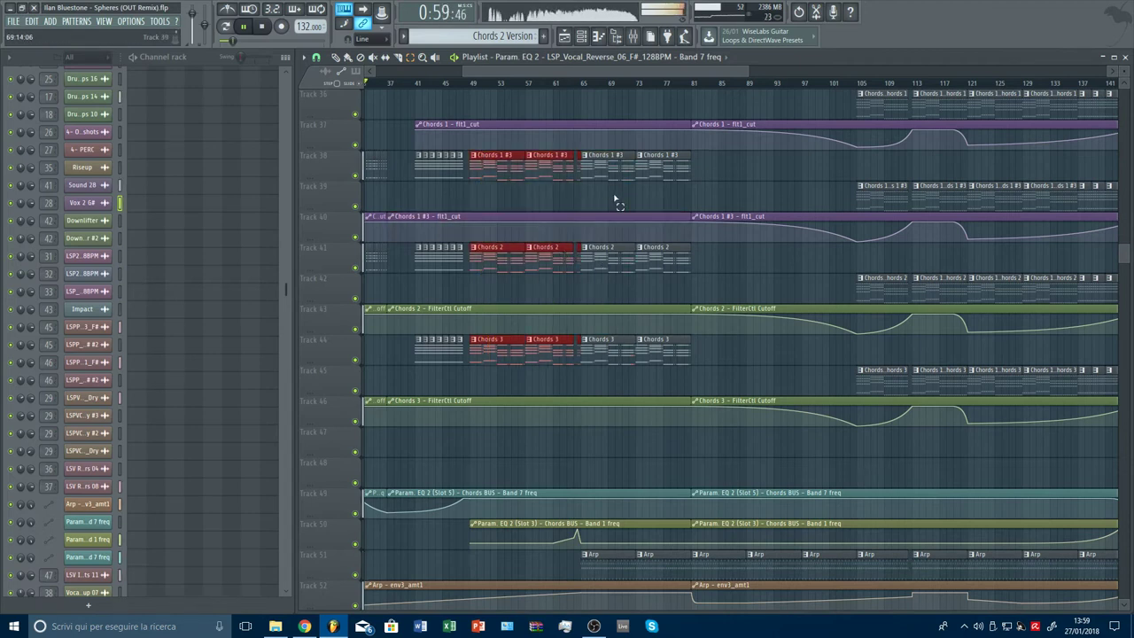
scroll(614, 200, "up", 2)
left_click_drag(560, 211, 508, 184)
left_click(564, 201, "ctrl+shift")
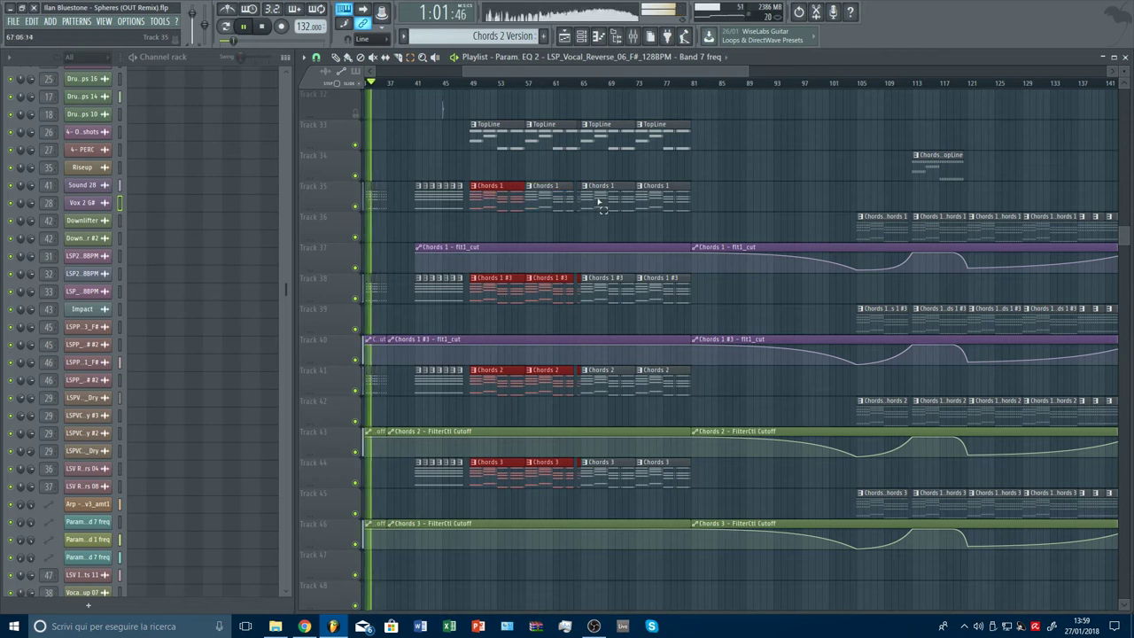
left_click_drag(602, 204, 558, 197)
left_click(597, 202, "ctrl+shift")
left_click_drag(565, 129, 516, 146)
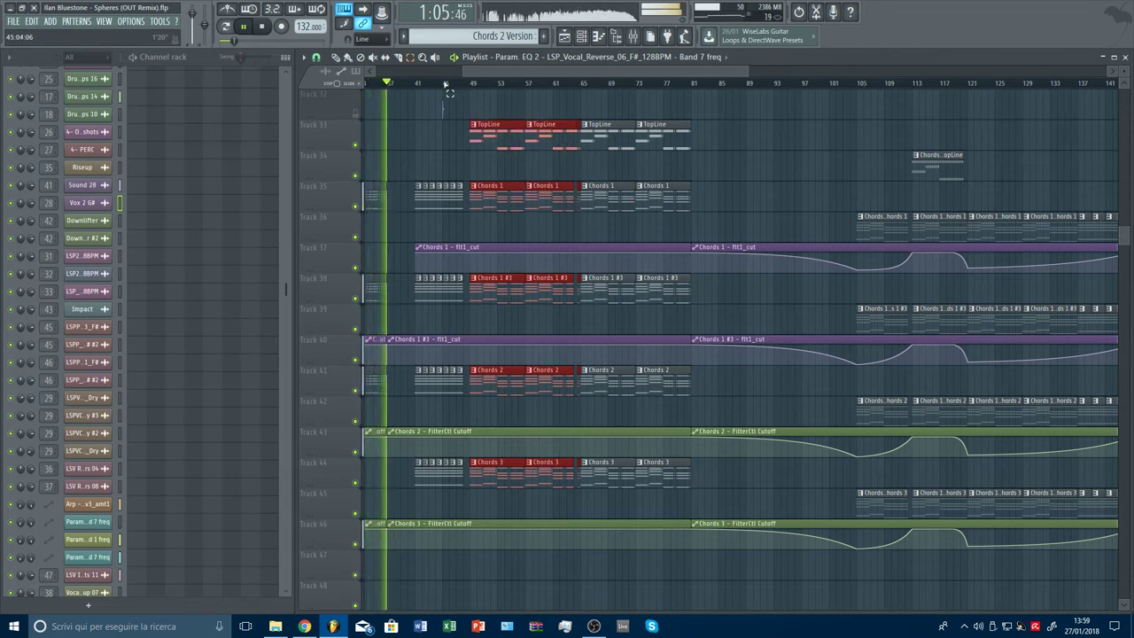
scroll(449, 93, "down", 5)
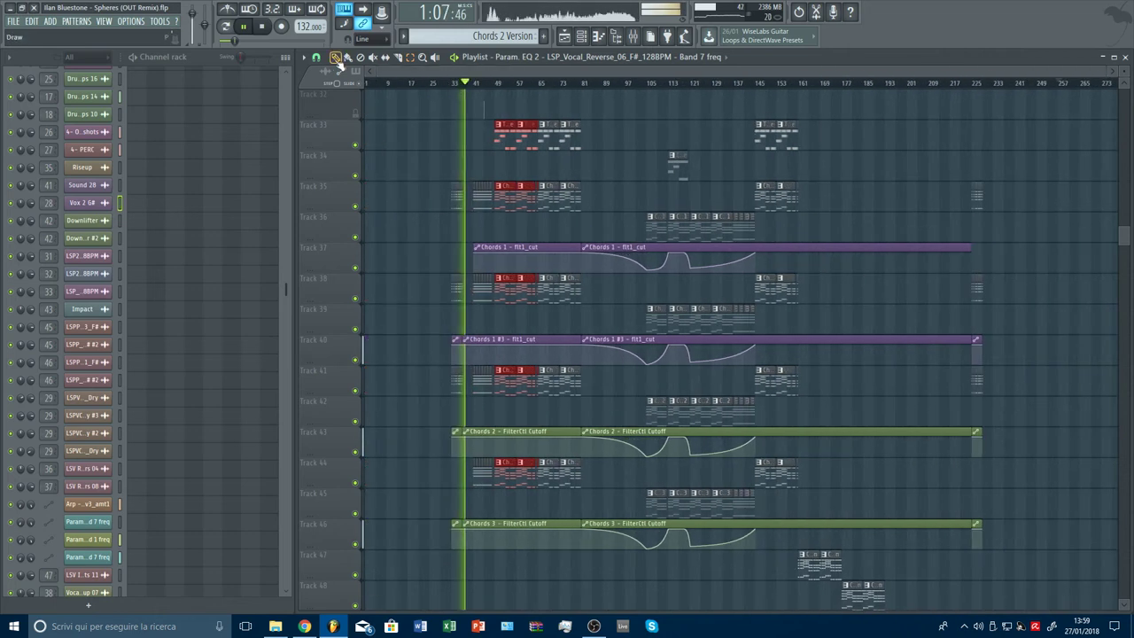
scroll(541, 122, "up", 3)
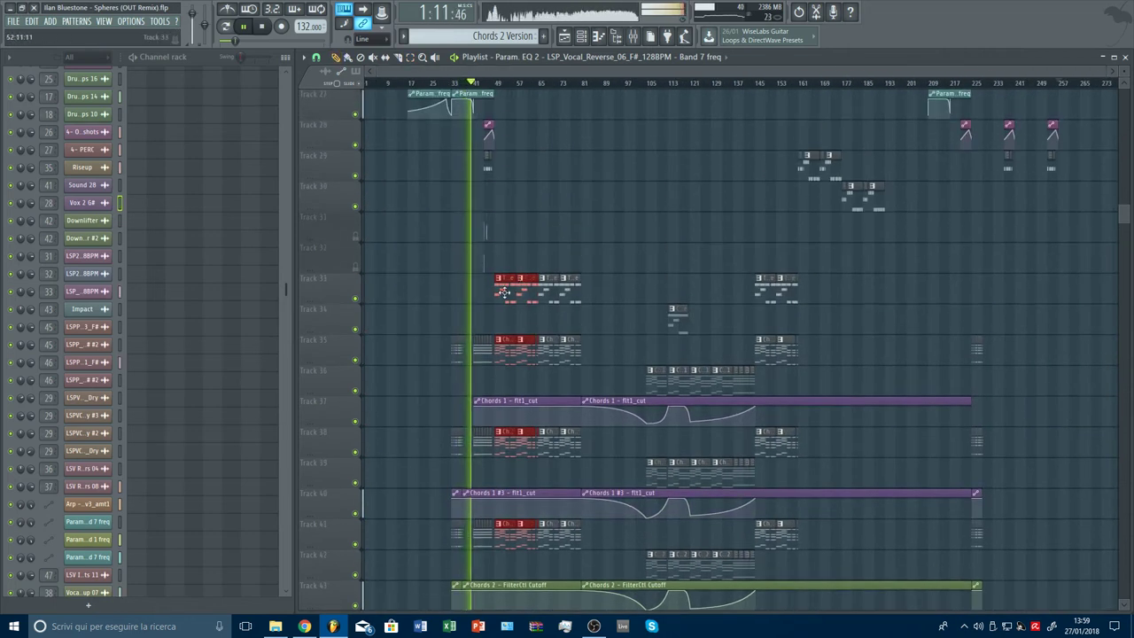
left_click_drag(502, 293, 933, 293)
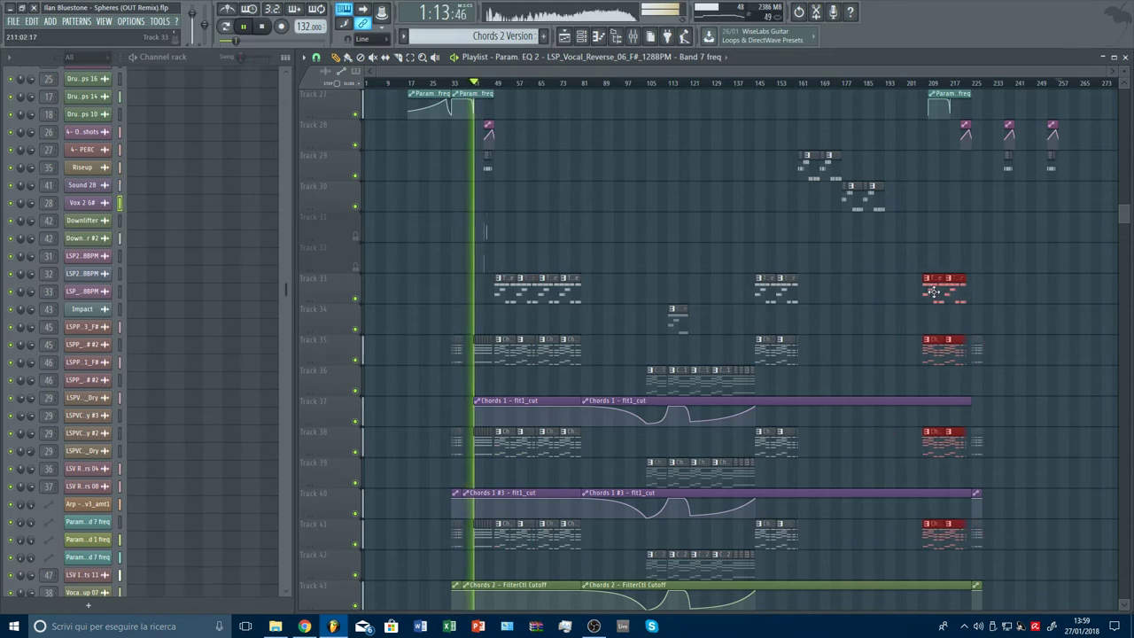
Delete the short filter automation segments at bar 225 on tracks 40, 43 and 46
scroll(1015, 304, "down", 6)
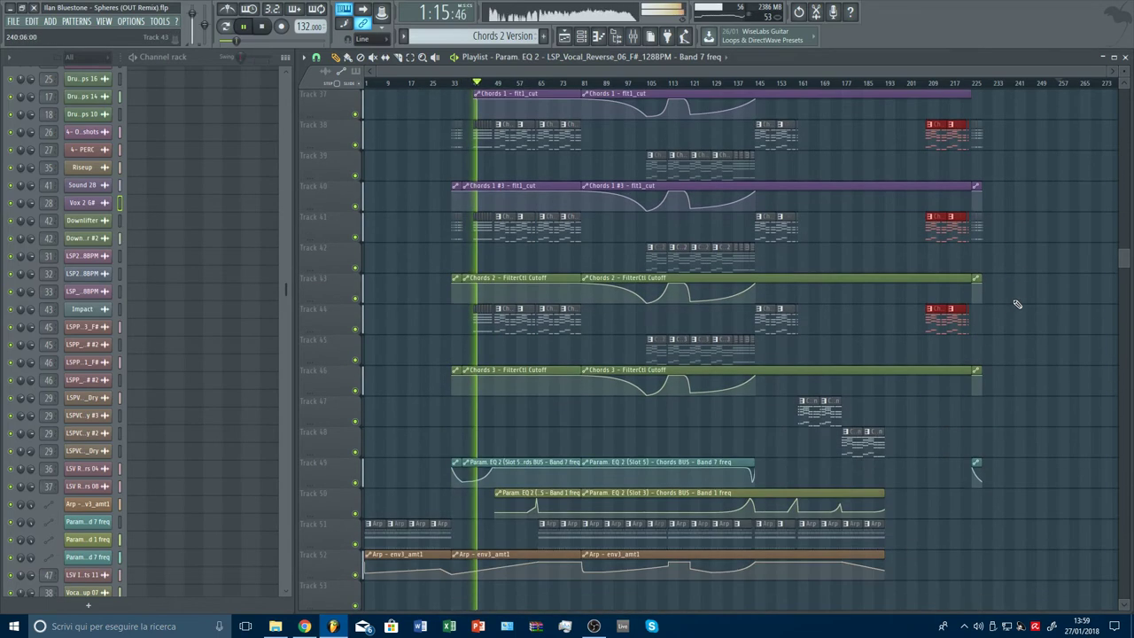
scroll(1019, 302, "down", 2)
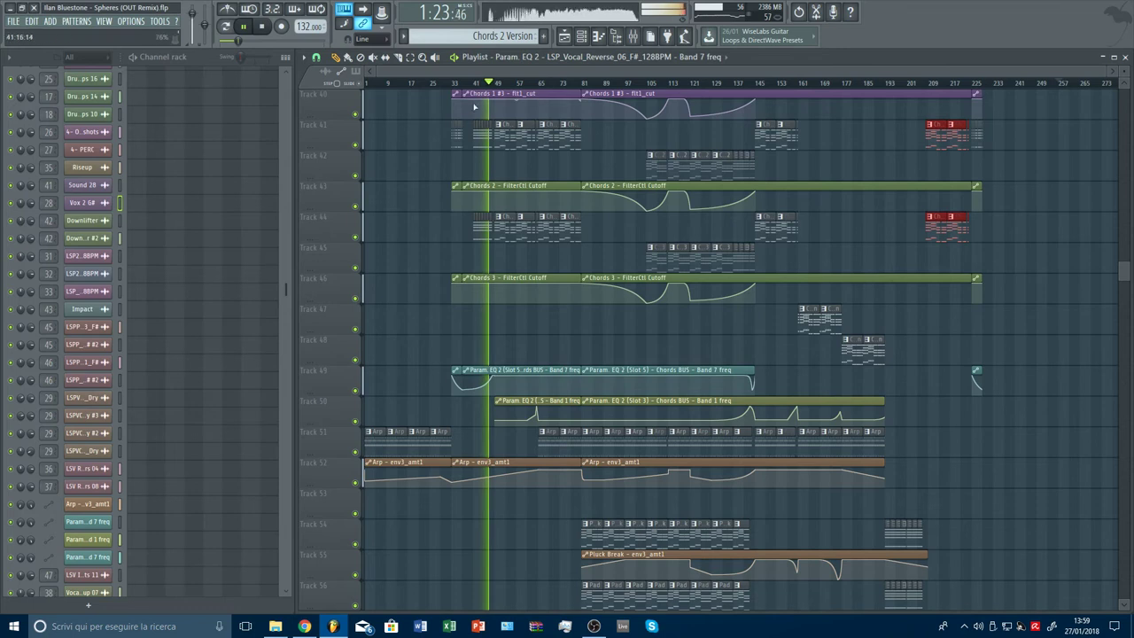
scroll(477, 133, "up", 5)
scroll(496, 213, "down", 4)
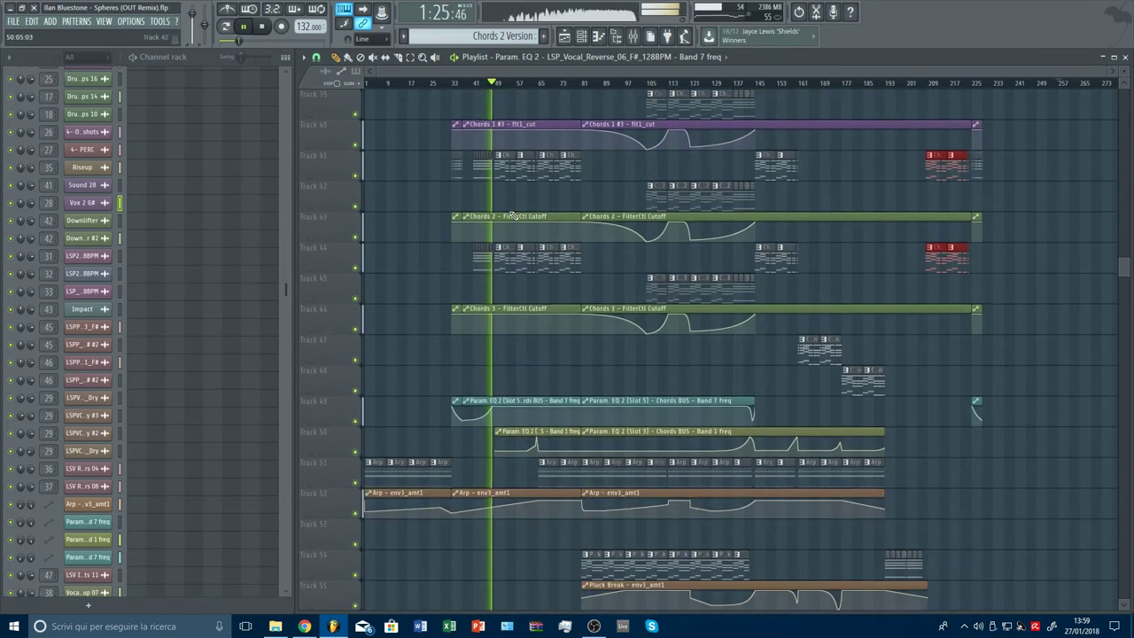
right_click(979, 325)
left_click_drag(978, 229, 972, 229)
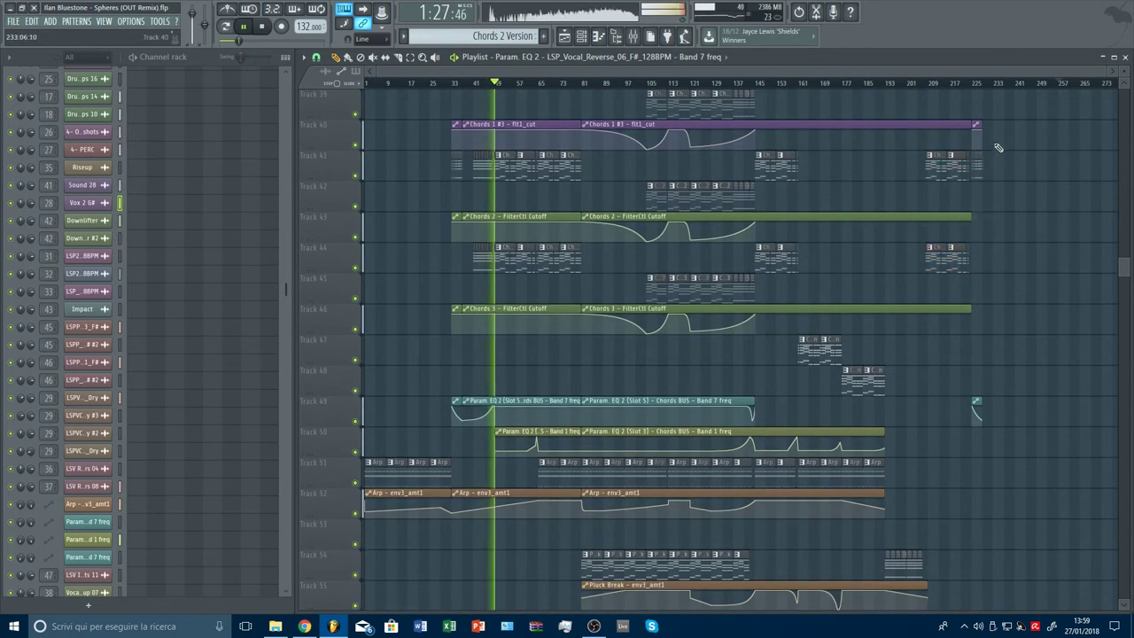
left_click_drag(978, 137, 972, 137)
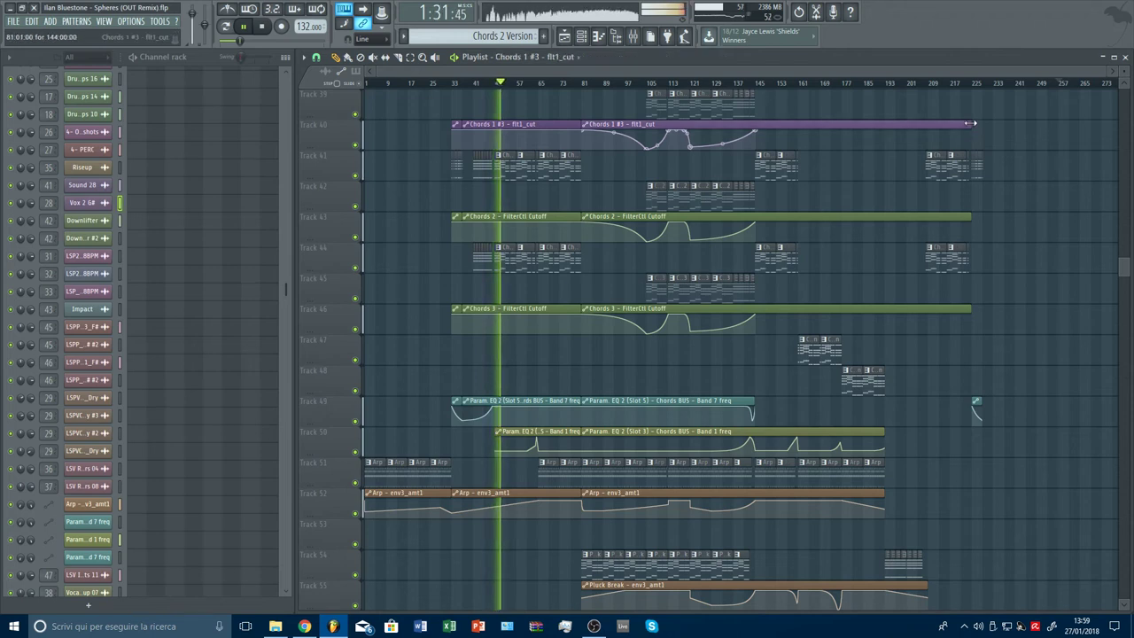
Extend the Chords 1 #3 filter automation on track 40 to bar 229 and curve it down to its minimum at the end
left_click_drag(973, 138, 989, 139)
right_click(929, 140)
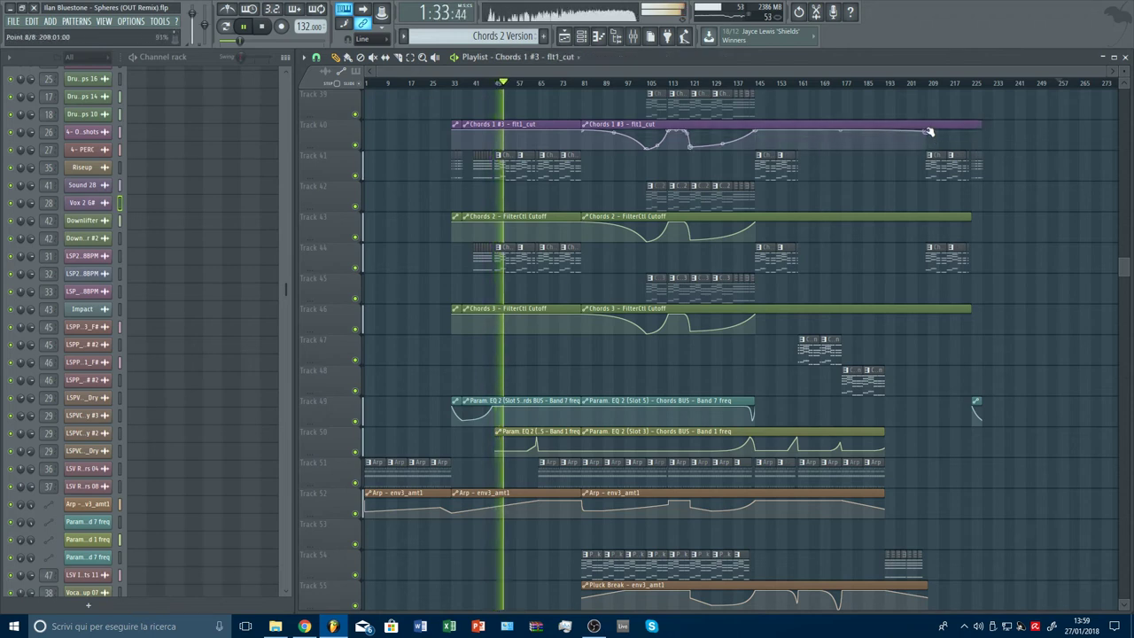
scroll(998, 84, "up", 1)
scroll(998, 84, "up", 3)
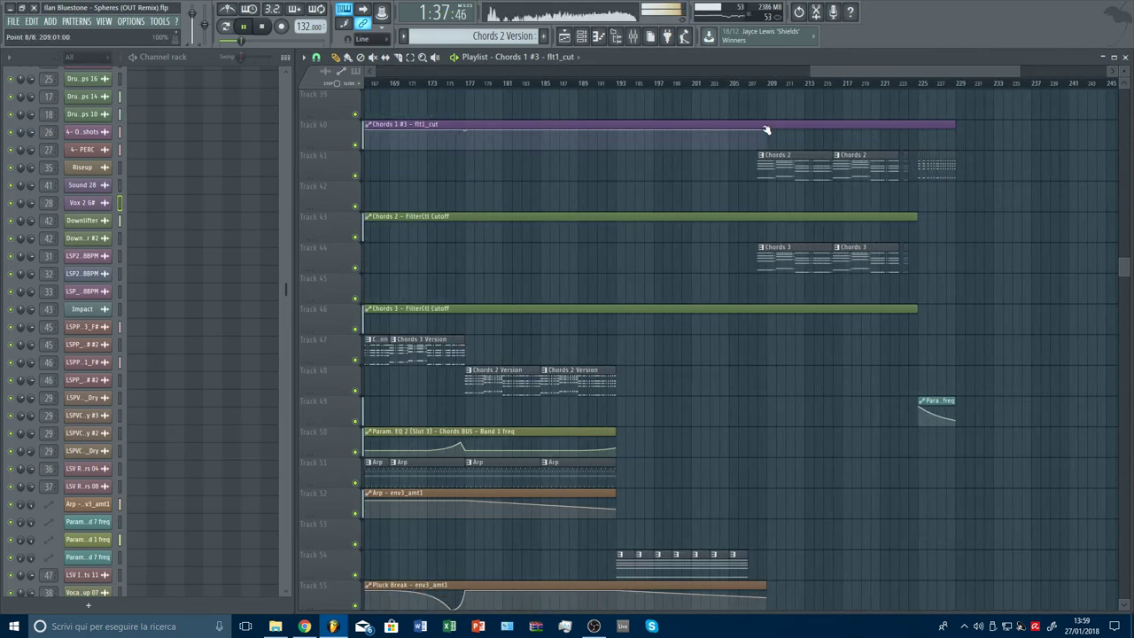
left_click_drag(958, 151, 960, 148)
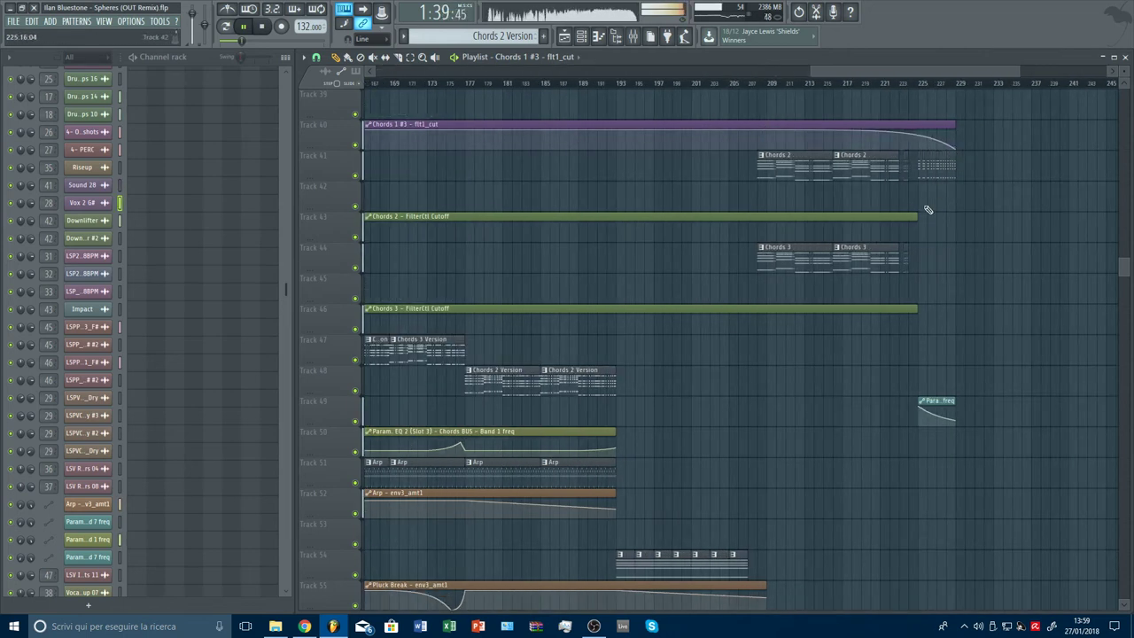
Extend the Chords 2 and Chords 3 cutoff automations on tracks 43 and 46 to bar 229 with a curved fall to minimum after bar 209
left_click(764, 232)
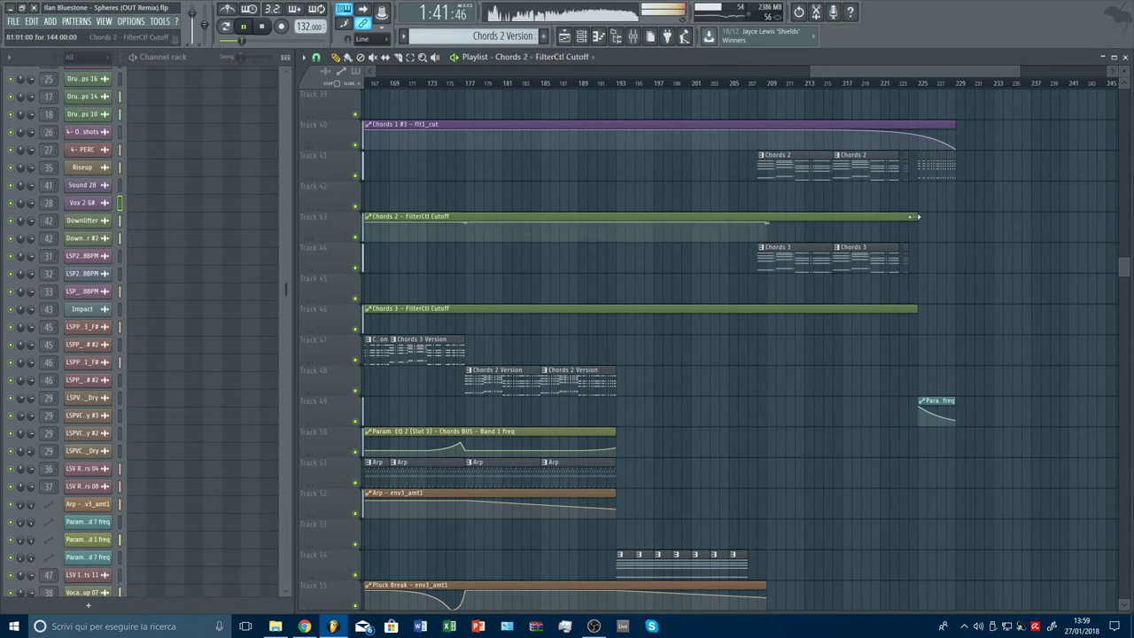
left_click_drag(913, 217, 959, 258)
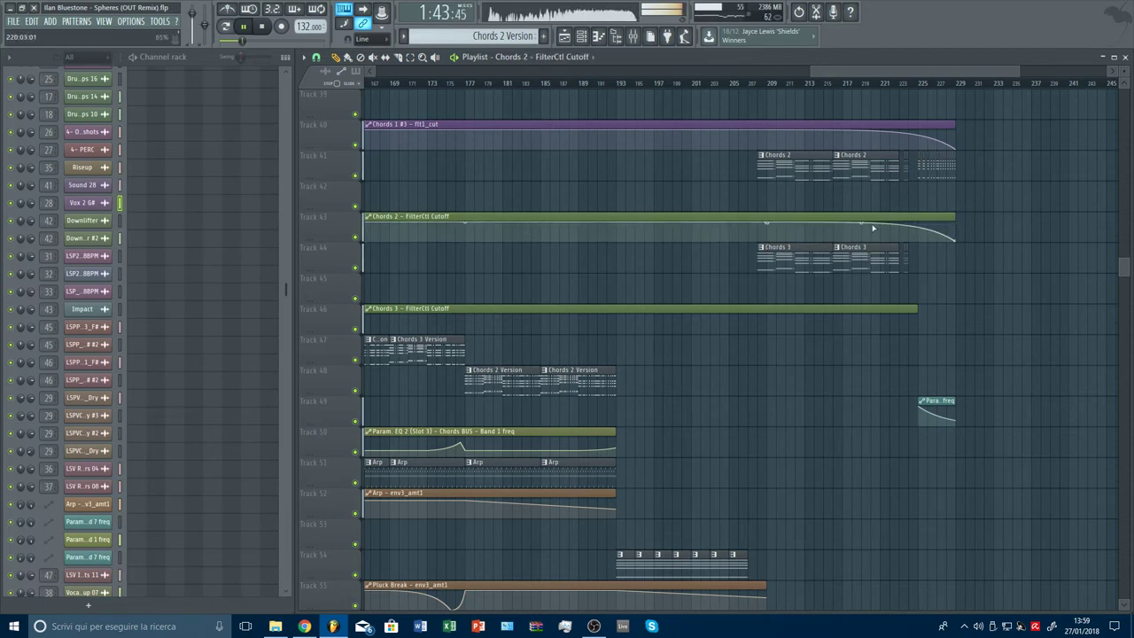
left_click_drag(917, 307, 954, 333)
left_click_drag(766, 321, 780, 280)
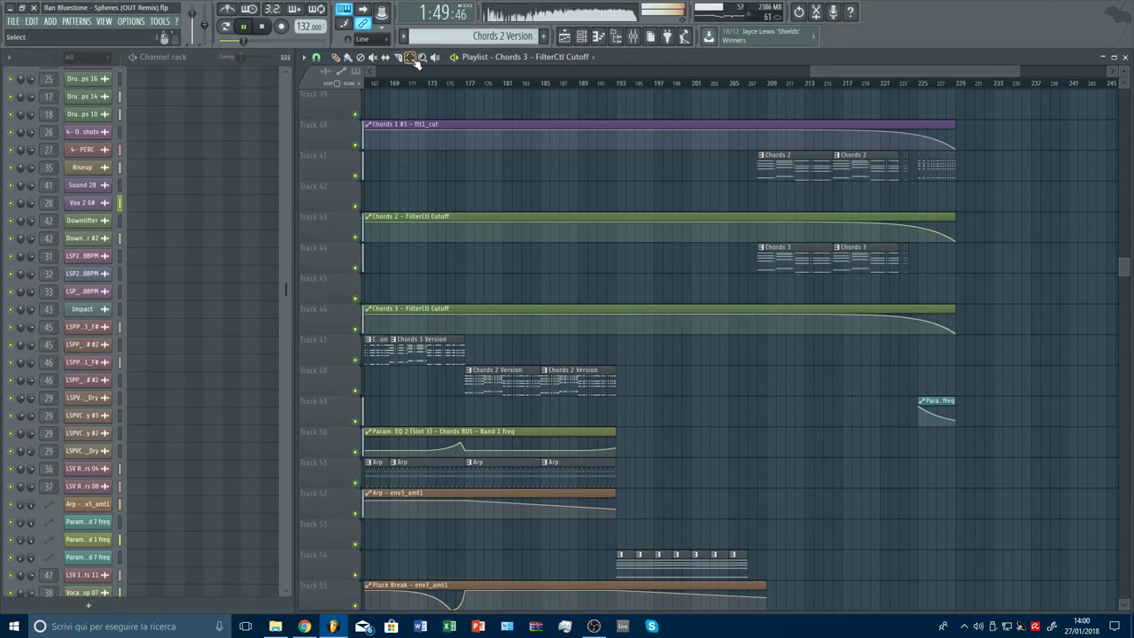
Shift the copied TopLine, Chords 1, Chords 1 #3, Chords 2 and Chords 3 clips so they start at bar 209
left_click_drag(730, 262, 906, 266)
left_click_drag(729, 168, 909, 177)
scroll(916, 195, "up", 2)
left_click_drag(910, 264, 779, 262)
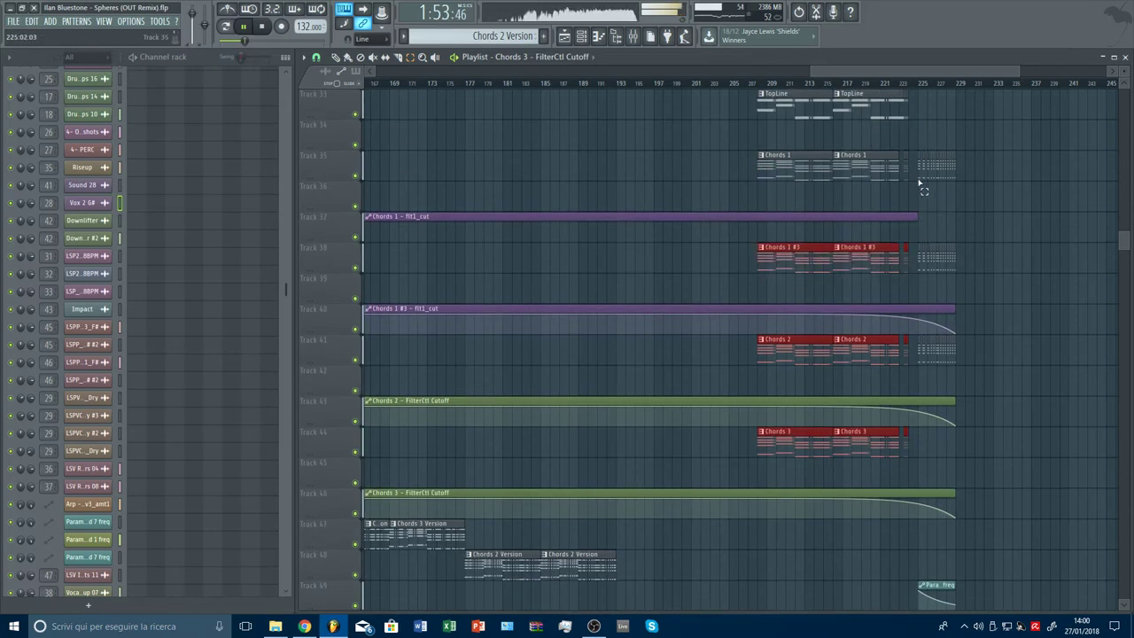
left_click_drag(919, 183, 776, 174)
left_click_drag(929, 116, 746, 103)
scroll(982, 183, "up", 2)
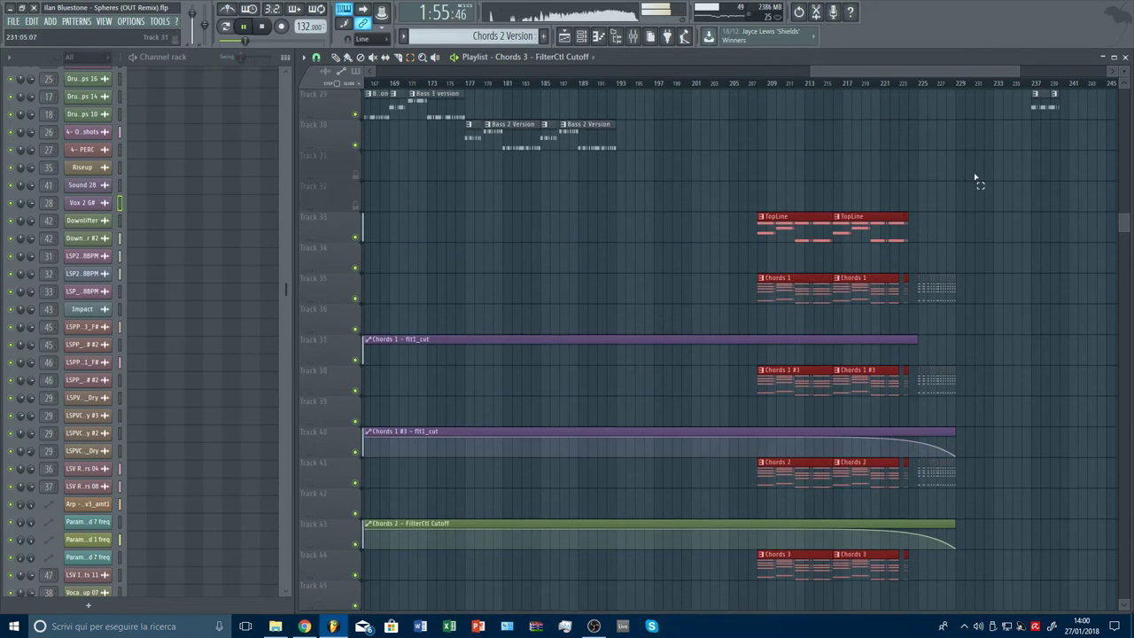
key("shift+Right")
left_click(962, 173)
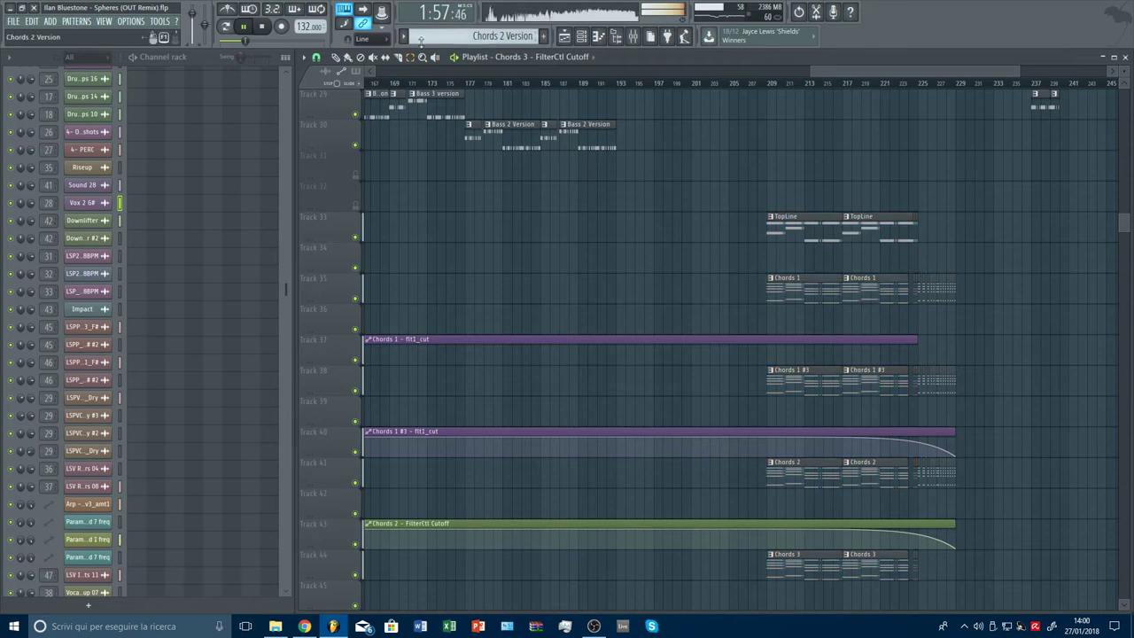
Extend the Chords 1 filter automation on track 37 to bar 229 and curve it down to its minimum after bar 209
scroll(937, 254, "down", 3)
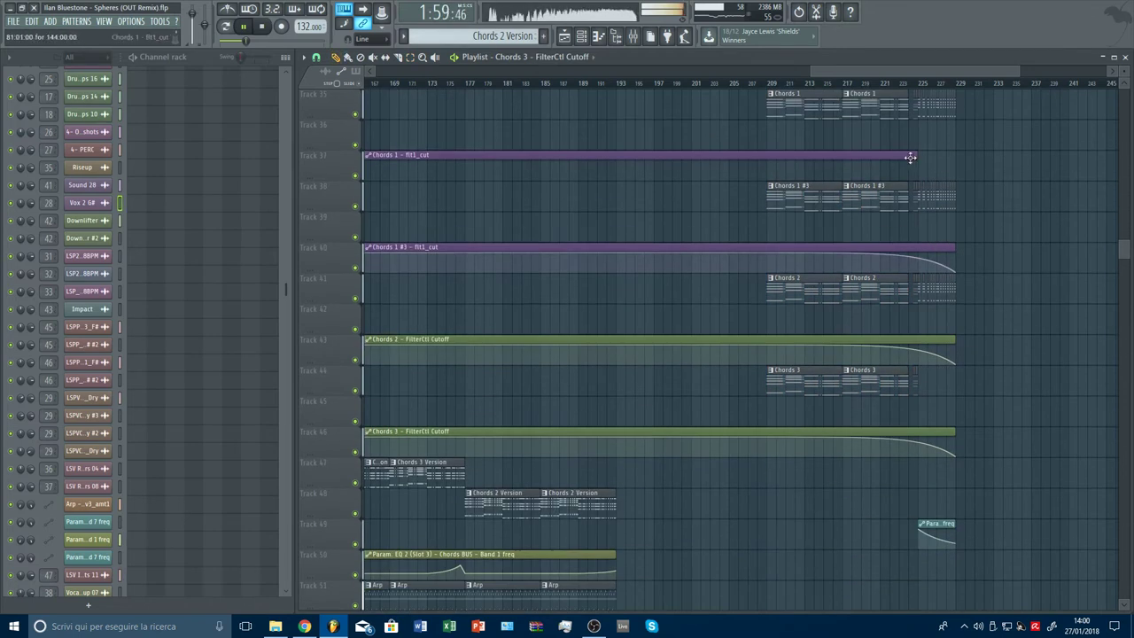
left_click_drag(913, 157, 959, 198)
right_click(768, 164)
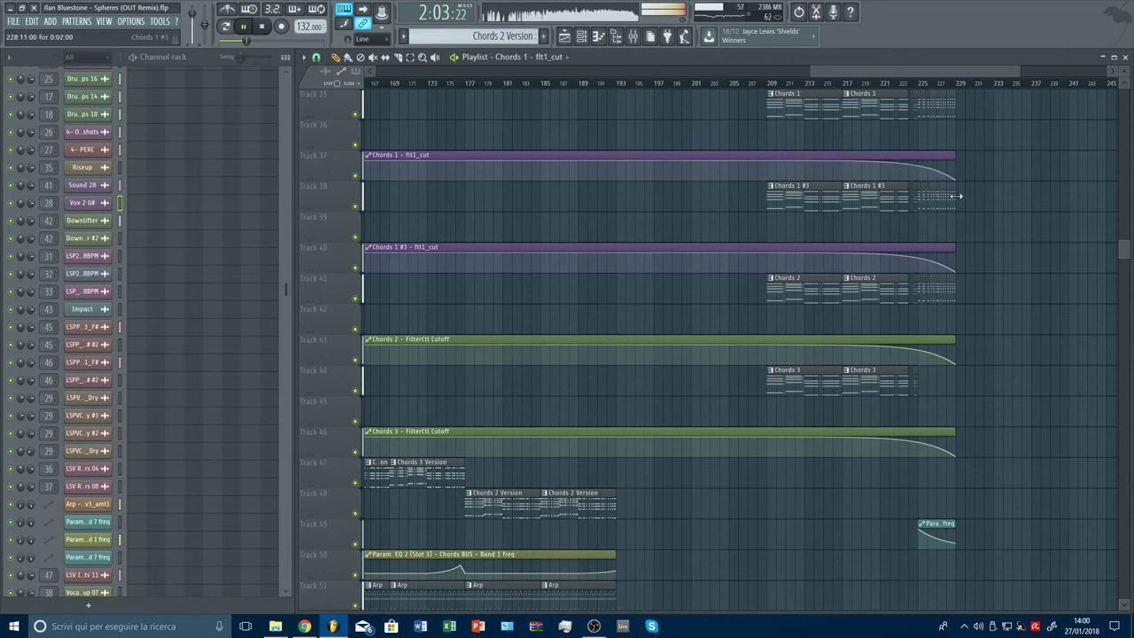
Play the arrangement from about bar 206 and compare the final section's drums, bass and chords with the earlier sections
scroll(1013, 253, "up", 2)
scroll(980, 183, "down", 1)
scroll(1005, 304, "up", 3)
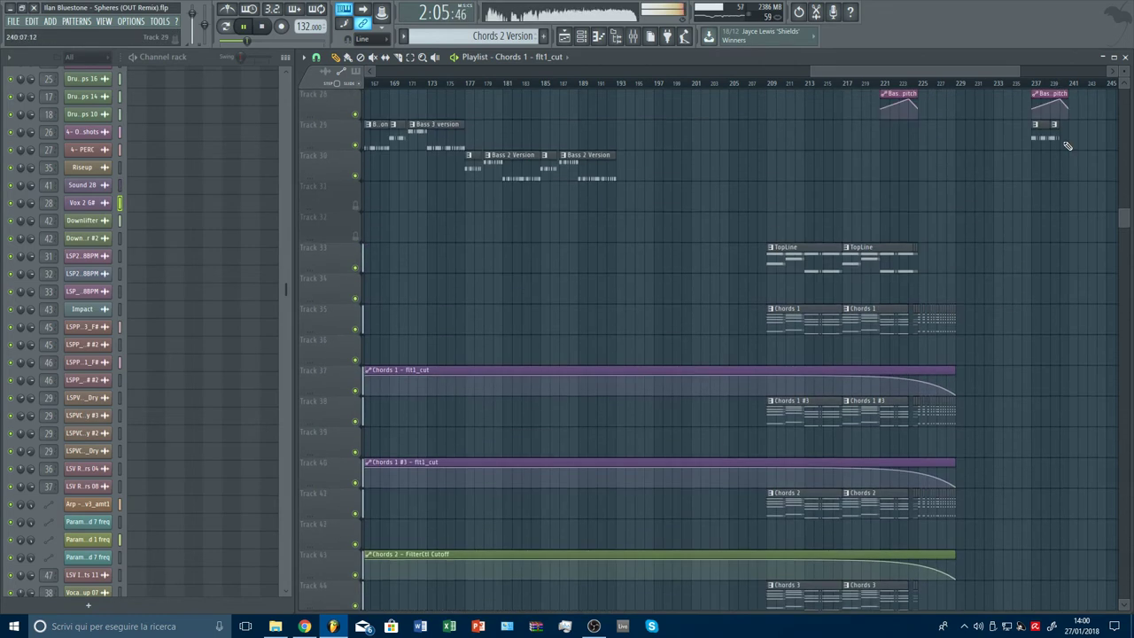
left_click_drag(1124, 72, 1124, 89)
scroll(1066, 203, "down", 2)
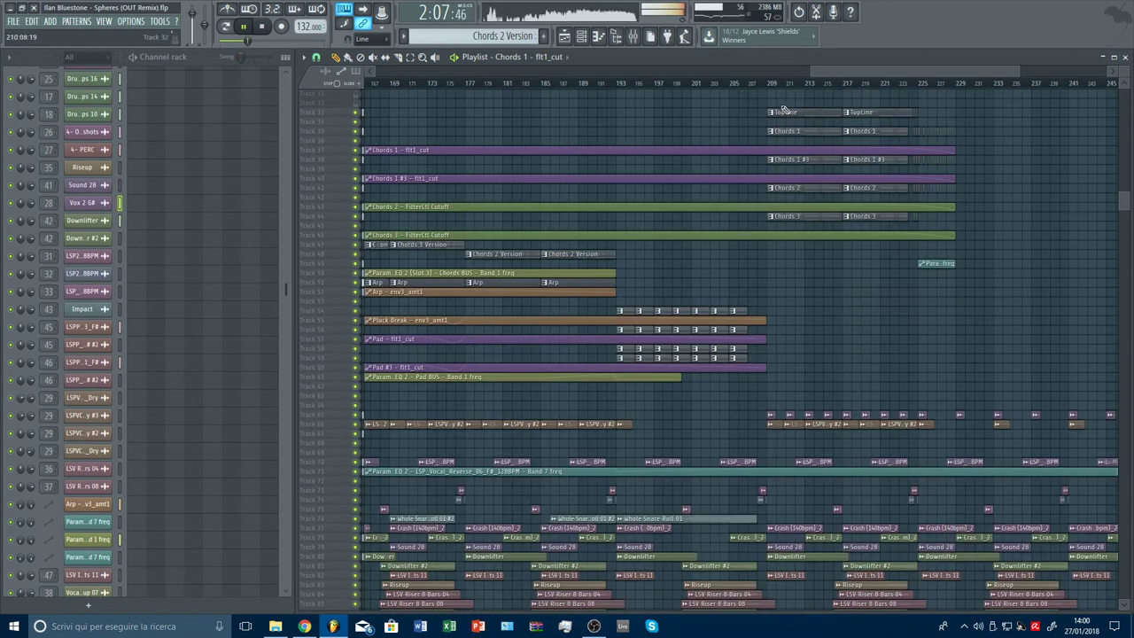
left_click(741, 84)
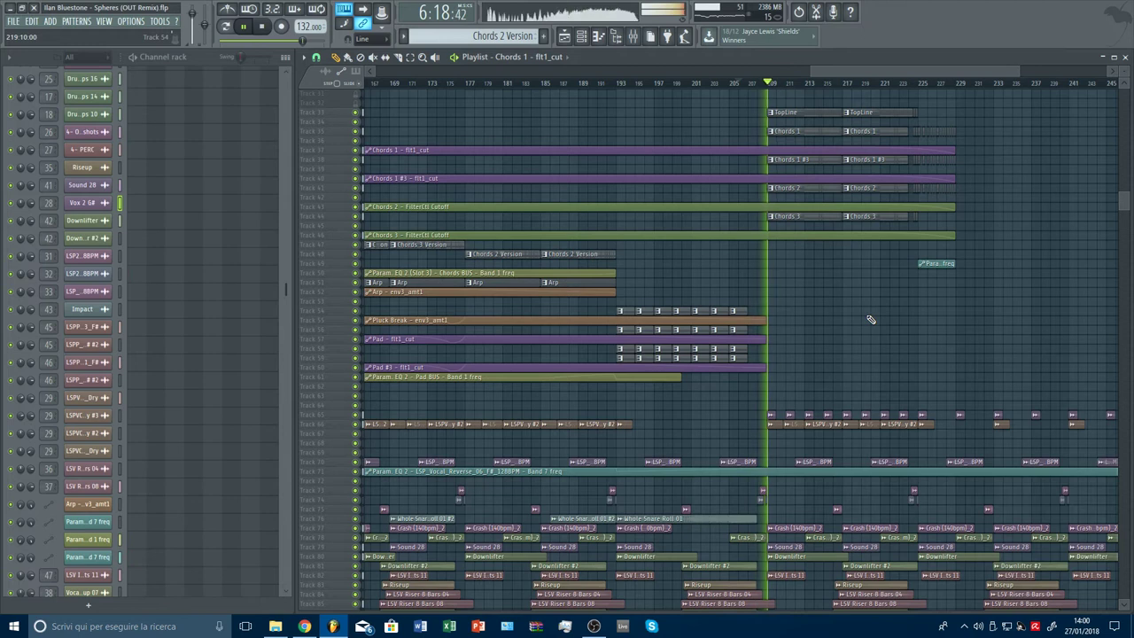
scroll(886, 329, "up", 10)
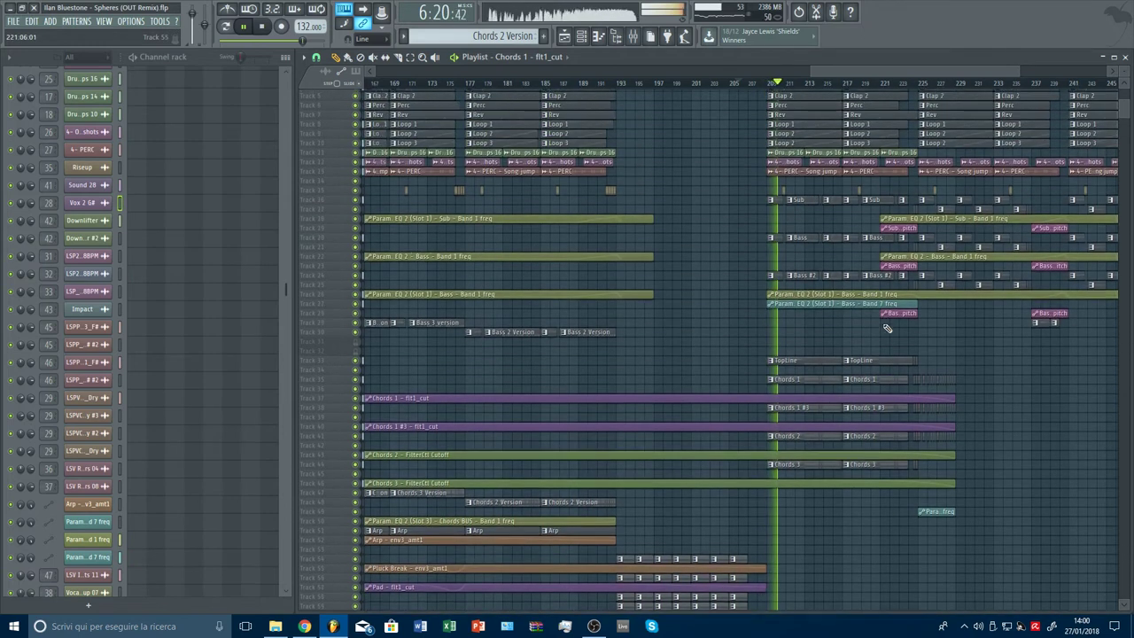
scroll(824, 85, "down", 5)
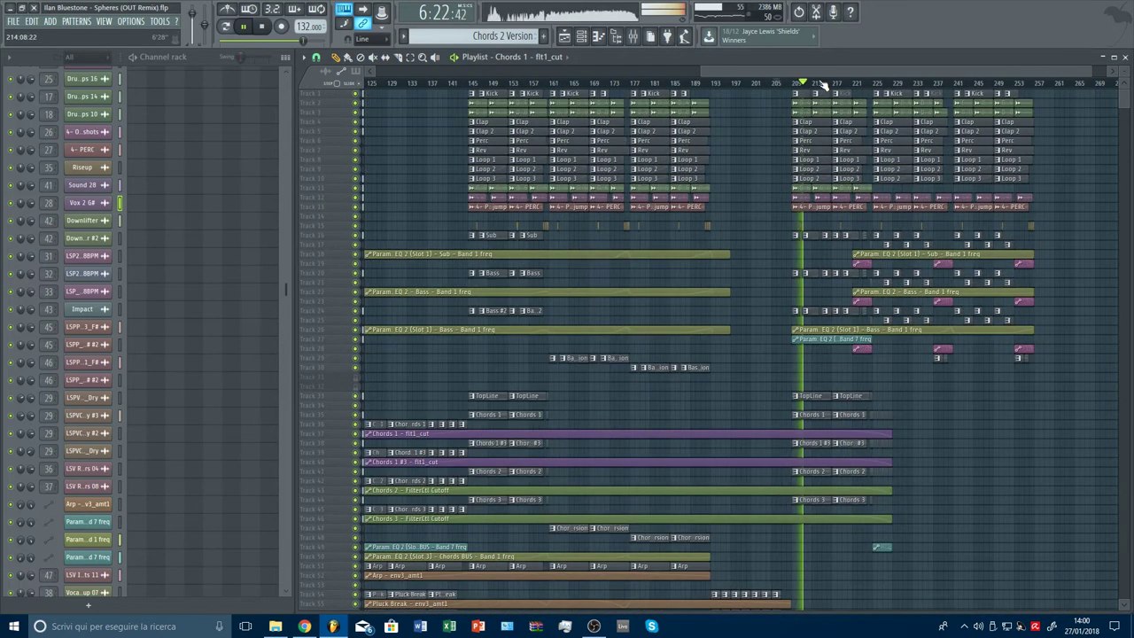
scroll(887, 296, "down", 5)
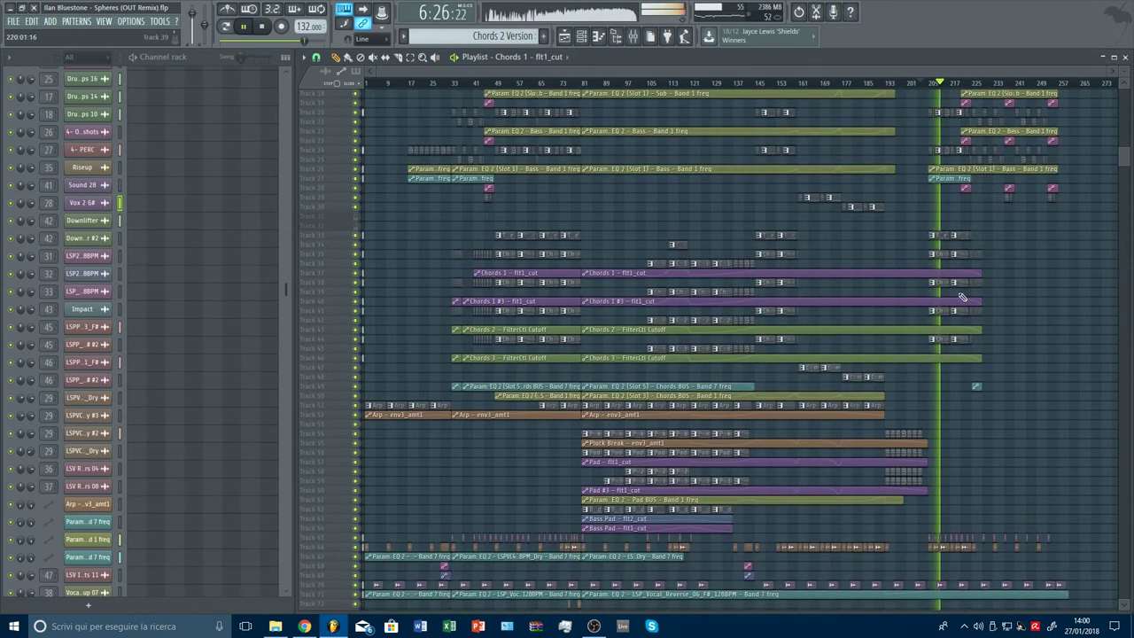
Place Arp clips at bars 209 and 217 on track 51 and extend the Arp env3_amt1 automation on track 52 to bar 225
scroll(988, 297, "down", 2)
scroll(1043, 298, "down", 4)
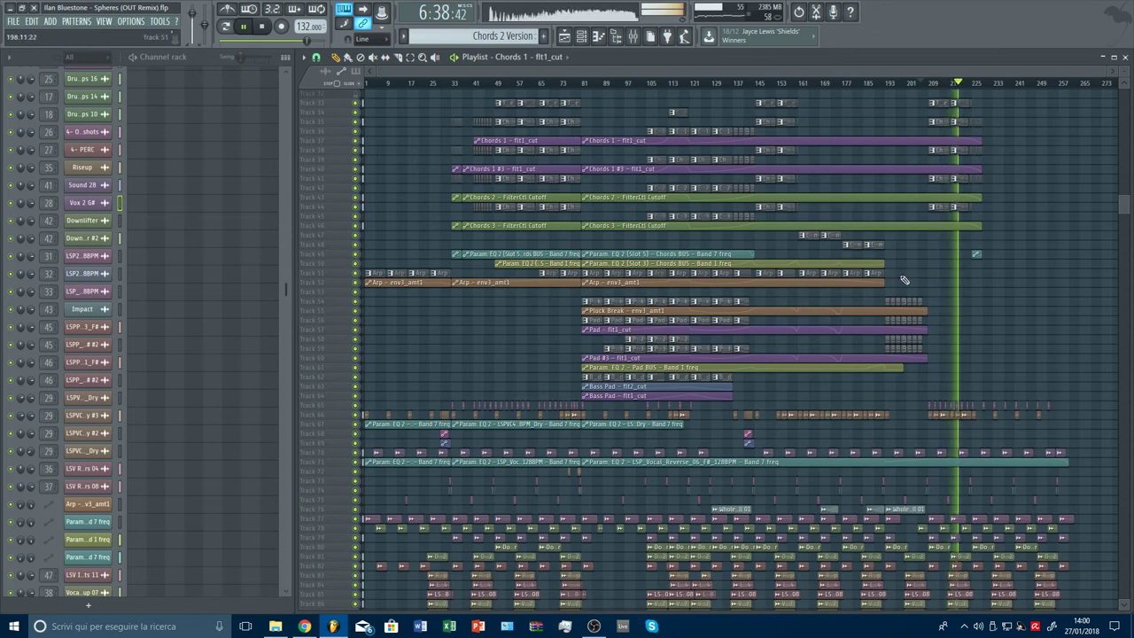
scroll(1062, 86, "up", 5)
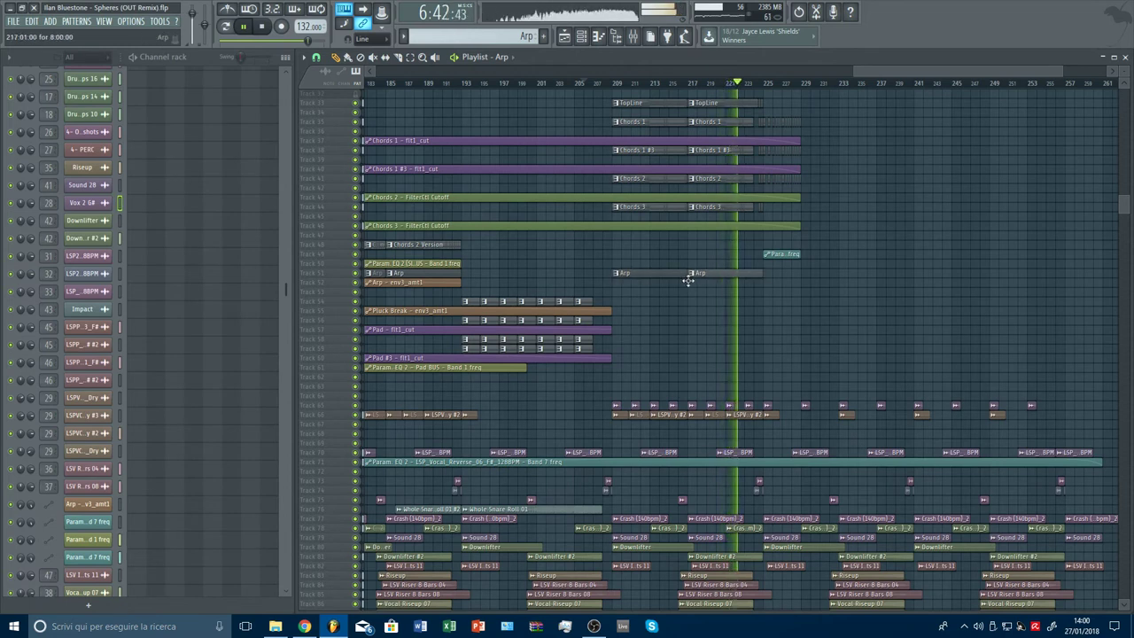
left_click_drag(467, 282, 762, 282)
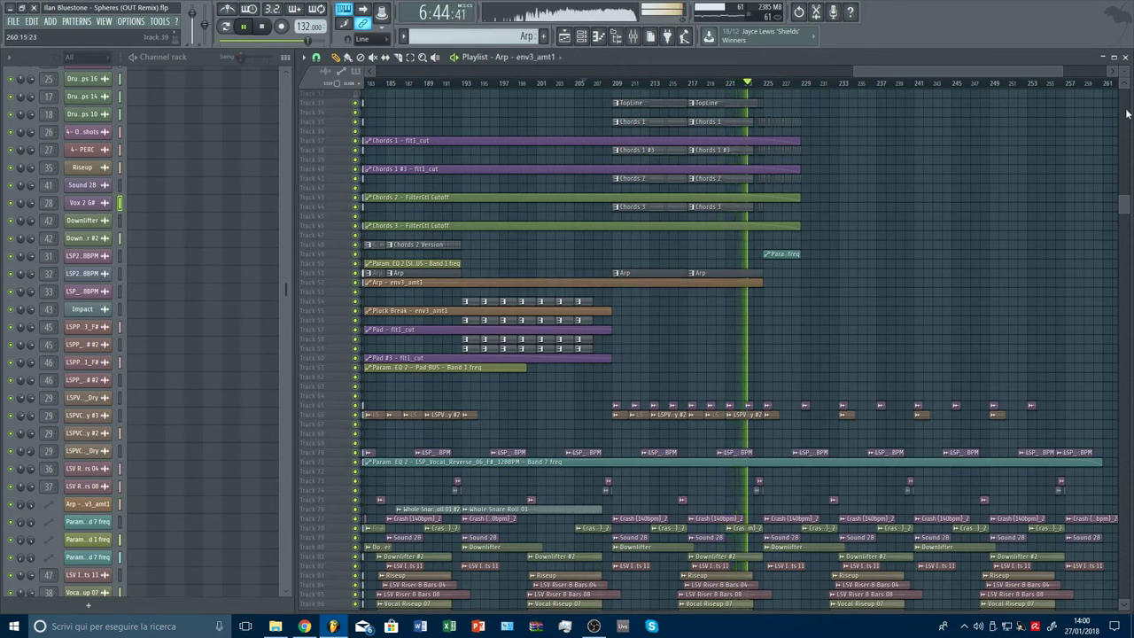
Extend the Arp env3_amt1 automation on track 52 to about bar 263 and add a lower point at bar 257
scroll(841, 393, "up", 5)
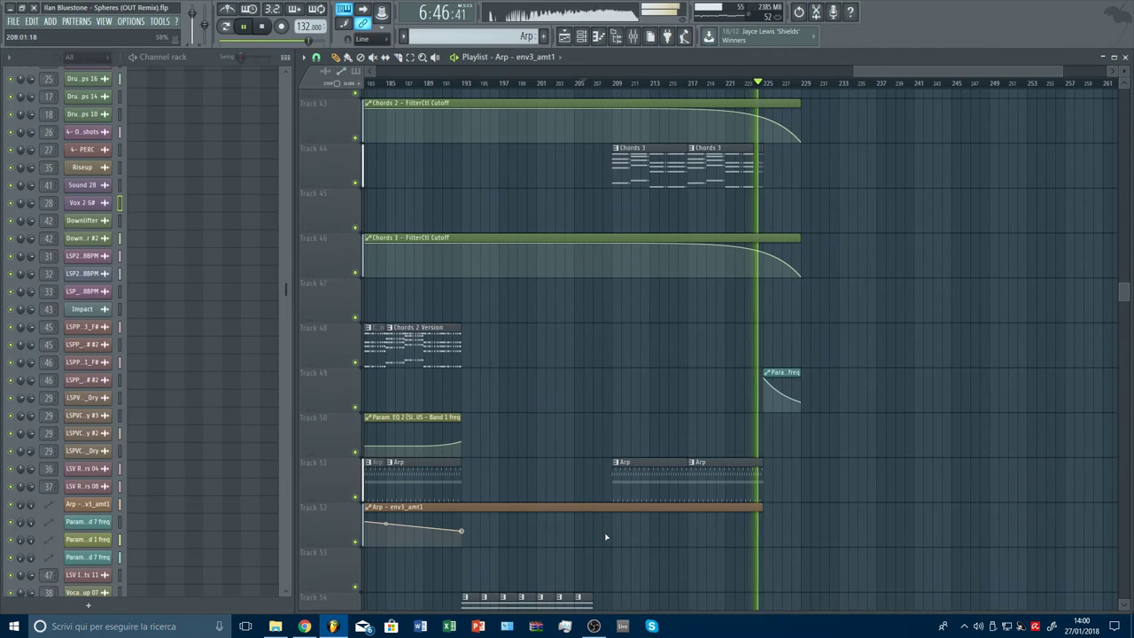
left_click_drag(614, 529, 963, 510)
scroll(1039, 538, "down", 4)
scroll(1056, 538, "up", 6)
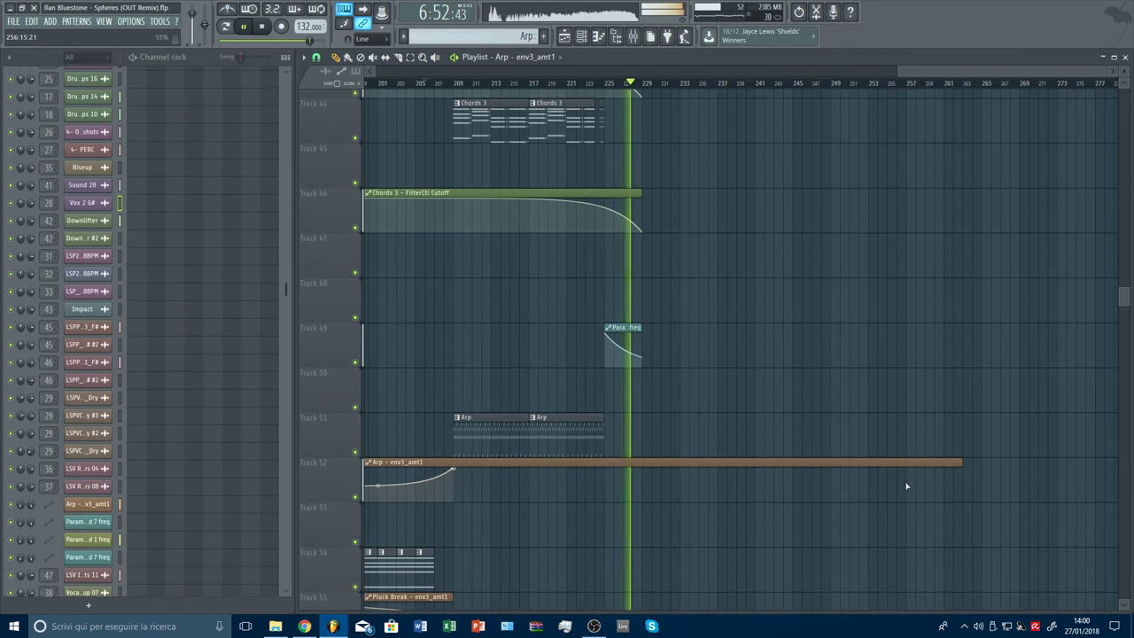
right_click(907, 484)
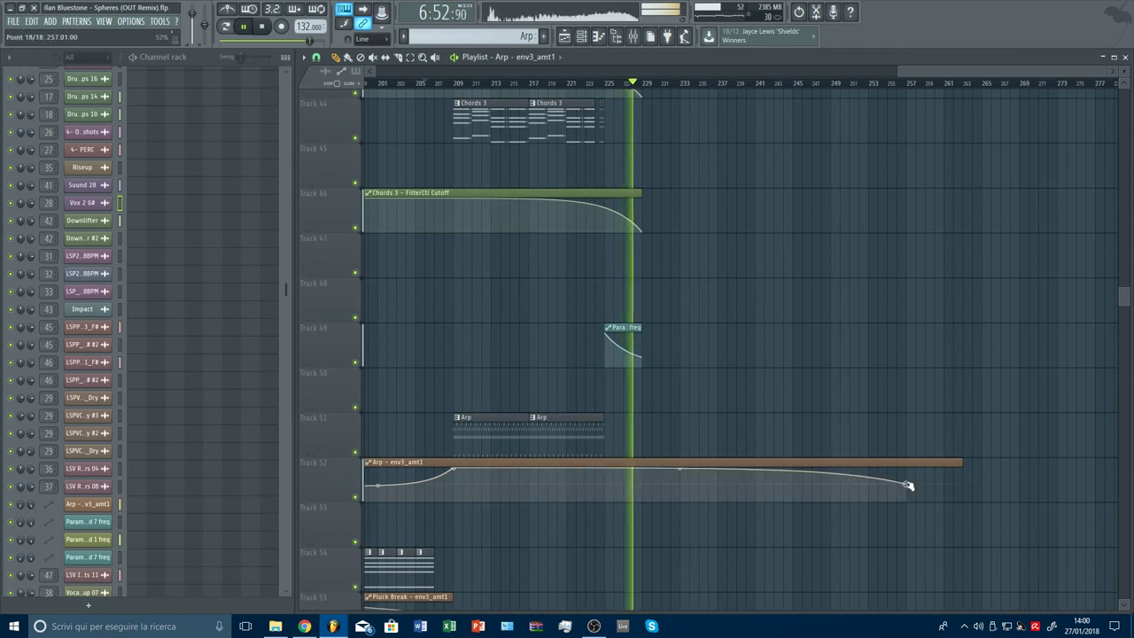
Place four more Arp clips on track 51 at bars 225, 233, 241 and 249
left_click(612, 441)
left_click(685, 441)
left_click(760, 437)
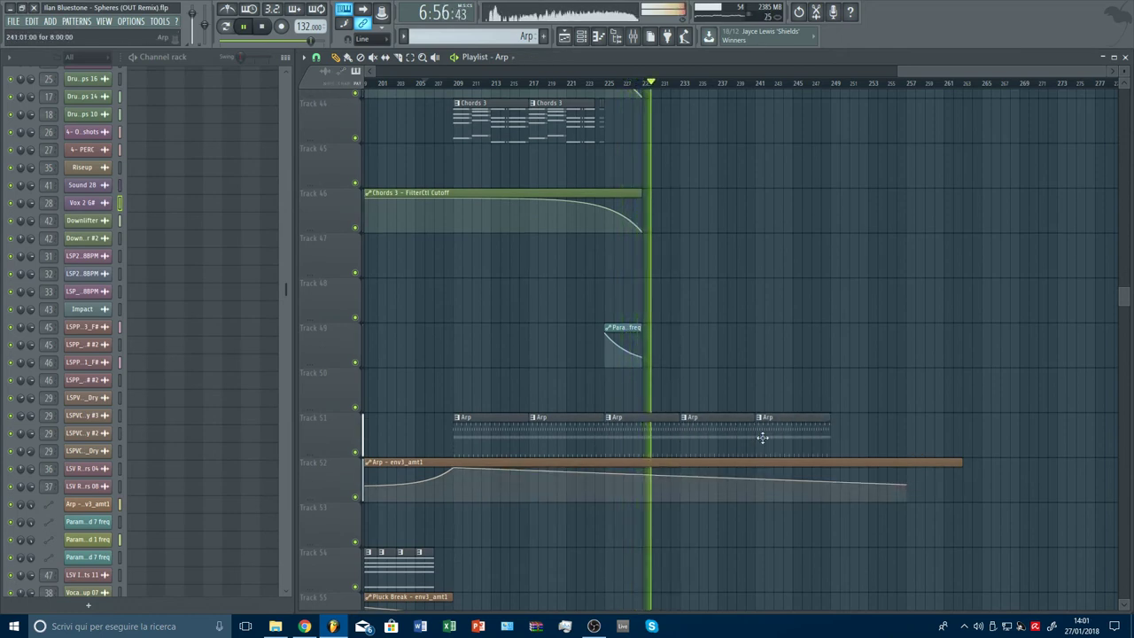
left_click(833, 438)
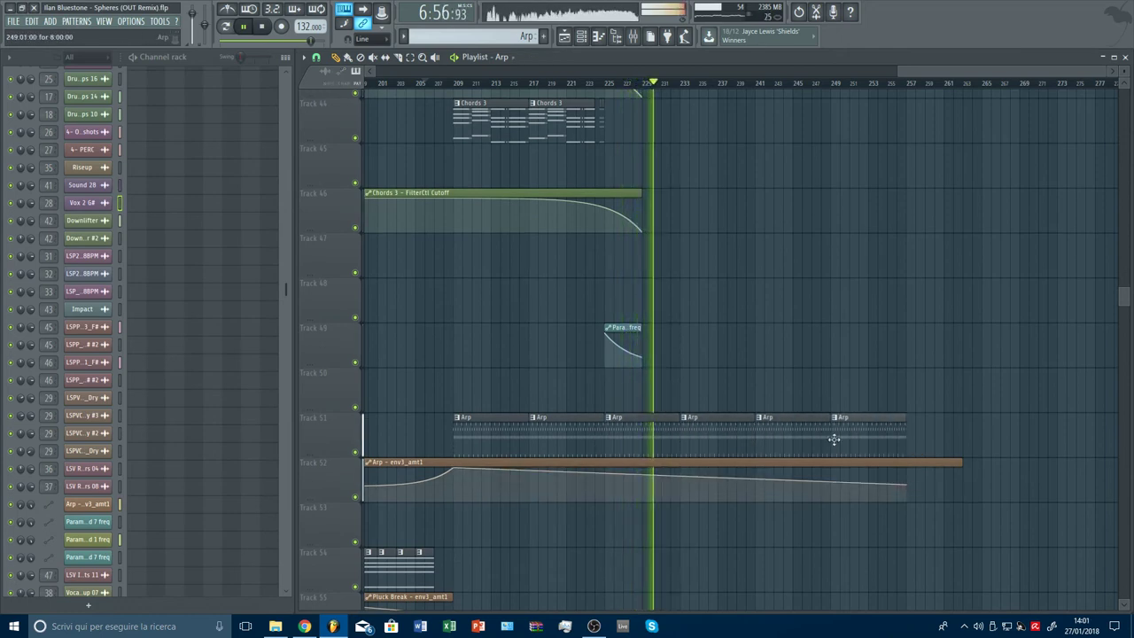
Add a point at bar 225 to the Arp env3_amt1 automation for an earlier drop, and play from bars 225 and about 249
right_click(606, 484)
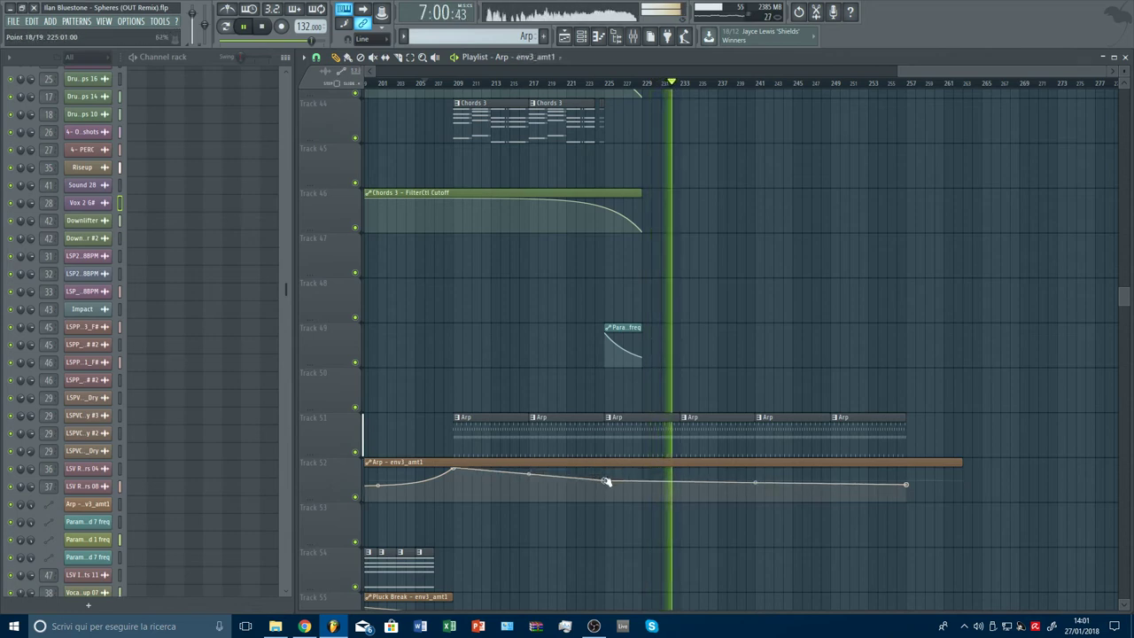
left_click(607, 84)
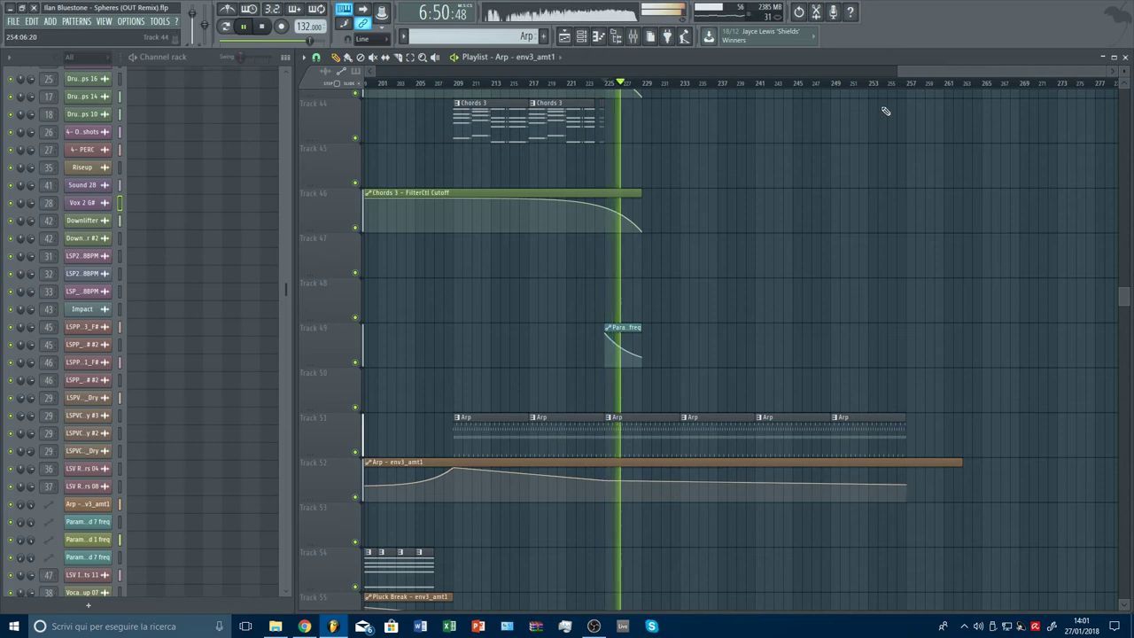
left_click(877, 83)
left_click(838, 84)
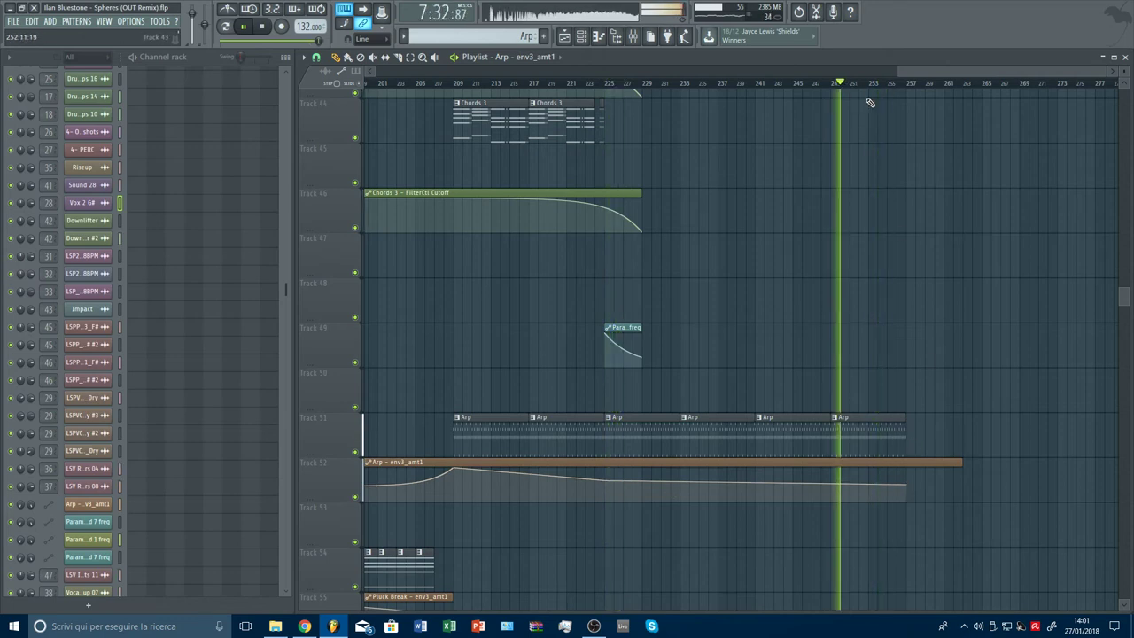
Try removing the last Sub clips before bar 253 on tracks 16 and 17, and undo the removal
scroll(982, 431, "up", 7)
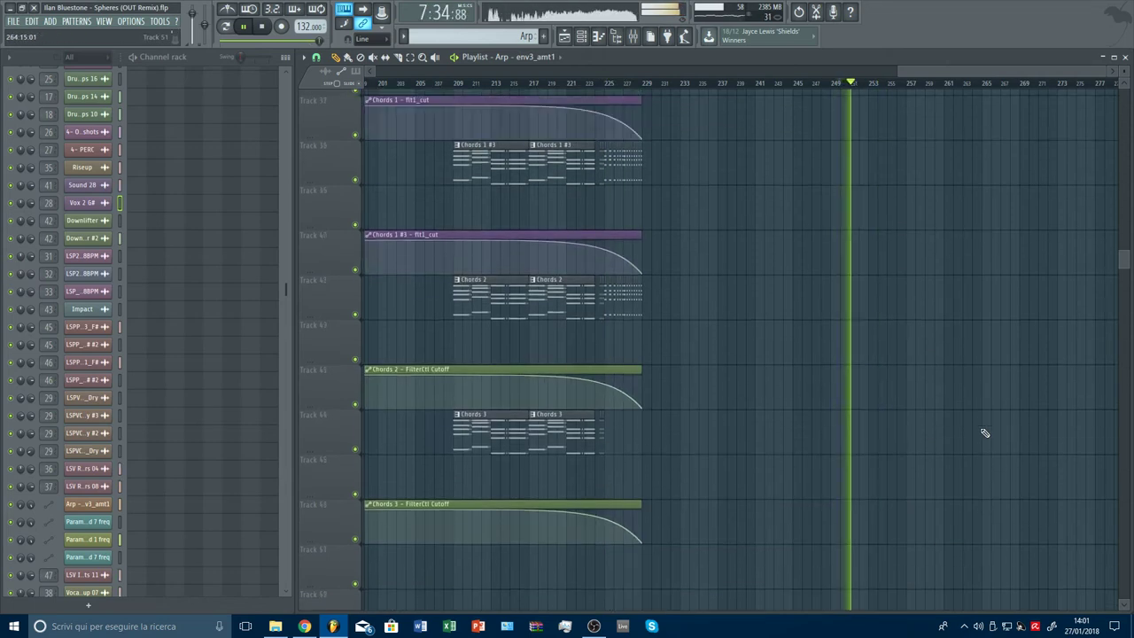
scroll(986, 431, "up", 9)
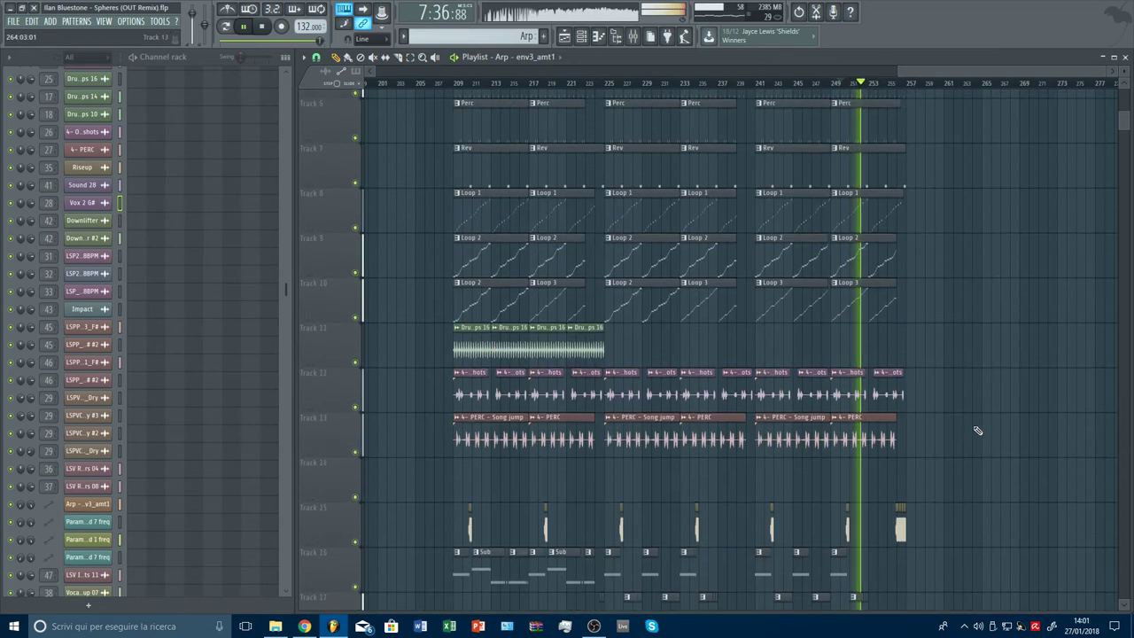
scroll(927, 412, "down", 4)
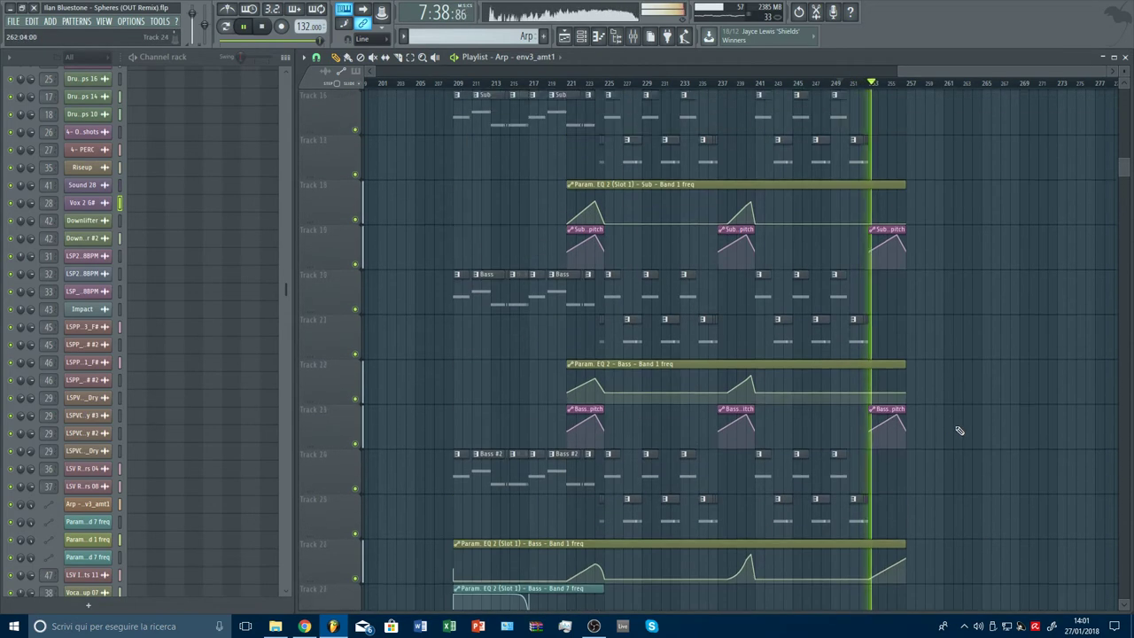
scroll(957, 431, "up", 3)
scroll(959, 431, "up", 2)
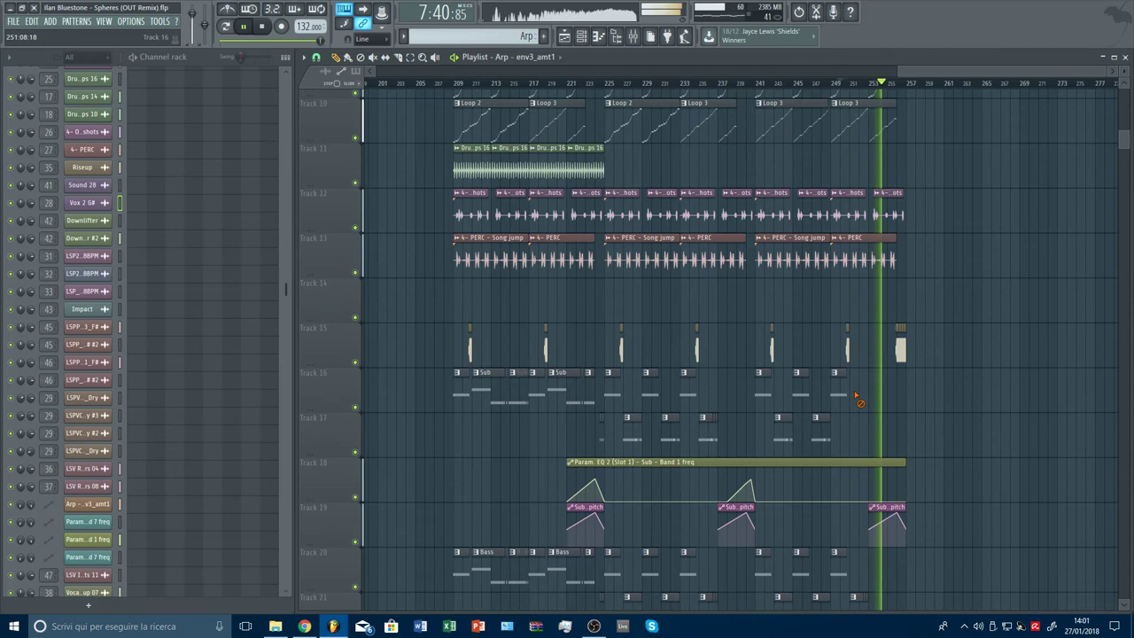
right_click(814, 390)
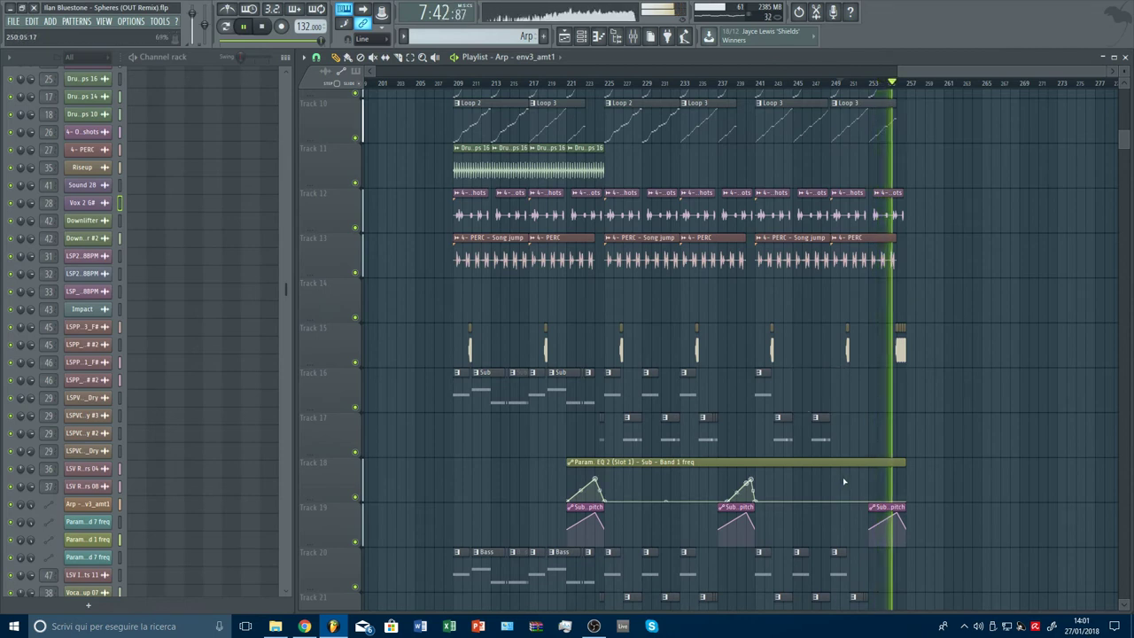
key("ctrl+z")
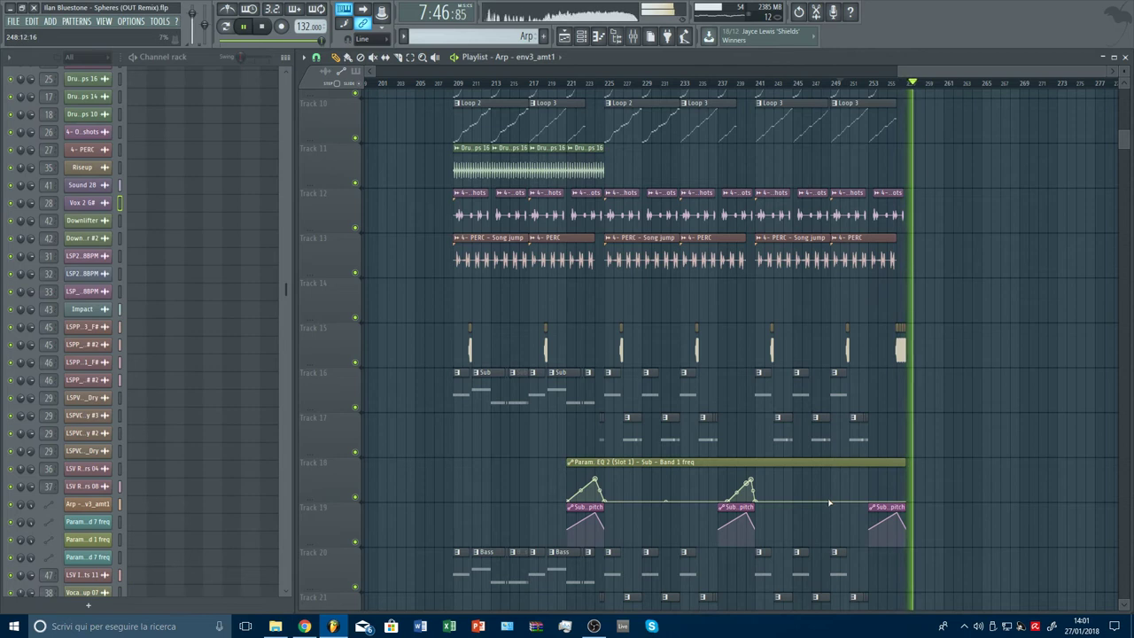
Try adding raised points at bars 249 and 257 to the shared Sub Band 1 freq automation on track 18
right_click(832, 500)
left_click_drag(832, 501, 907, 460)
key("ctrl+z")
key("ctrl+z")
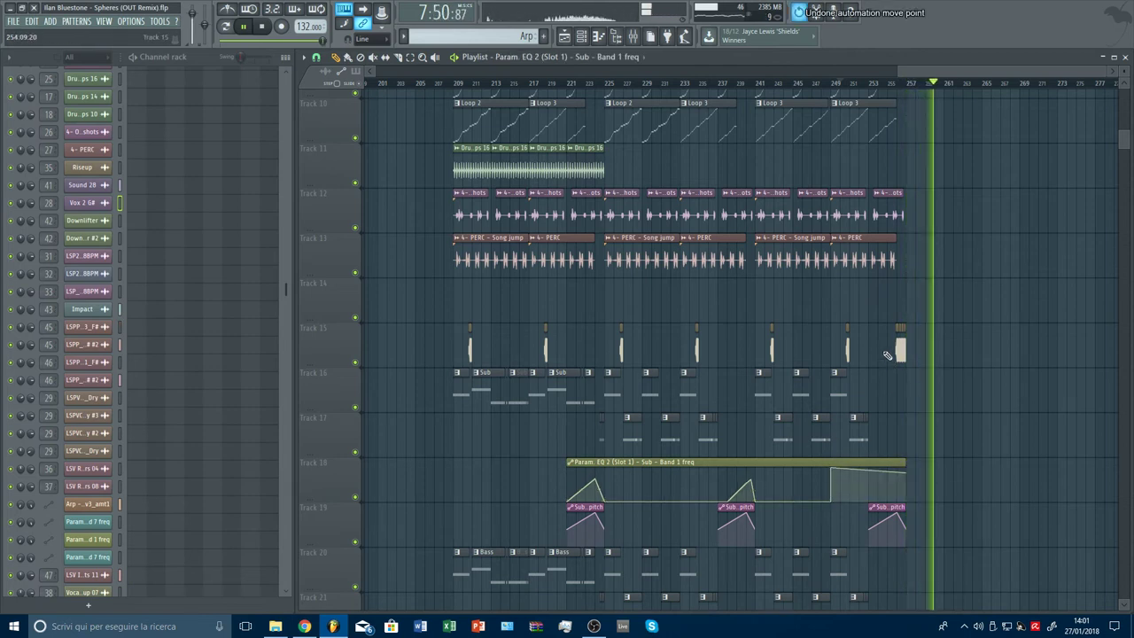
scroll(893, 86, "down", 4)
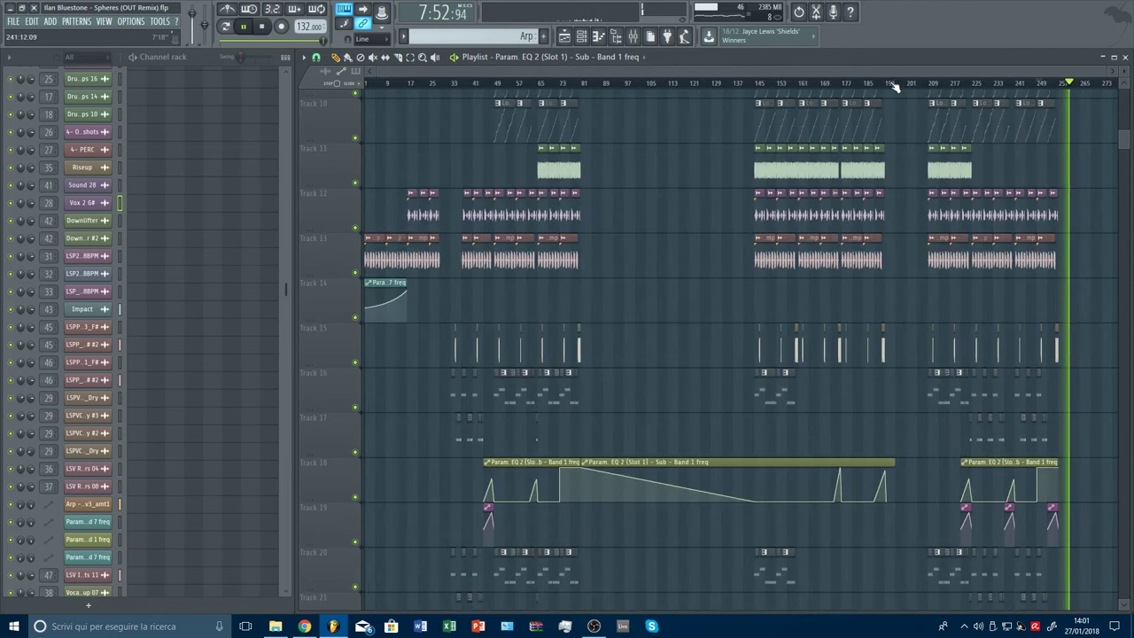
Delete the added high points at bars 73 and 81 from the earlier Sub Band 1 freq clip on track 18
right_click(562, 472)
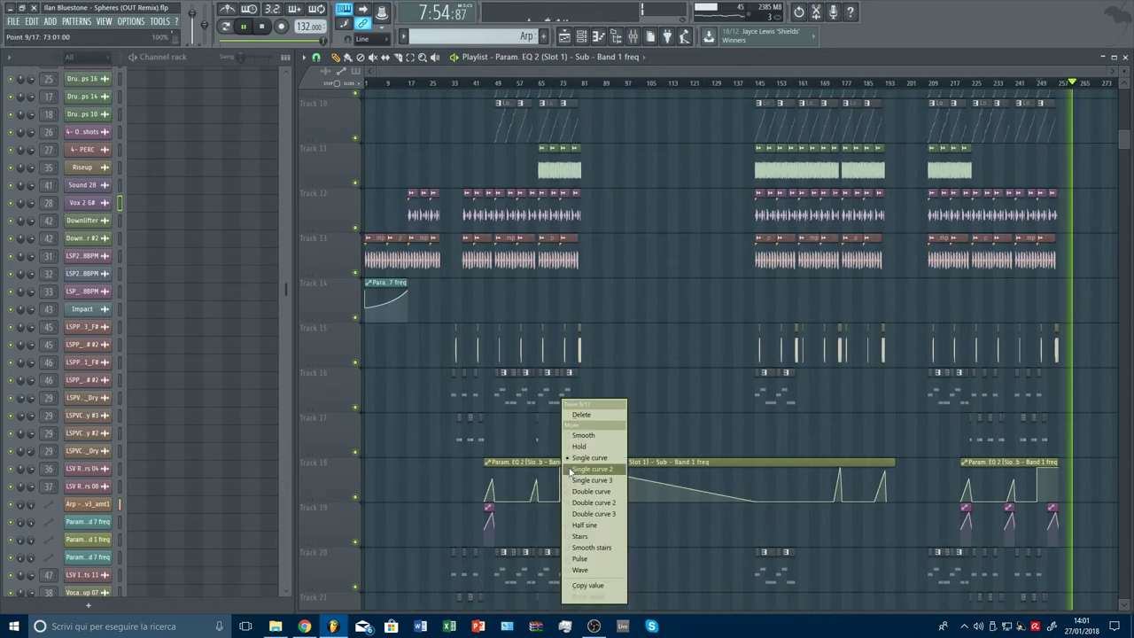
left_click(579, 414)
right_click(584, 467)
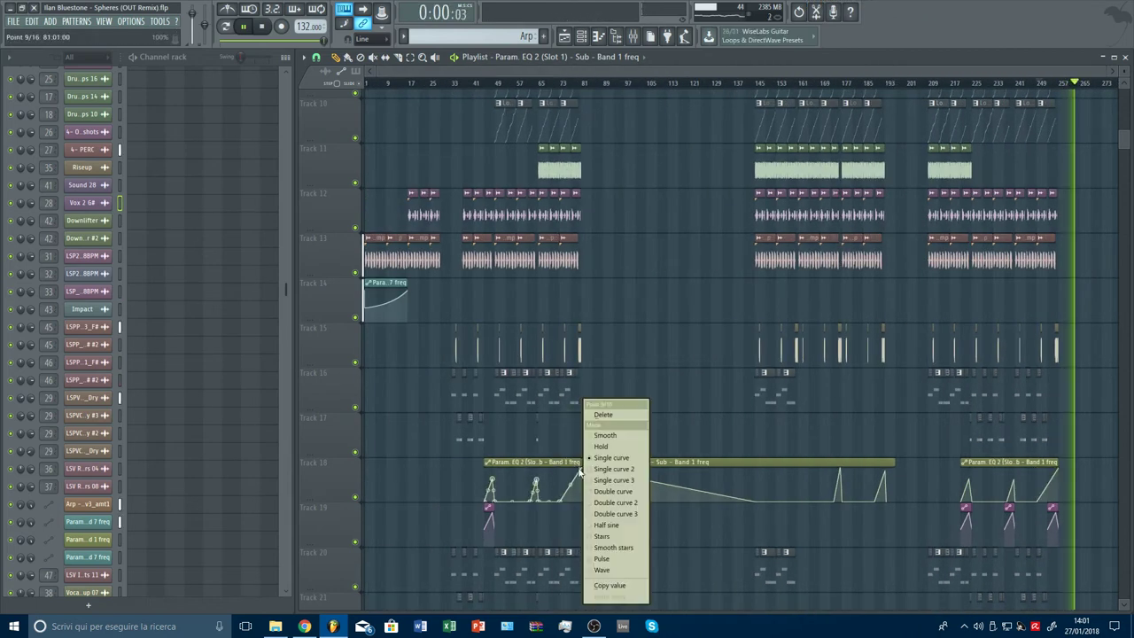
left_click(607, 414)
Replace the Sub Band 1 freq clip at bar 221 on track 18 with a copy of the earlier clip and make it unique
right_click(984, 458)
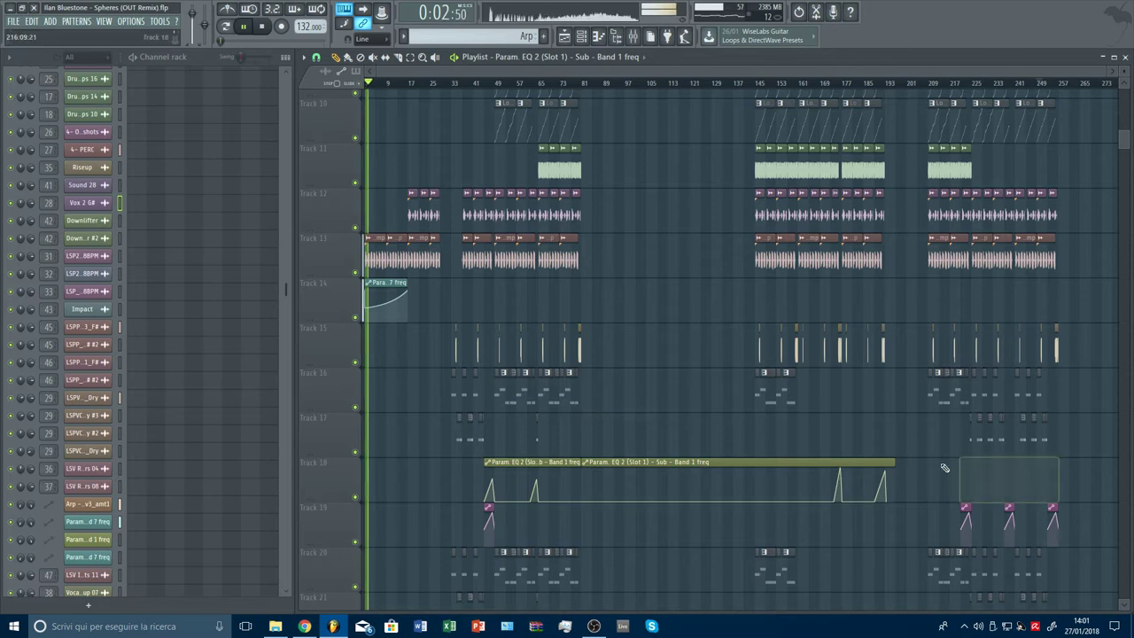
left_click_drag(532, 462, 1024, 462)
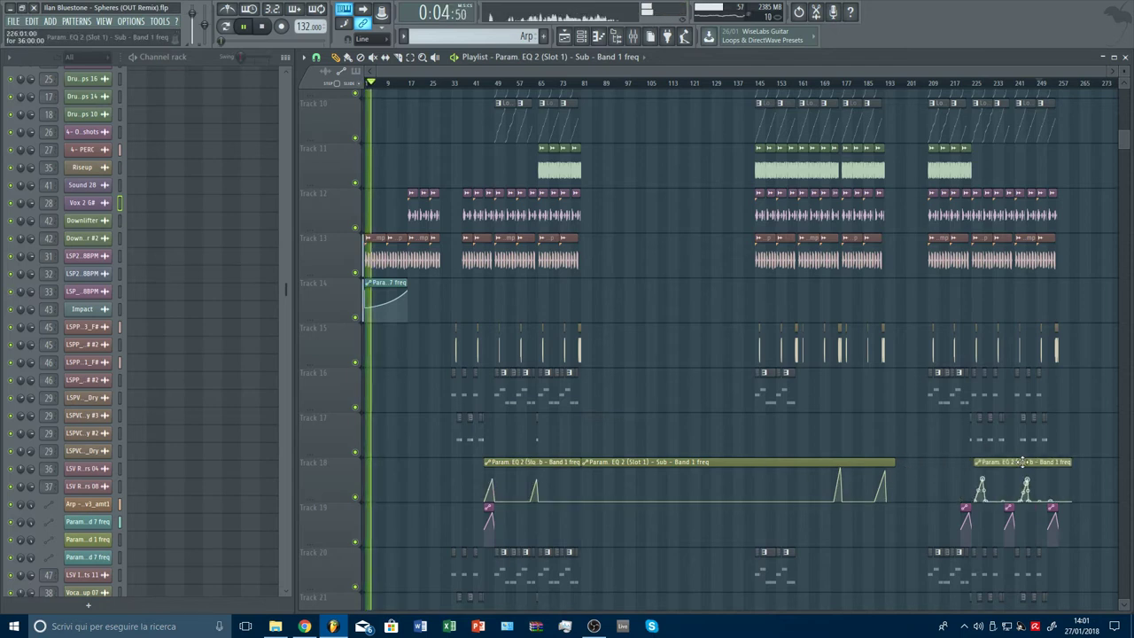
scroll(1099, 155, "up", 5)
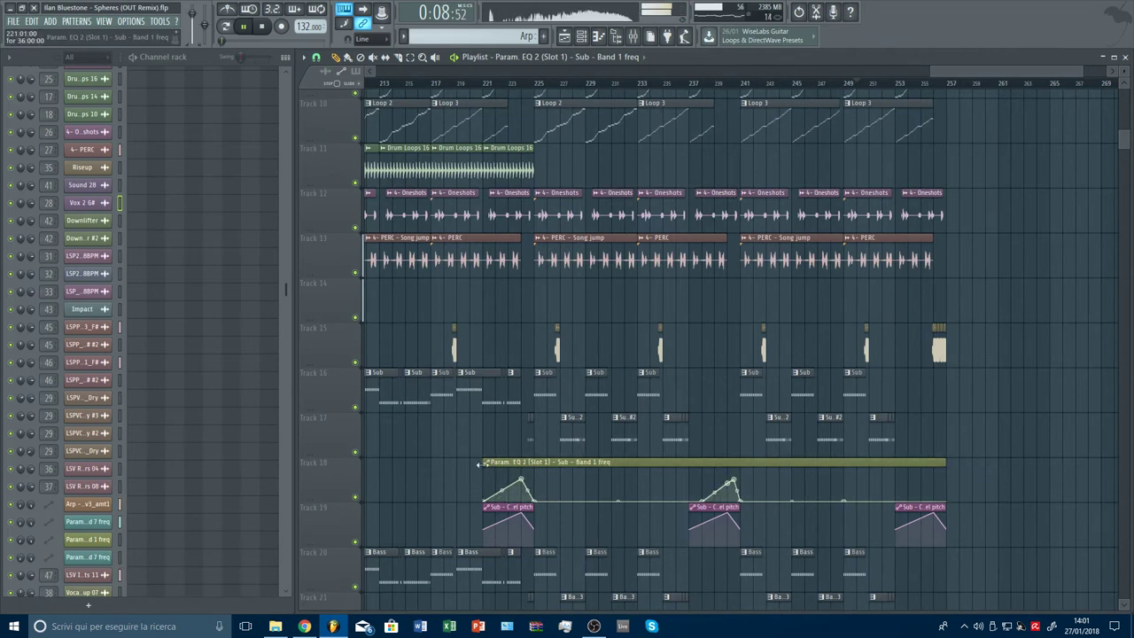
right_click(483, 464)
left_click(518, 552)
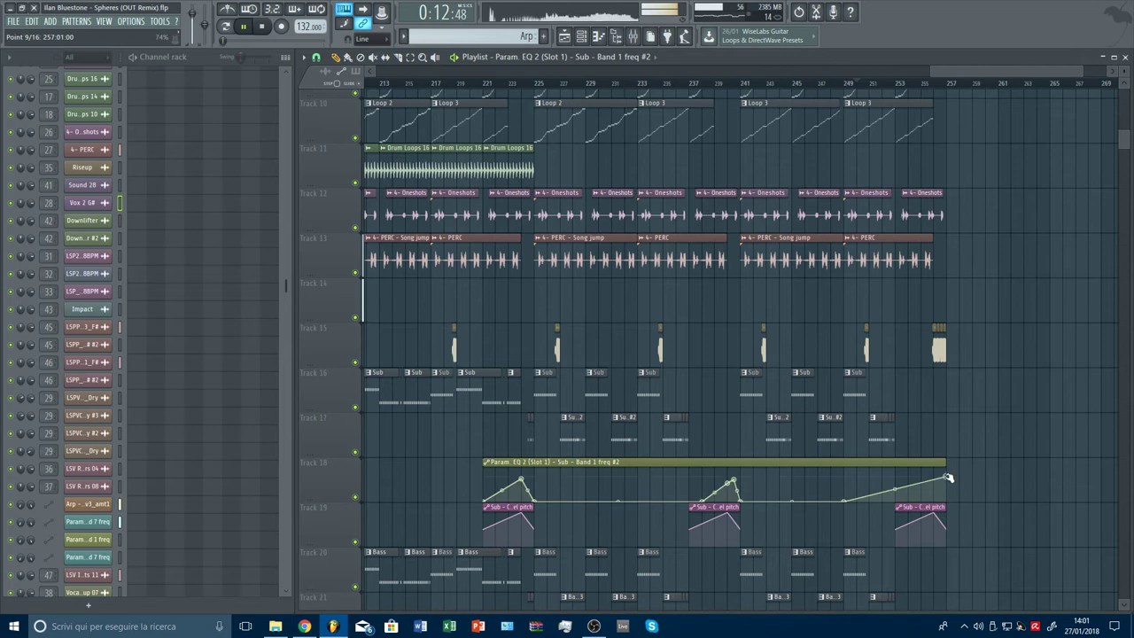
Raise the unique Sub automation's end point at bar 257 and delete its bar 249 point so the ramp starts at bar 241
left_click(859, 84)
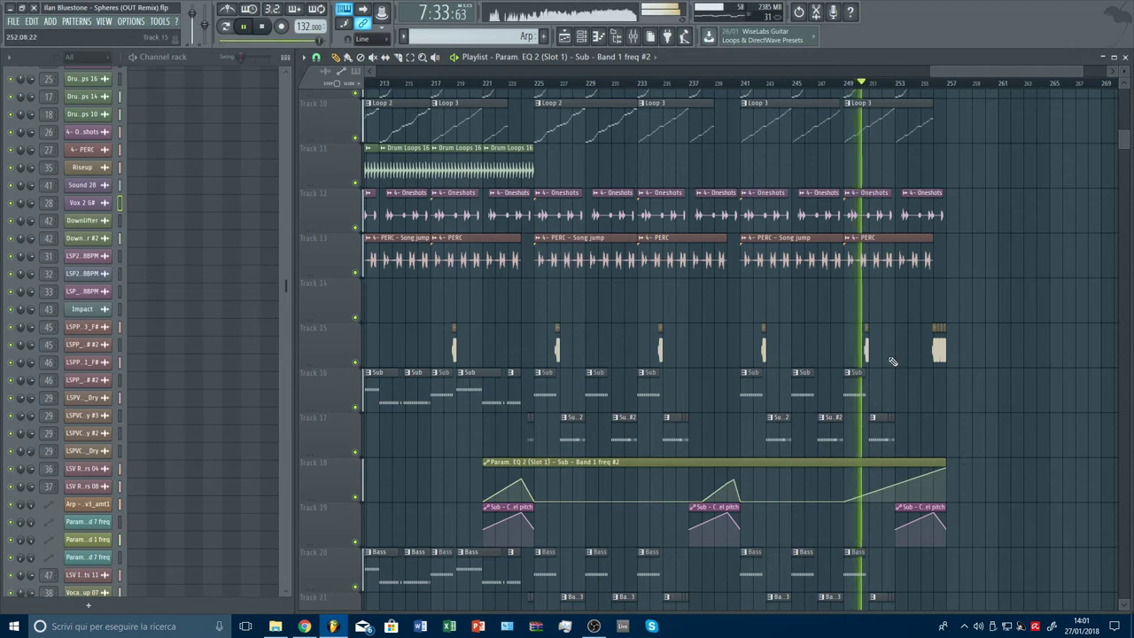
right_click(845, 502)
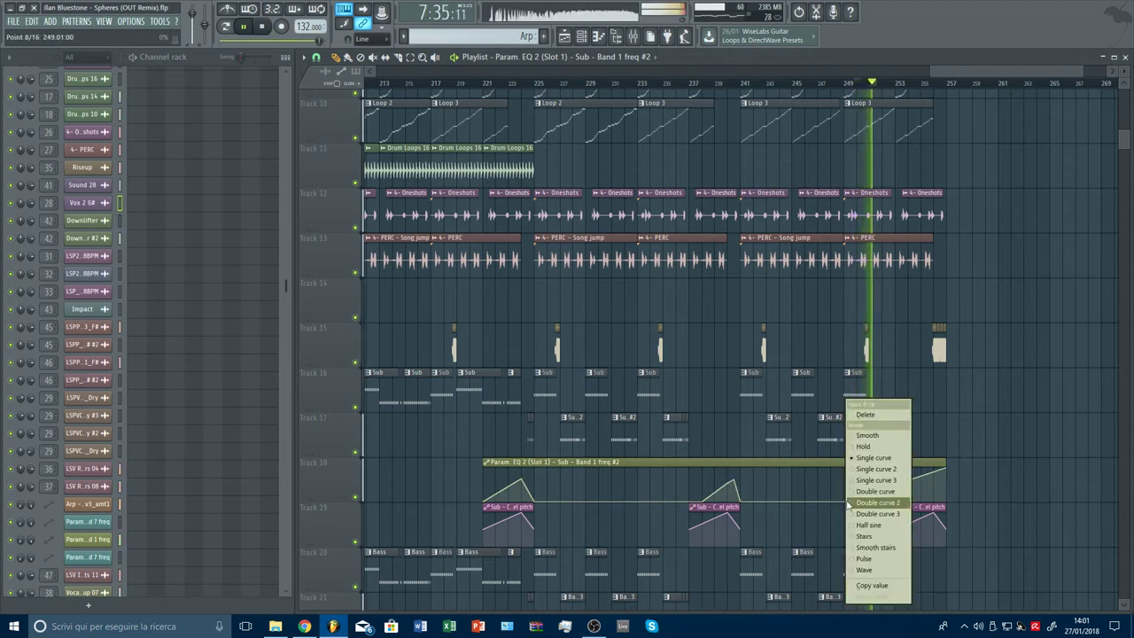
left_click(873, 416)
left_click(1042, 420)
right_click(1043, 420)
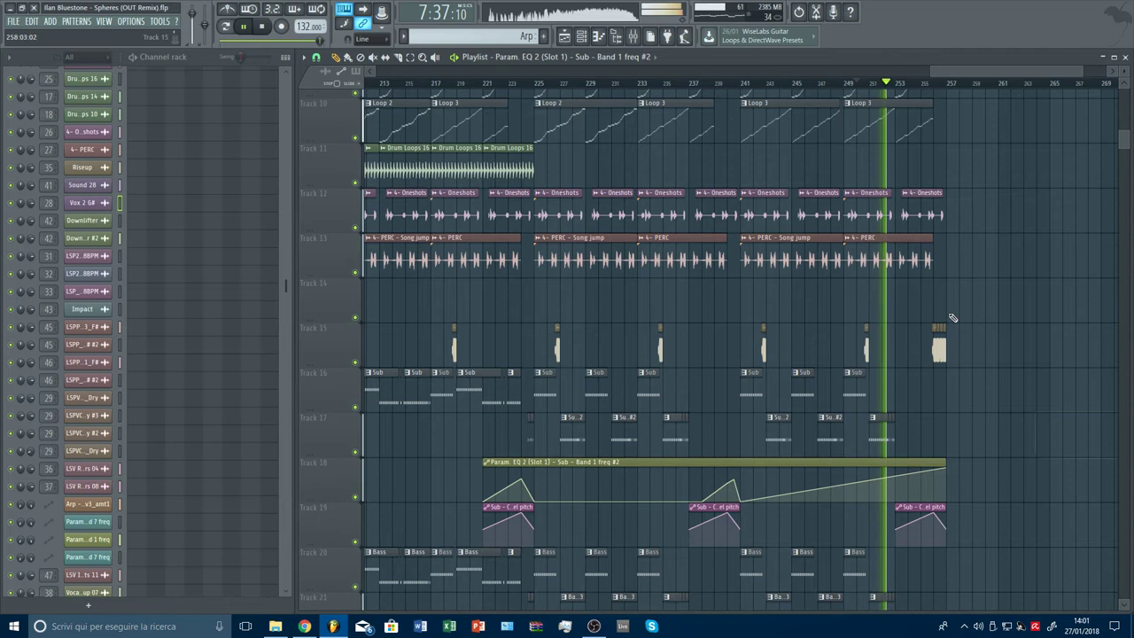
left_click(865, 85)
Make the Param. EQ 2 (Slot 1) Bass Band 1 freq clip at bar 209 on track 26 unique
scroll(1059, 425, "down", 3)
scroll(1059, 426, "down", 1)
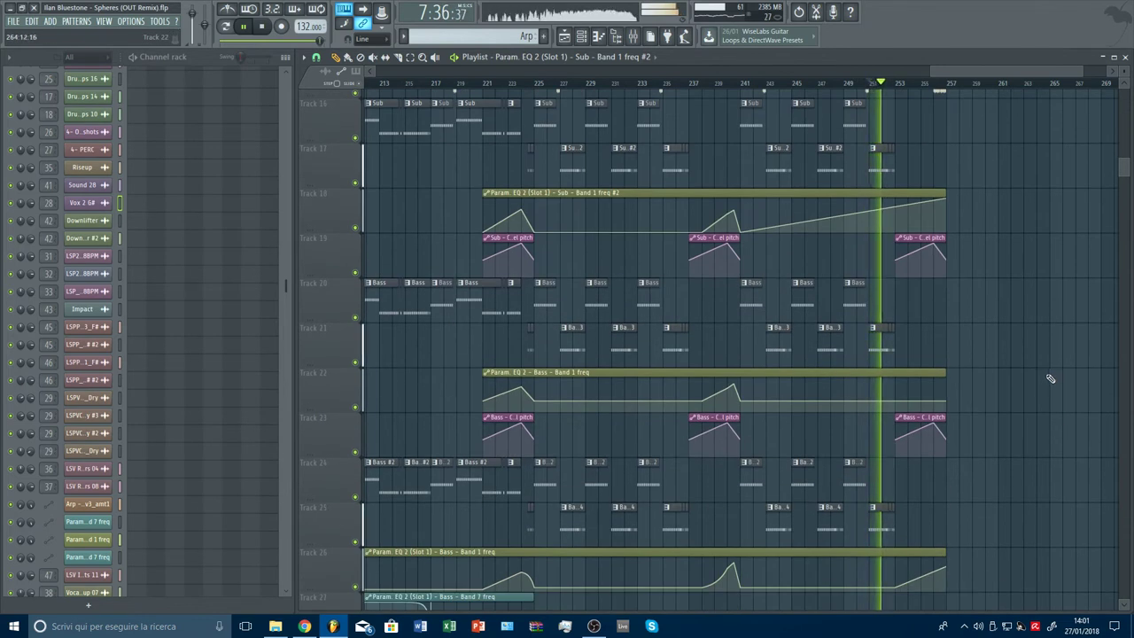
scroll(1051, 377, "down", 2)
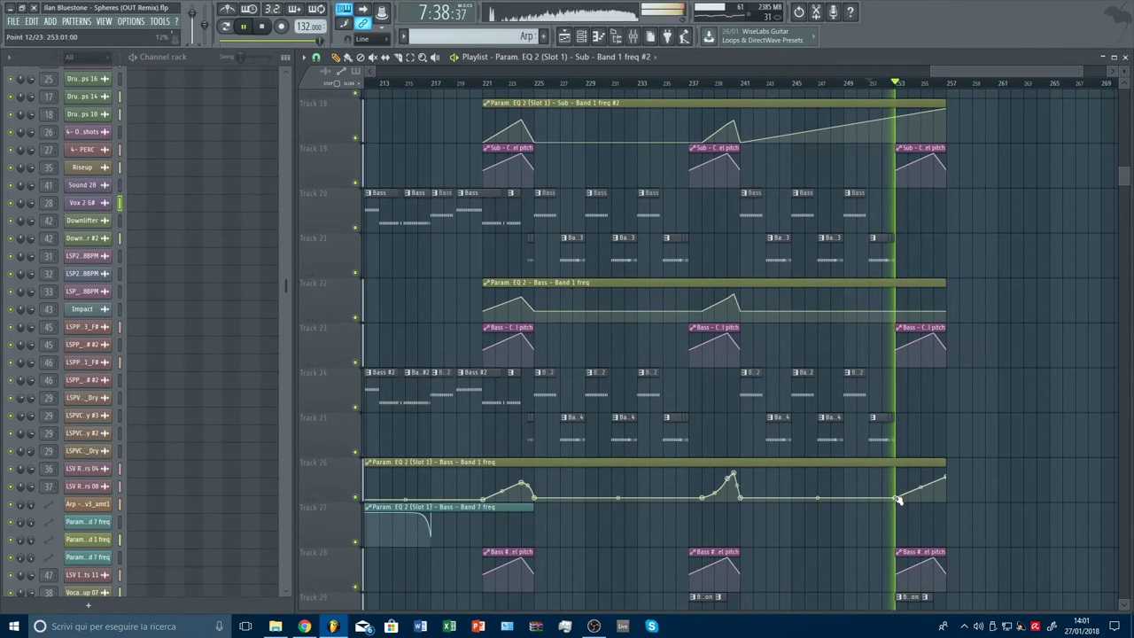
scroll(961, 88, "down", 6)
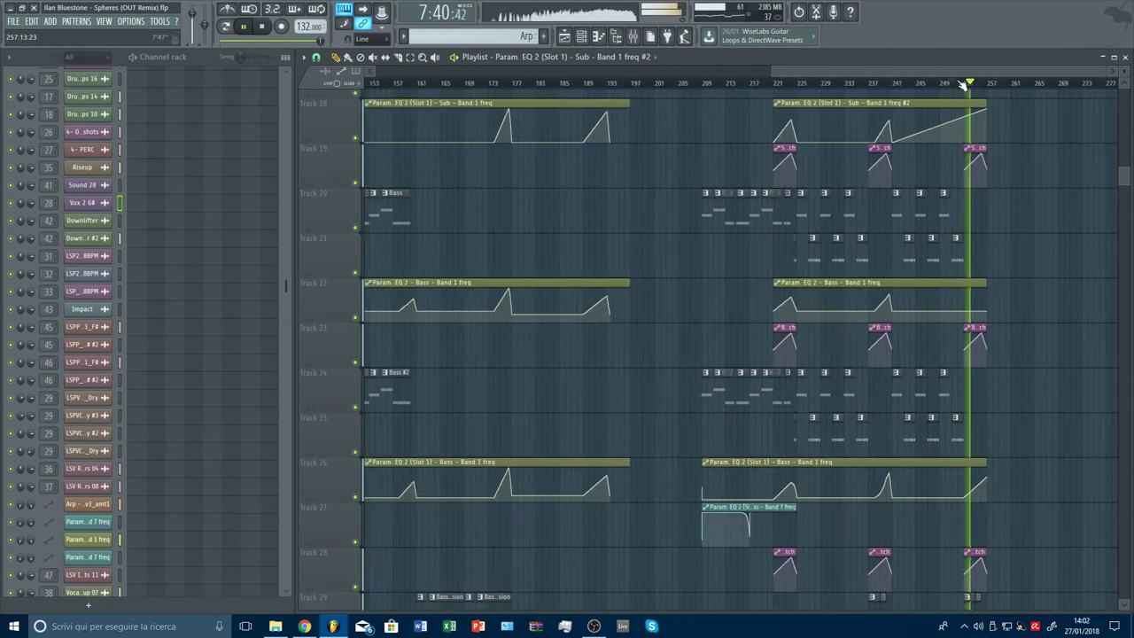
scroll(962, 85, "down", 2)
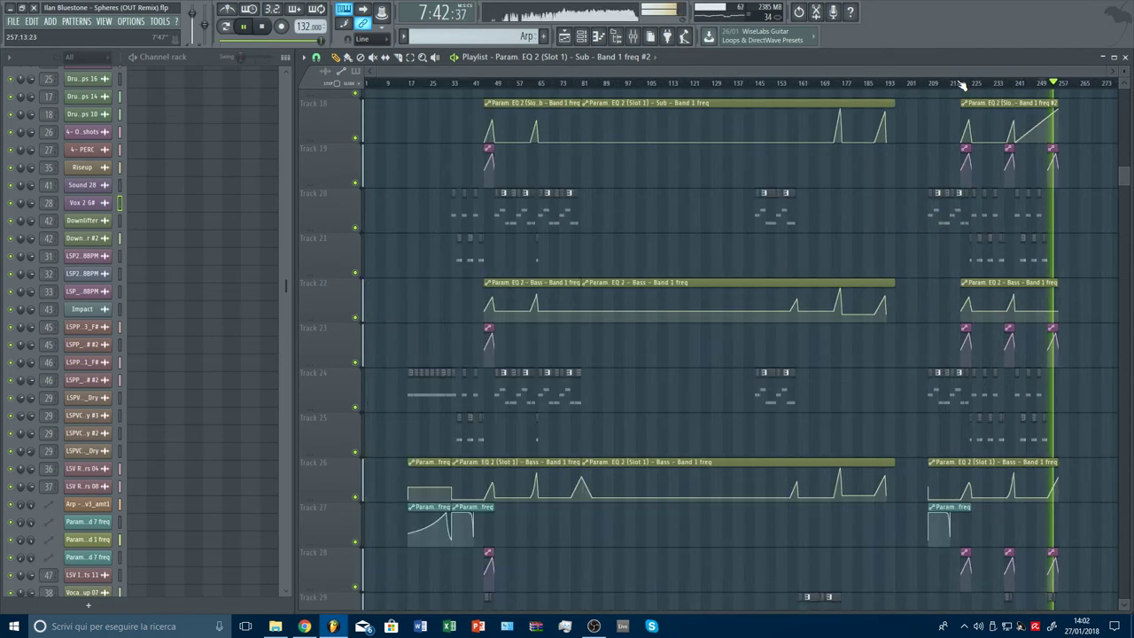
scroll(1104, 84, "up", 7)
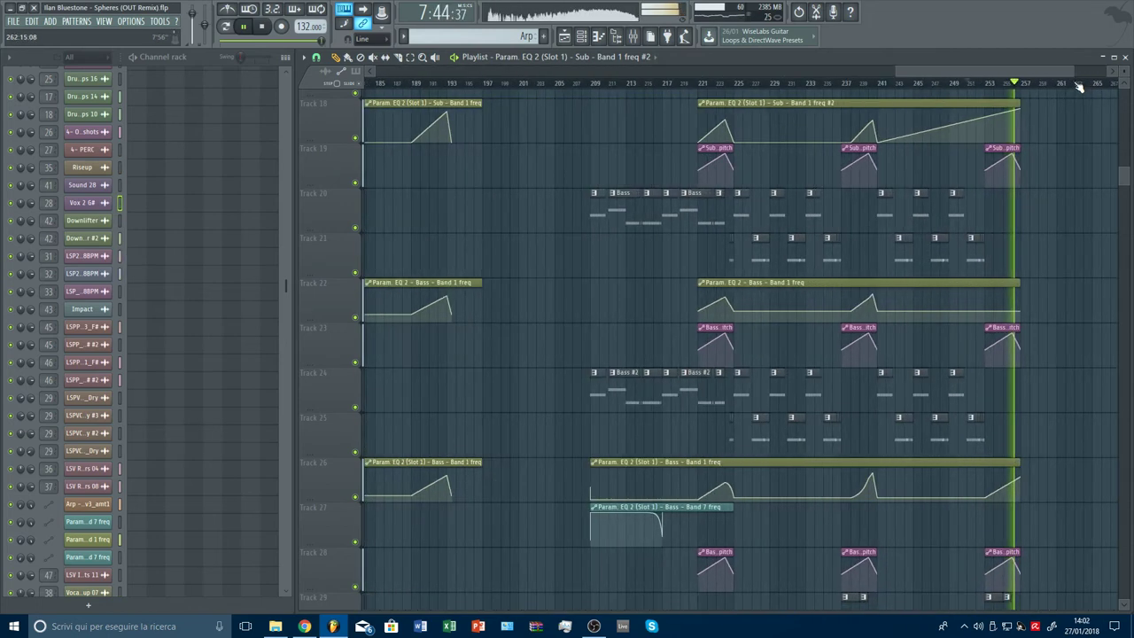
left_click(483, 463)
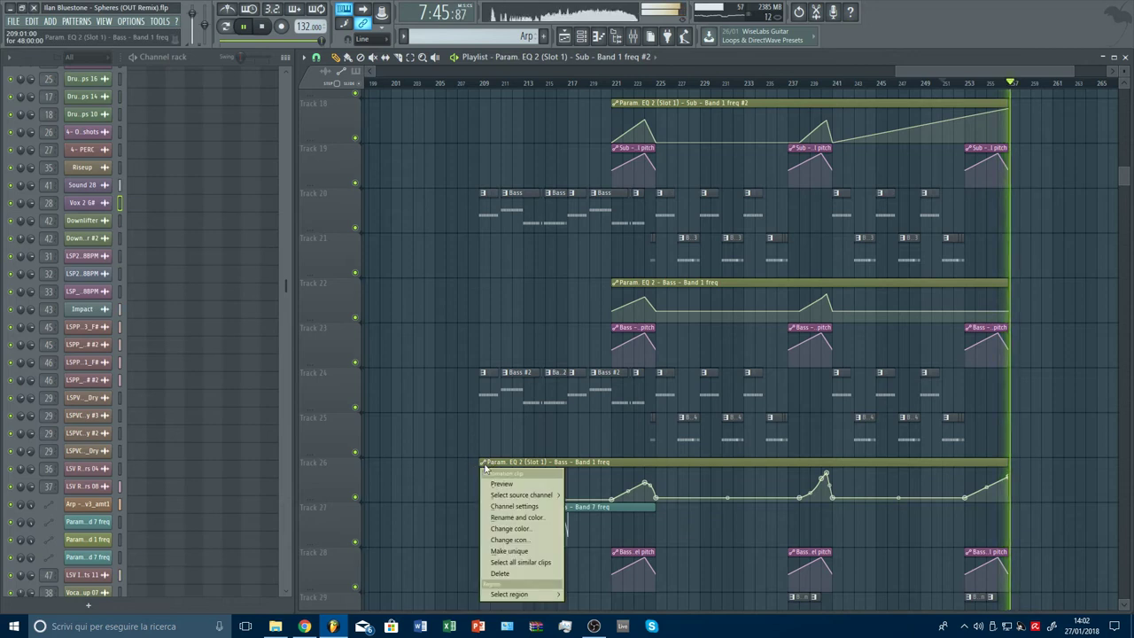
left_click(514, 549)
Delete the point before the last peak on track 26 and move that peak to bar 257, forming a ramp from bar 241
left_click_drag(965, 498, 876, 498)
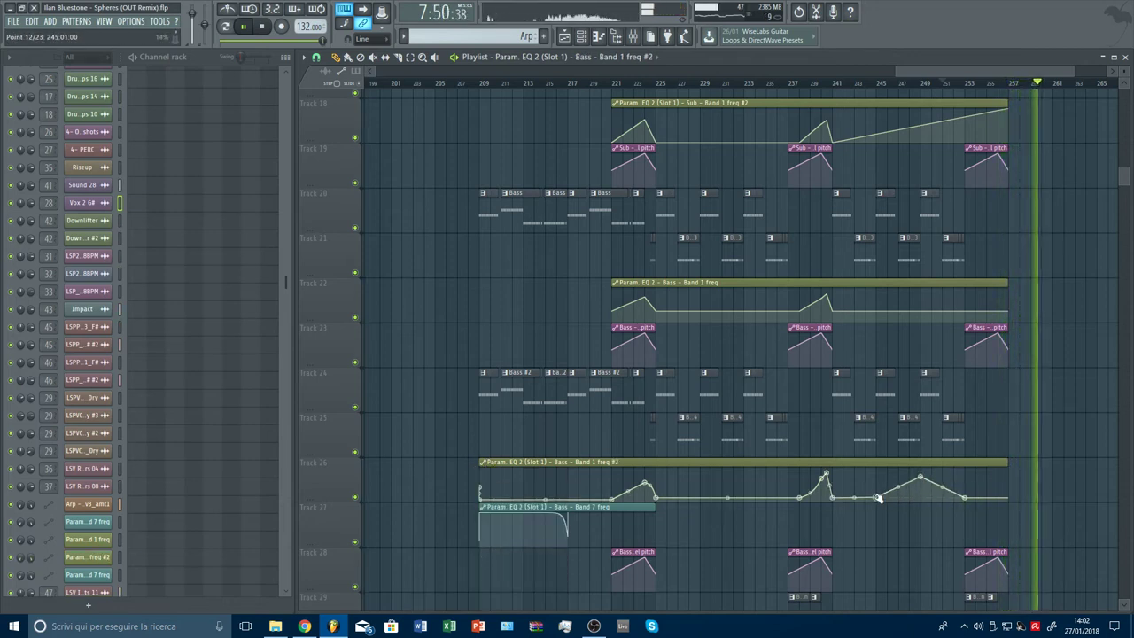
right_click(876, 497)
left_click(897, 415)
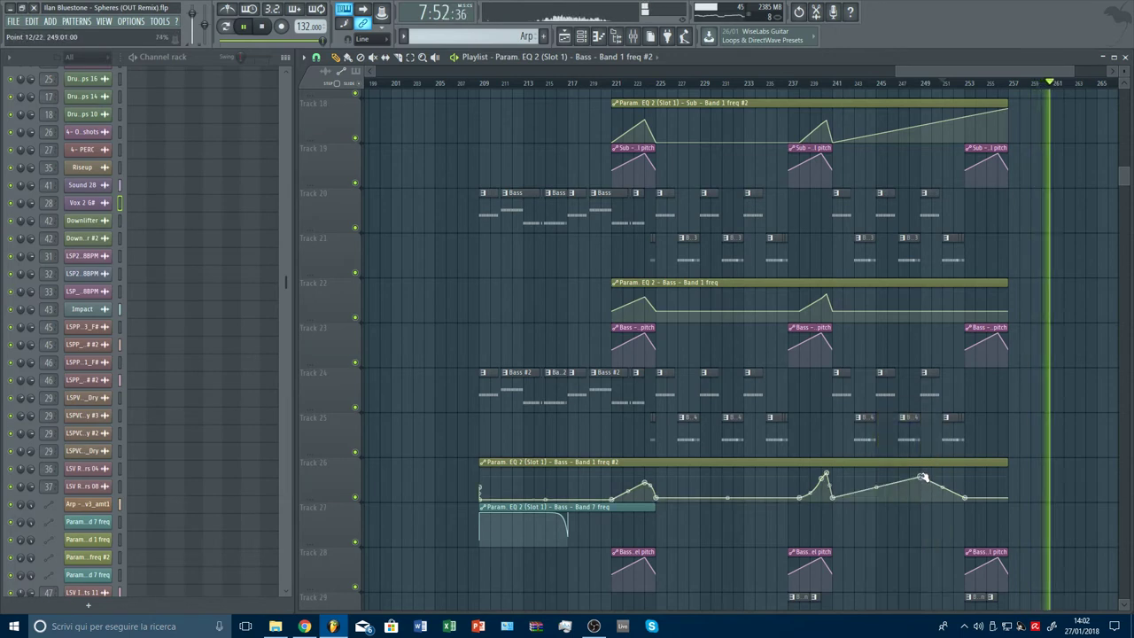
left_click_drag(922, 476, 1008, 476)
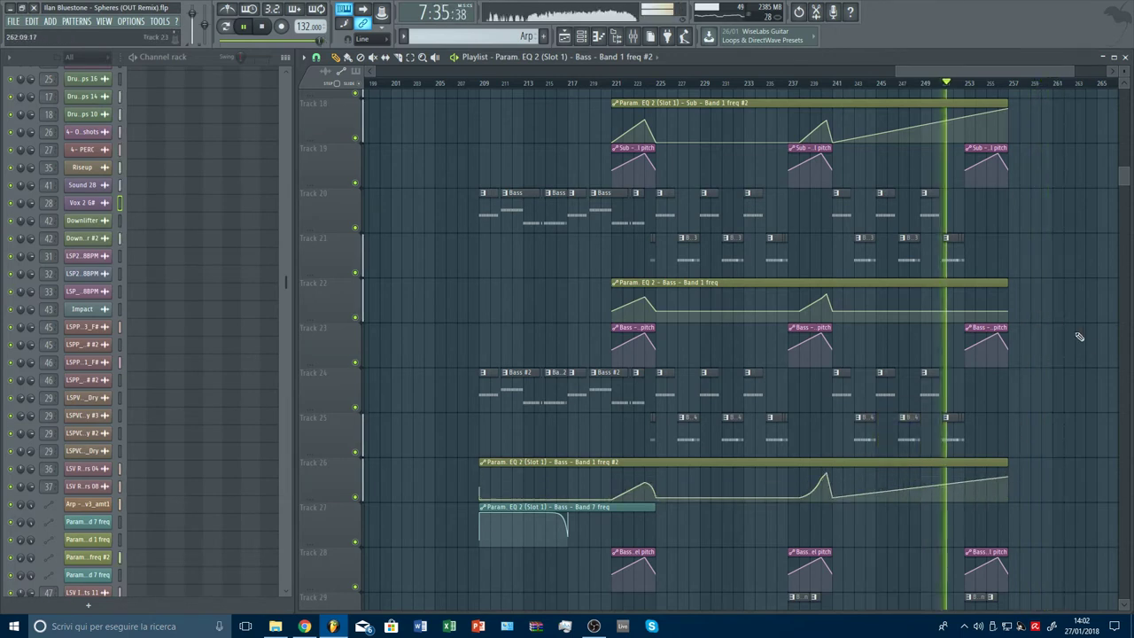
scroll(1092, 348, "up", 4)
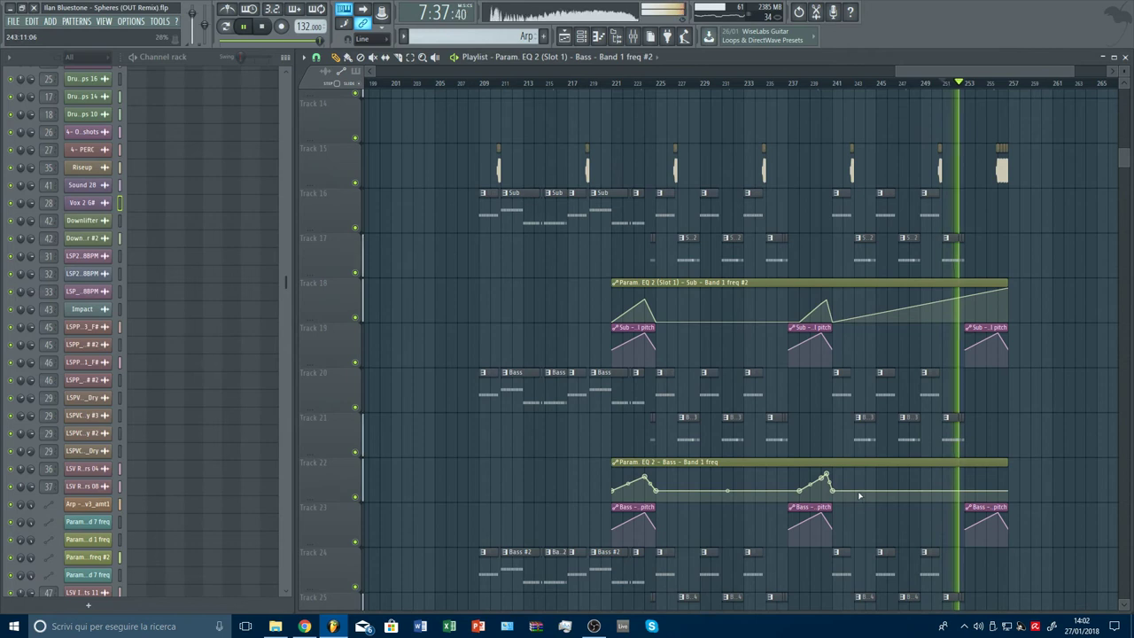
Make the Param. EQ 2 Bass Band 1 freq clip on track 22 unique and shape a rising ramp from bar 241 to bar 257
left_click(617, 464)
left_click(649, 555)
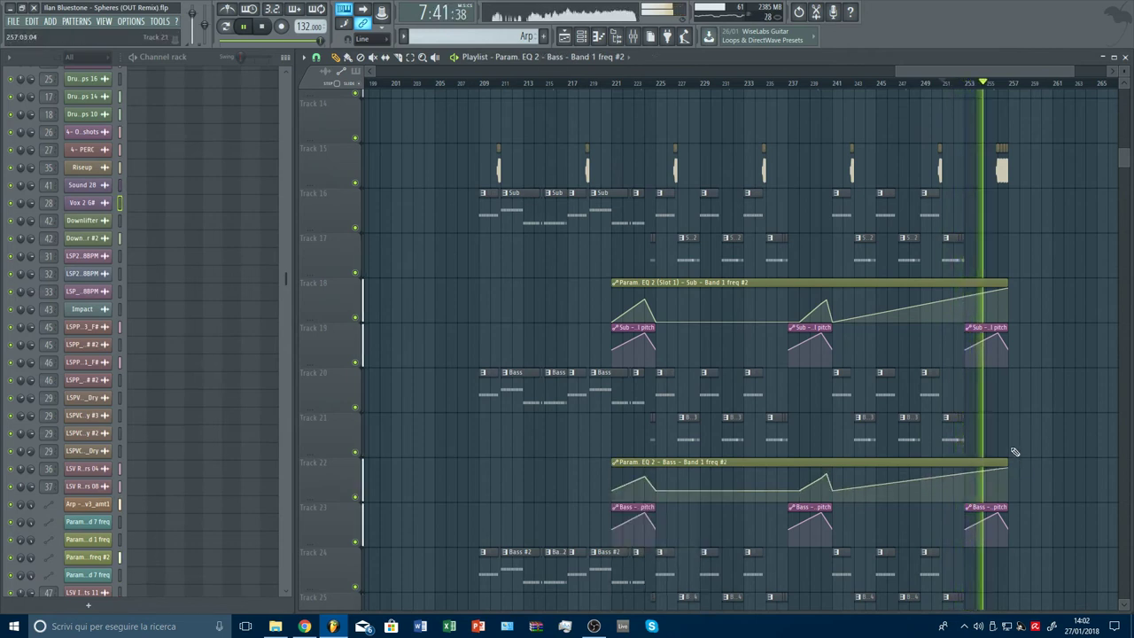
Play the final section from bar 241 and look over its drum, bass, chord and arp tracks for unfinished parts
scroll(1090, 355, "down", 5)
mouse_move(1128, 184)
left_mouse_down()
mouse_move(1126, 83)
mouse_move(1124, 174)
left_mouse_up()
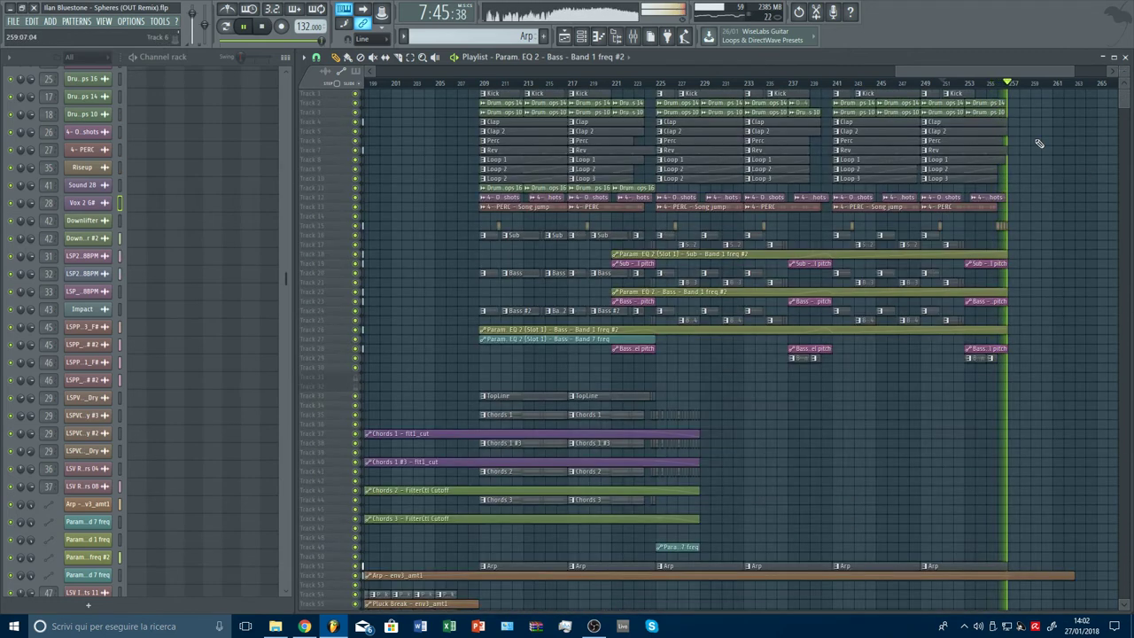
left_click_drag(1124, 73, 1124, 17)
scroll(1037, 431, "down", 8)
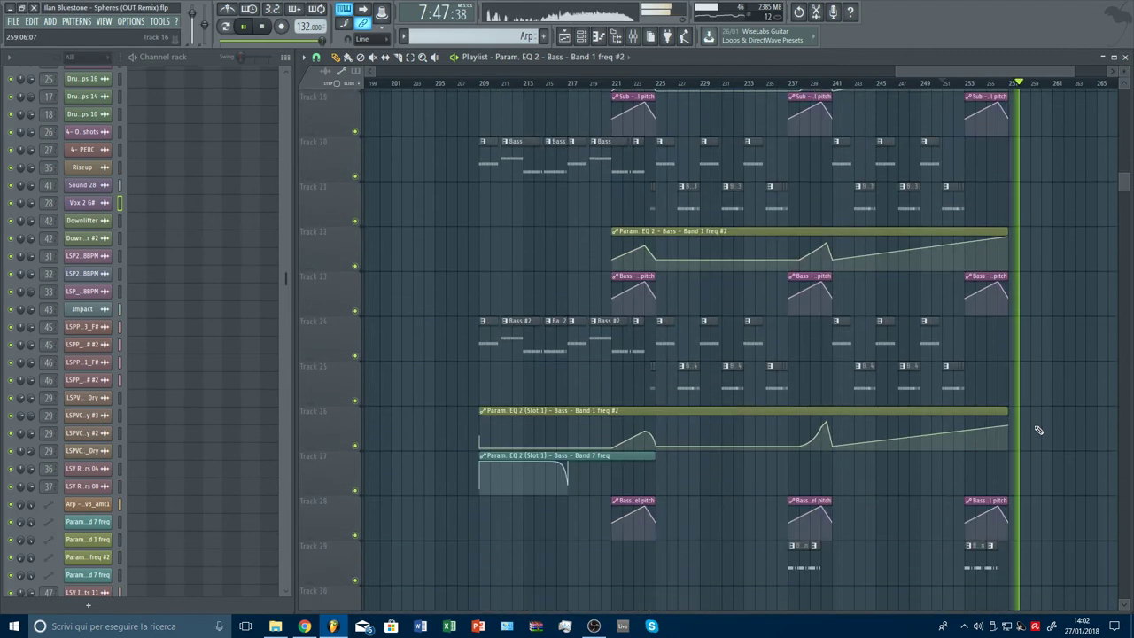
scroll(1025, 92, "down", 3)
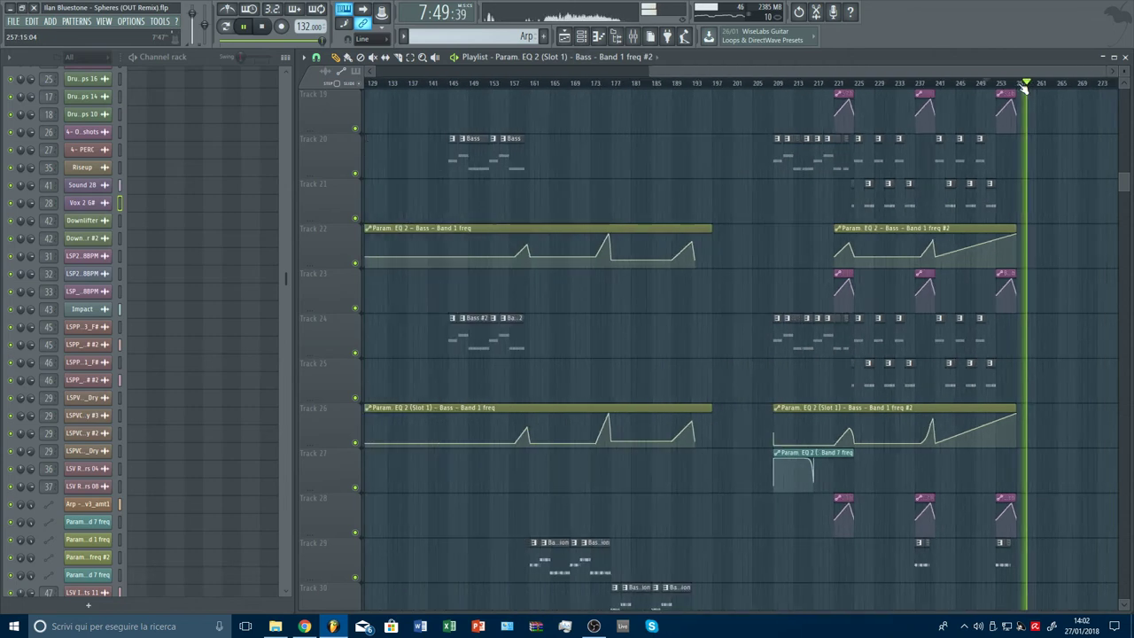
scroll(1025, 92, "up", 1)
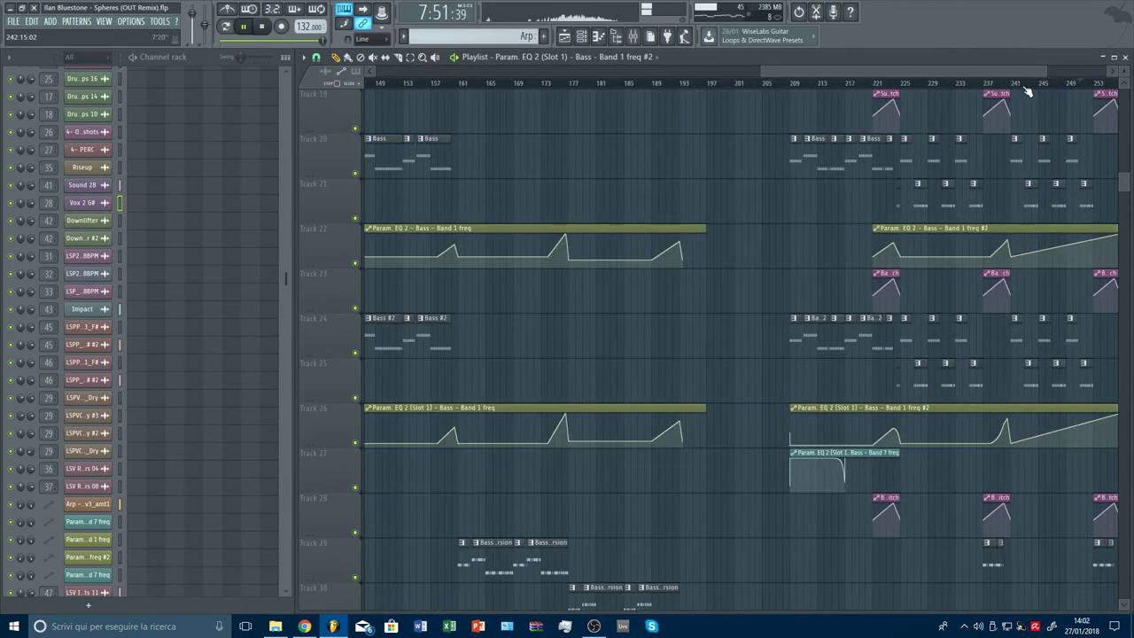
left_click_drag(1013, 73, 1083, 73)
scroll(1003, 364, "up", 2)
scroll(1001, 367, "down", 5)
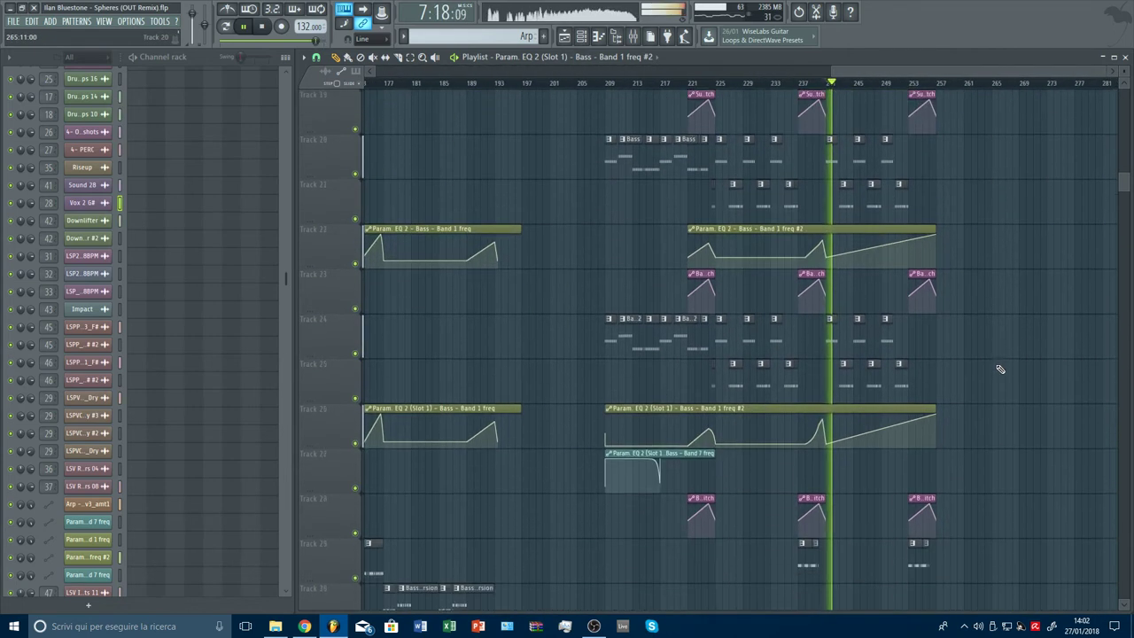
scroll(1001, 368, "down", 13)
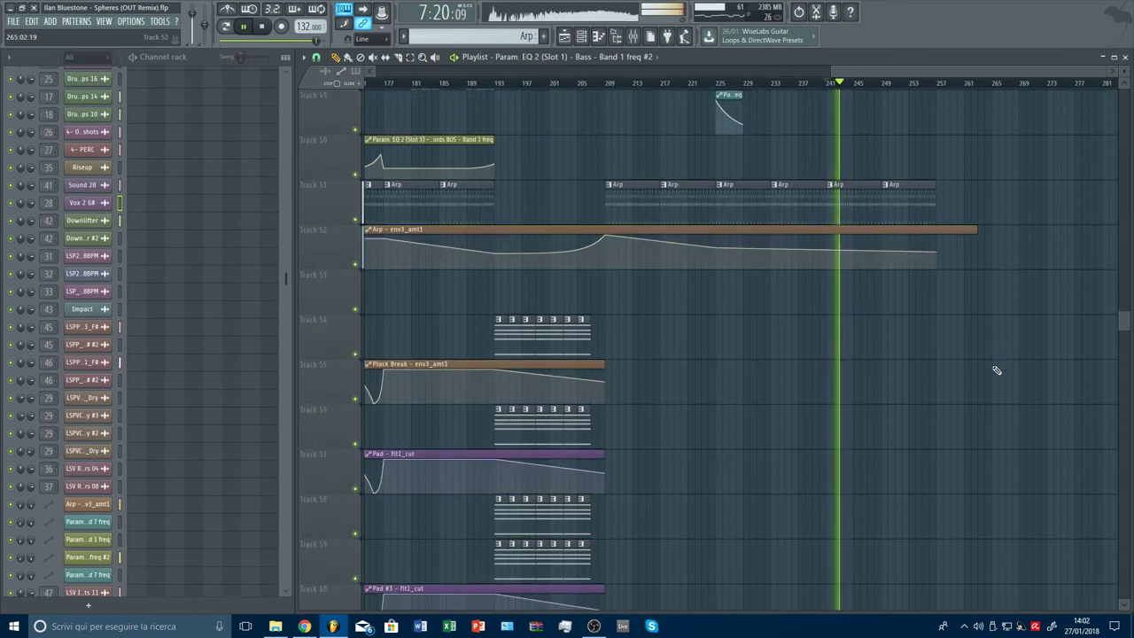
scroll(997, 371, "up", 12)
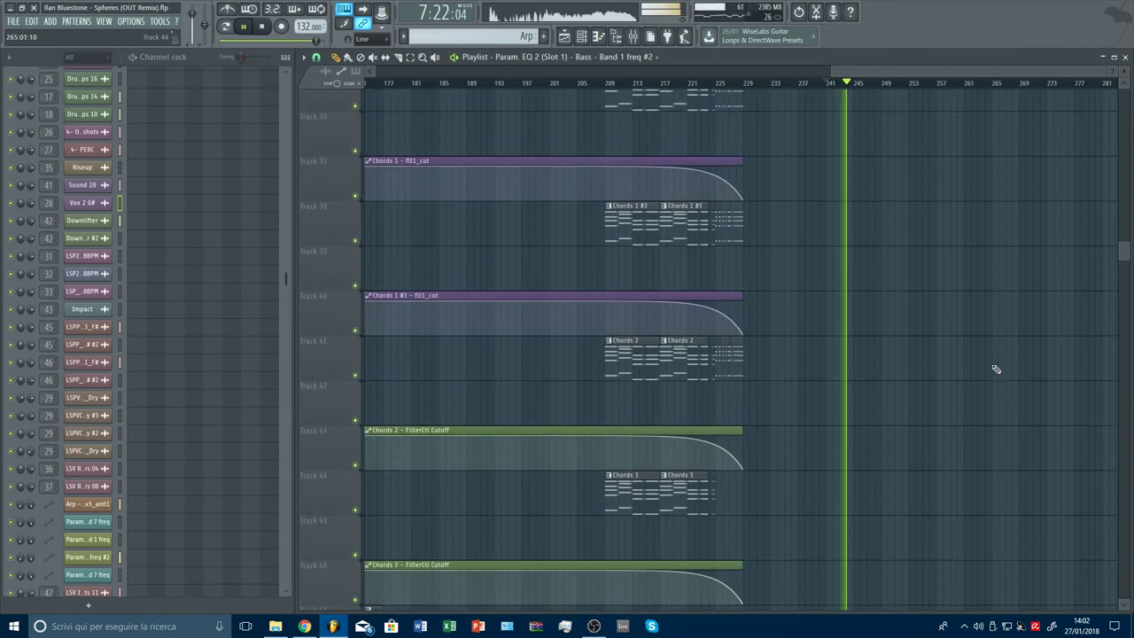
scroll(995, 381, "down", 12)
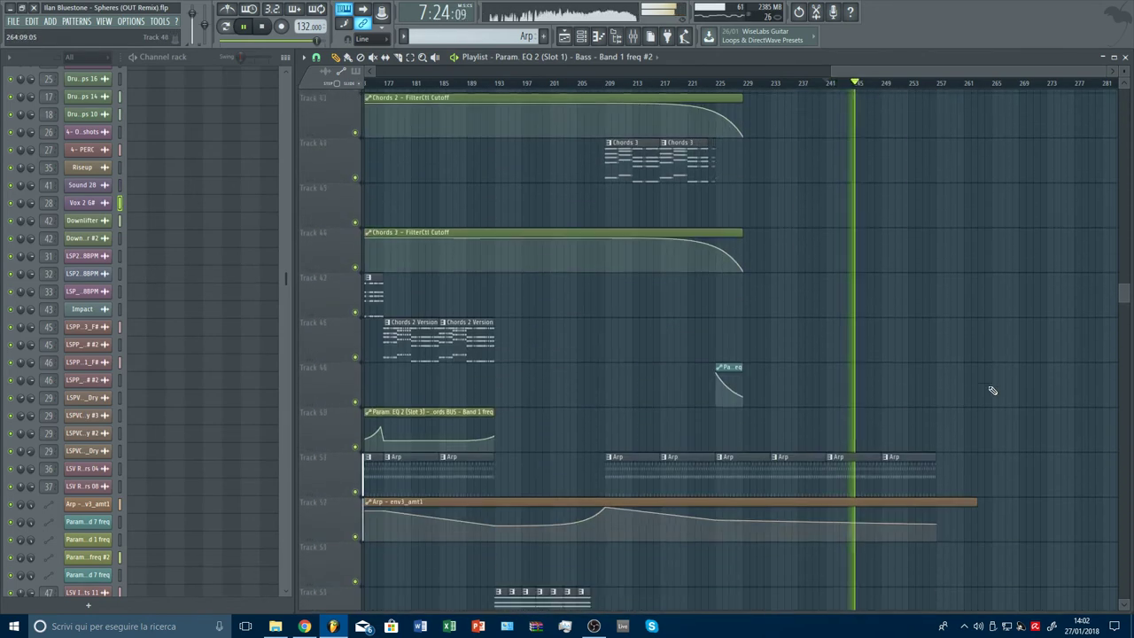
scroll(989, 404, "down", 4)
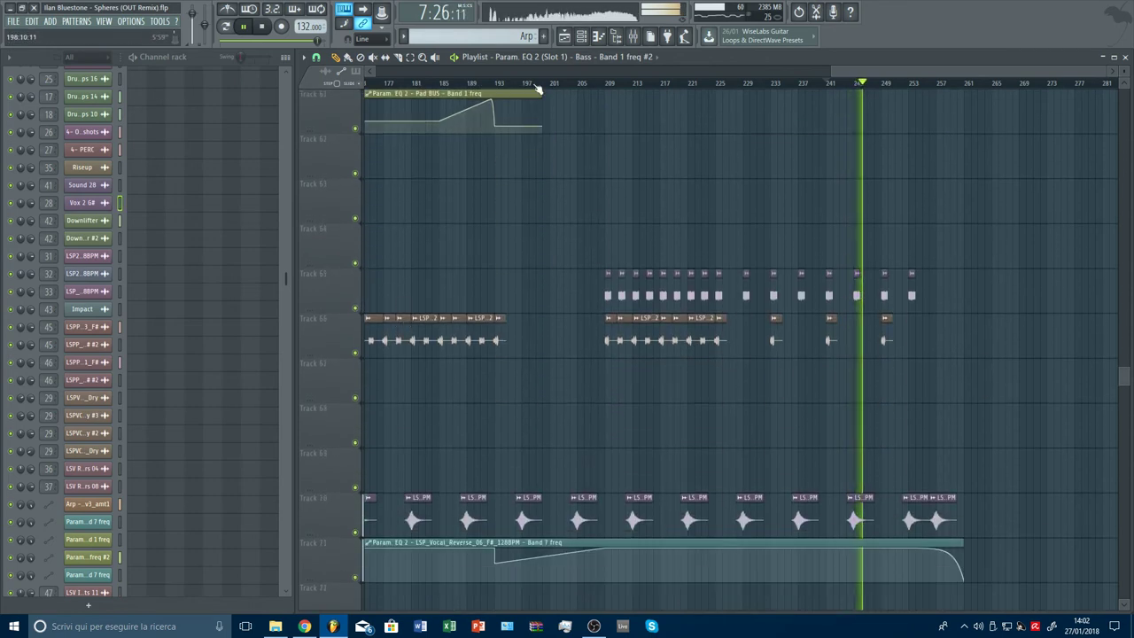
Extend the Vocal_Chops_22 Band 7 freq automation on track 67 to about bar 257 and place a vocal chop at bar 257 on track 66
scroll(537, 88, "down", 5)
left_click_drag(685, 364, 1046, 366)
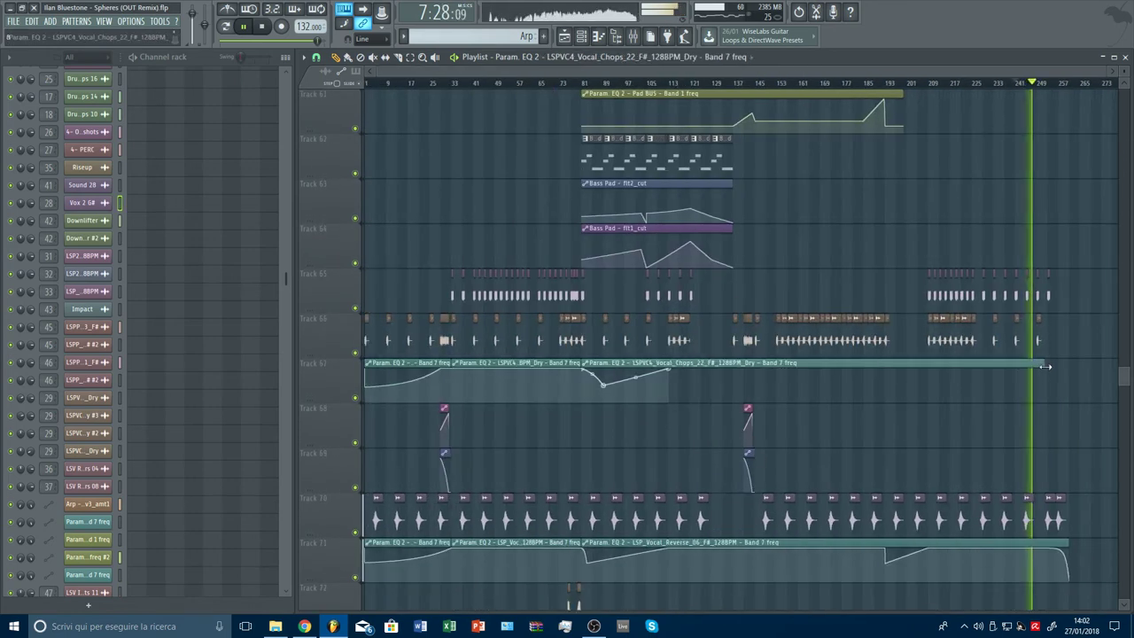
scroll(1104, 91, "up", 5)
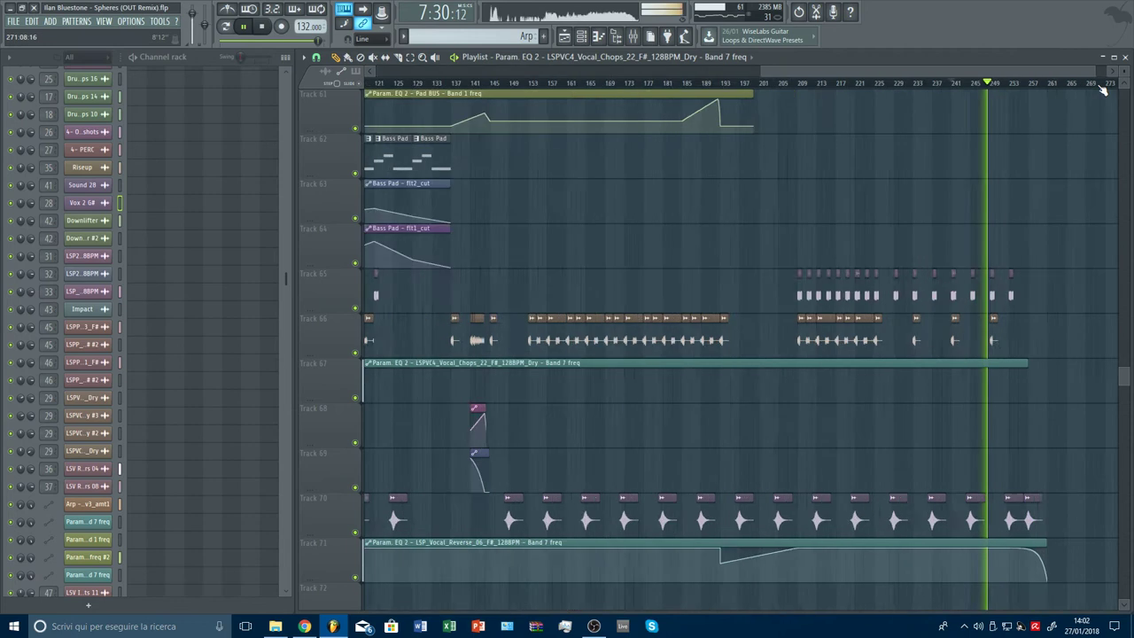
left_click(894, 336)
left_click(963, 334)
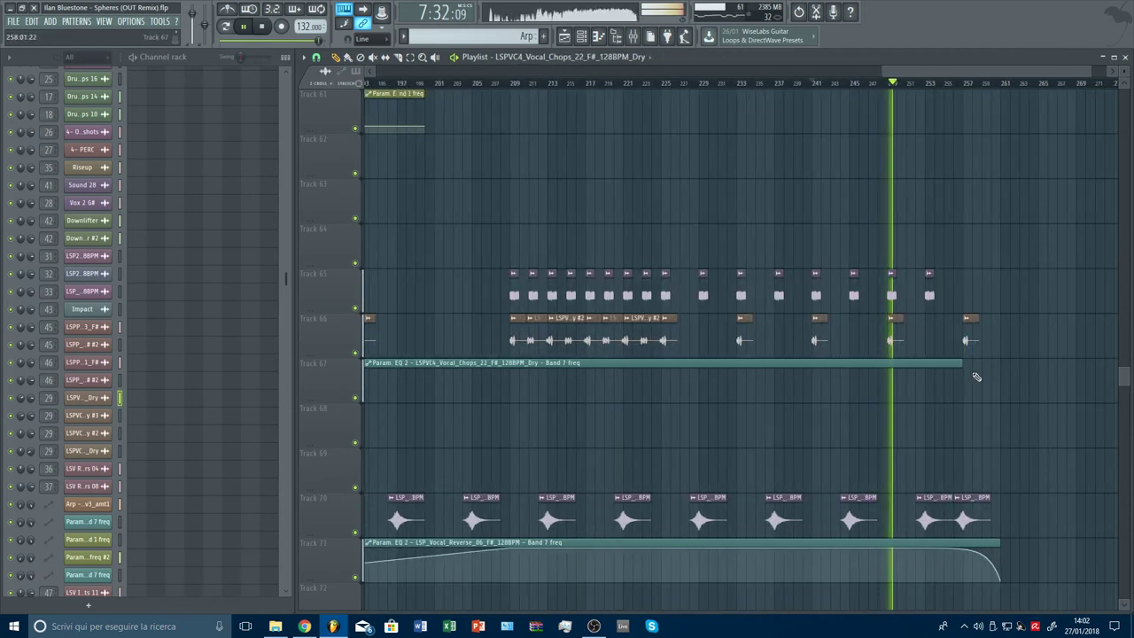
Extend the track 67 automation to bar 265 with a lowered end point, and add high points at bars 209 and 225 so it falls from bar 225
left_click_drag(963, 363, 1039, 366)
right_click(1039, 376)
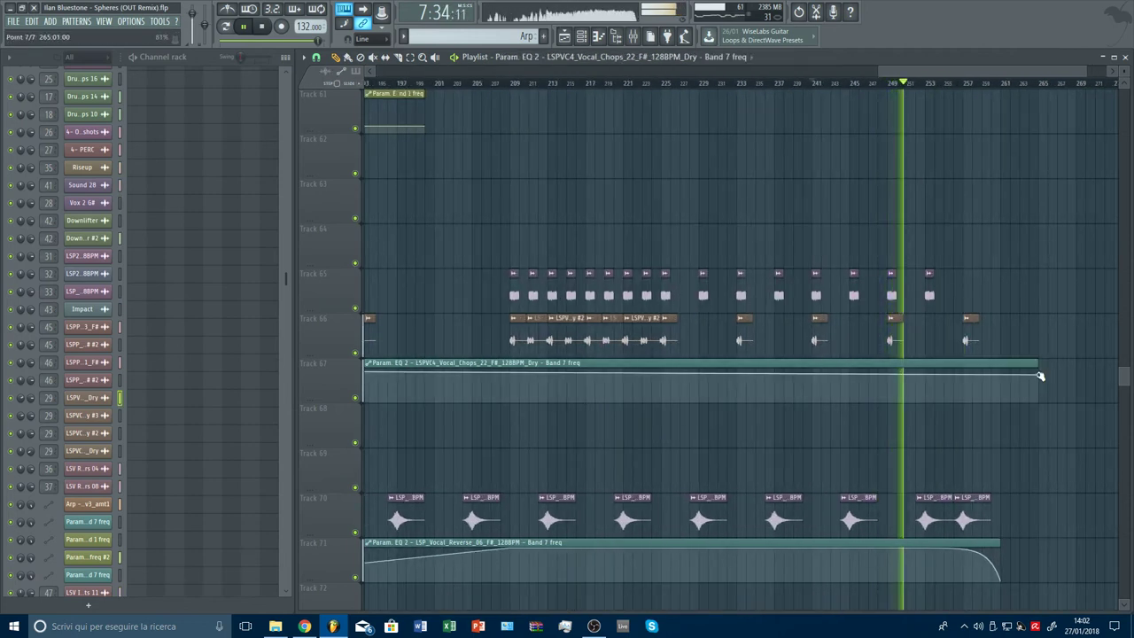
right_click(511, 373)
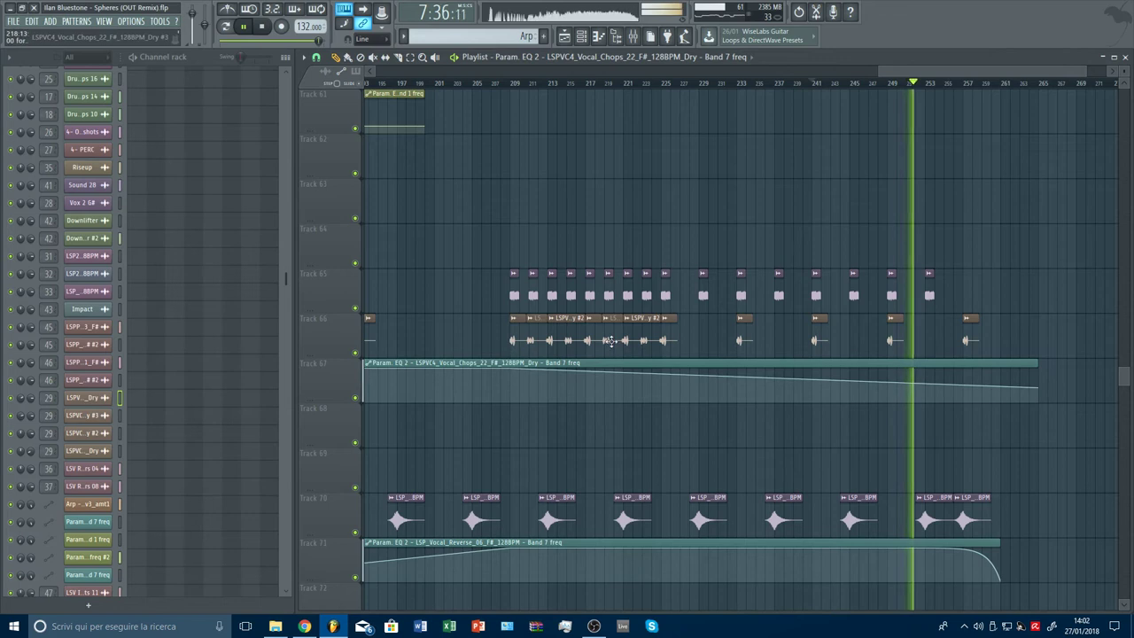
right_click(664, 379)
left_click_drag(663, 379, 664, 365)
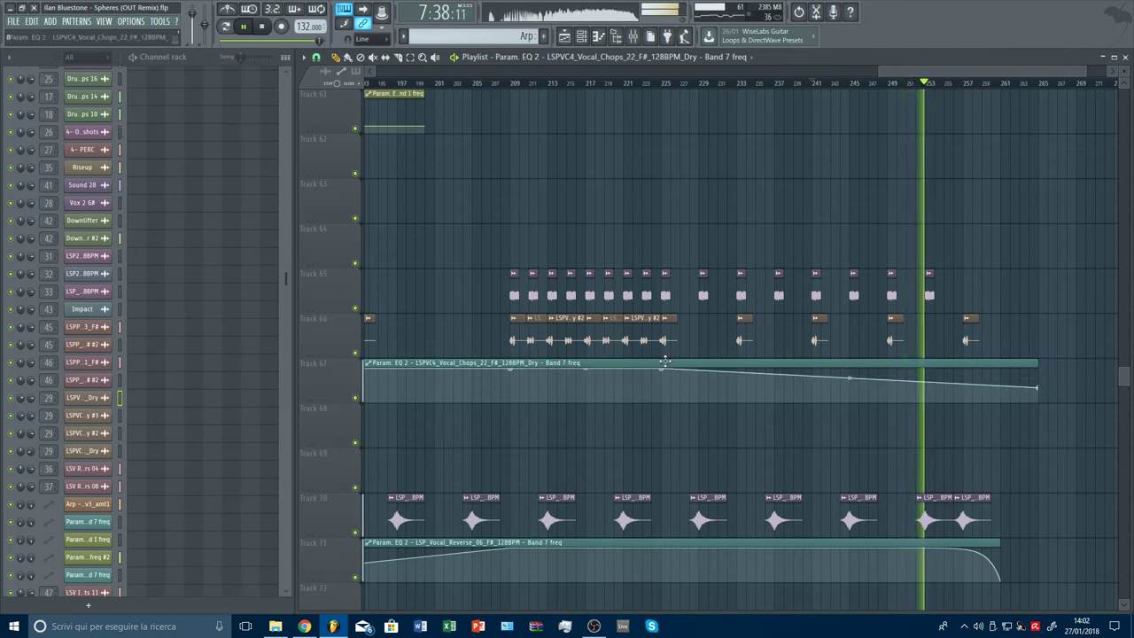
Add a lower automation point at bar 233 on track 67 and audition the vocal chops from bars 233 and 241
left_click(965, 83)
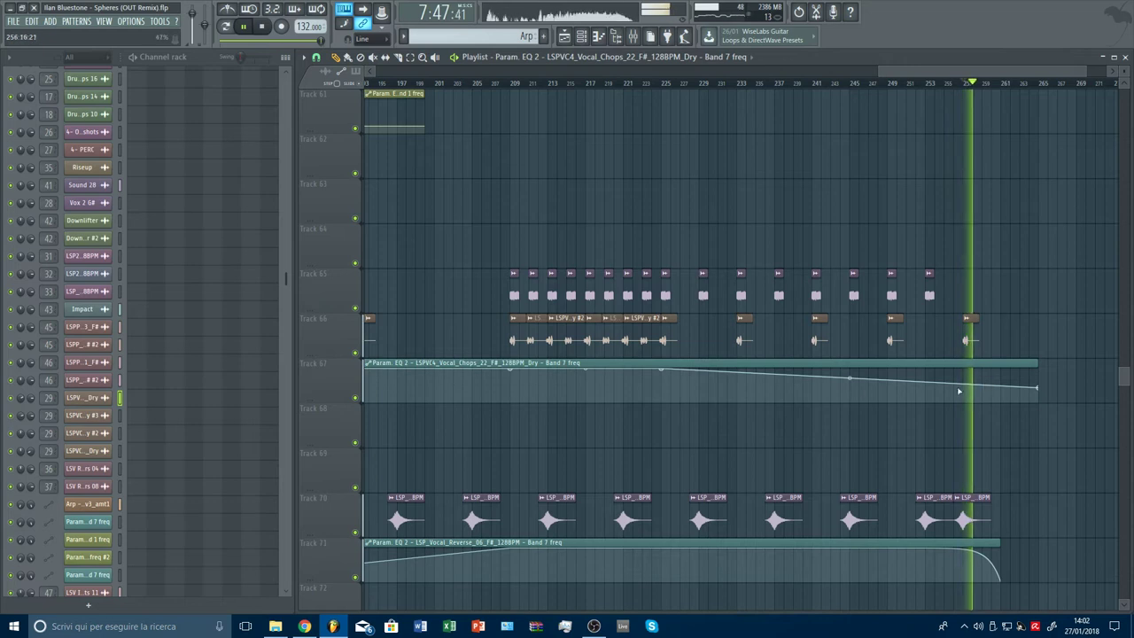
left_click_drag(663, 370, 665, 379)
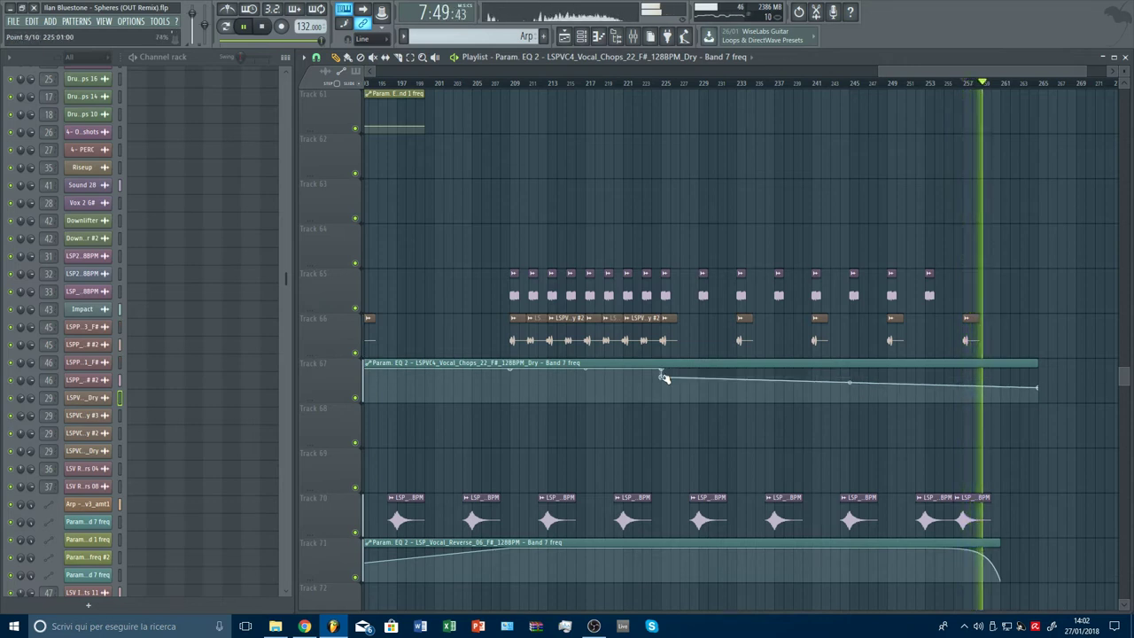
right_click(665, 379)
left_click(687, 410)
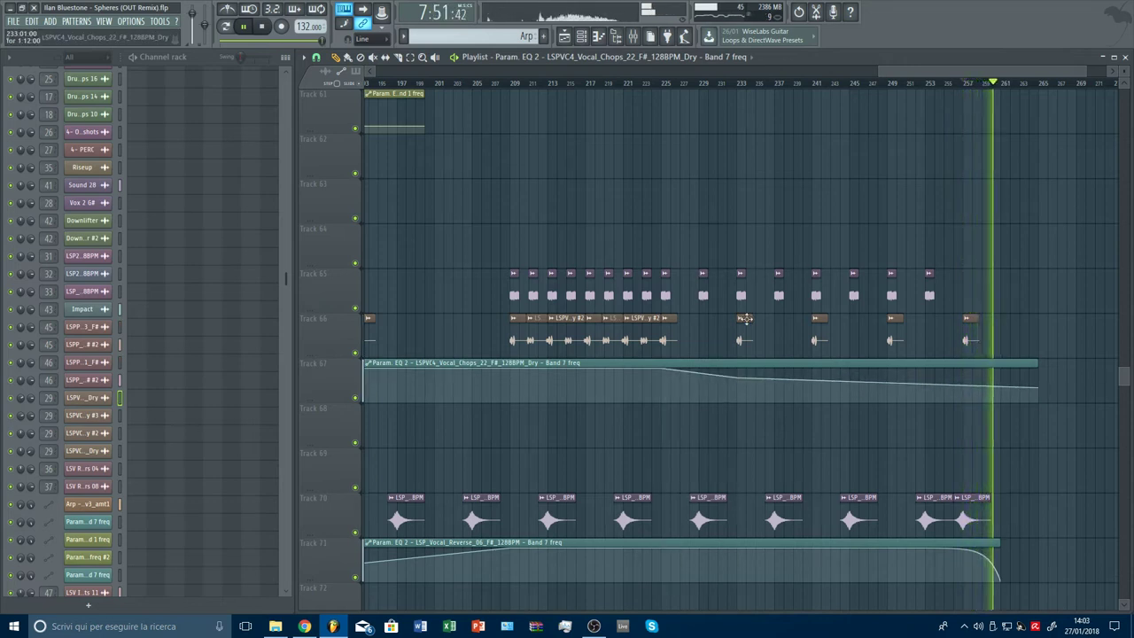
left_click(741, 82)
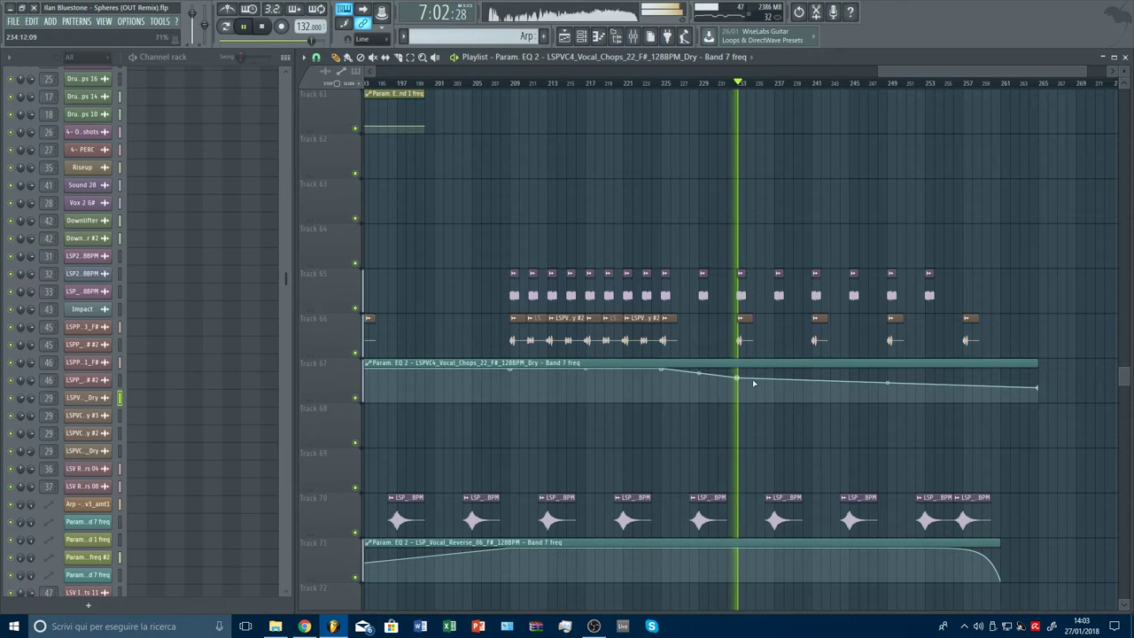
left_click(815, 82)
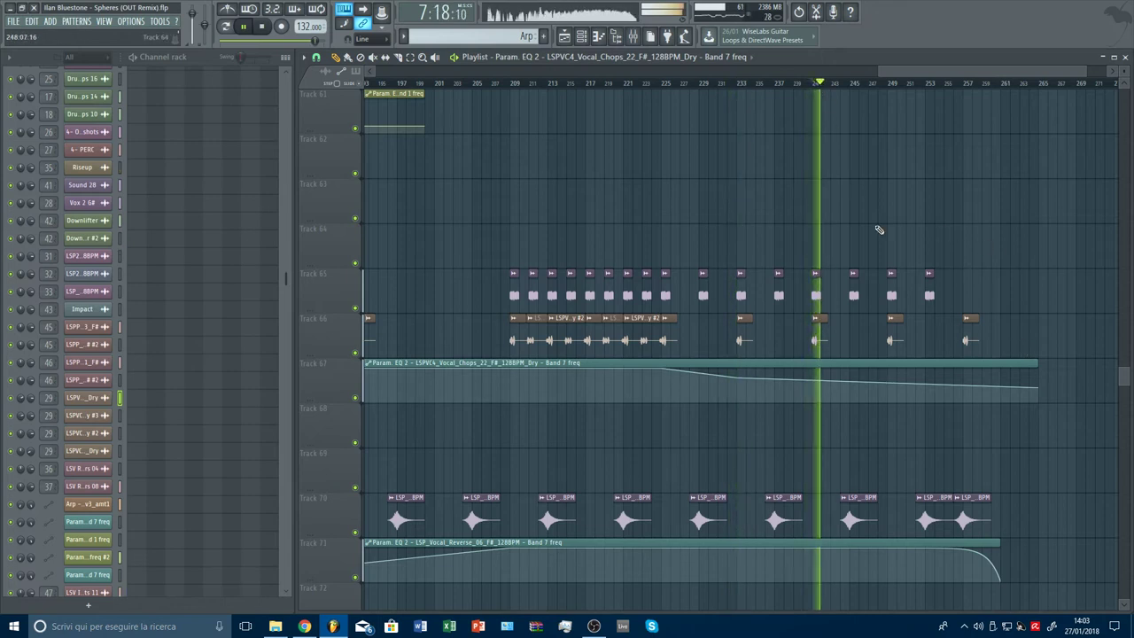
Delete the track 65 clips at bars 225, 233, 241 and 249
right_click(815, 292)
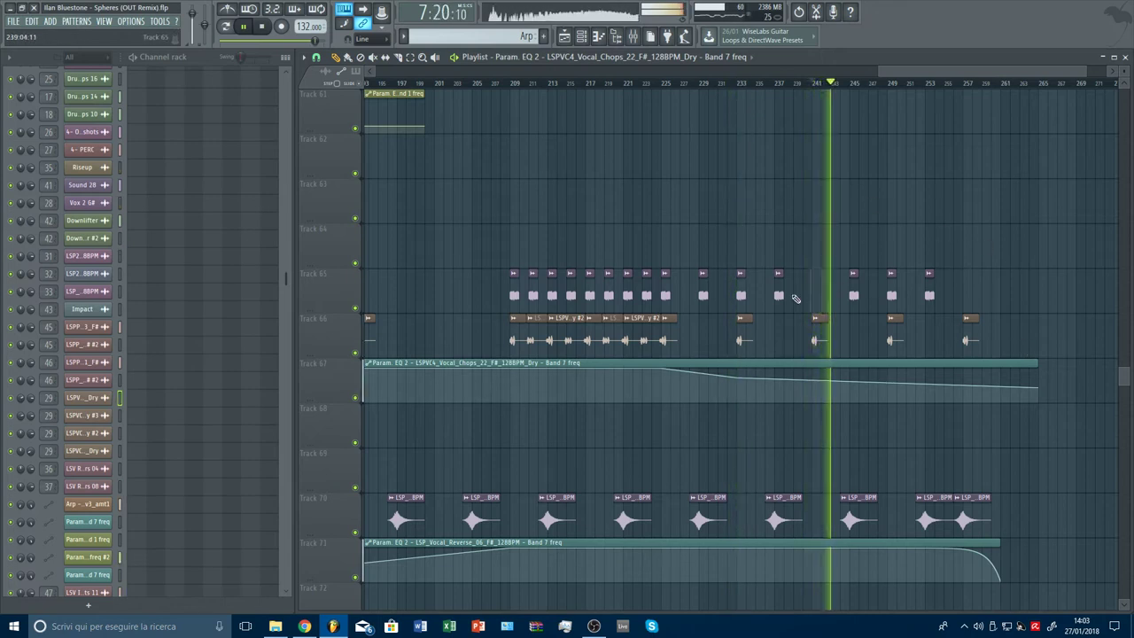
right_click(741, 296)
right_click(666, 295)
right_click(891, 288)
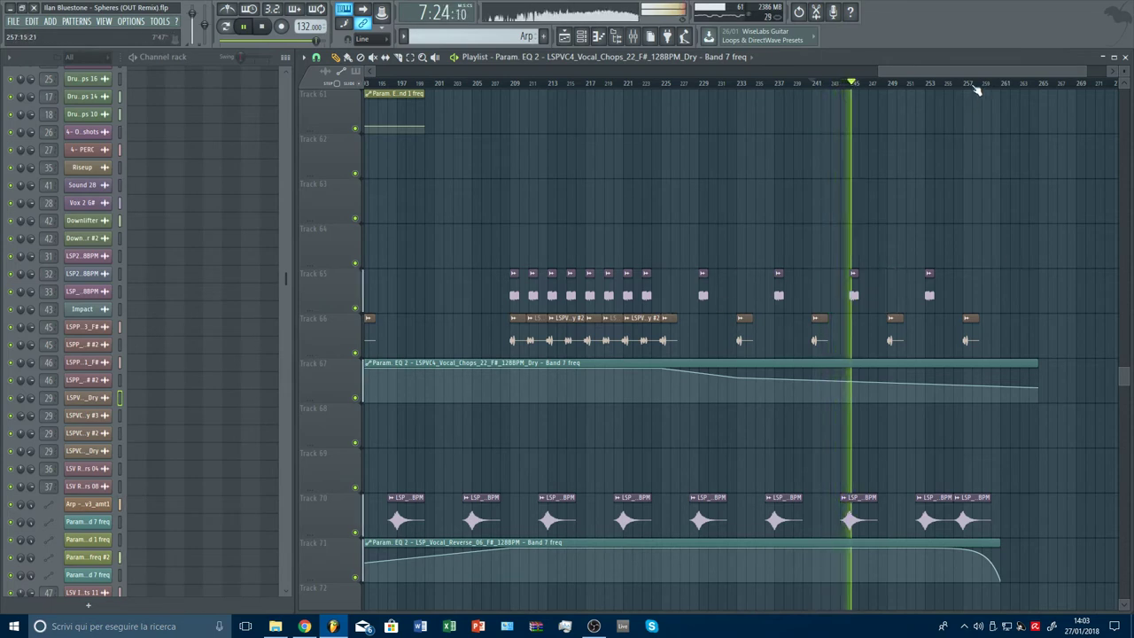
Inspect the LSP_Vocal_Reverse_06 sample's channel settings and its volume on mixer track 30
scroll(992, 88, "down", 3)
scroll(1068, 188, "down", 5)
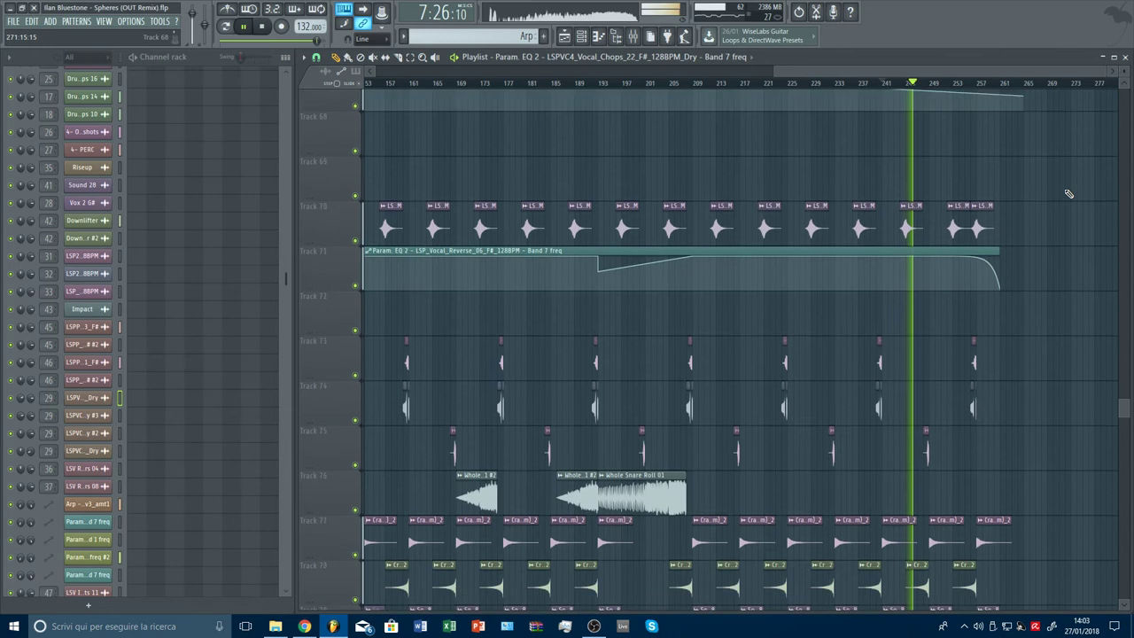
scroll(1069, 194, "down", 4)
scroll(1069, 194, "up", 5)
double_click(911, 239)
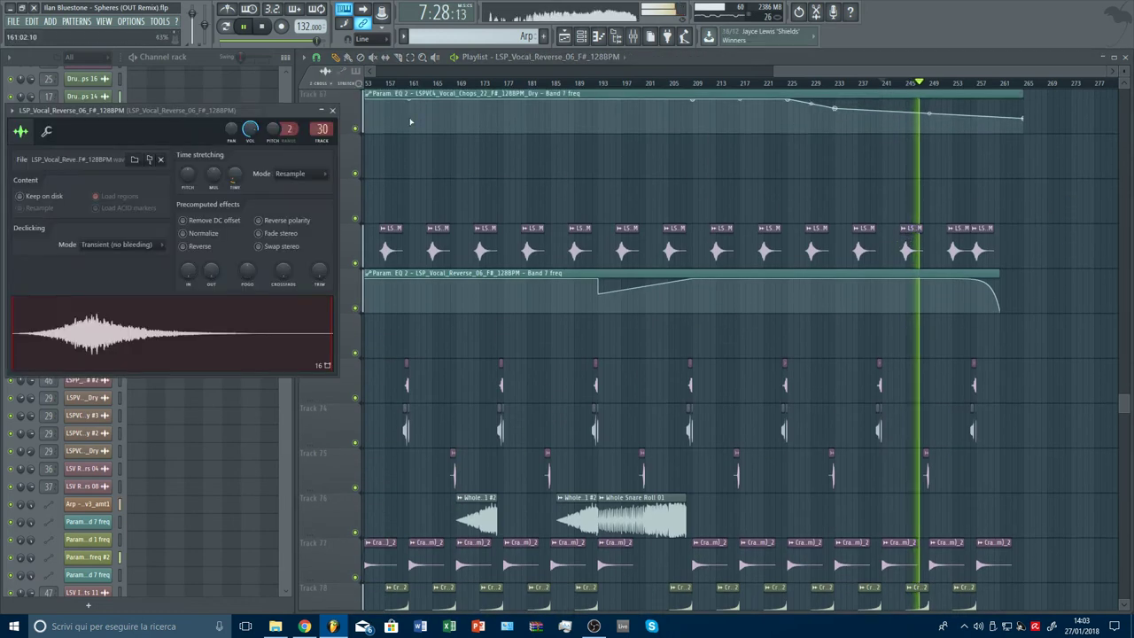
left_click(633, 40)
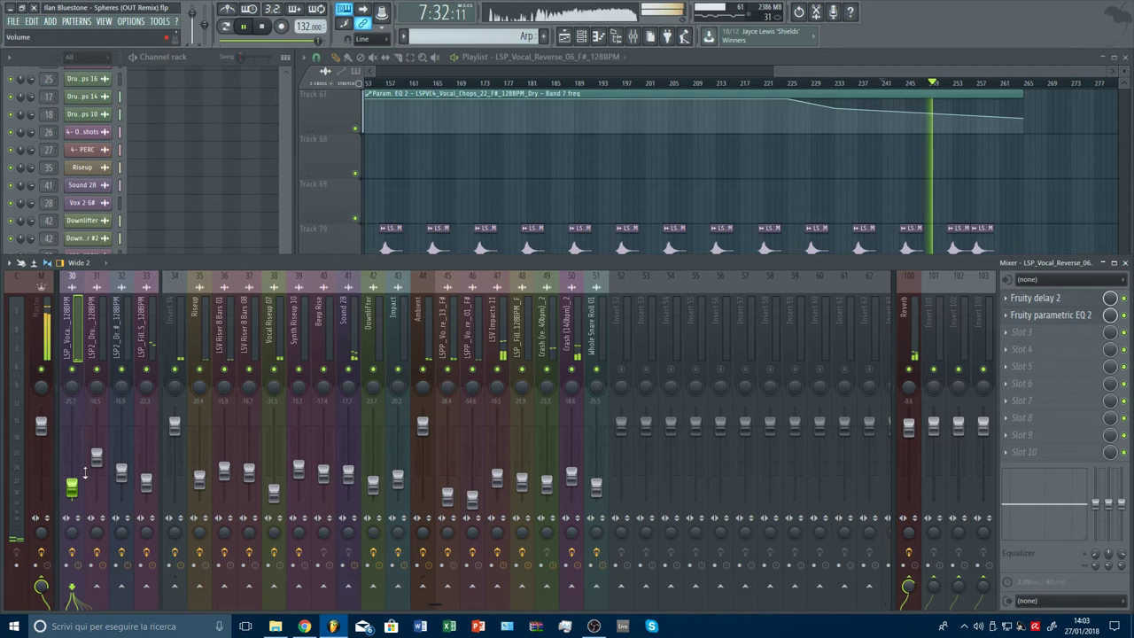
key("F9")
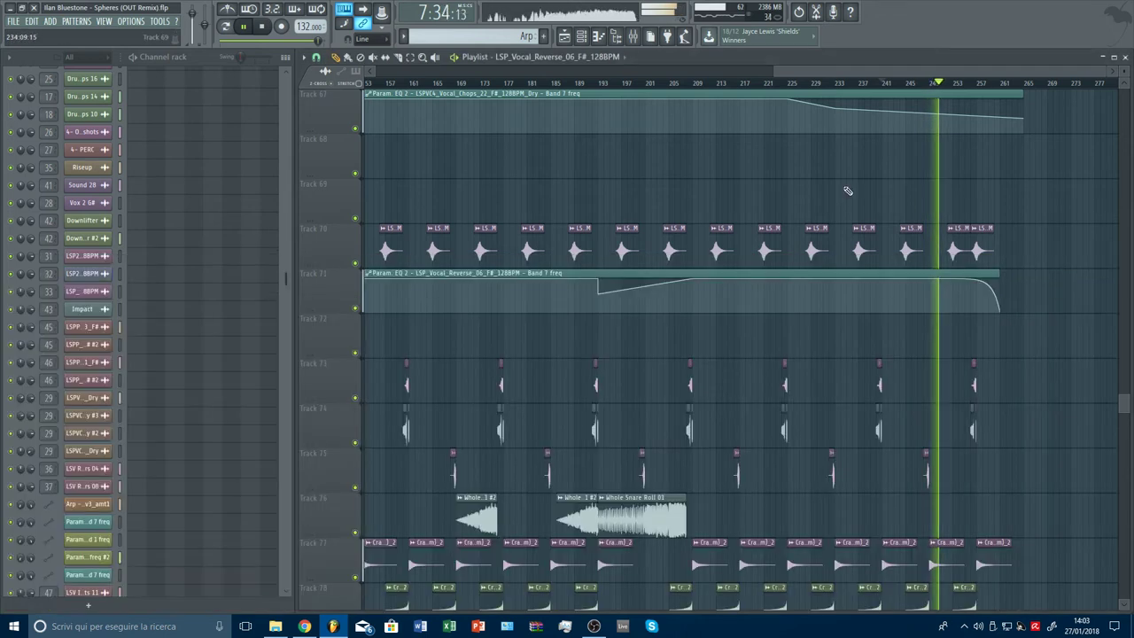
Stop playback and examine the whole arrangement with more tracks and bars in view, from the drums down to the effects
left_click_drag(1124, 403, 1116, 71)
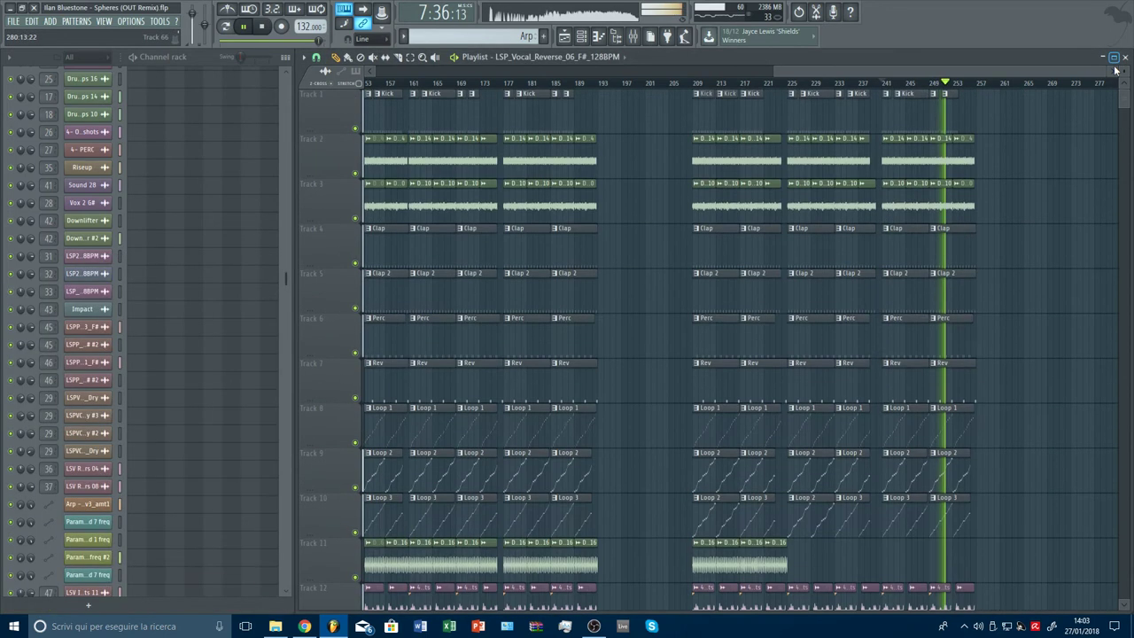
key("space")
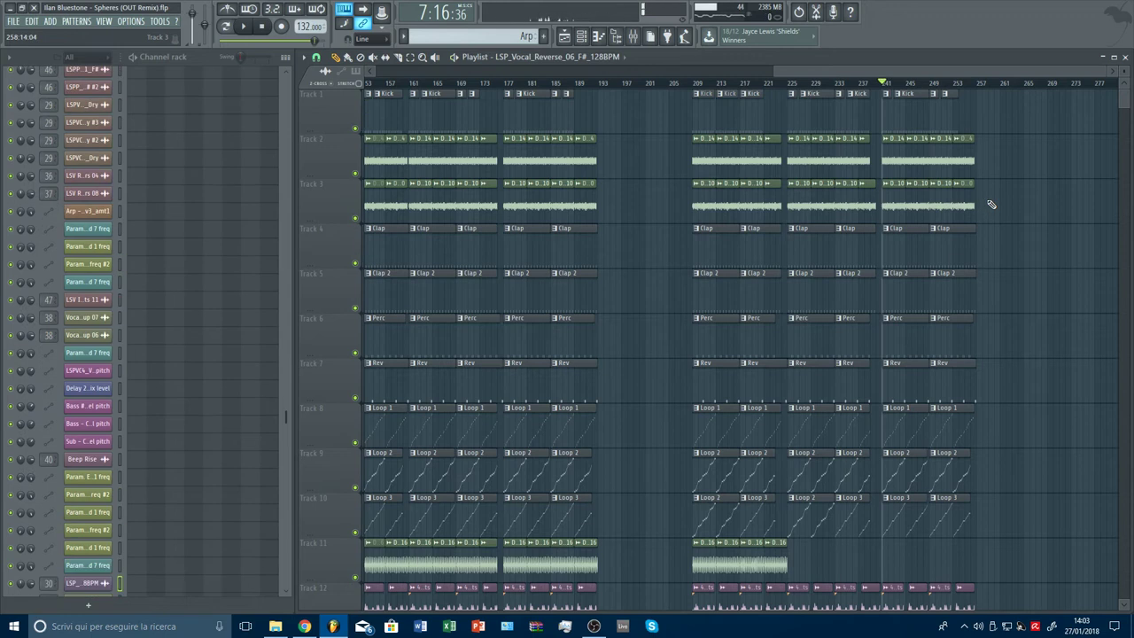
left_click_drag(1123, 76, 1119, 133)
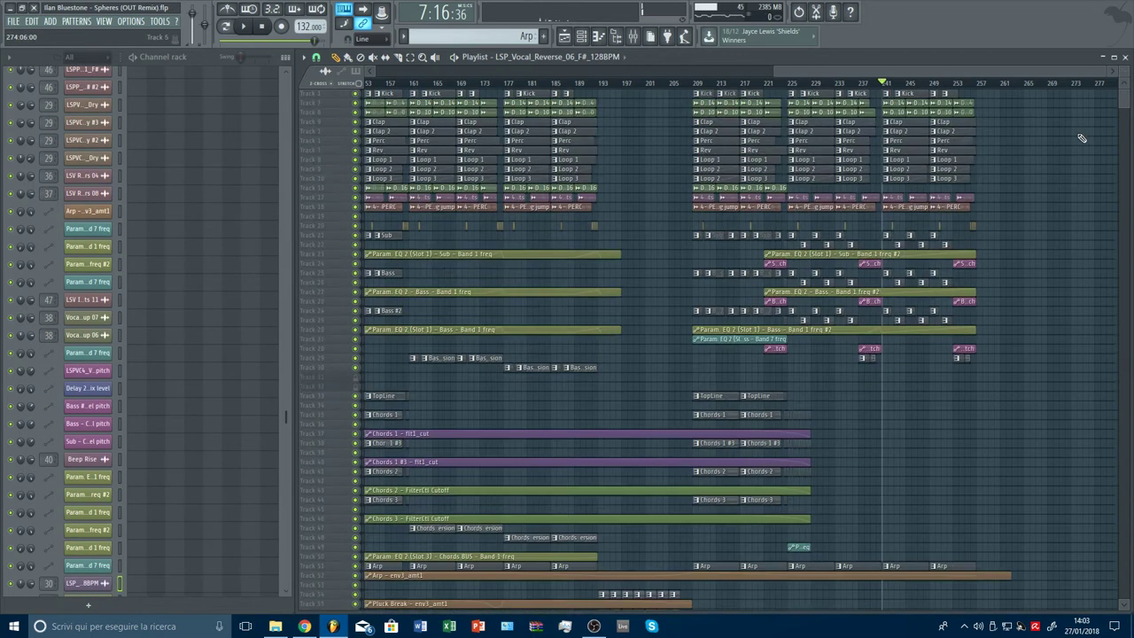
scroll(1080, 139, "down", 3)
scroll(1017, 91, "down", 1)
scroll(1021, 93, "down", 1, "ctrl")
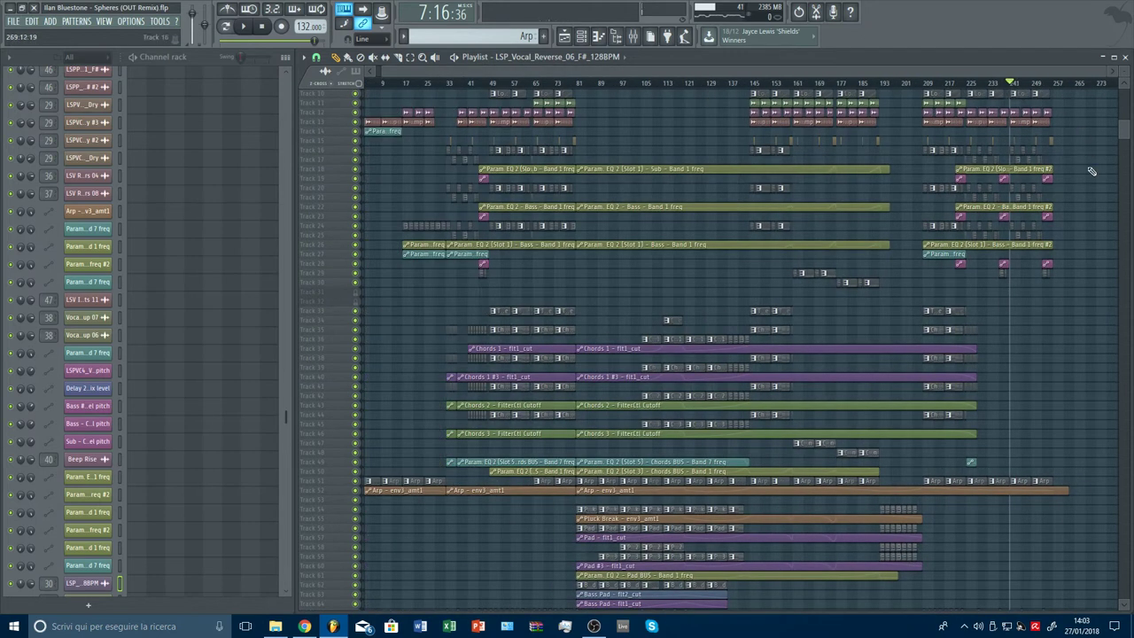
scroll(1092, 171, "down", 5)
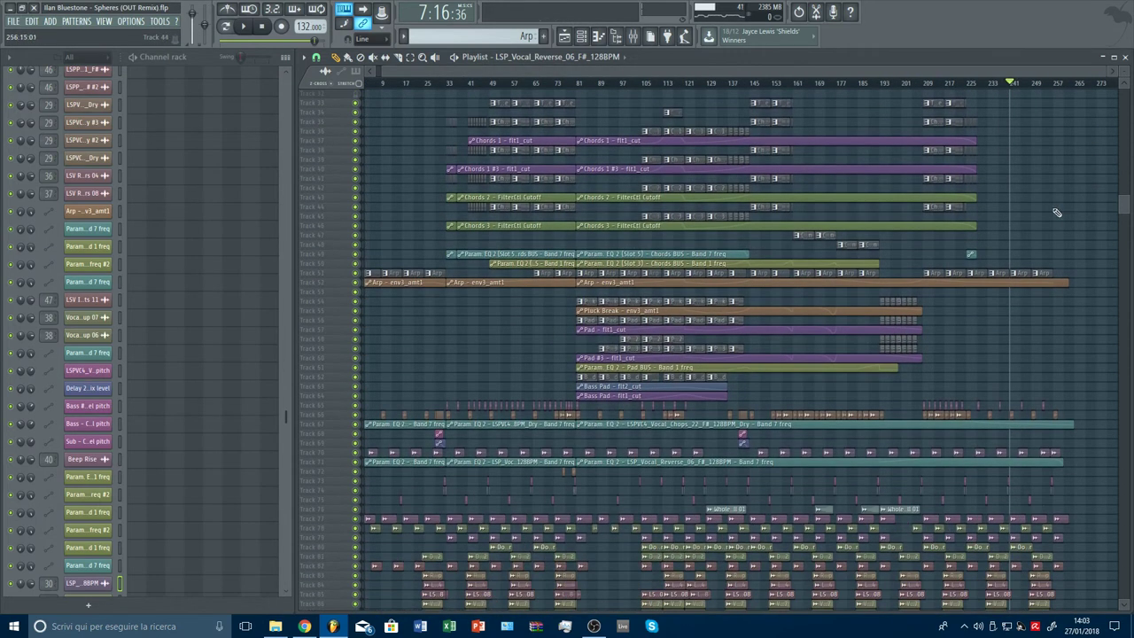
scroll(1062, 241, "down", 1)
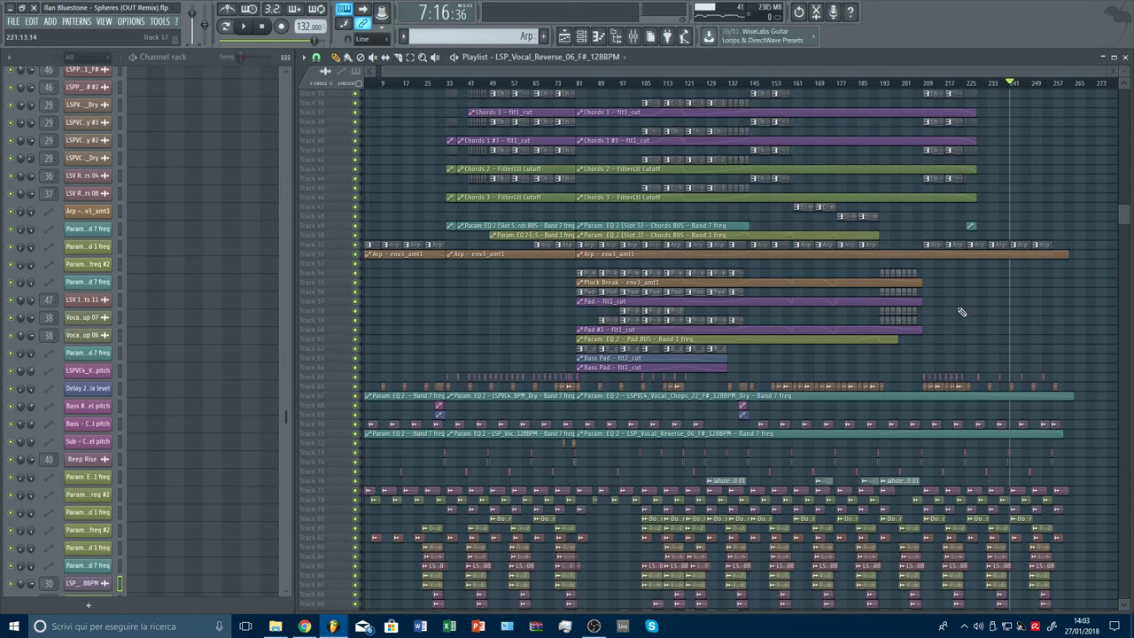
scroll(1079, 325, "down", 1)
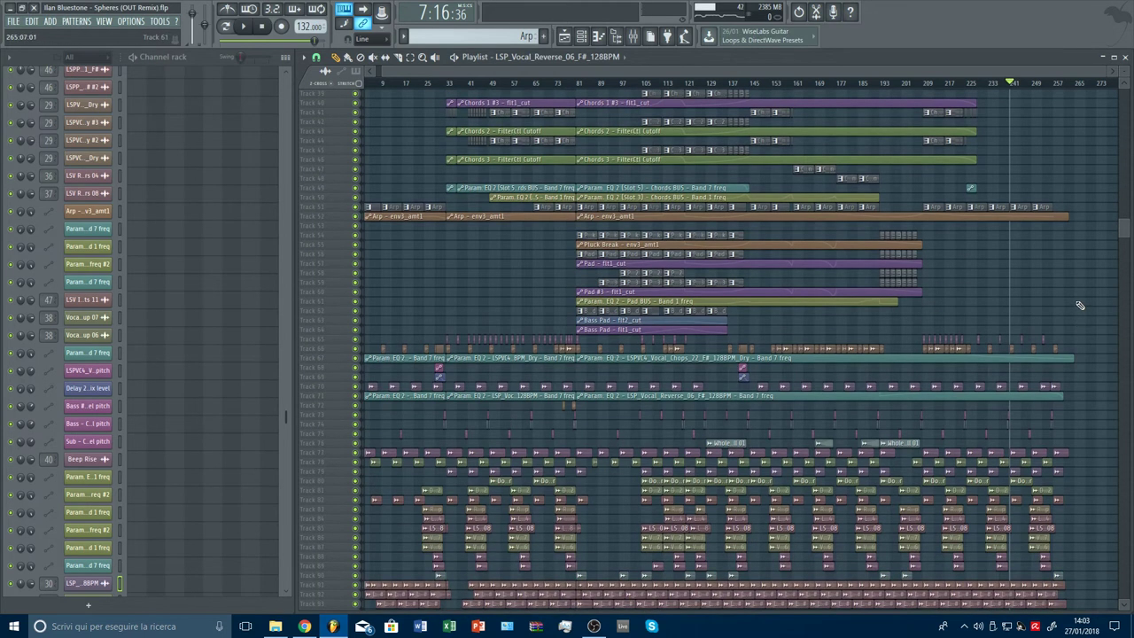
scroll(470, 84, "up", 5)
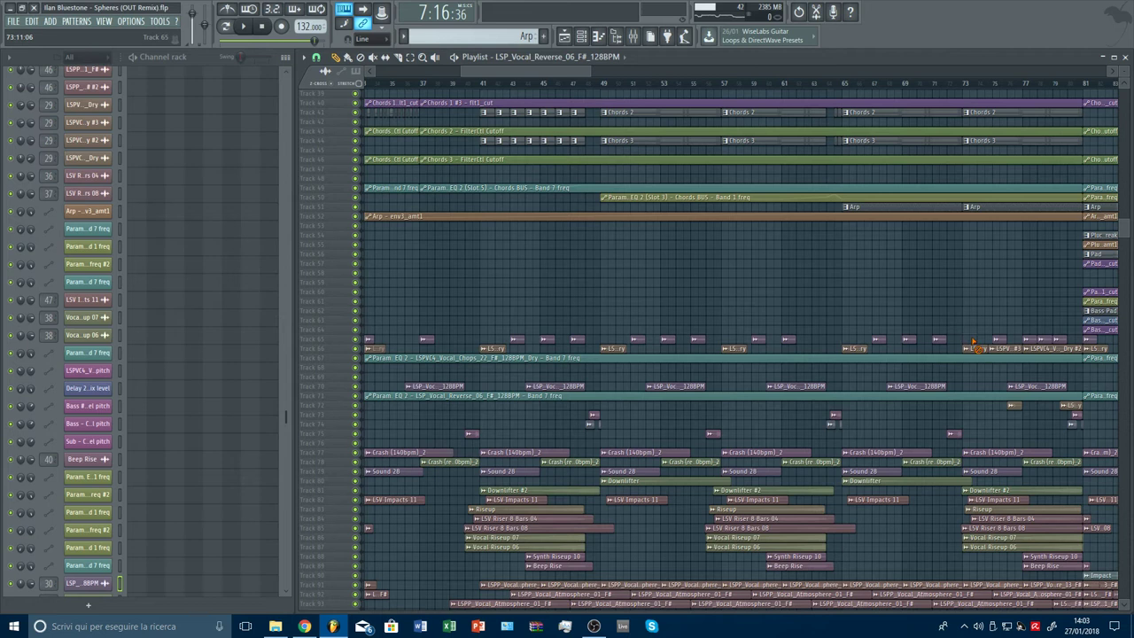
Bring the song's full length into view and examine the lower tracks down to the vocal atmospheres
scroll(930, 82, "down", 5)
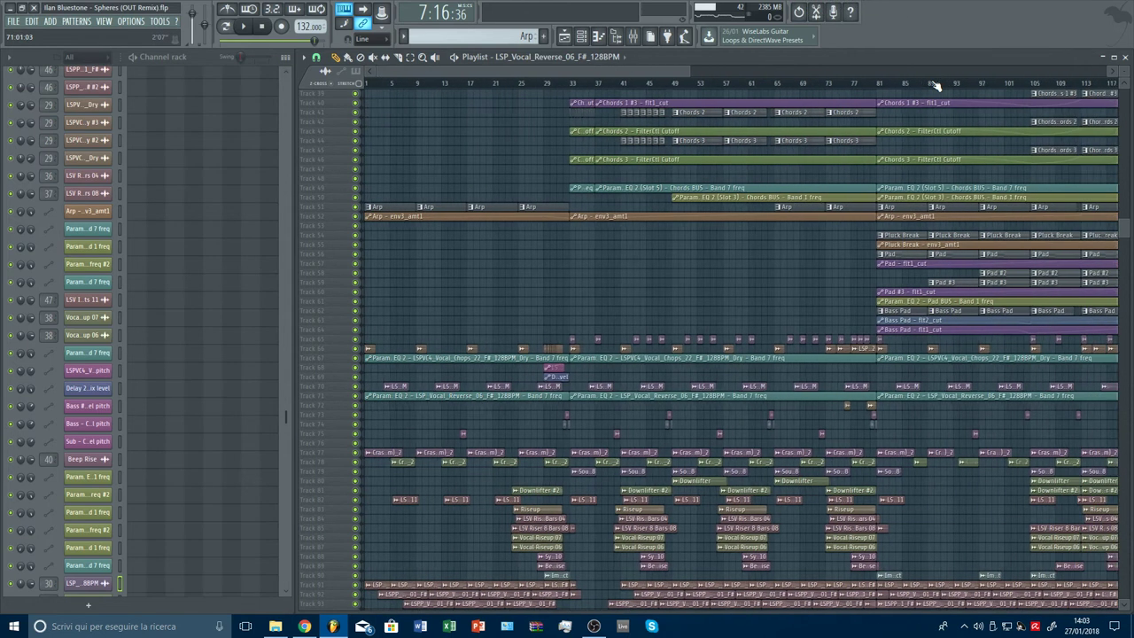
scroll(938, 85, "down", 3)
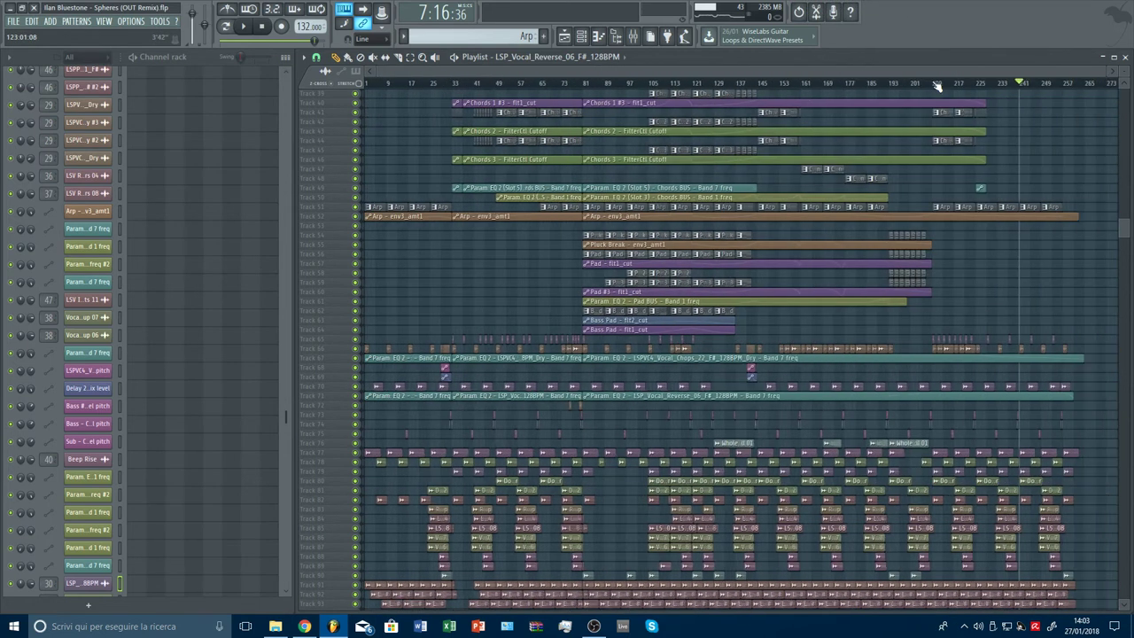
scroll(938, 85, "down", 1)
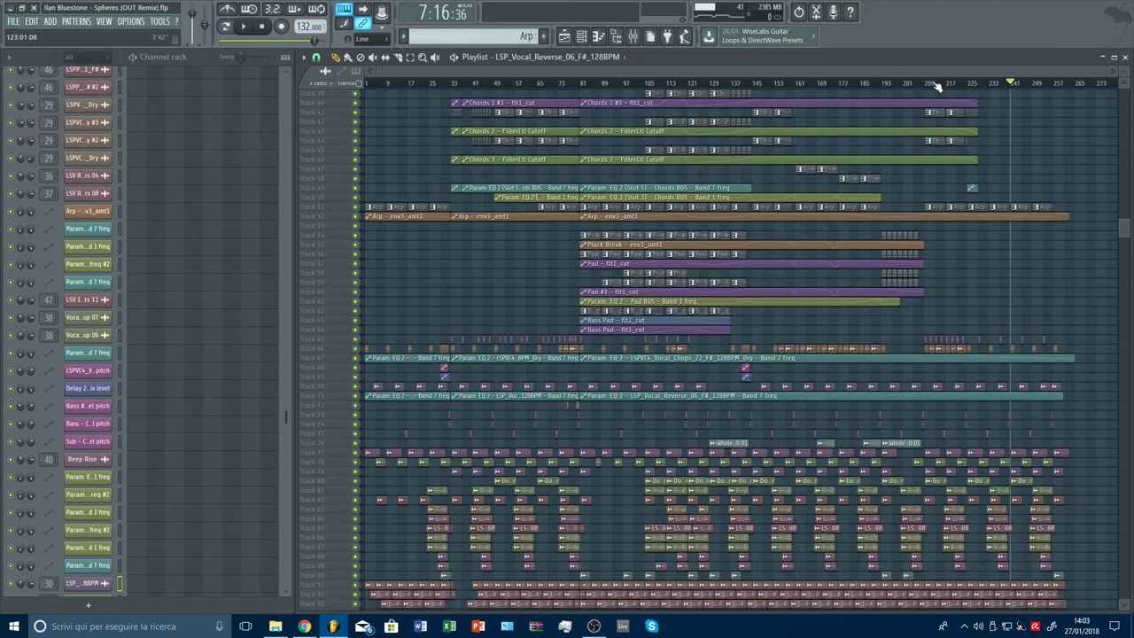
scroll(1112, 291, "down", 3)
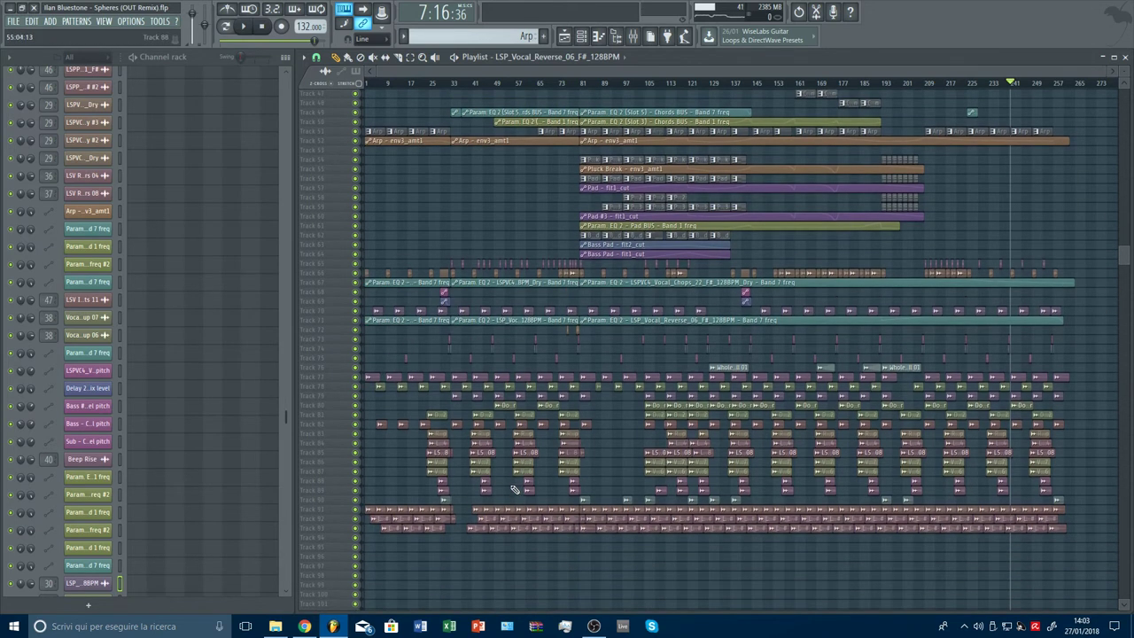
Switch to OBS to check the recording's audio mixer, and return to the FL Studio playlist
left_click(603, 624)
mouse_move(935, 530)
left_mouse_down()
mouse_move(938, 571)
mouse_move(933, 544)
left_mouse_up()
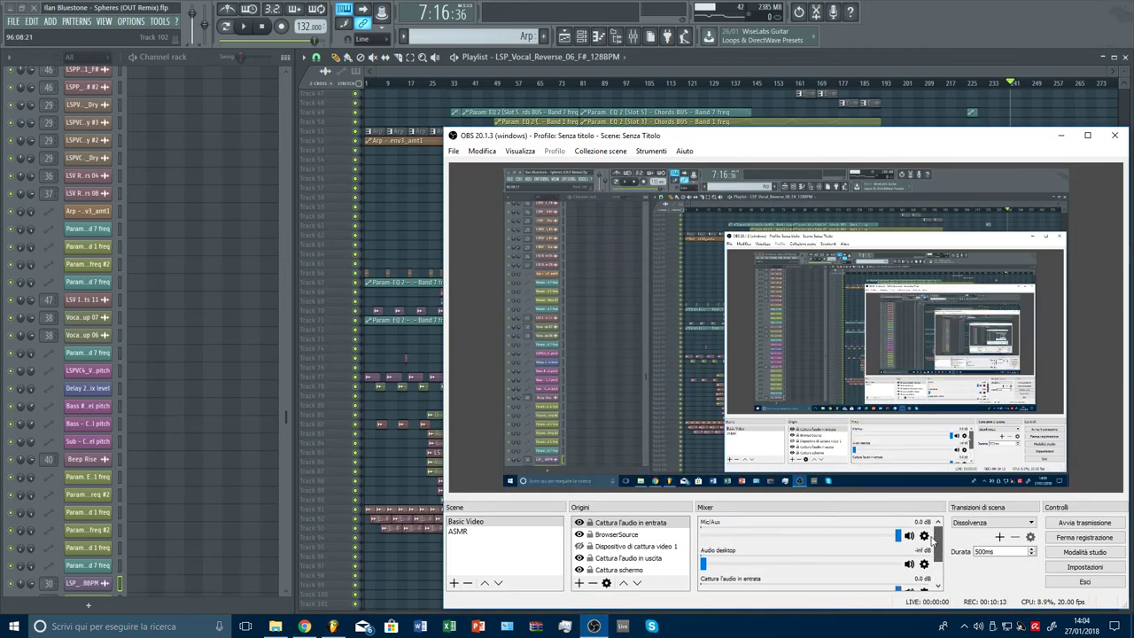
left_click(886, 78)
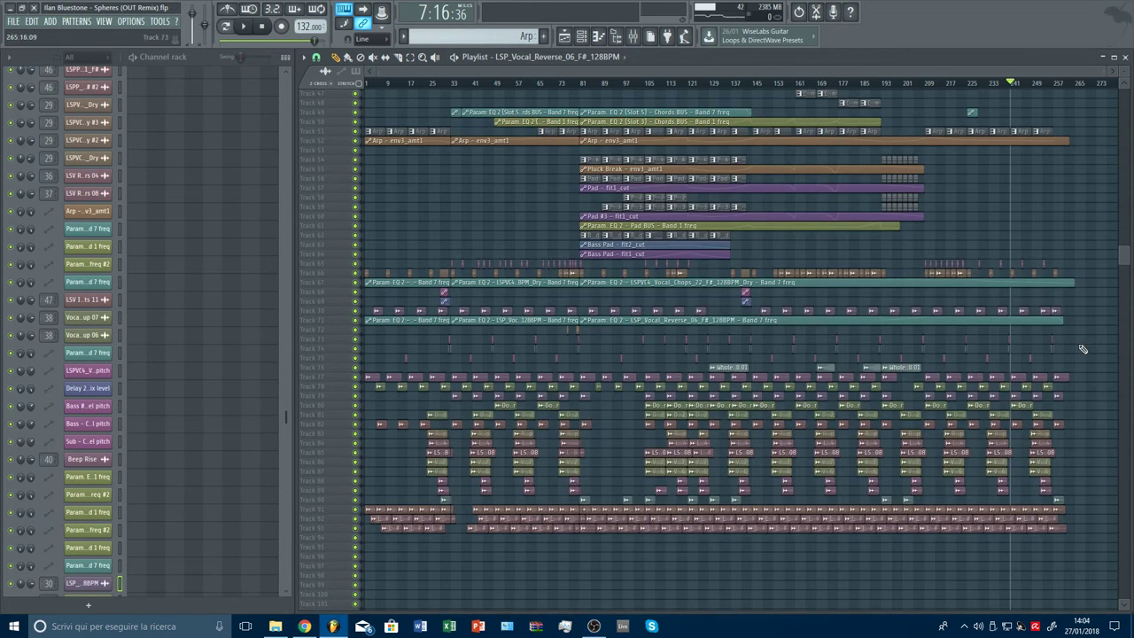
Examine the full-length arrangement across the sub, bass, chord, pad and vocal tracks
scroll(1097, 360, "up", 6)
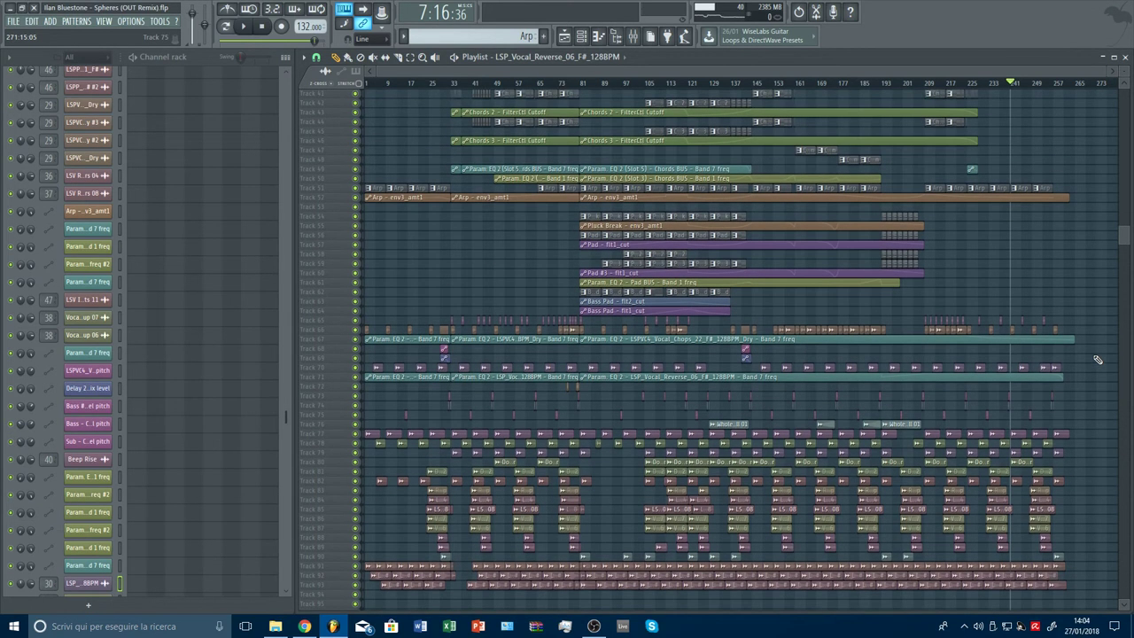
scroll(1097, 360, "up", 10)
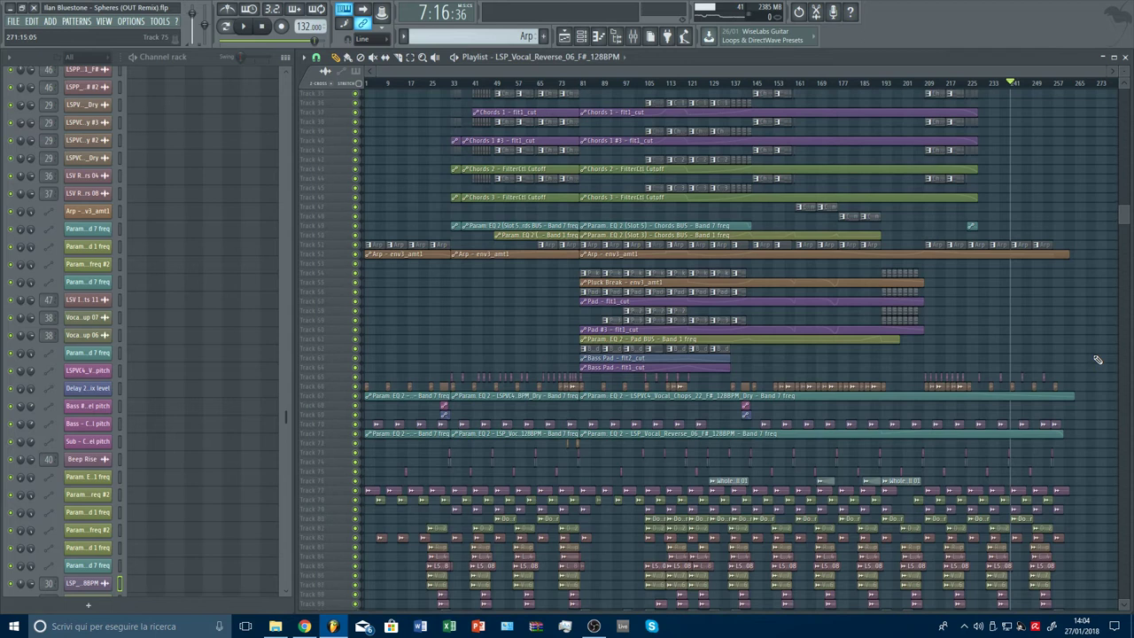
scroll(1097, 360, "up", 6)
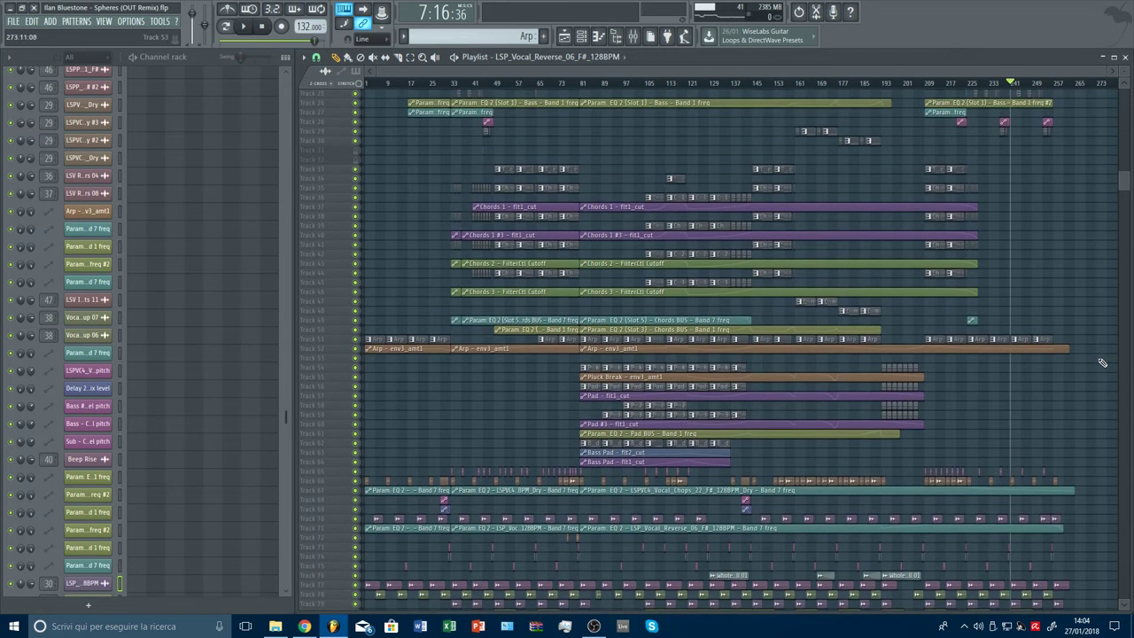
scroll(1103, 362, "up", 2)
scroll(1102, 362, "up", 2)
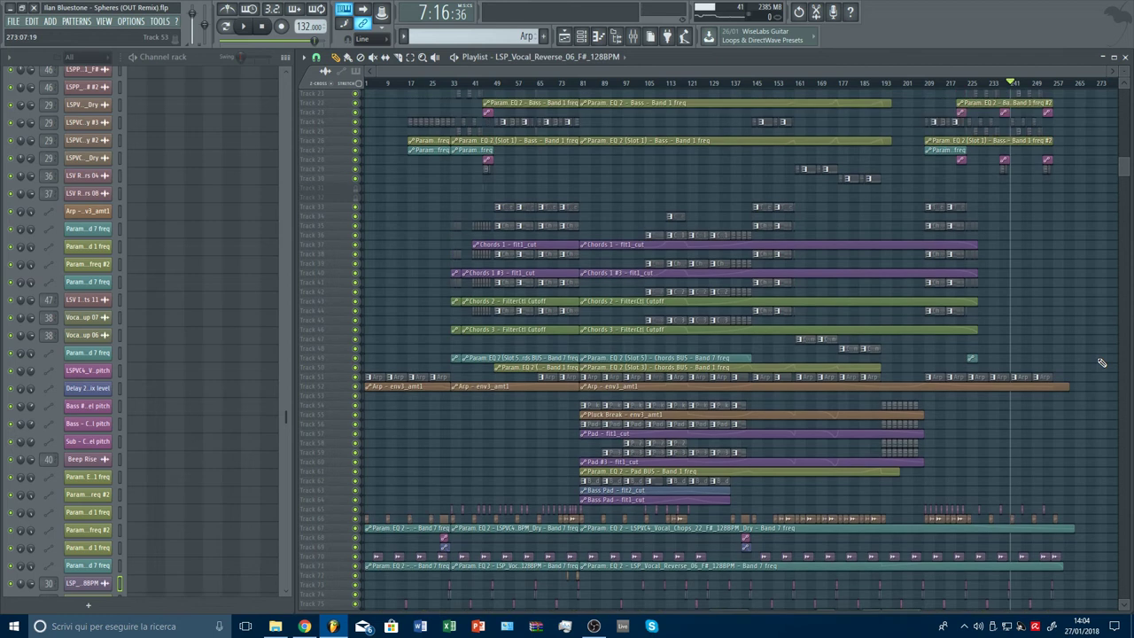
scroll(1102, 362, "up", 3)
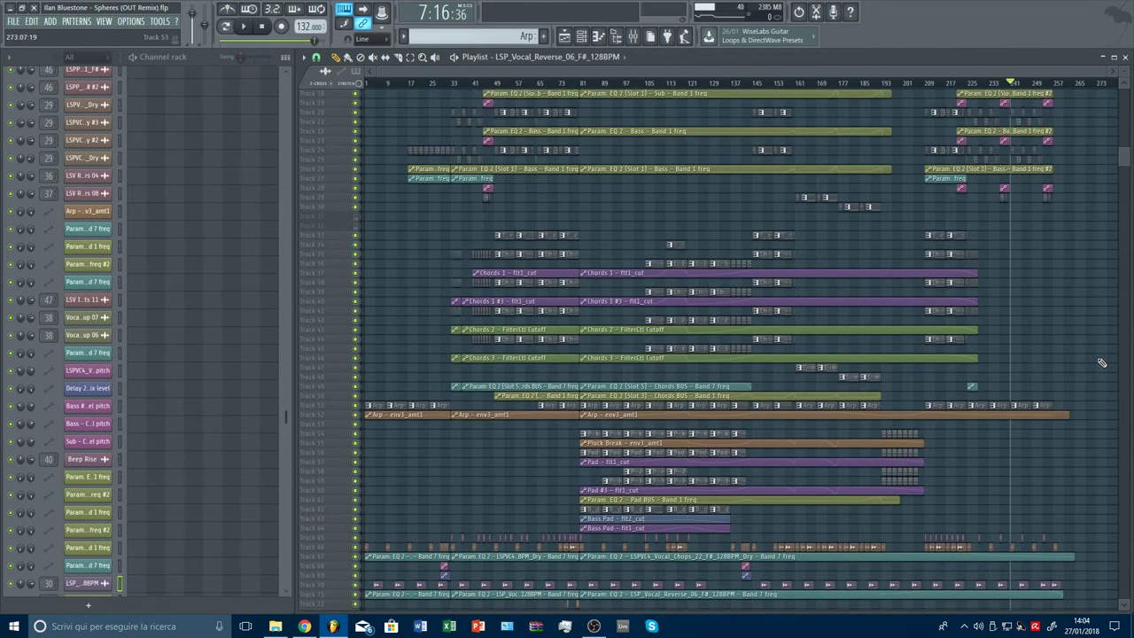
scroll(1103, 363, "down", 15)
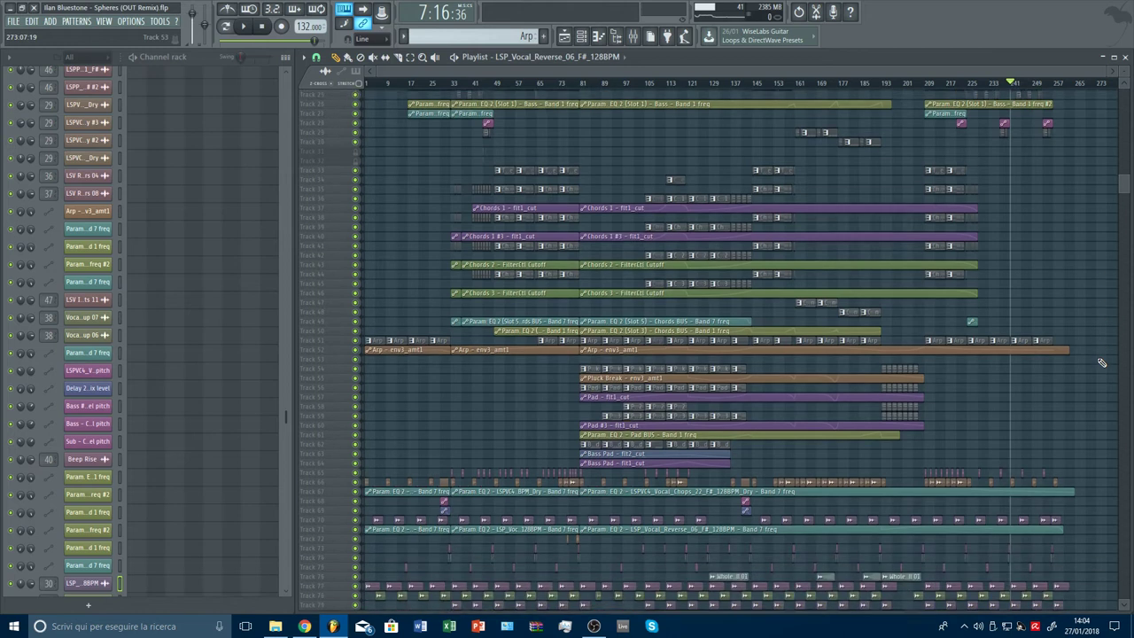
scroll(1103, 362, "down", 1)
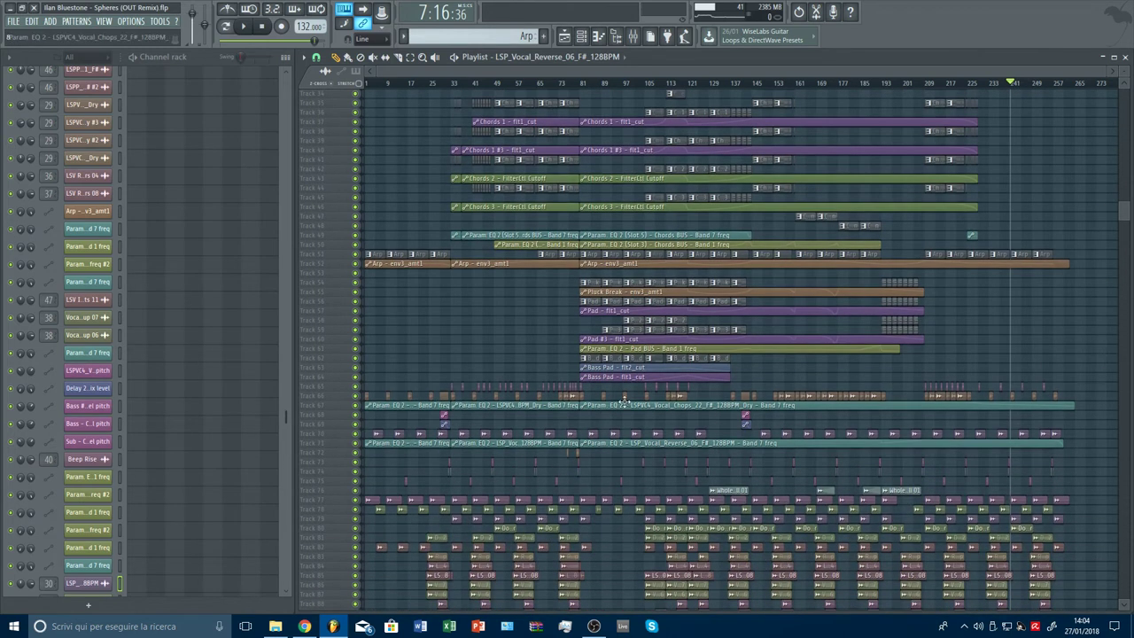
Copy the vocal chop fill with its pitch and Delay 2 mix level automation from bar 29 to bar 205 on tracks 66, 68 and 69
scroll(437, 93, "up", 7)
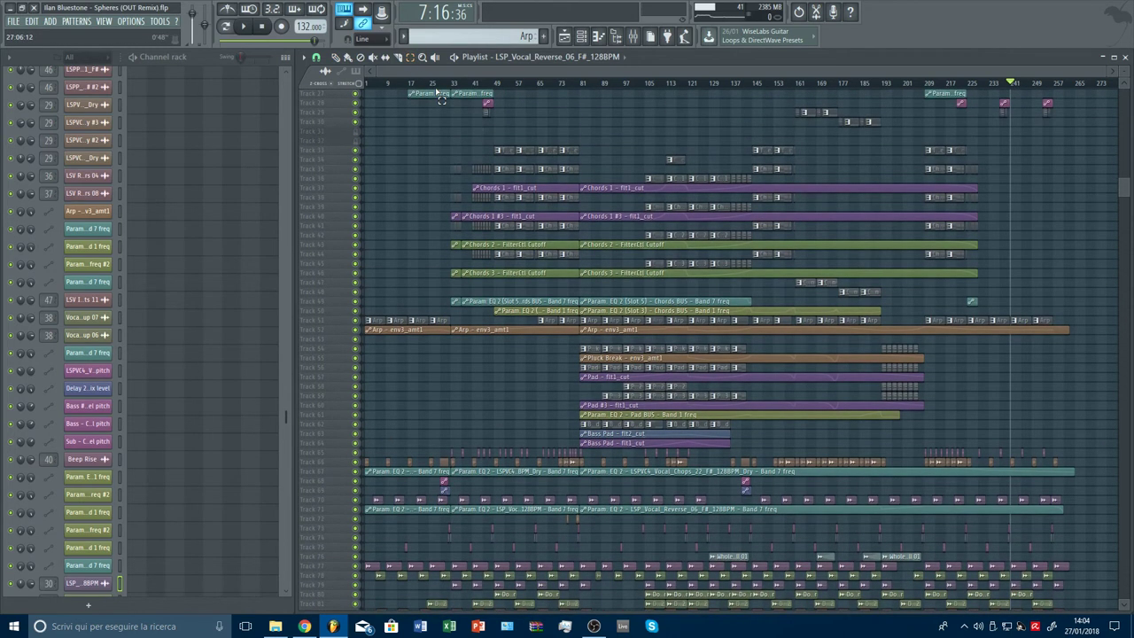
scroll(435, 87, "up", 7)
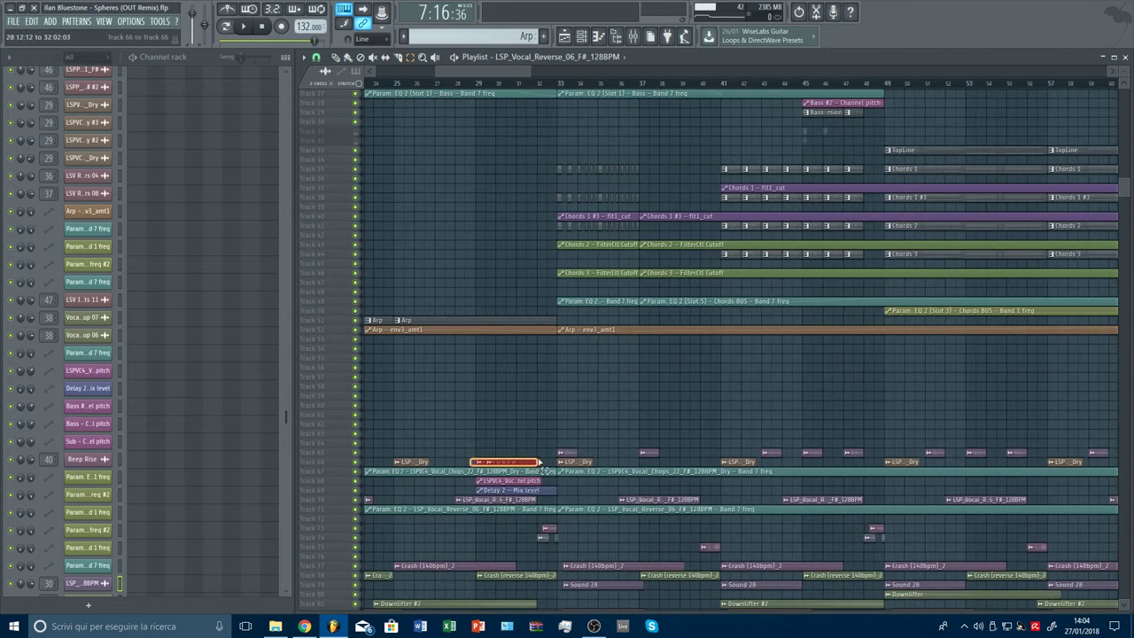
left_click_drag(538, 461, 510, 490)
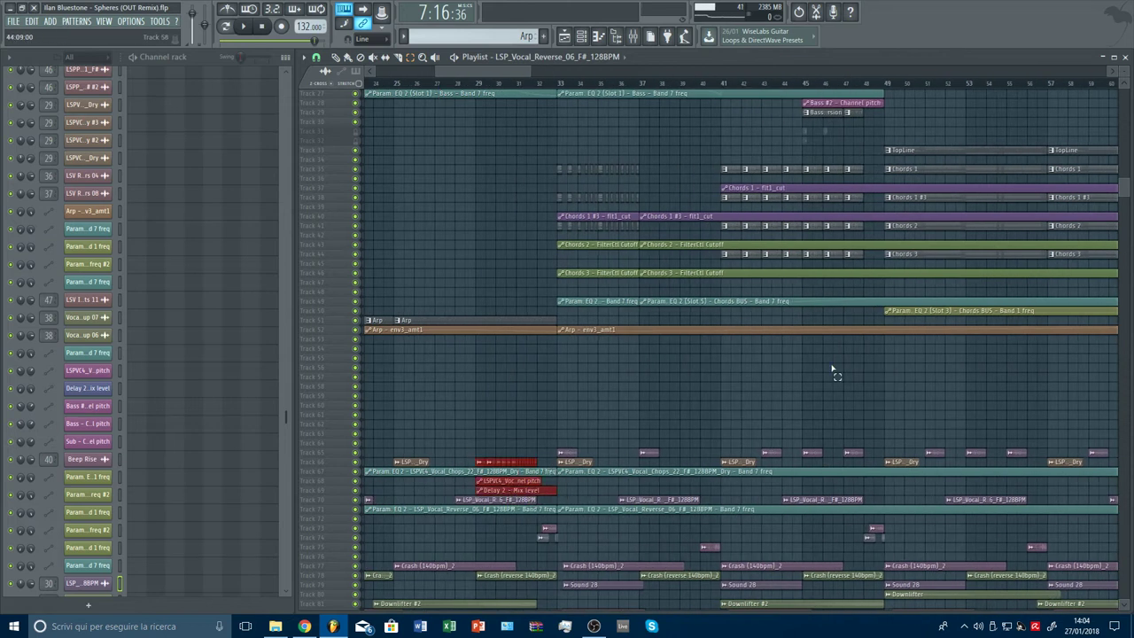
scroll(678, 458, "up", 5)
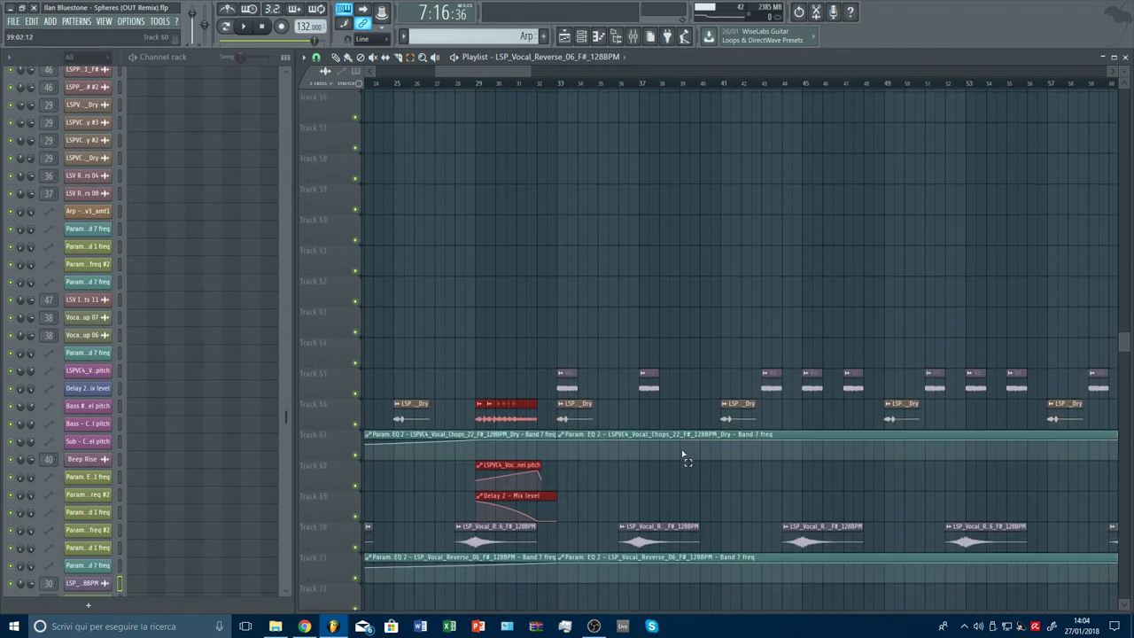
left_click_drag(529, 76, 1107, 76)
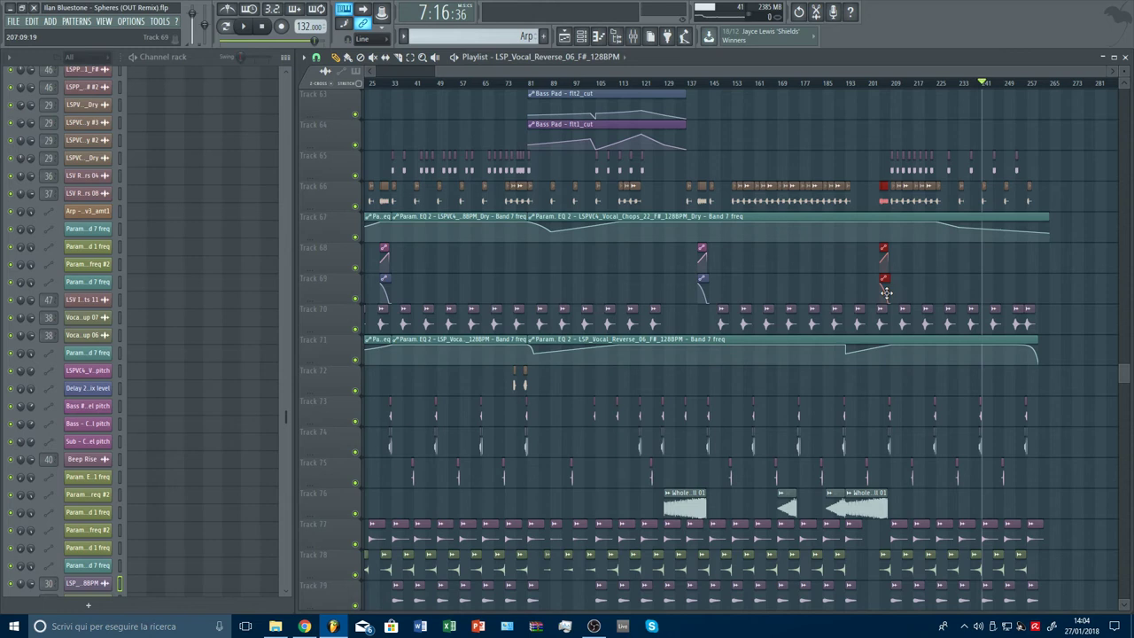
scroll(897, 87, "up", 4)
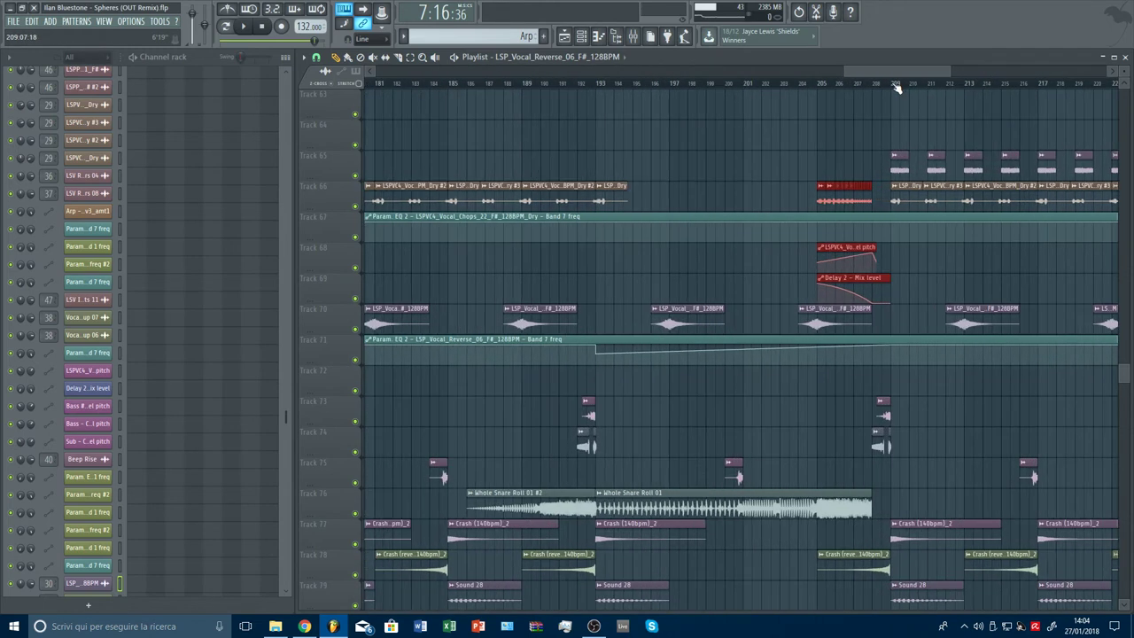
scroll(897, 87, "down", 4)
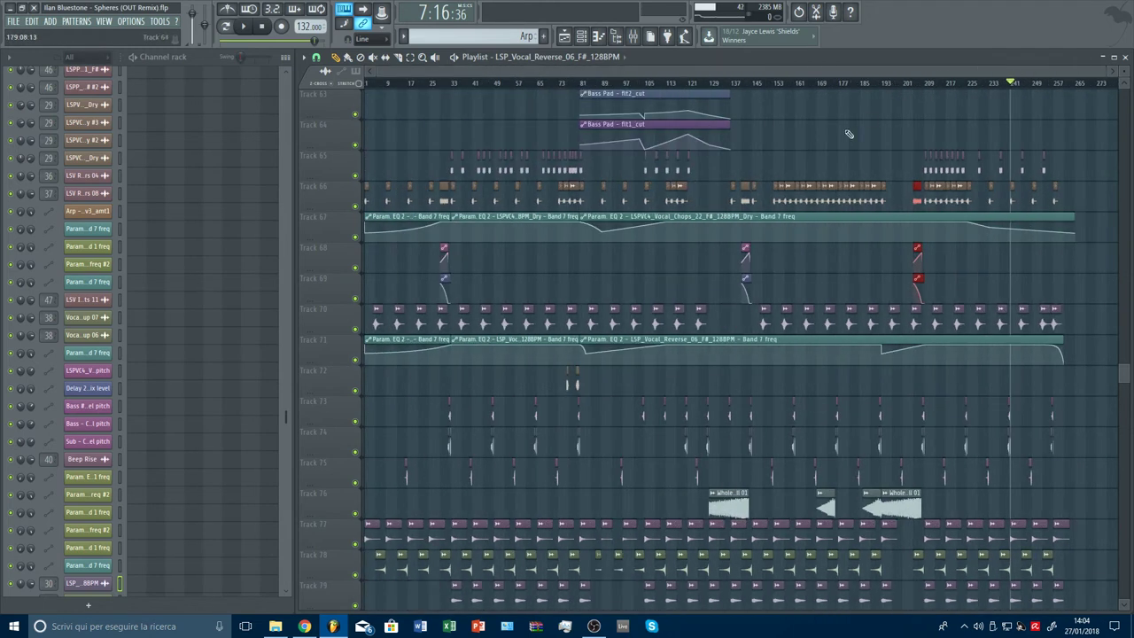
Trim the last Drum Loops 16 clip on track 11 so it ends at bar 224
scroll(860, 151, "up", 5)
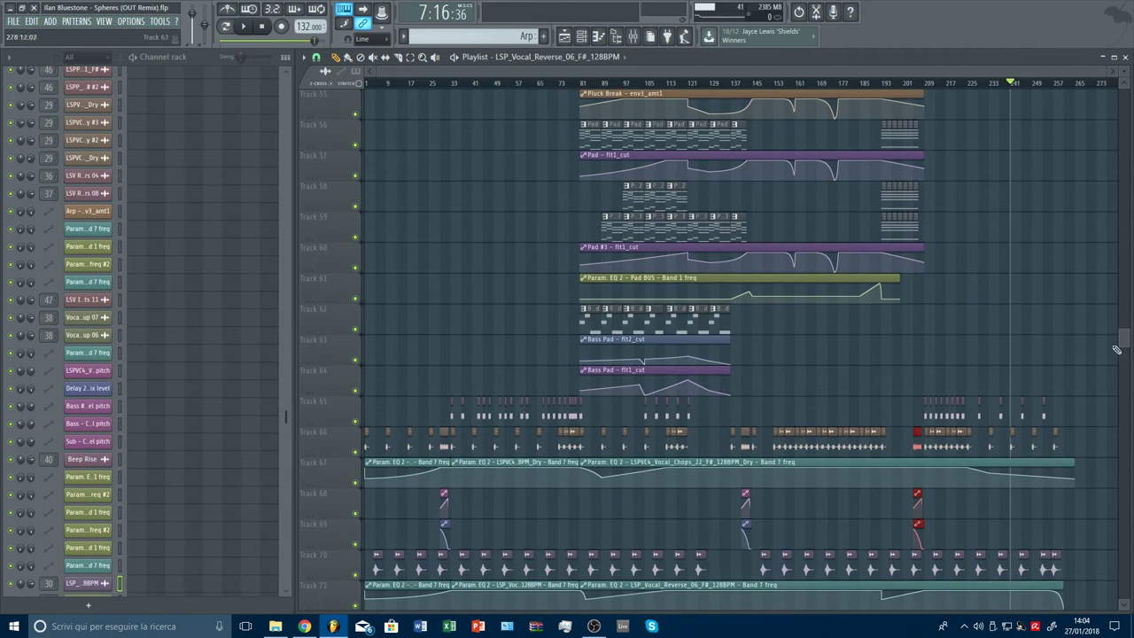
left_click_drag(1125, 341, 1099, 183)
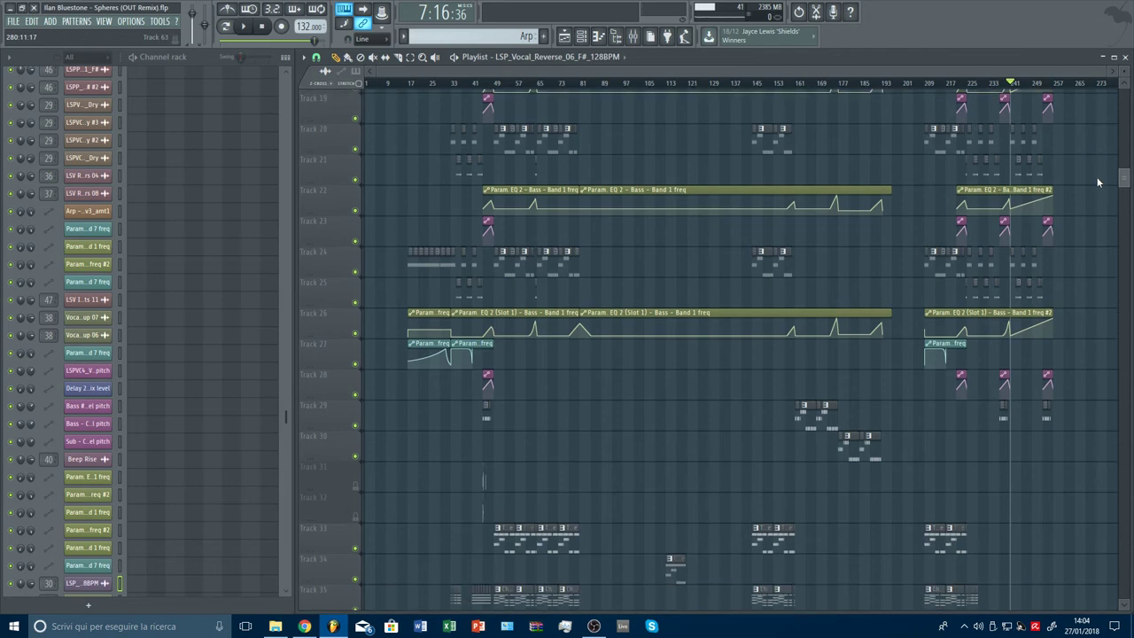
scroll(1028, 86, "up", 3)
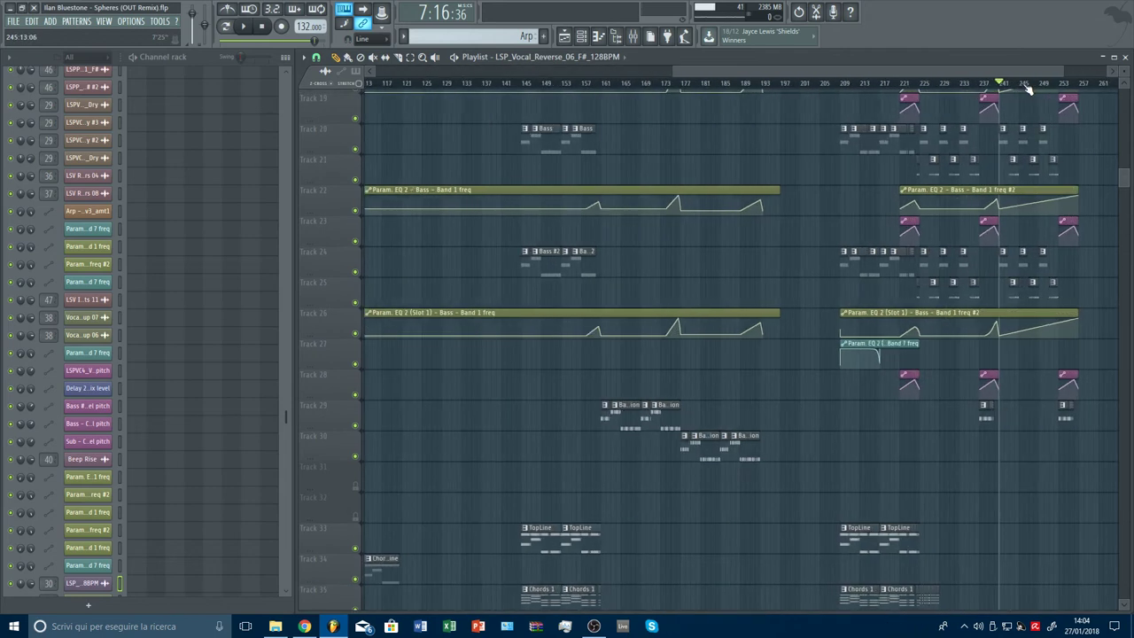
scroll(1028, 89, "down", 3)
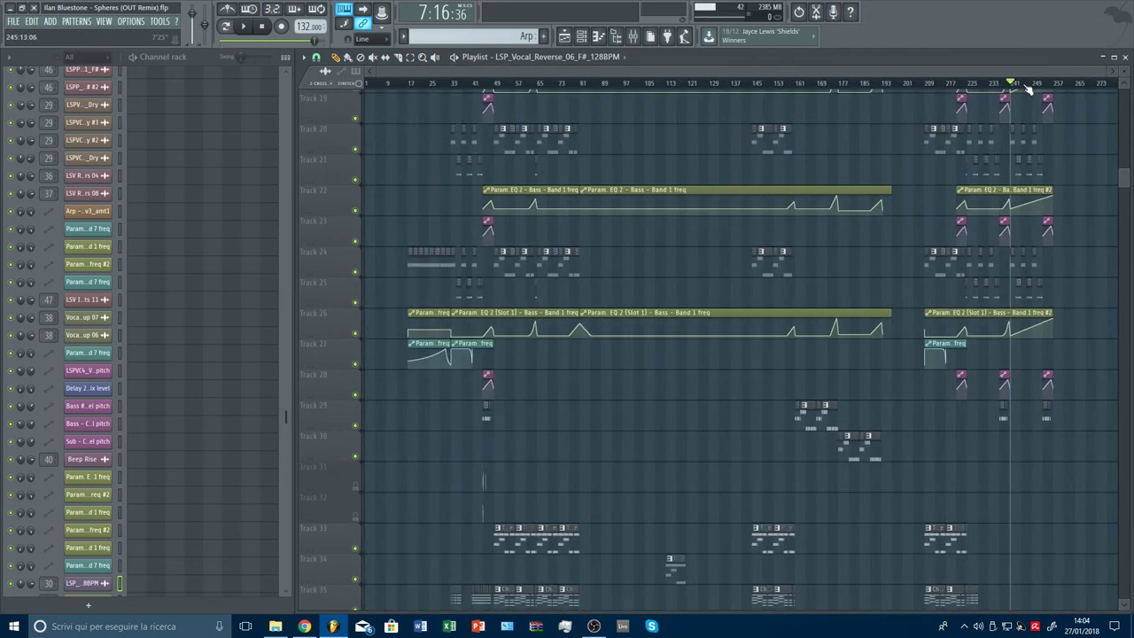
left_click_drag(1123, 195, 1124, 101)
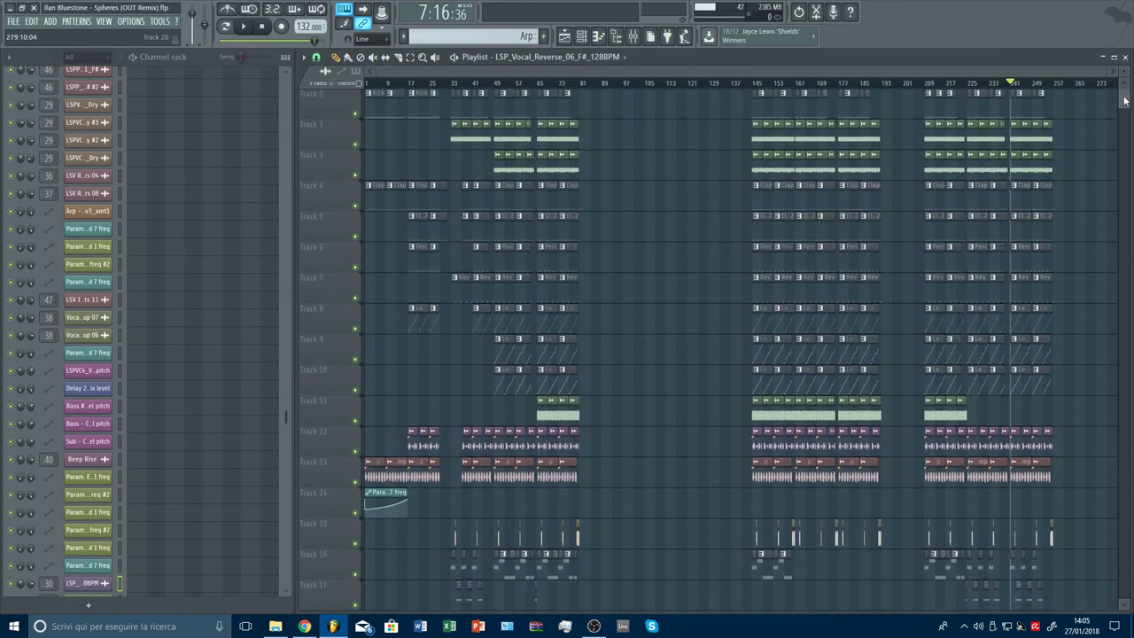
scroll(1095, 88, "up", 2)
scroll(1095, 89, "up", 2)
scroll(1018, 349, "down", 3)
scroll(1016, 353, "up", 3)
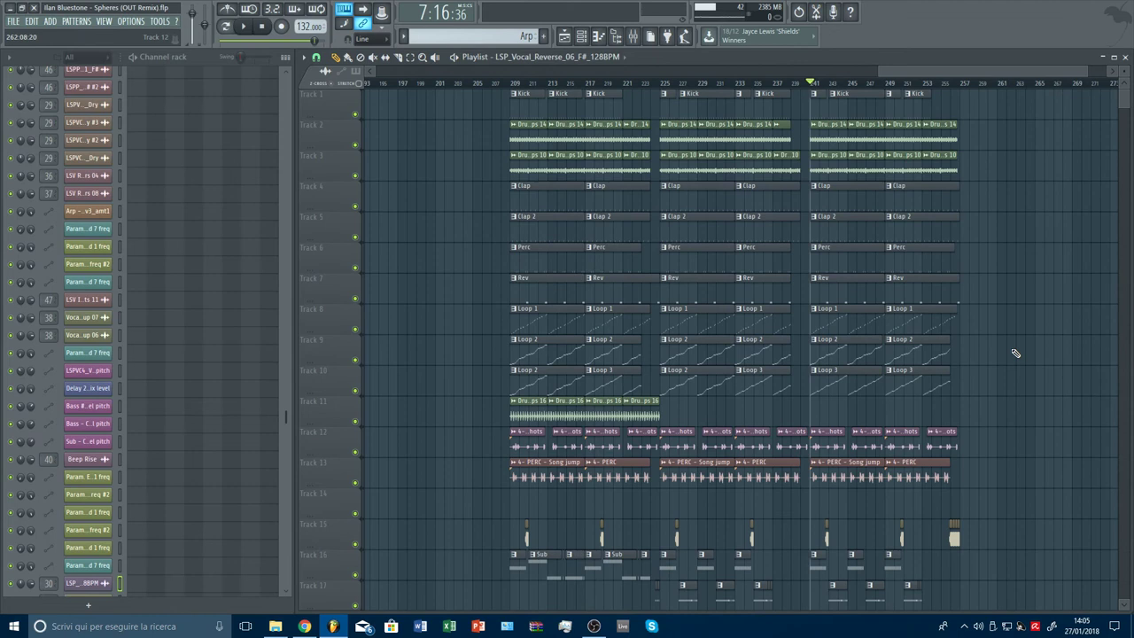
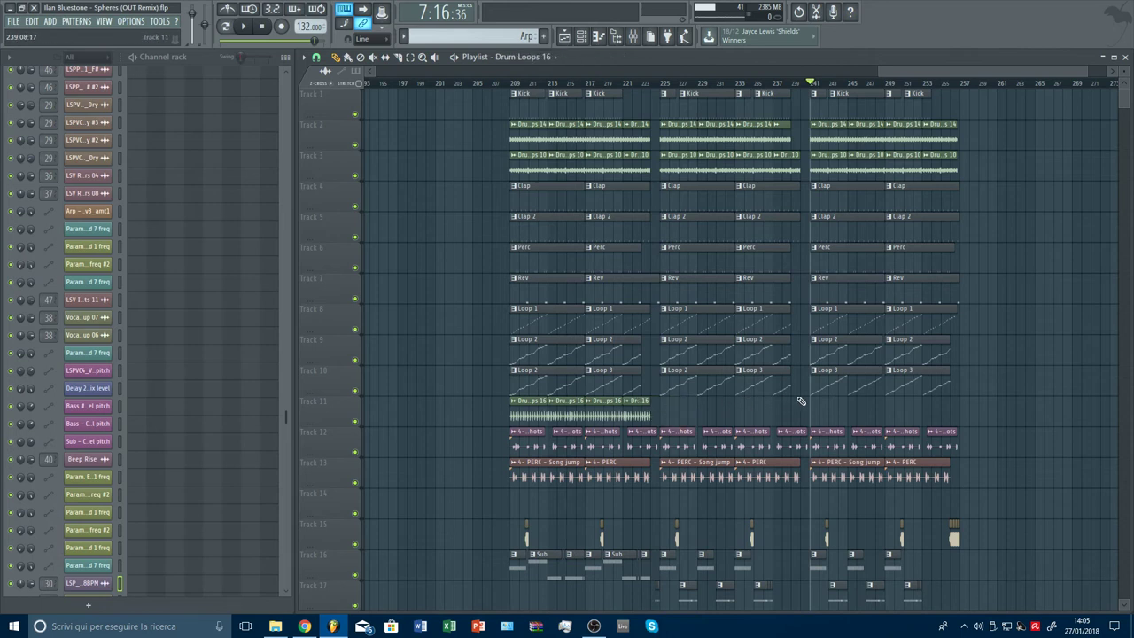
Delete the loop clips at bars 241 and 249 on tracks 8 to 10, and the Perc clip at bar 249
right_click(842, 387)
right_click(930, 388)
right_click(914, 356)
right_click(849, 354)
right_click(851, 326)
right_click(922, 327)
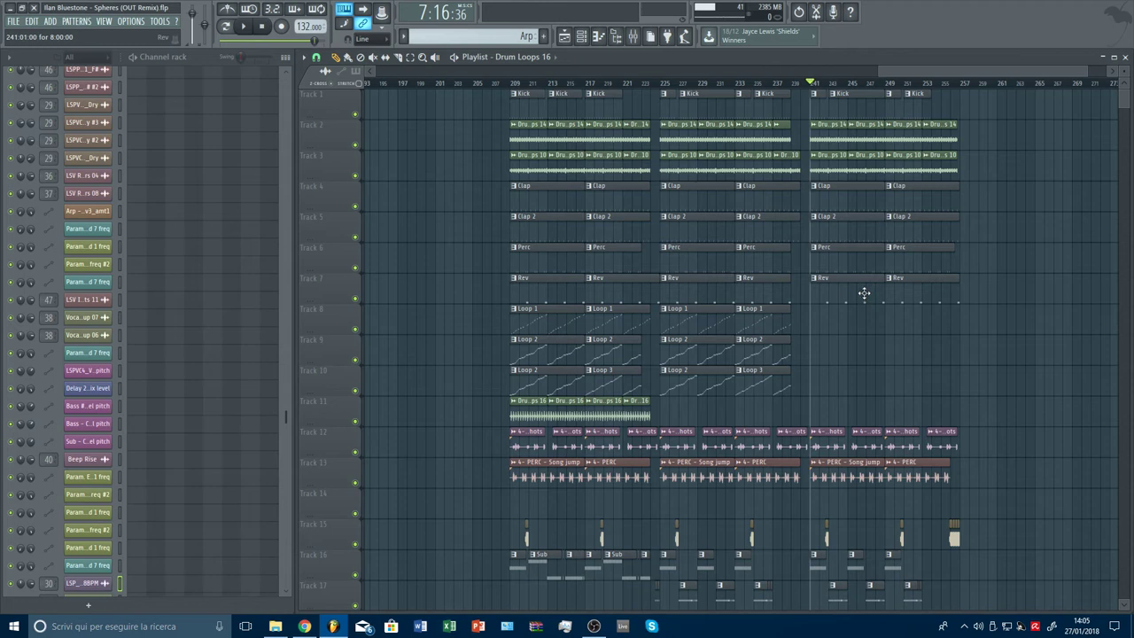
right_click(899, 257)
scroll(961, 89, "up", 3)
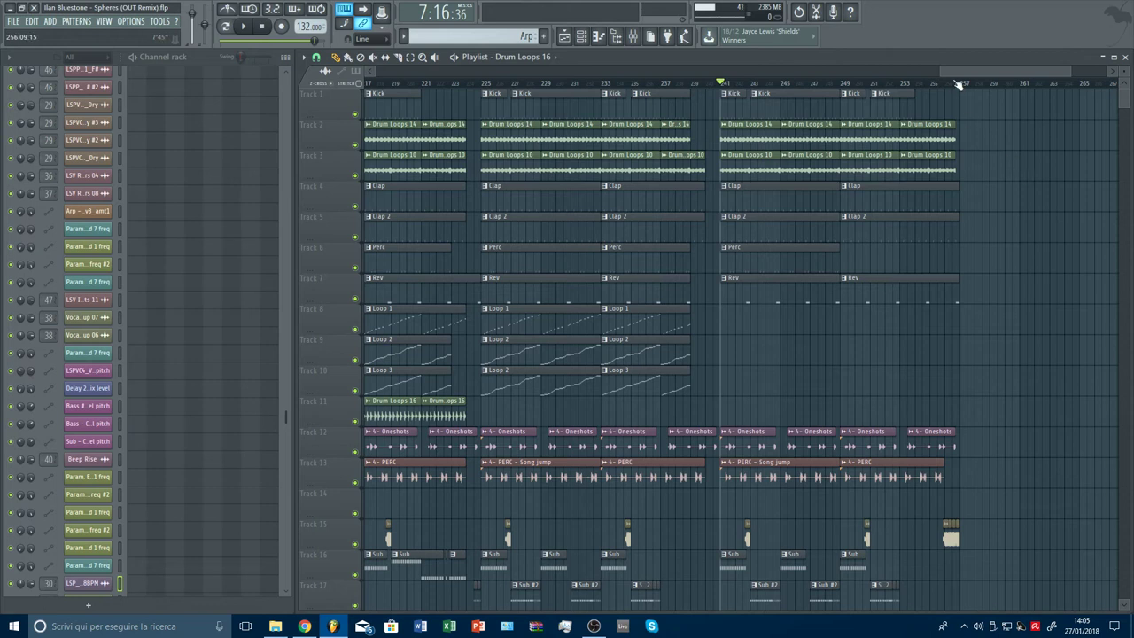
Review the playlist arrangement up to bar 257, from the drum and bass tracks down to the pads, vocals and effects
scroll(959, 85, "down", 2)
scroll(1043, 254, "down", 10)
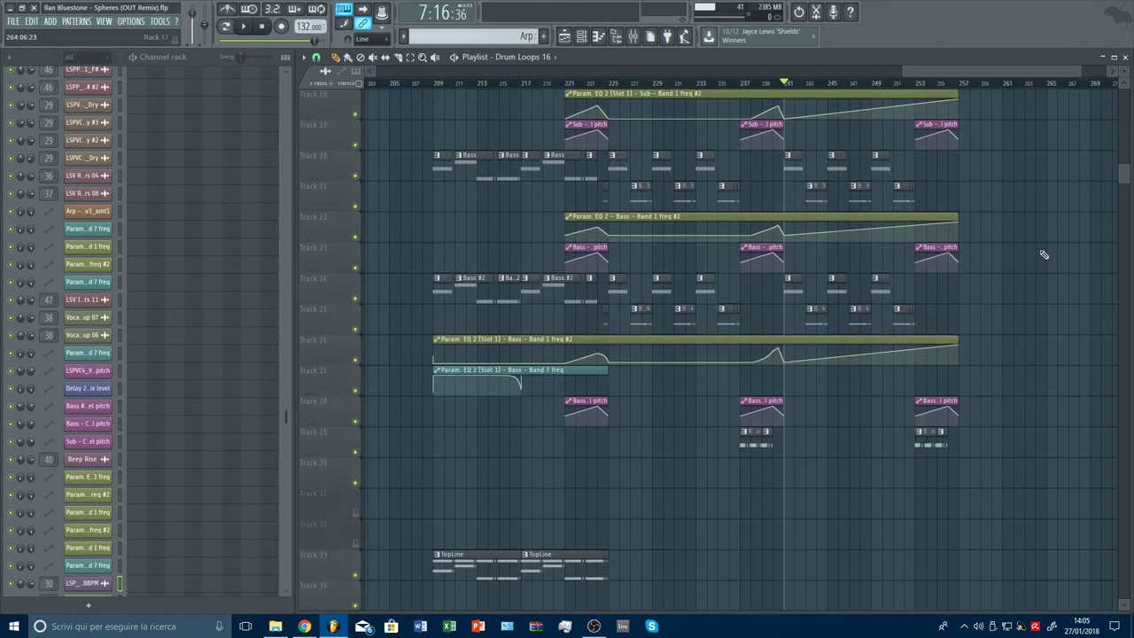
scroll(1044, 253, "up", 4)
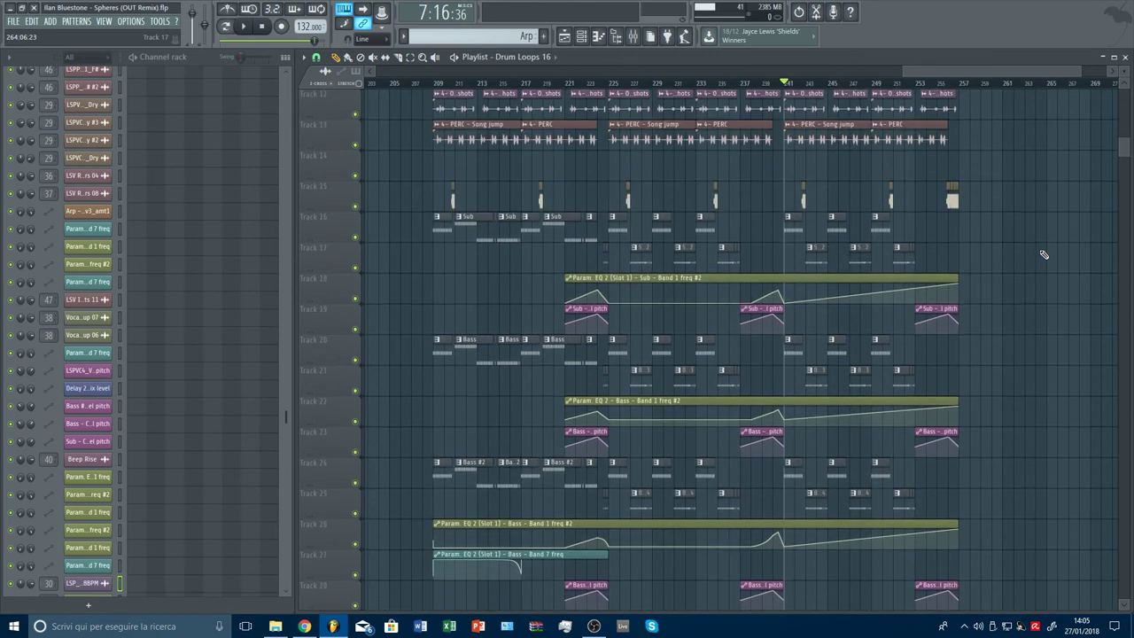
scroll(1043, 255, "down", 1)
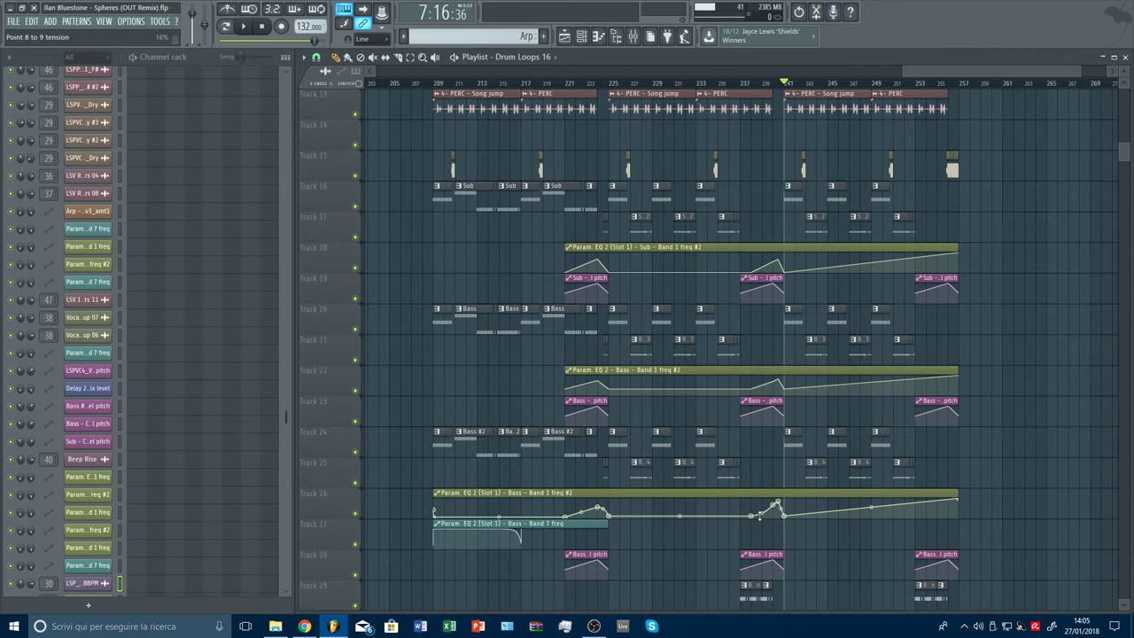
scroll(758, 87, "down", 5)
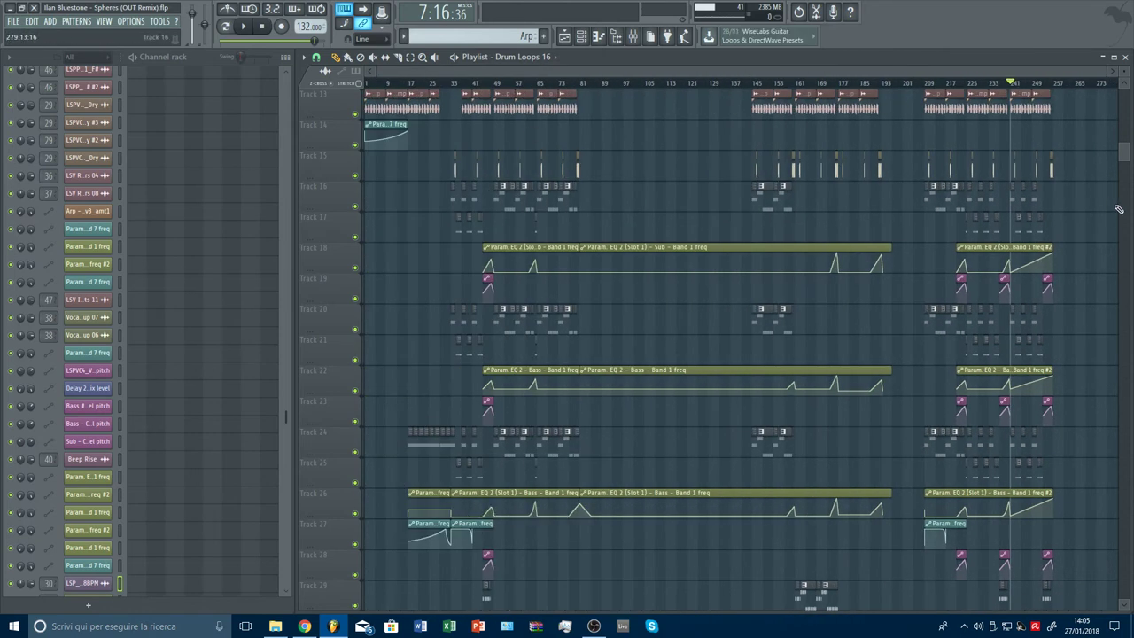
scroll(1101, 171, "down", 4)
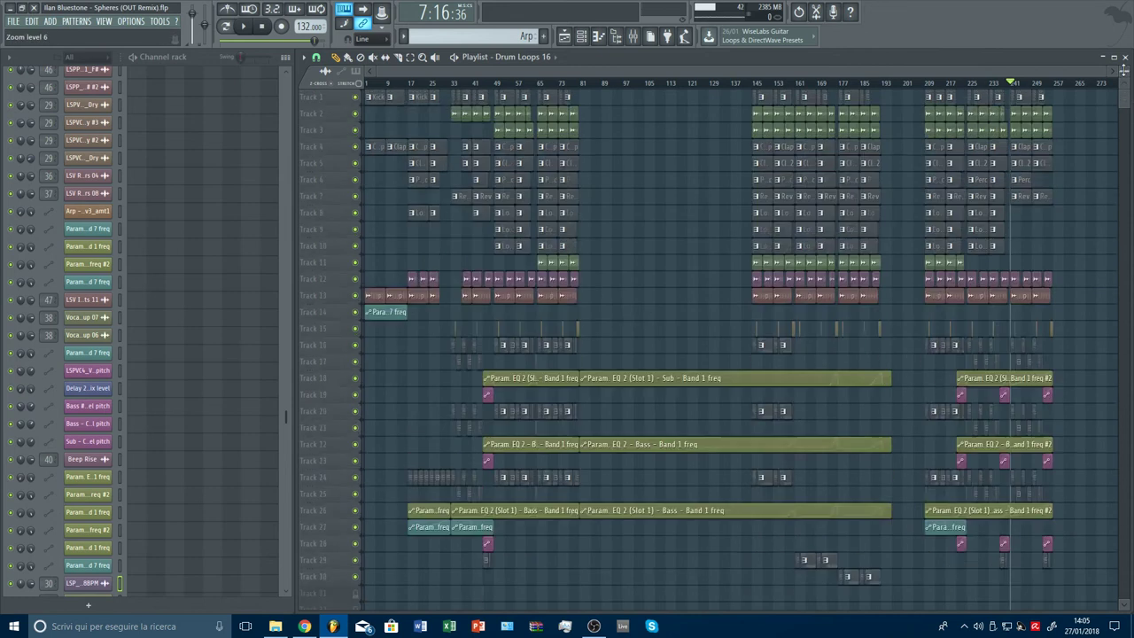
scroll(1123, 70, "down", 6)
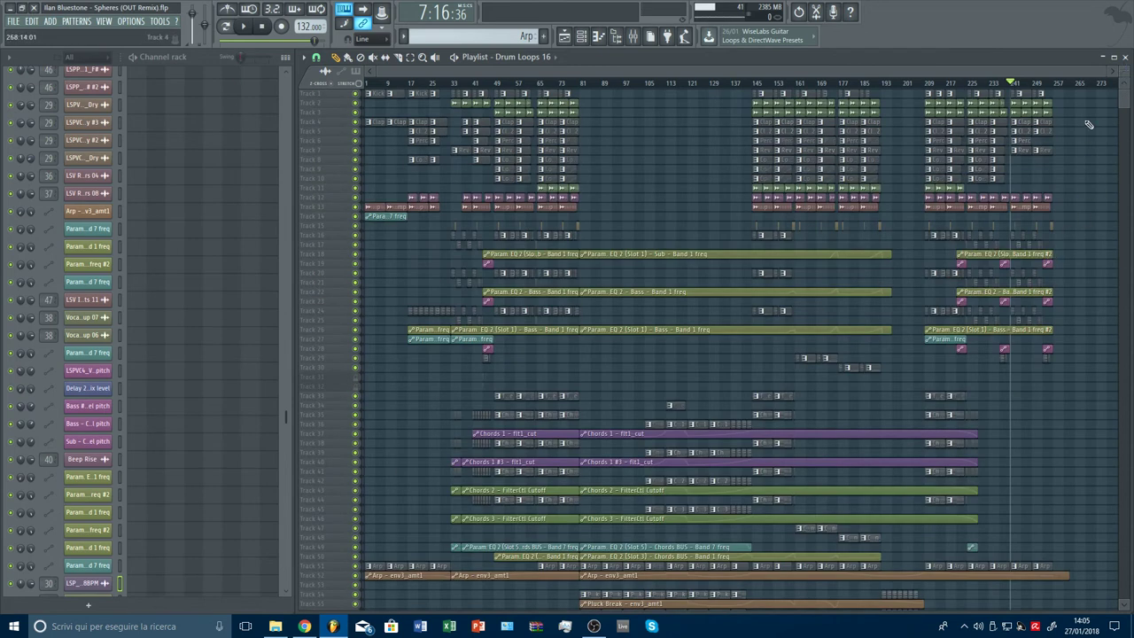
scroll(1078, 87, "up", 3)
scroll(1077, 87, "down", 3)
scroll(1074, 211, "down", 2)
scroll(1076, 211, "down", 10)
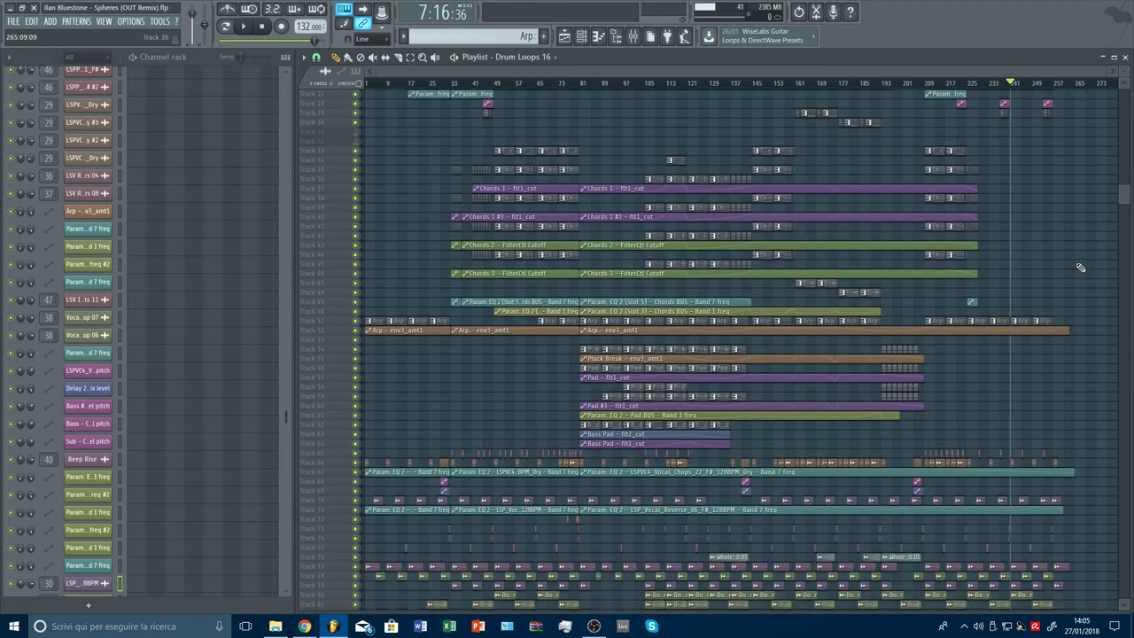
scroll(1080, 267, "down", 5)
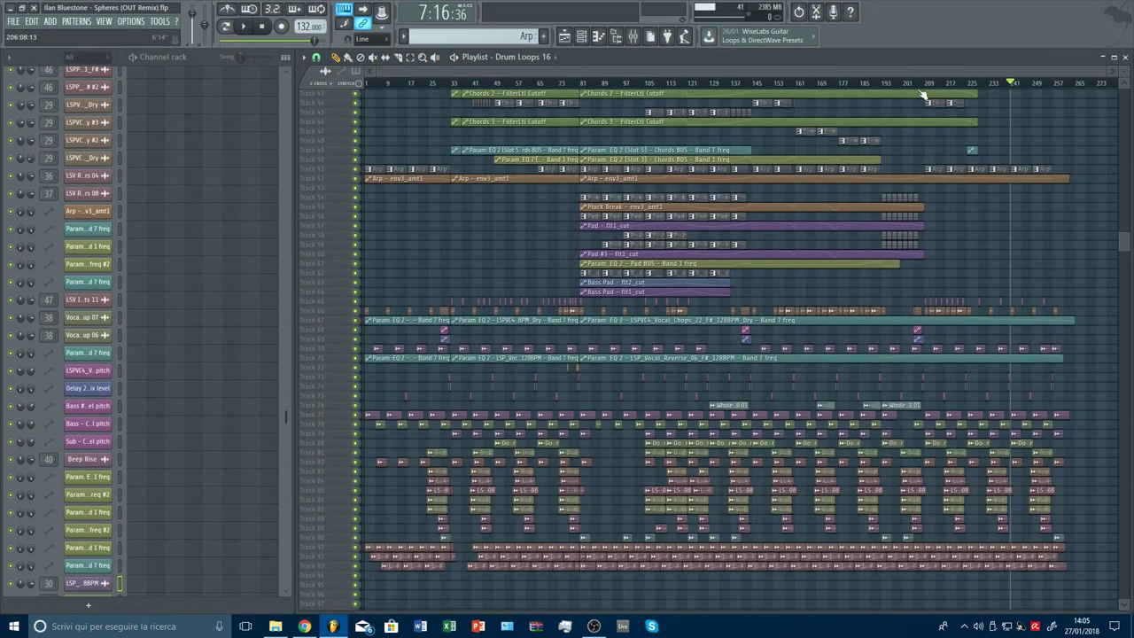
scroll(457, 93, "up", 3)
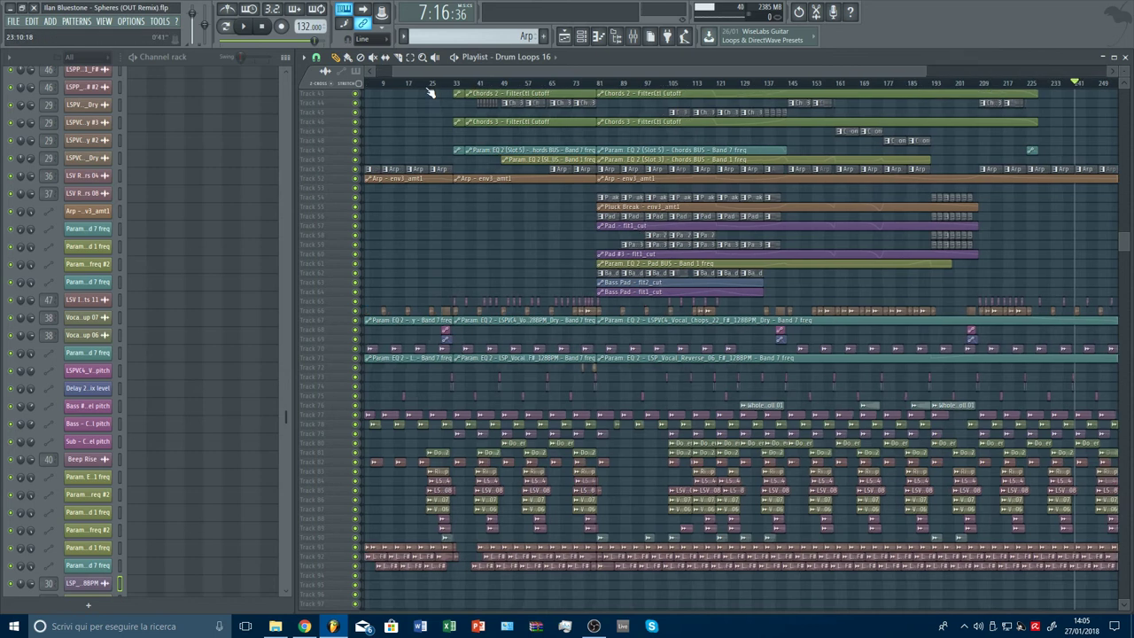
Copy the short Whole Snare Roll 01 #2 clip near bar 169 on Track 76 to bar 25 on the same track
left_click_drag(1127, 69, 1124, 168)
scroll(965, 274, "down", 8)
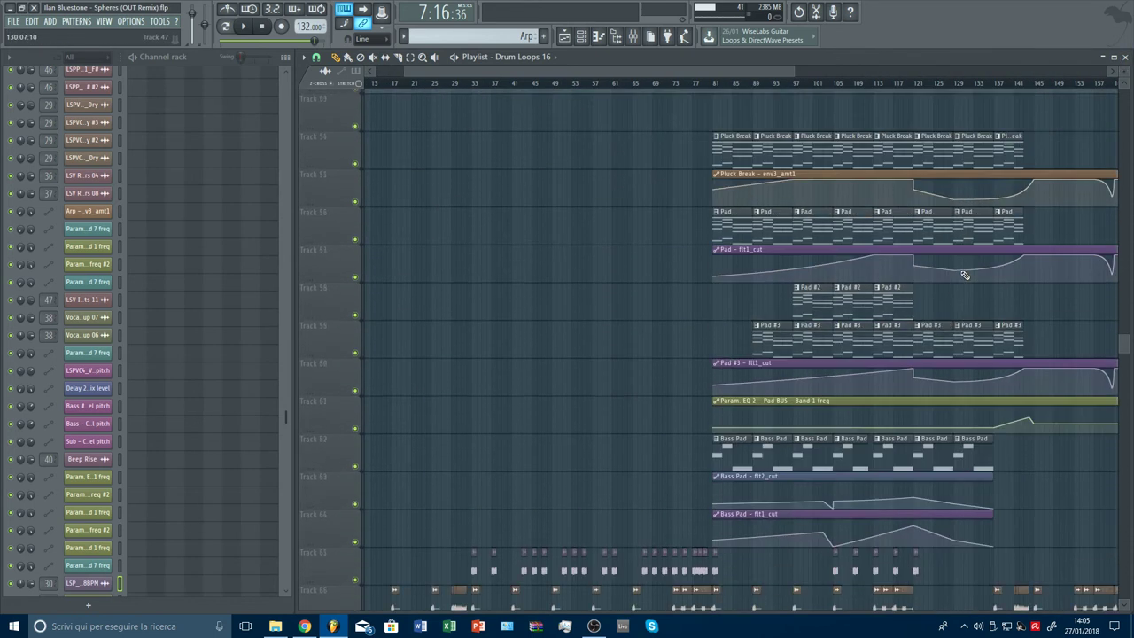
scroll(833, 88, "down", 3)
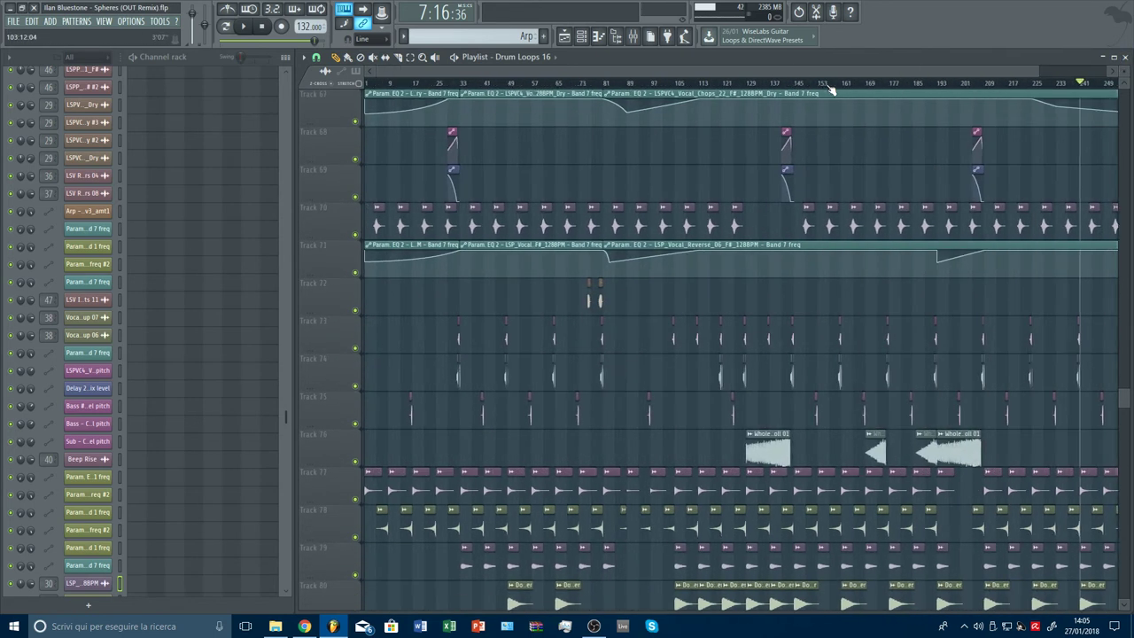
left_click_drag(873, 453, 452, 448)
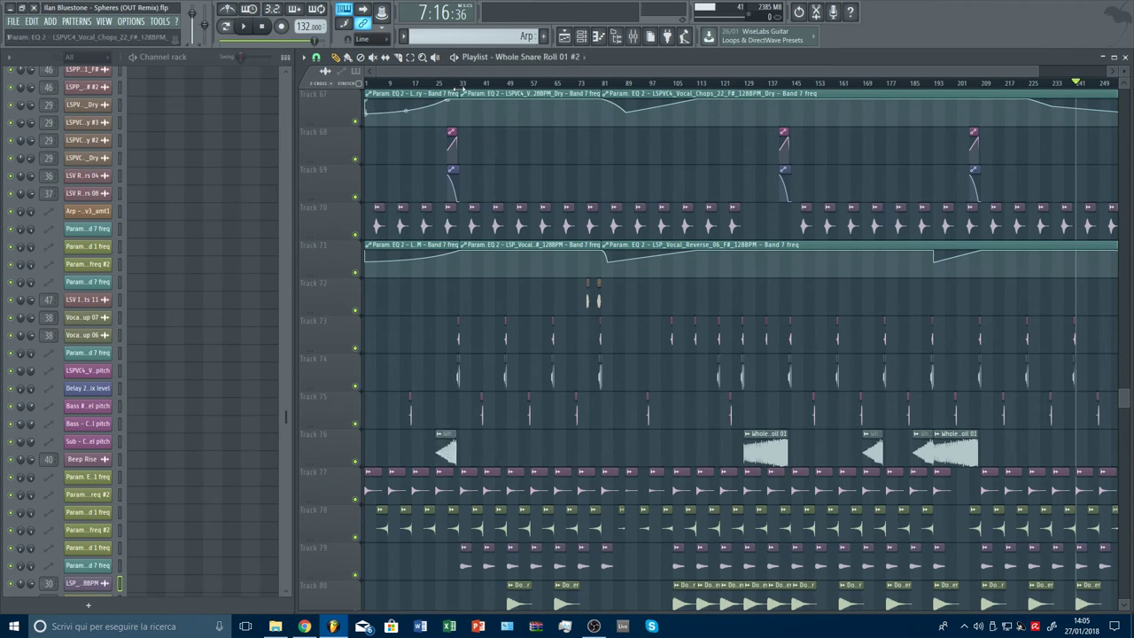
scroll(463, 88, "up", 5)
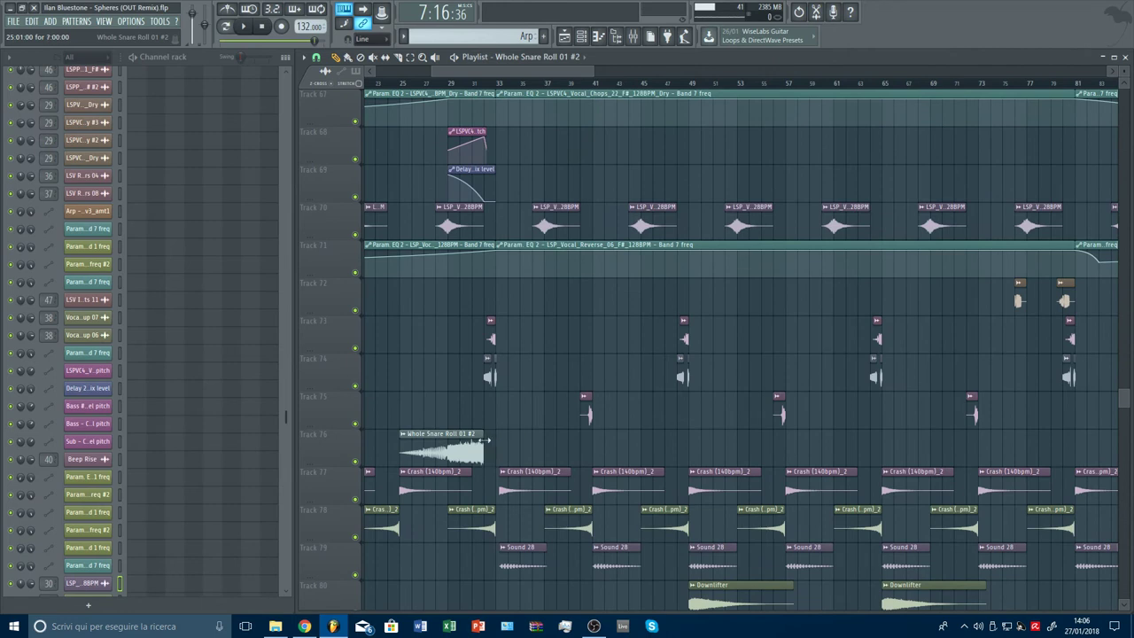
Solo Track 76 and play it from bar 143, trimming the Whole Snare Roll 01 clip that starts at bar 129 to end at bar 144
left_click_drag(593, 71, 965, 78)
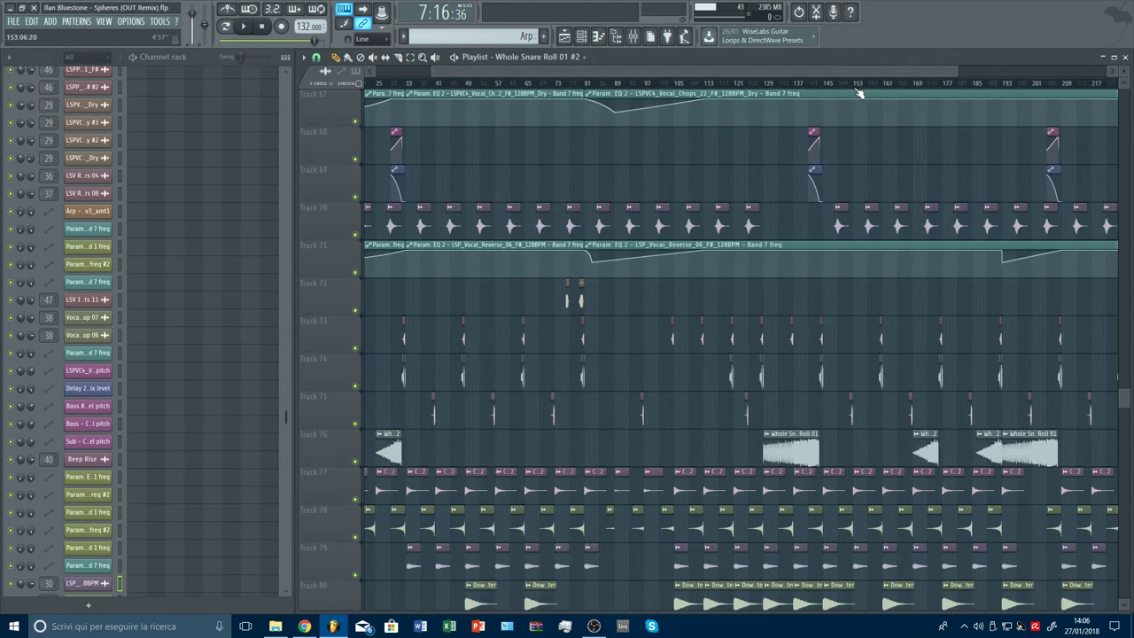
scroll(829, 86, "up", 8)
left_click_drag(778, 436, 800, 434)
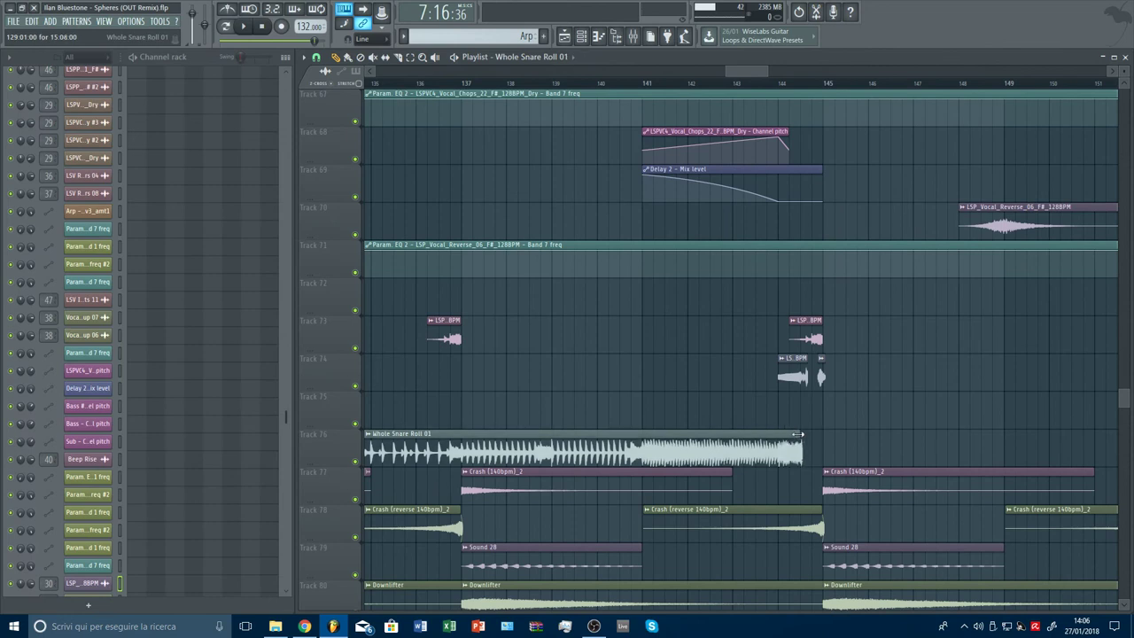
right_click(358, 462)
left_click(746, 84)
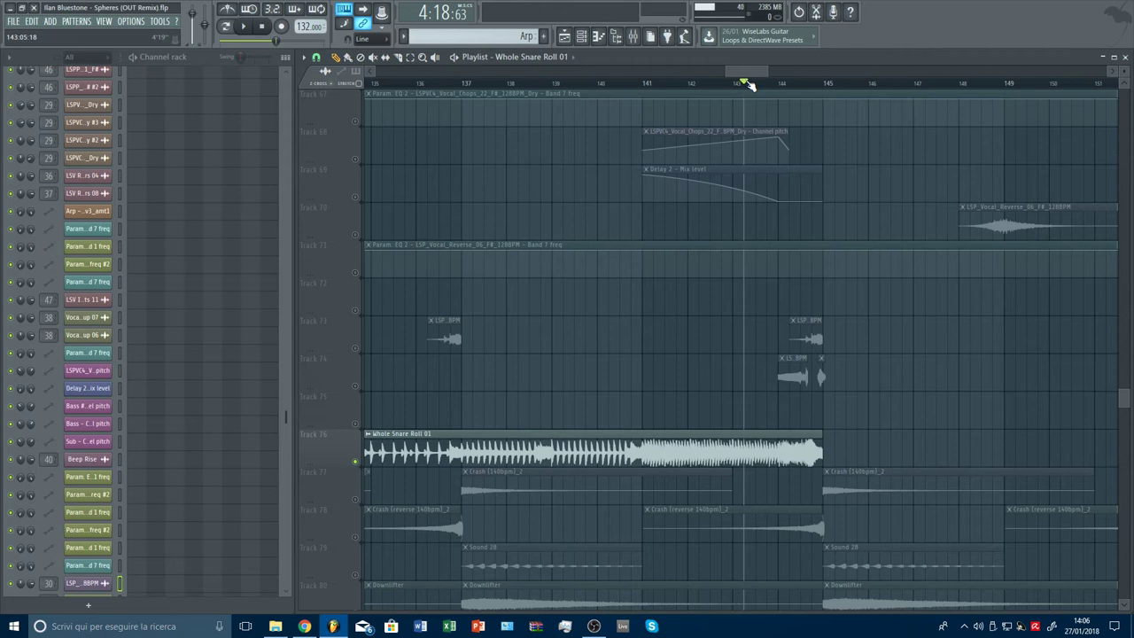
key("space")
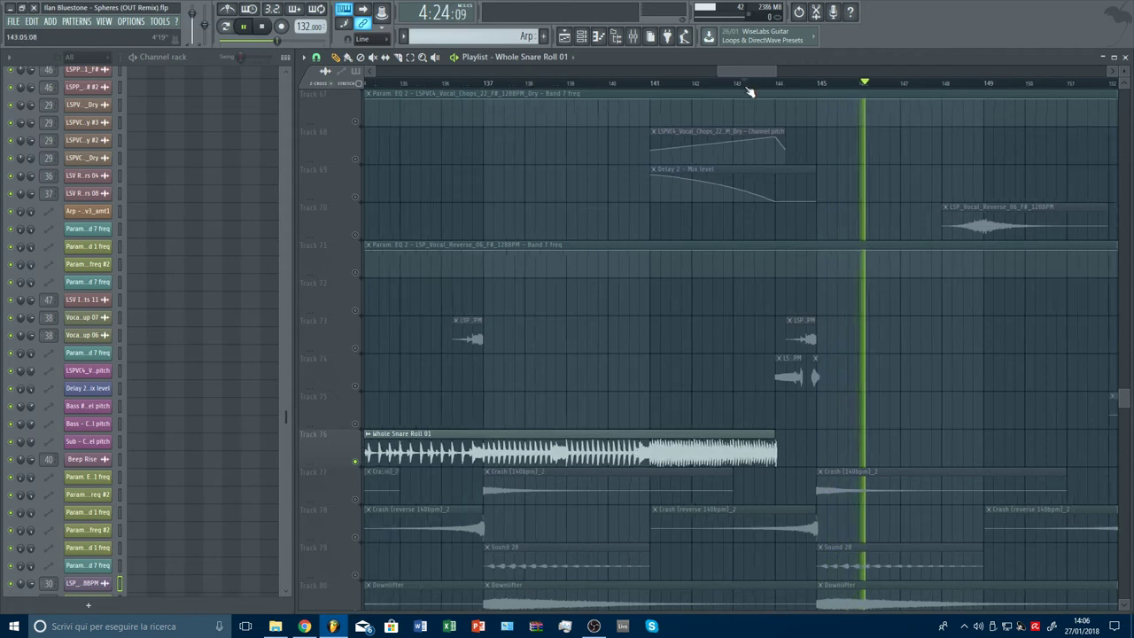
Play the snare roll transition into bar 33 starting from bar 31, and take Track 76 out of solo to hear all tracks
scroll(749, 89, "down", 3)
scroll(750, 90, "down", 3)
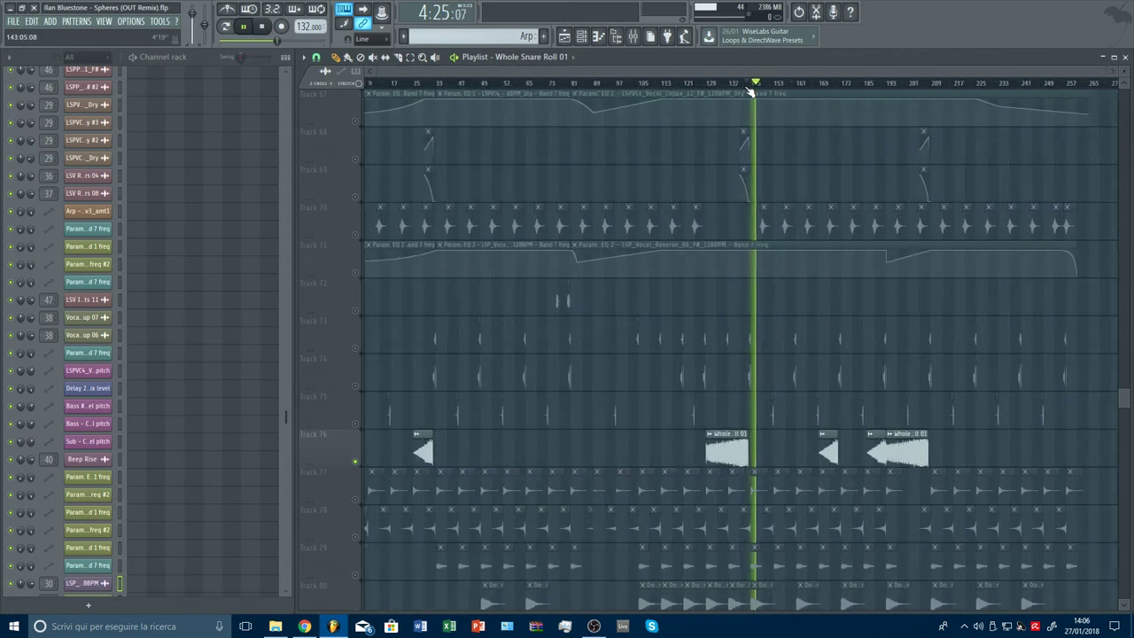
scroll(449, 89, "up", 3)
scroll(450, 91, "up", 2)
left_click(449, 84)
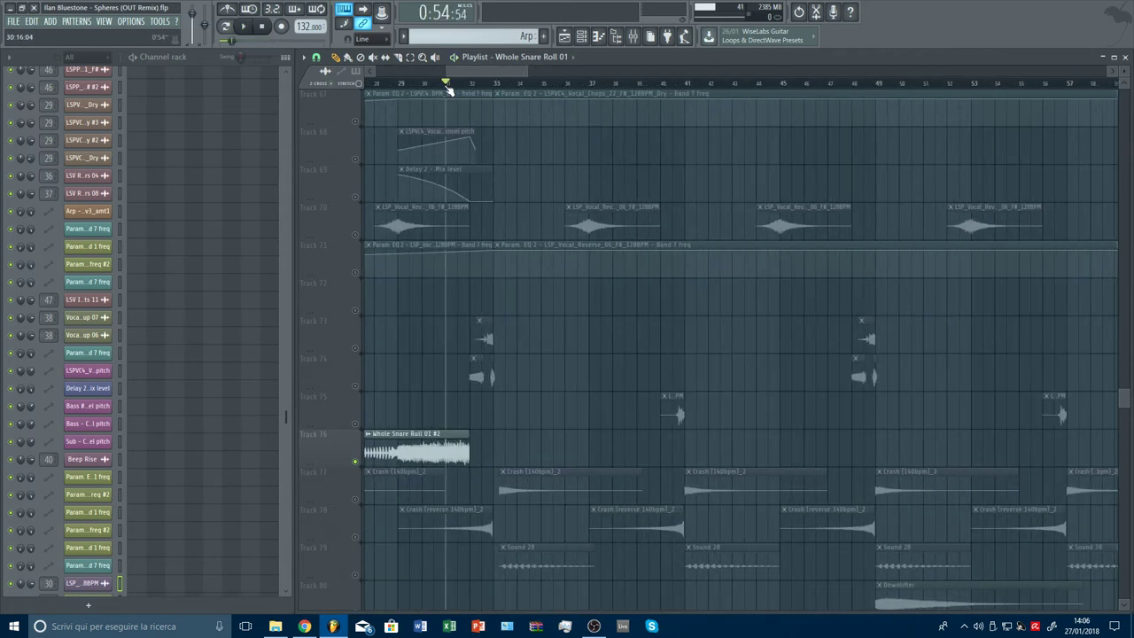
right_click(356, 463)
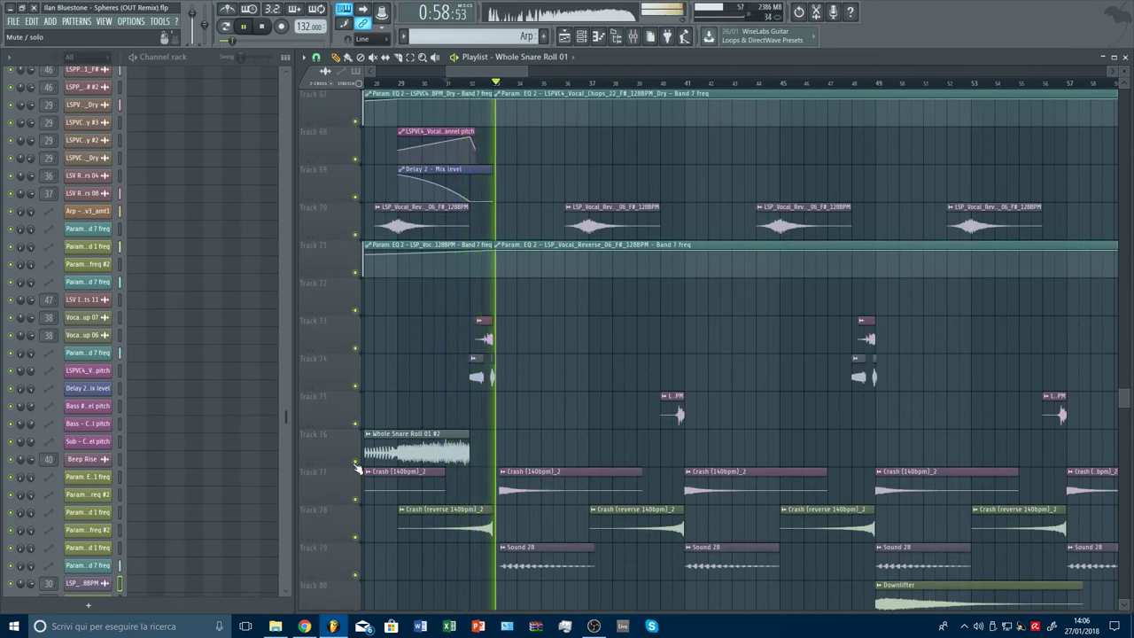
key("space")
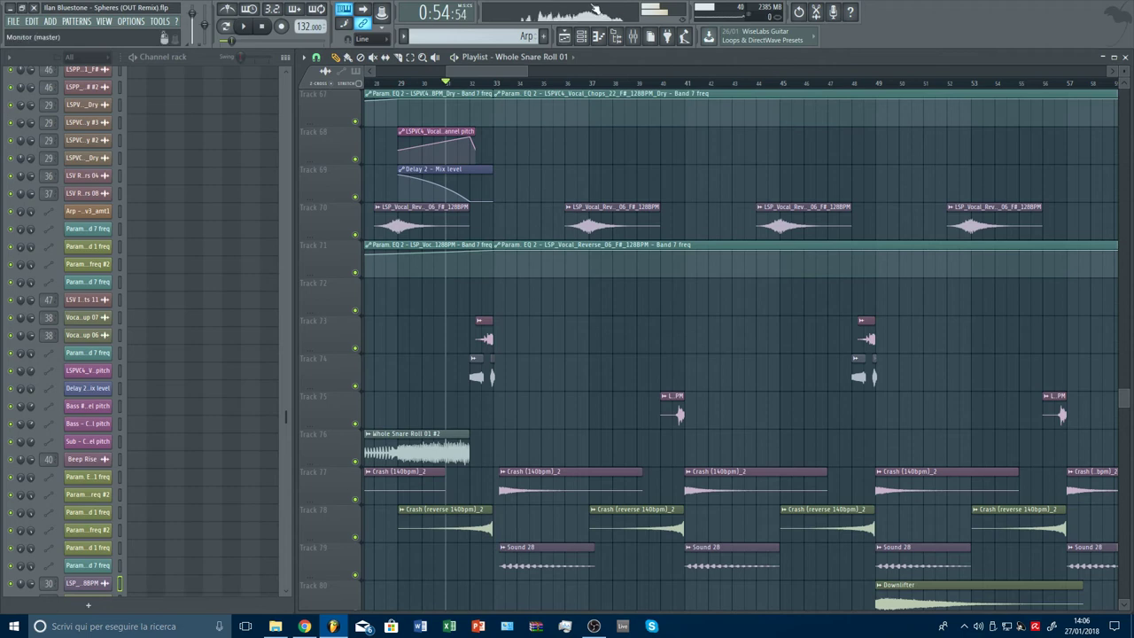
Examine the final section from bar 209 to bar 261 across the drum, bass, chord, arp and automation tracks
left_click_drag(529, 73, 1128, 103)
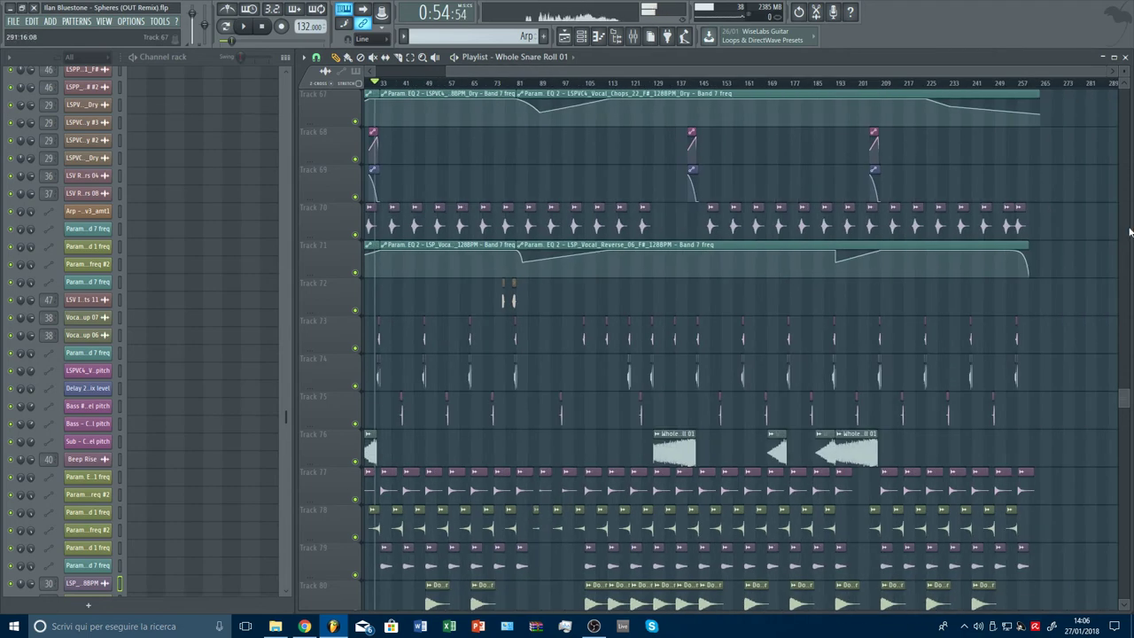
left_click_drag(1125, 401, 1124, 93)
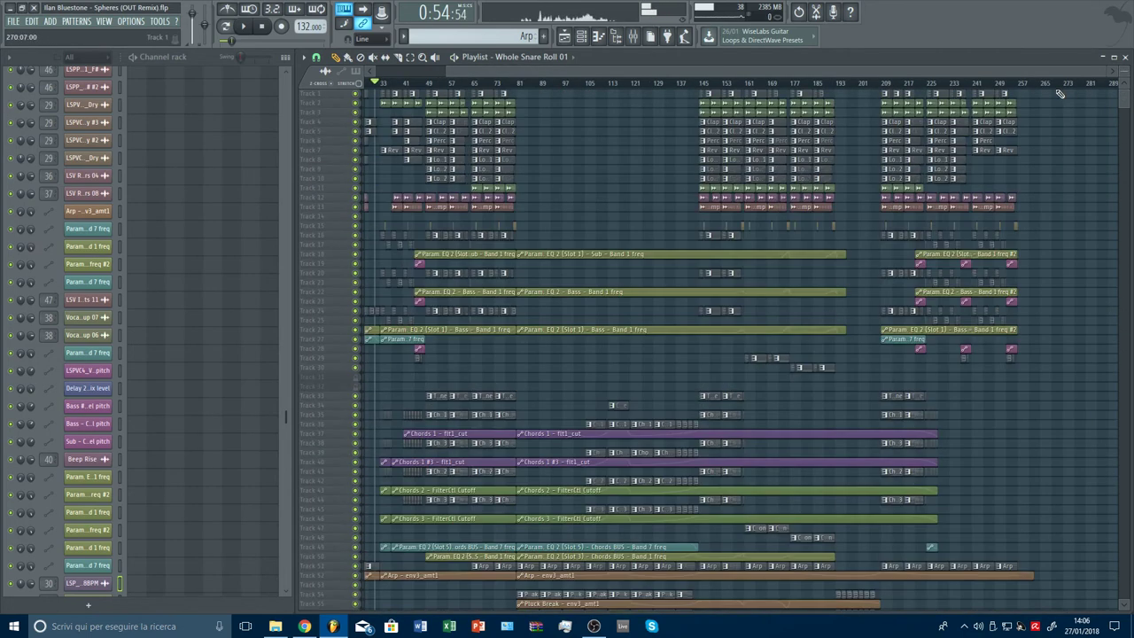
scroll(1044, 91, "up", 2)
scroll(1043, 91, "down", 3)
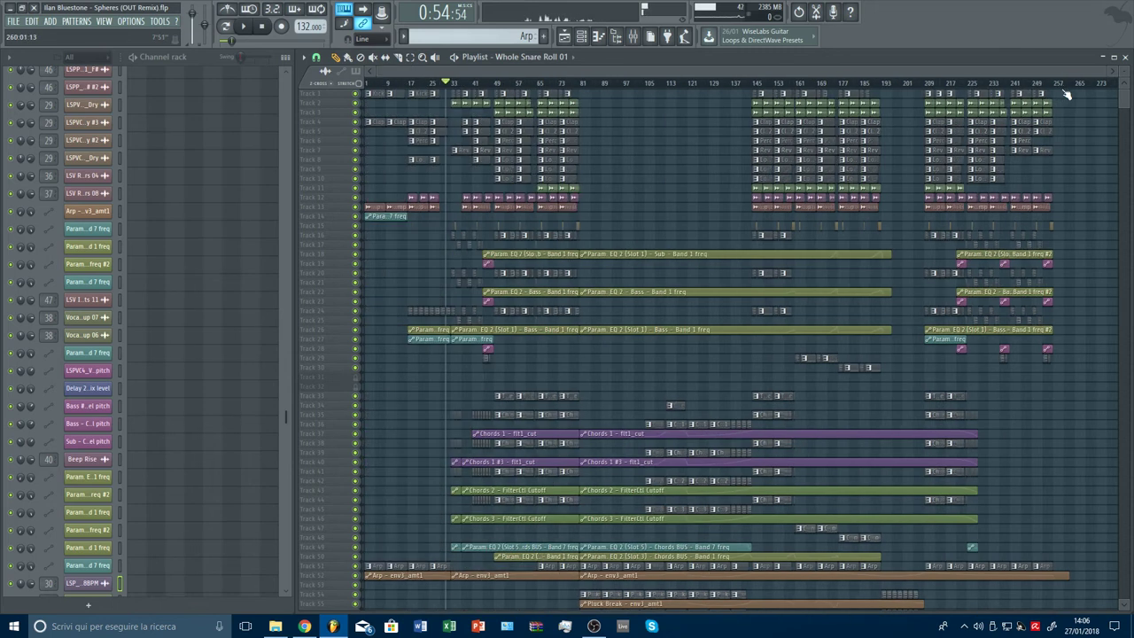
scroll(1068, 93, "up", 6)
scroll(1080, 202, "up", 5)
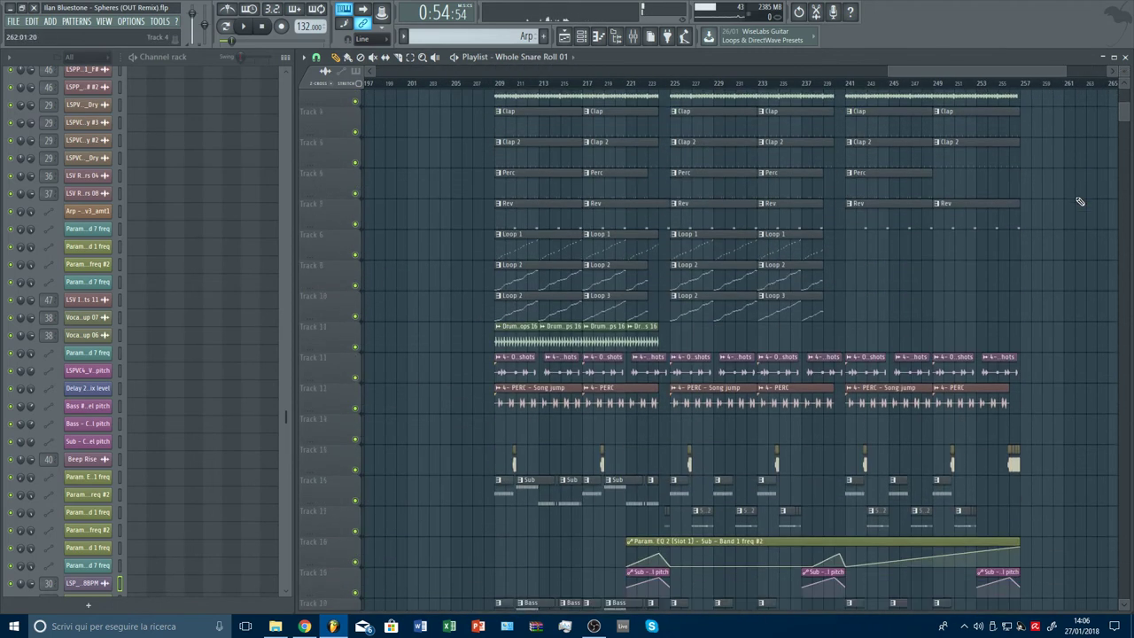
scroll(1080, 201, "down", 3)
scroll(1082, 201, "up", 5)
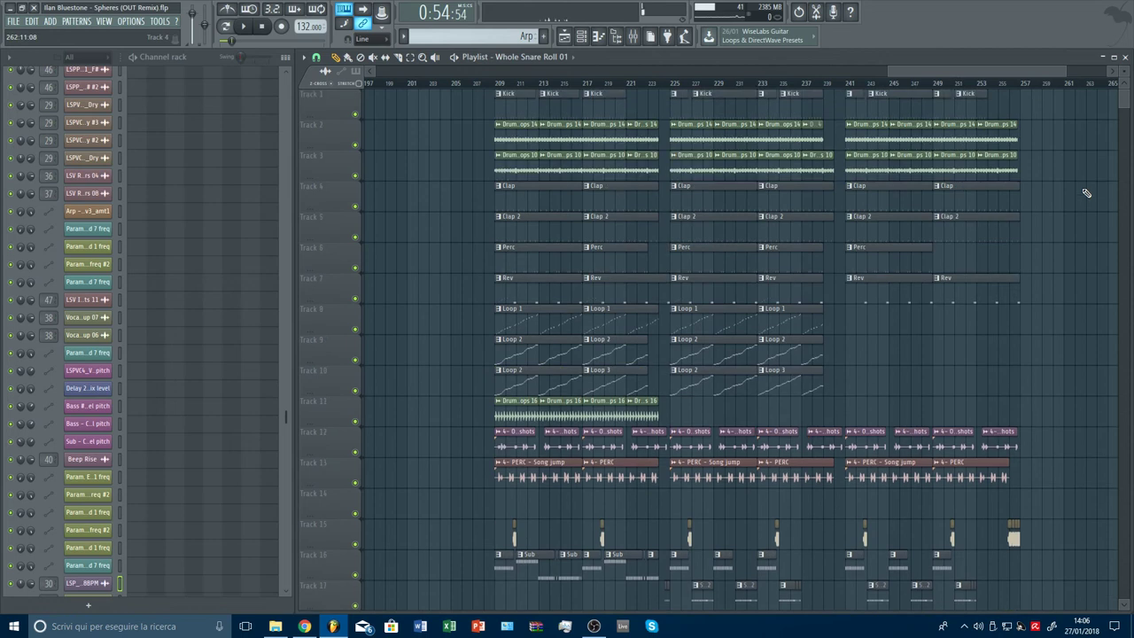
mouse_move(1126, 72)
left_mouse_down()
mouse_move(1126, 98)
mouse_move(1125, 72)
left_mouse_up()
scroll(1102, 135, "down", 5)
scroll(1057, 199, "down", 13)
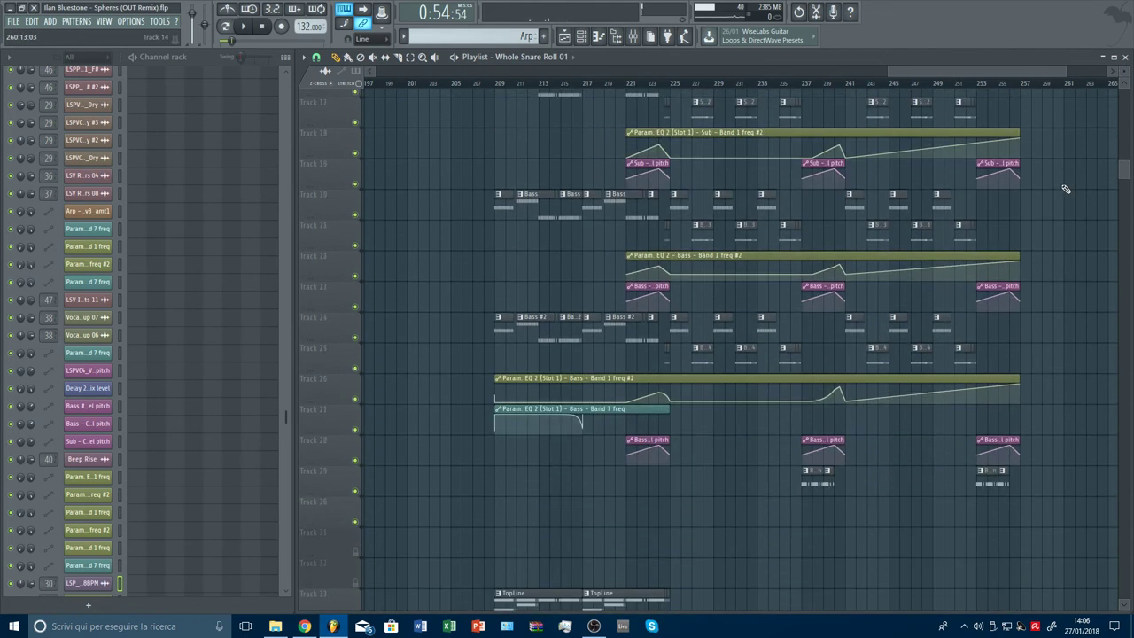
scroll(1000, 190, "down", 7)
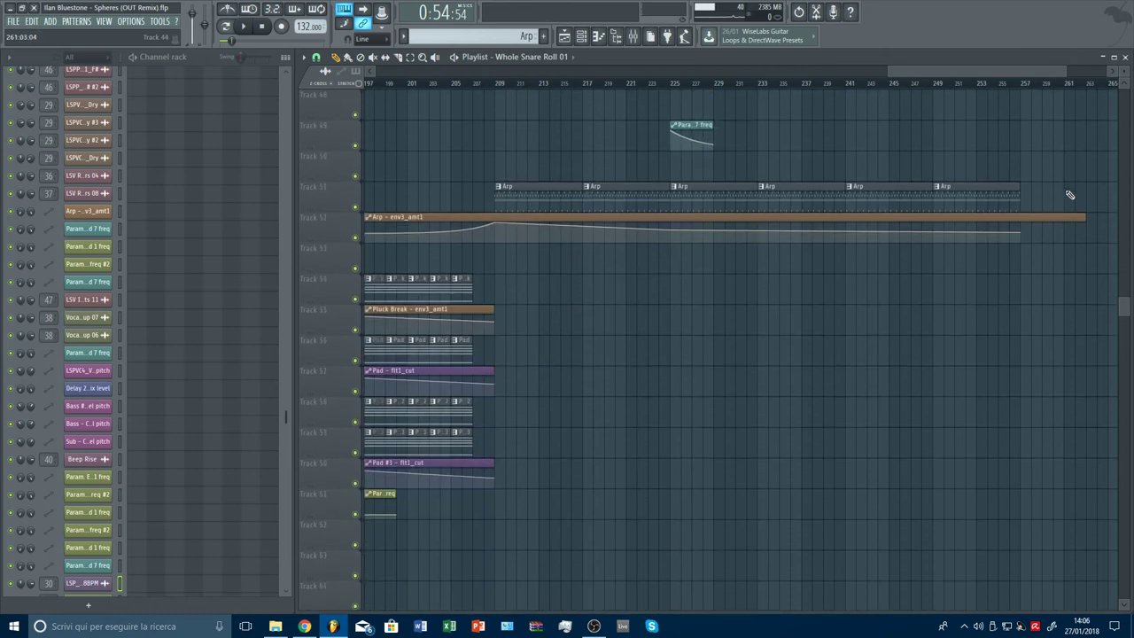
Solo Tracks 51 and 52 and play the Arp with its env3_amt1 automation from bar 253
scroll(999, 190, "up", 2)
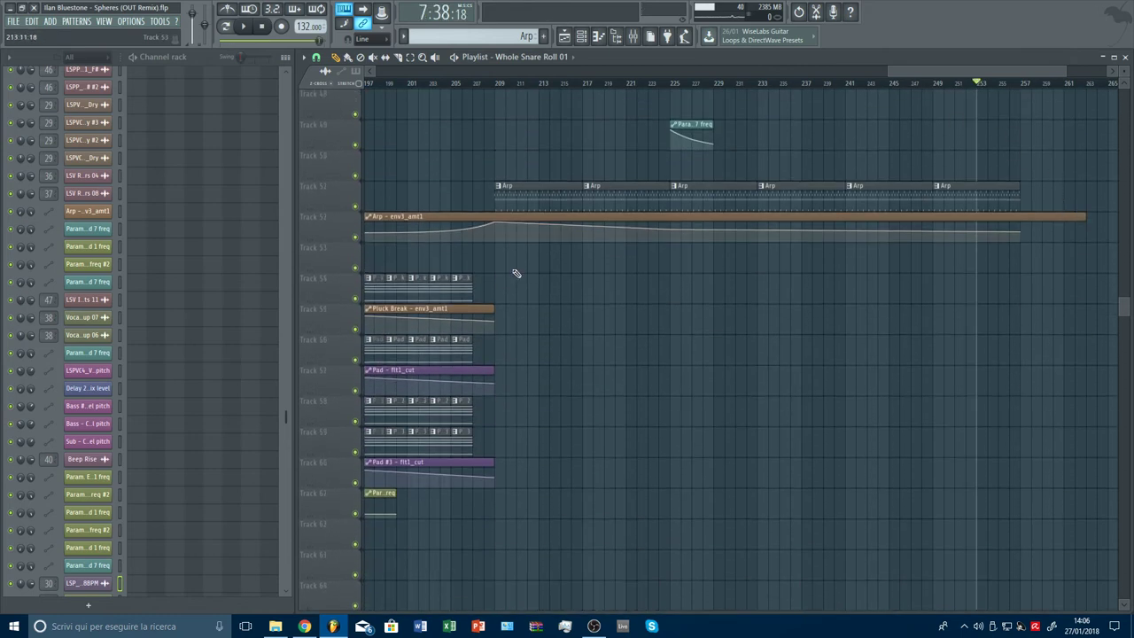
left_click(356, 237, "ctrl")
key("space")
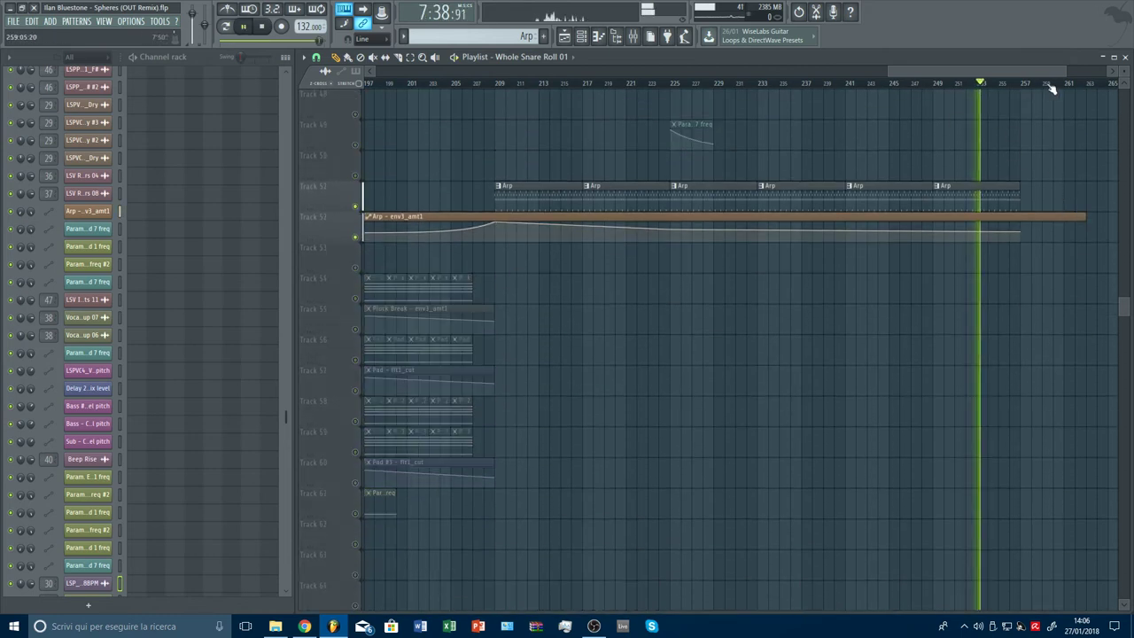
scroll(1052, 89, "up", 4)
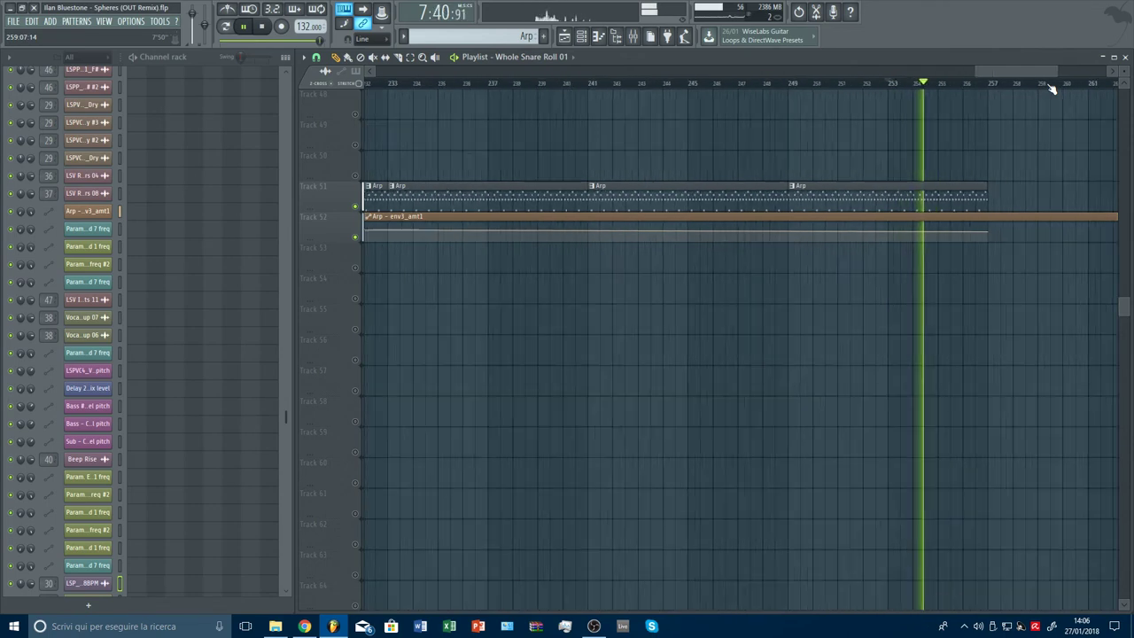
scroll(1053, 87, "down", 4)
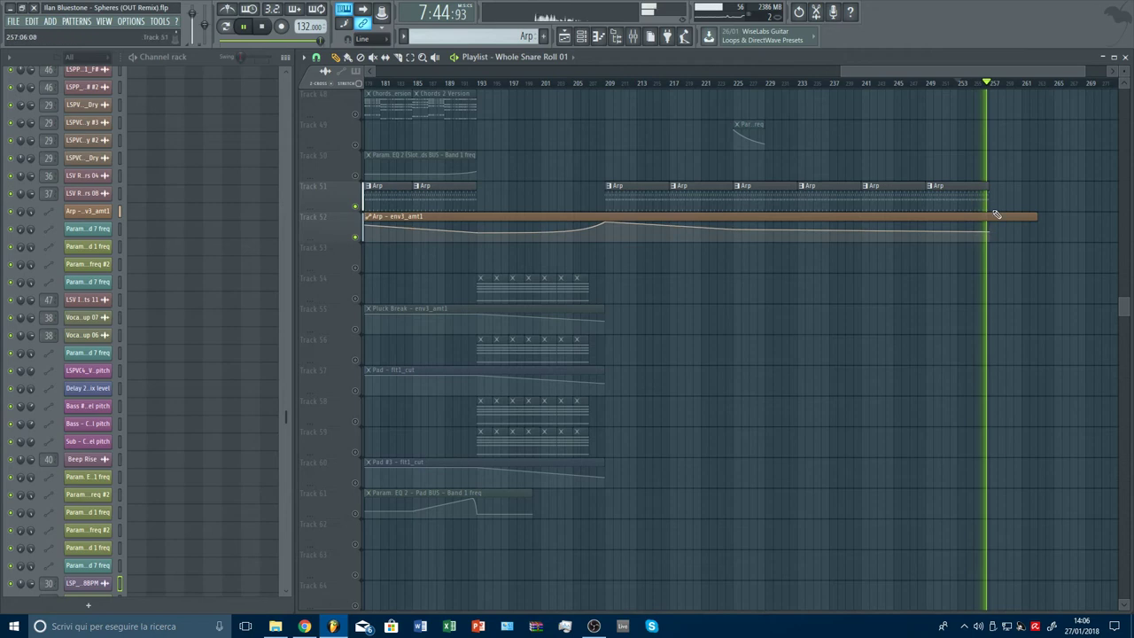
Add another Arp clip at bar 257 on Track 51 and extend the env3_amt1 automation to bar 265, falling to its minimum
scroll(1038, 86, "up", 3)
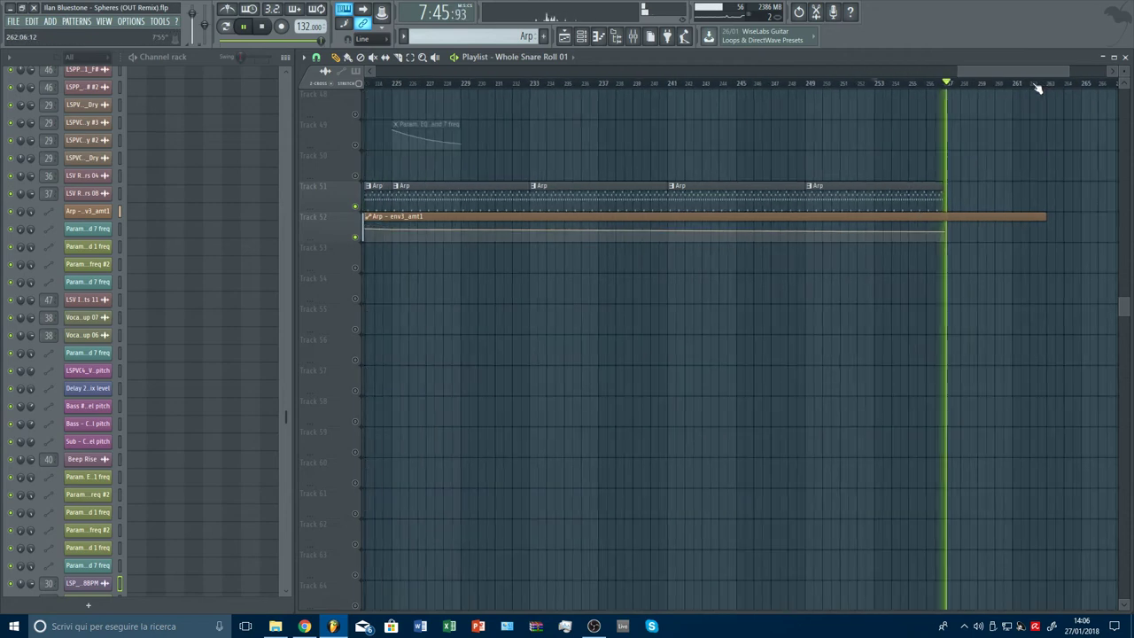
left_click(952, 195)
left_click_drag(1047, 219, 1081, 221)
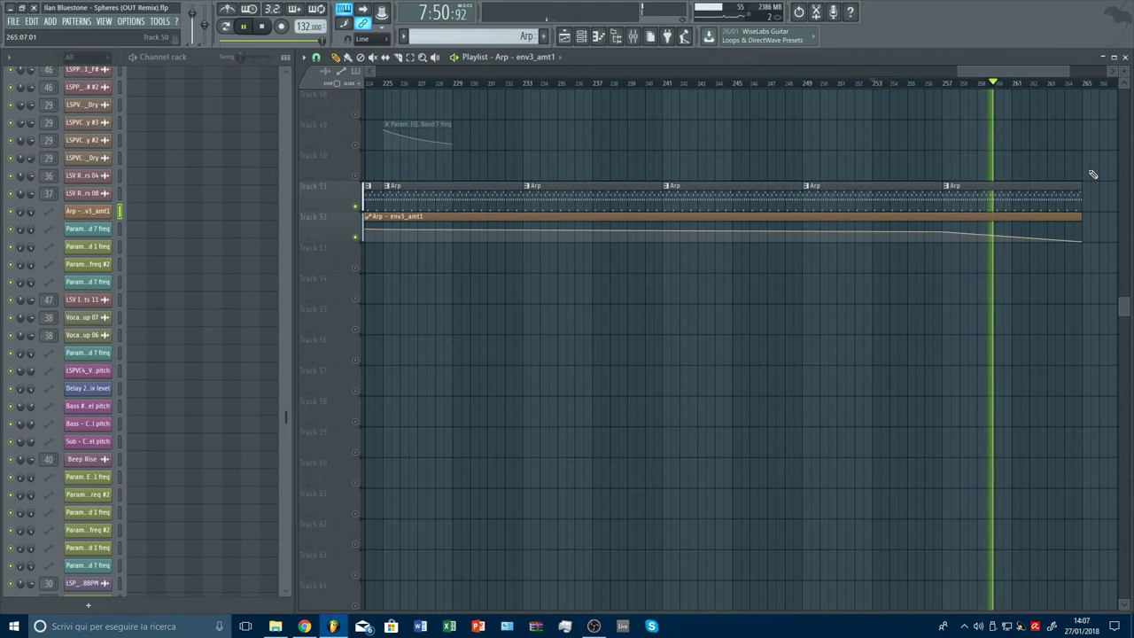
Shorten the last Arp clip to end at bar 261, make the automation reach its minimum there and delete the point at bar 265
left_click_drag(1080, 195, 1013, 246)
right_click(1012, 234)
right_click(1081, 240)
left_click(1085, 260)
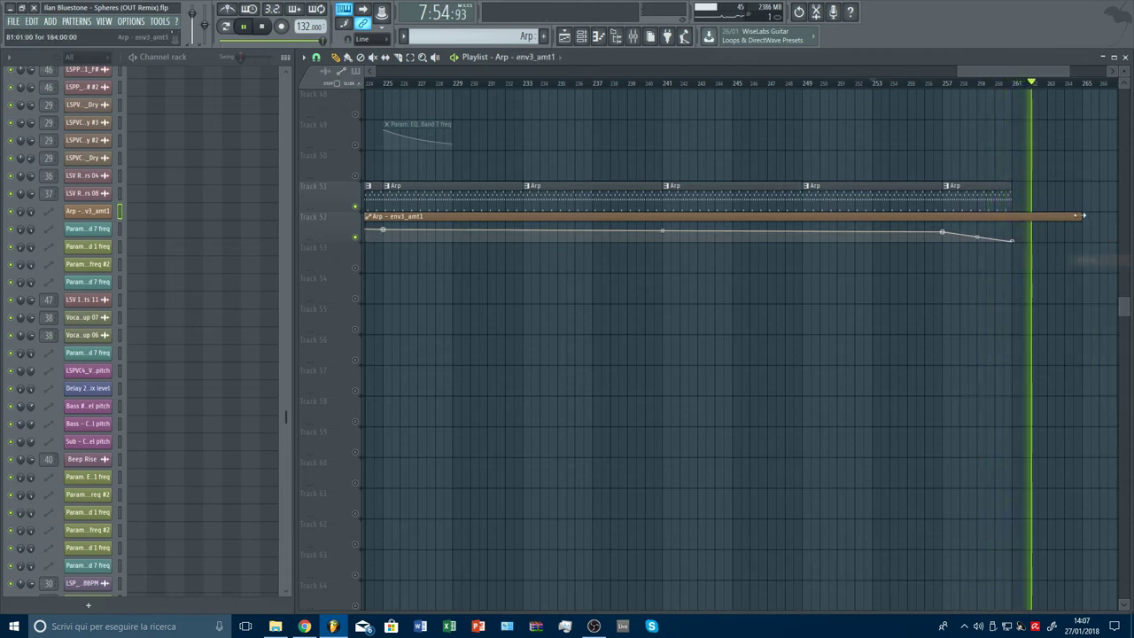
Trim the Arp env3_amt1 automation clip on Track 52 to end at bar 261
left_click_drag(1076, 217, 1012, 225)
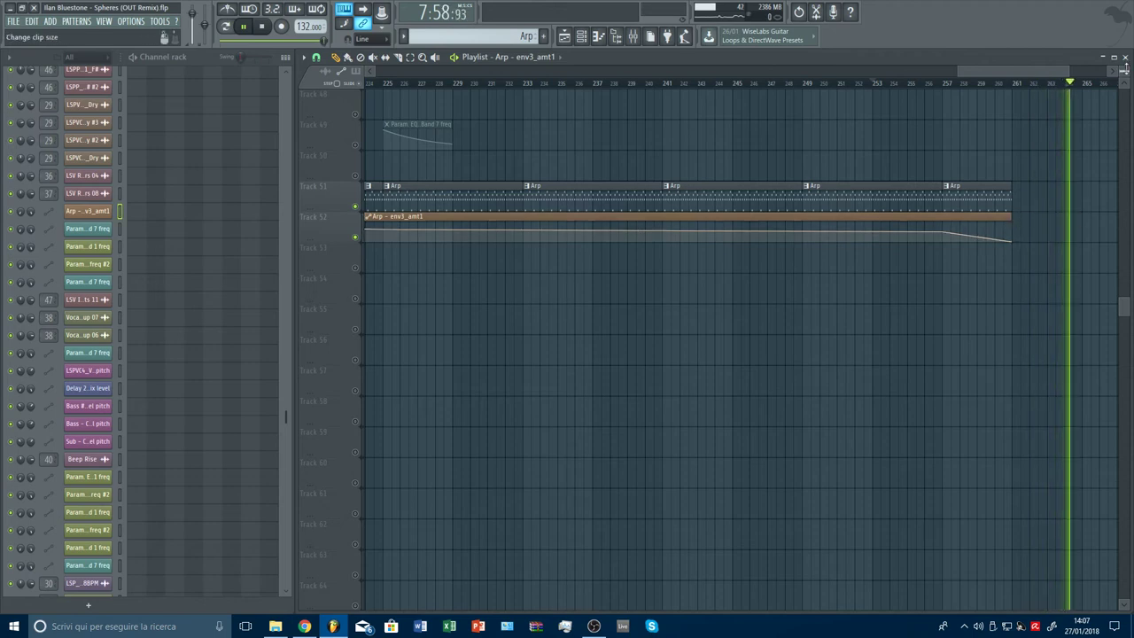
left_click_drag(1125, 70, 1124, 86)
scroll(1064, 84, "down", 3)
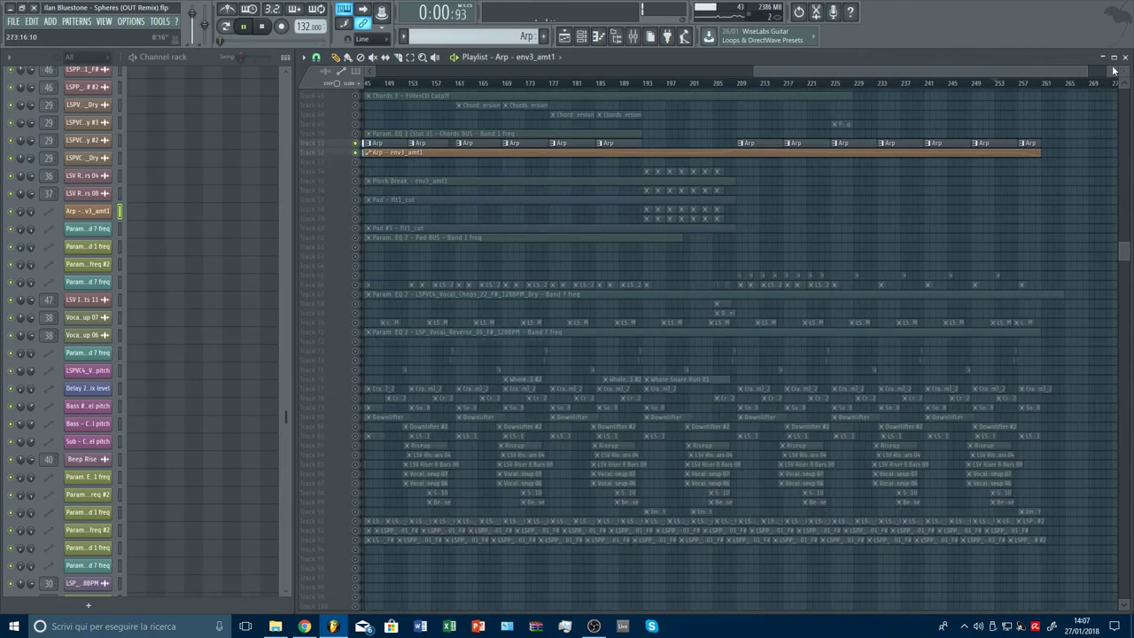
Examine the whole arrangement from bar 1 to bar 261 across the drum, bass, chord, pad, vocal and effects tracks
scroll(1115, 70, "up", 3)
scroll(1074, 278, "down", 5)
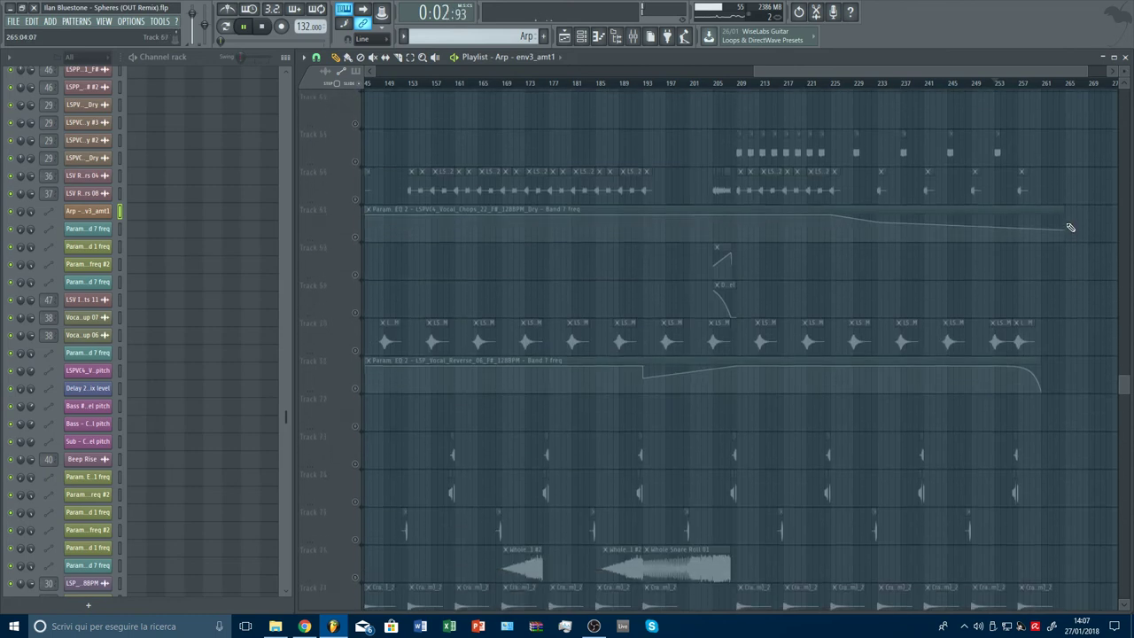
scroll(1074, 91, "down", 3)
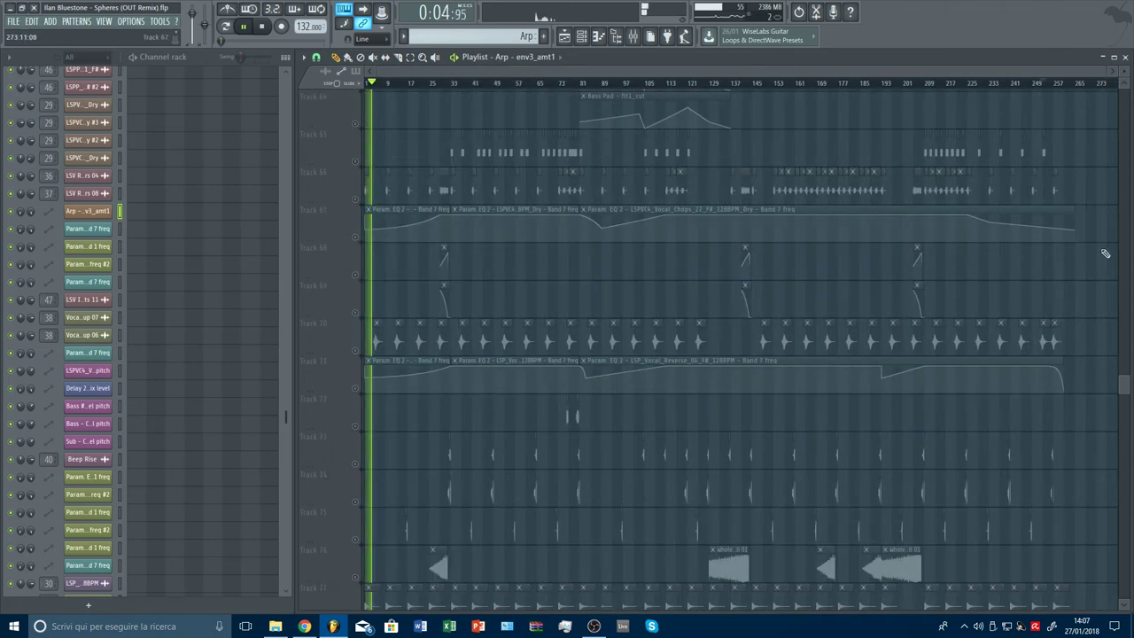
left_click_drag(1123, 392, 1115, 85)
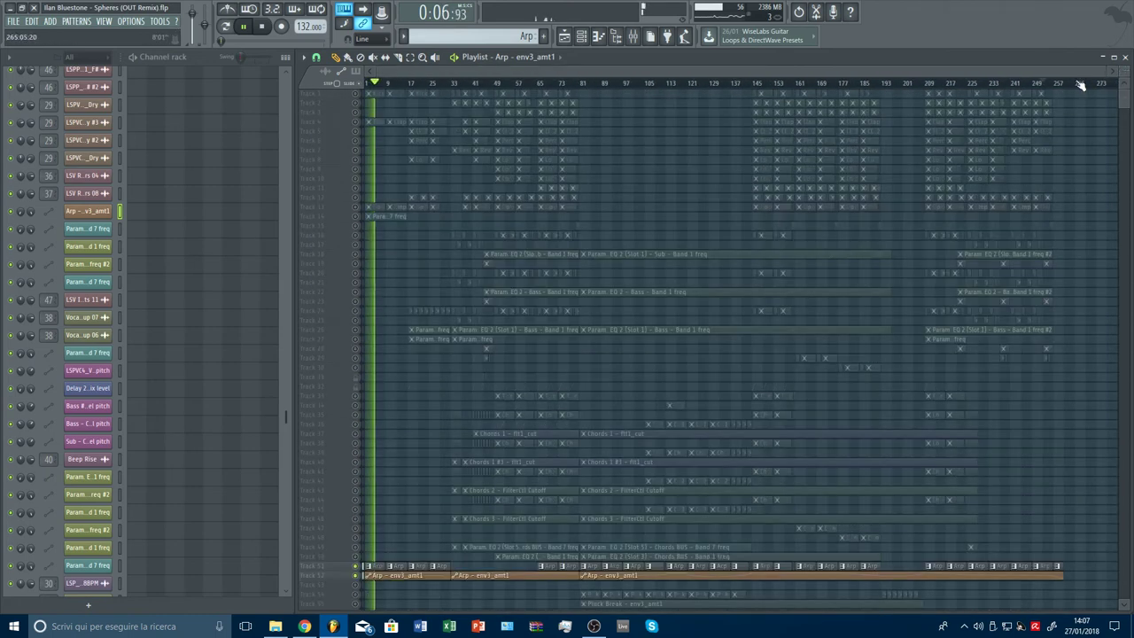
scroll(1069, 236, "down", 2)
left_click_drag(1108, 72, 1068, 90)
scroll(1101, 126, "down", 5)
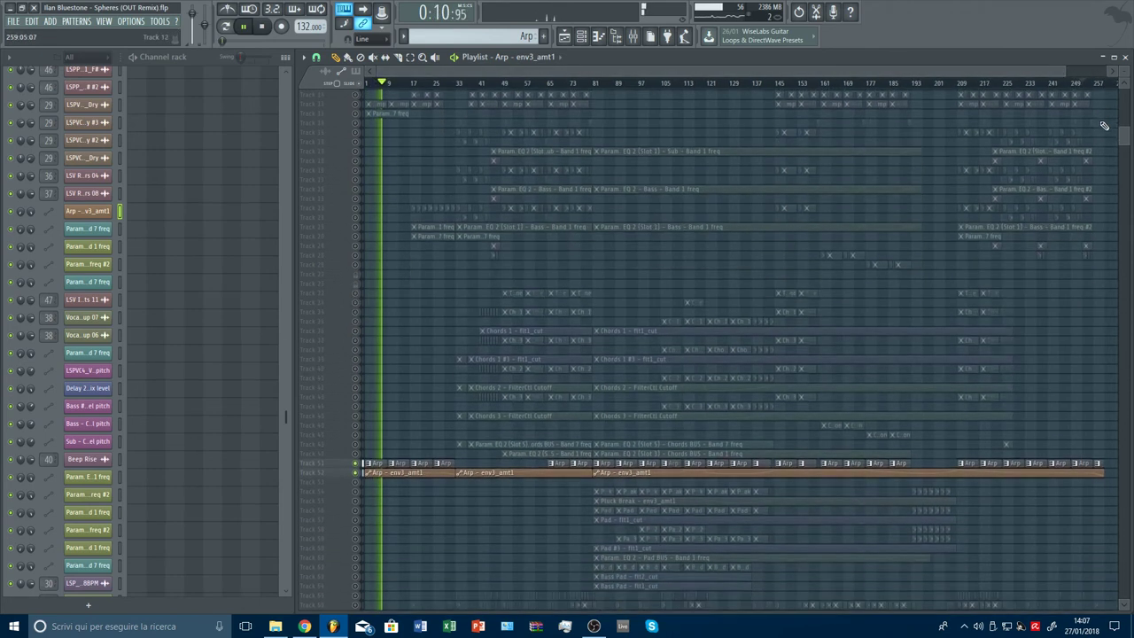
scroll(1104, 130, "down", 1)
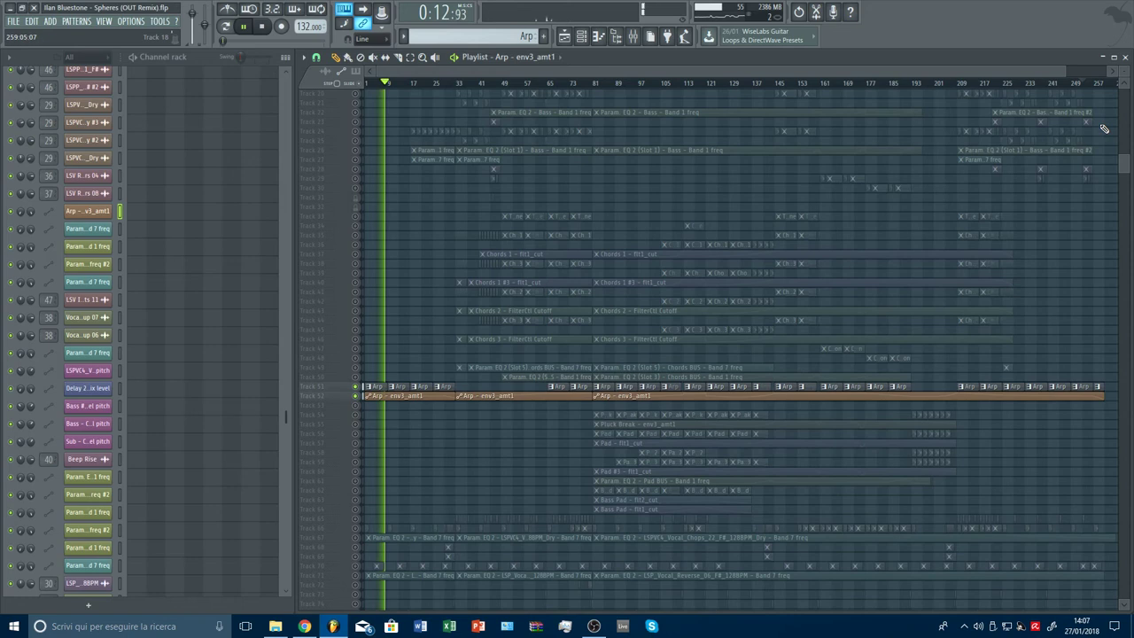
scroll(1104, 129, "down", 2)
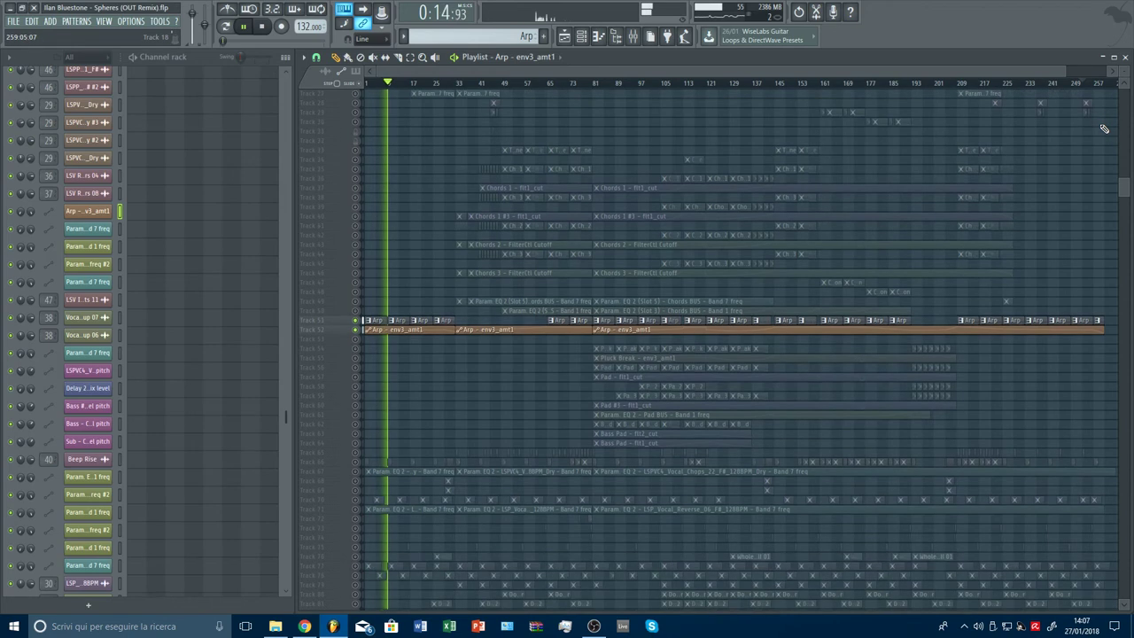
scroll(1104, 129, "down", 2)
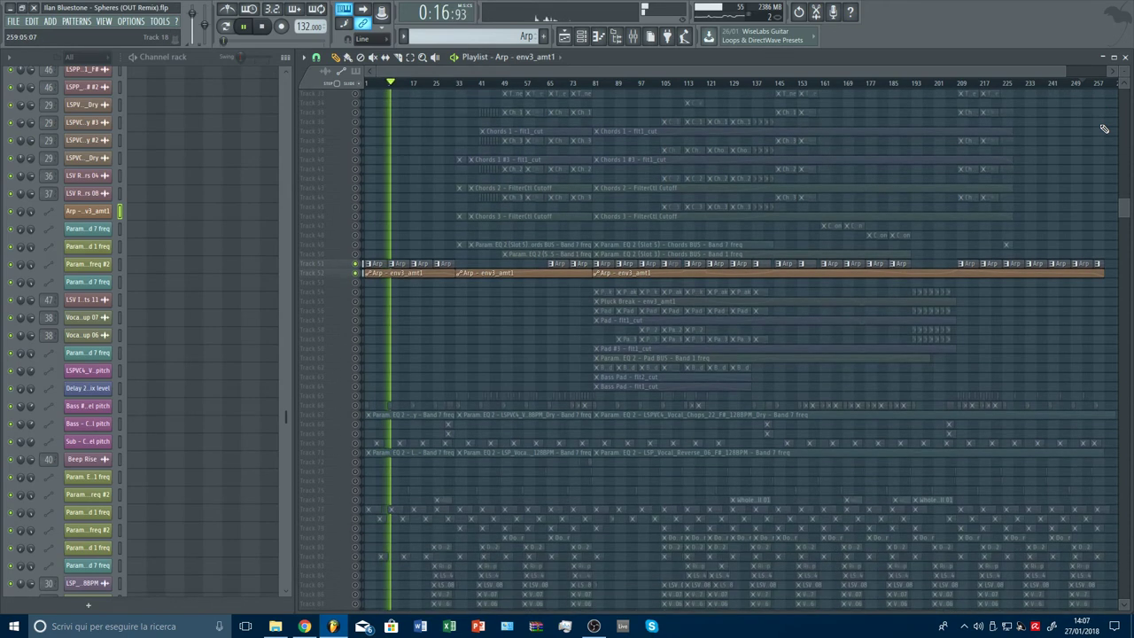
scroll(1104, 130, "down", 1)
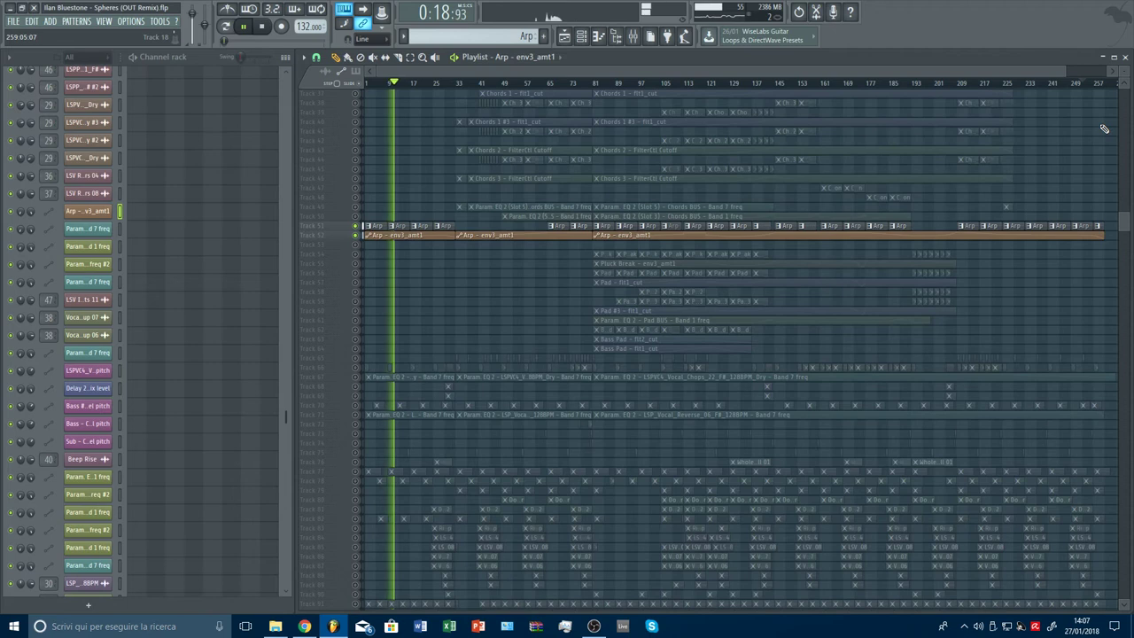
scroll(1104, 130, "up", 6)
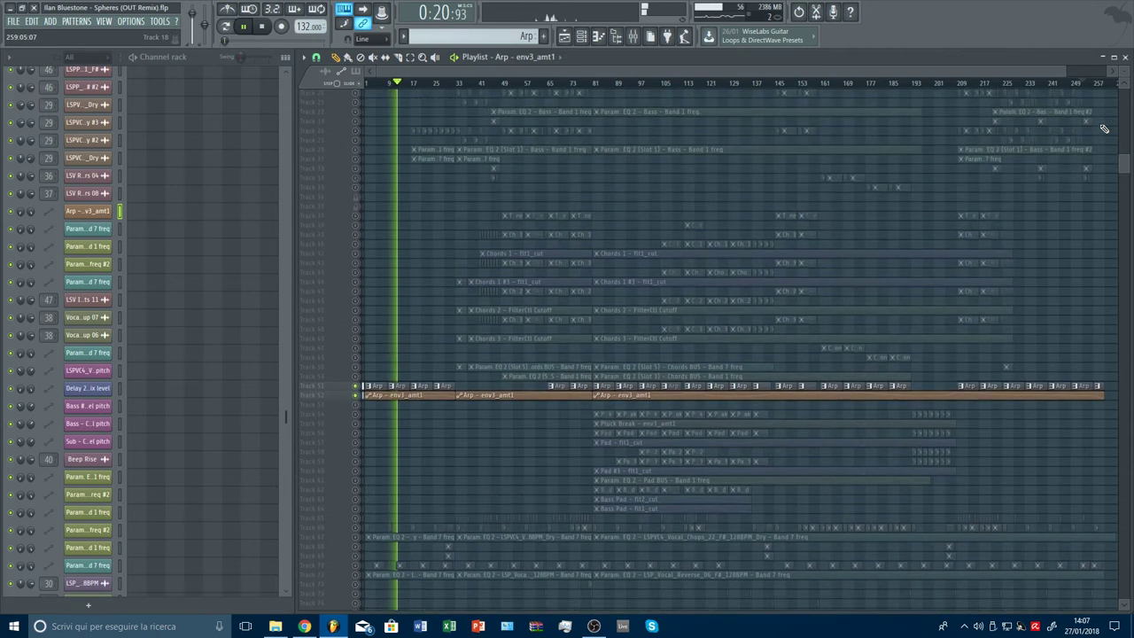
scroll(1104, 130, "up", 3)
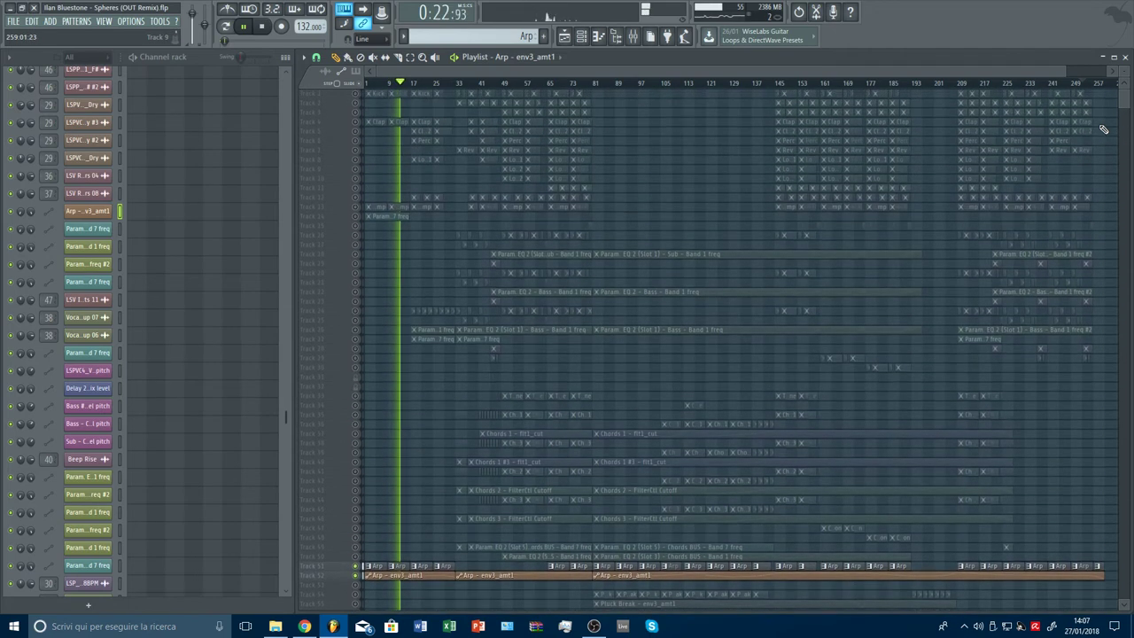
scroll(655, 224, "down", 6)
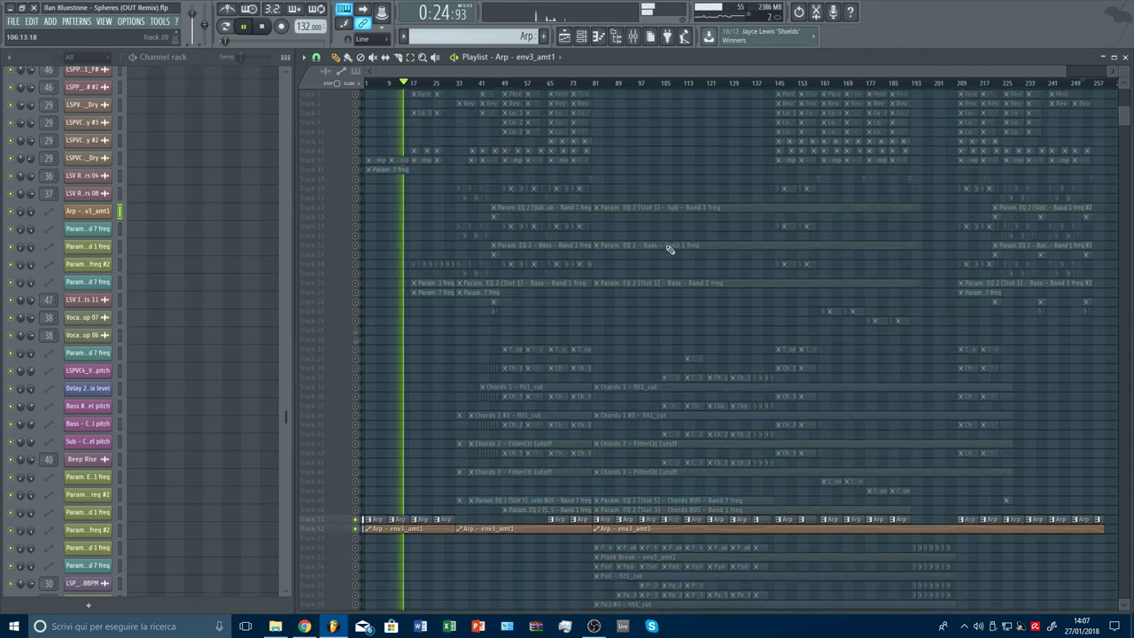
scroll(602, 354, "down", 3)
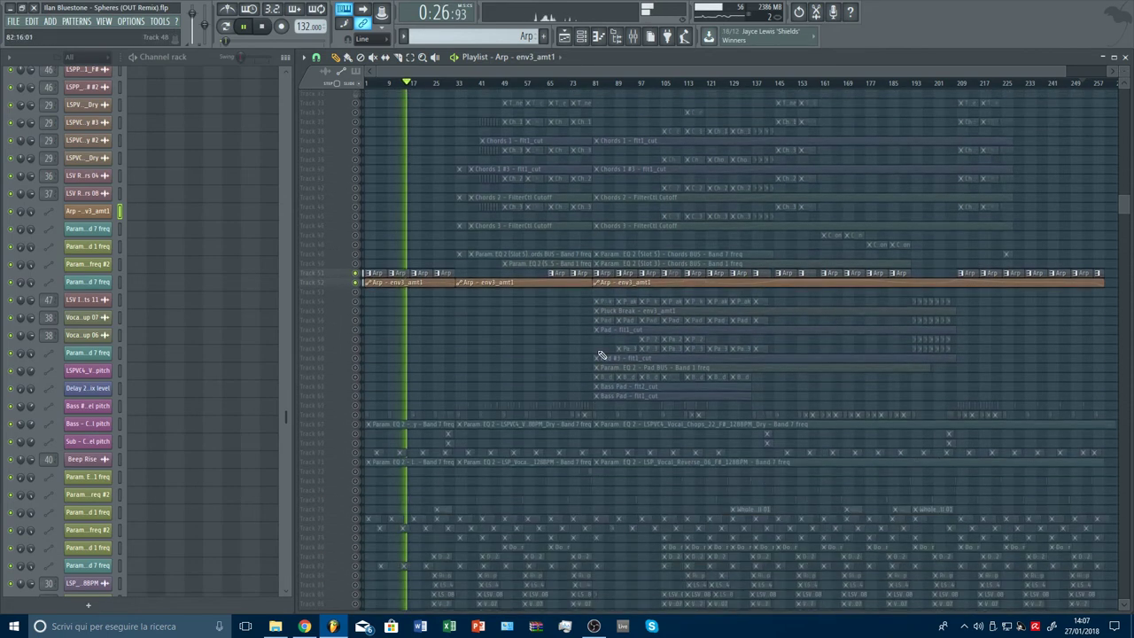
scroll(601, 349, "down", 1)
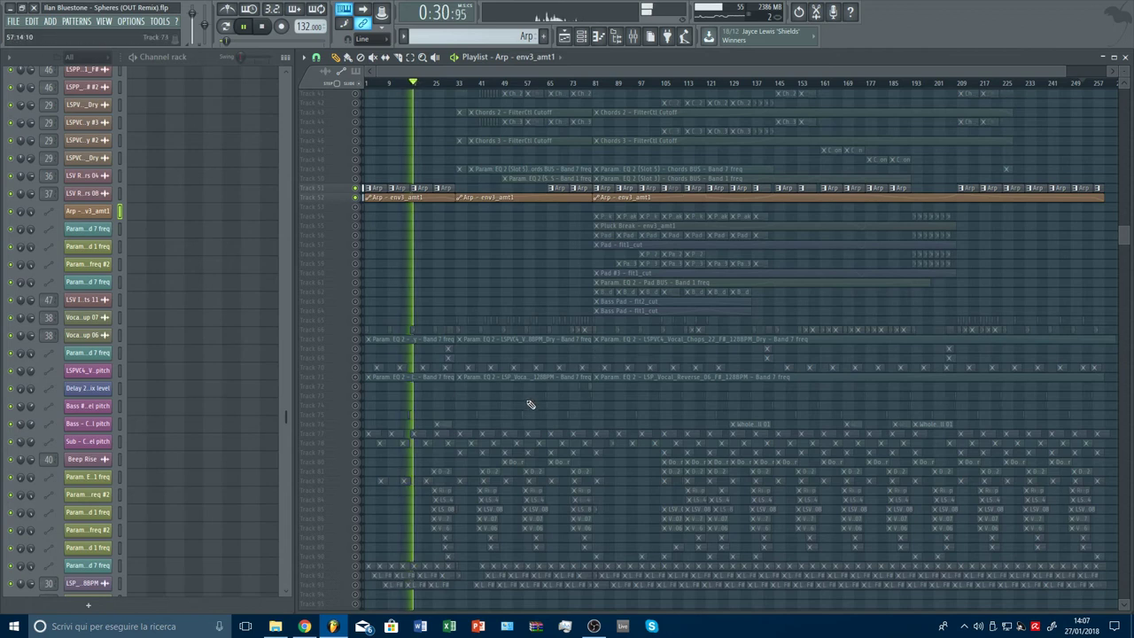
Enable the vocal reverse and vocal chop Tracks 70, 71, 66 and 67 alongside the soloed Arp tracks
left_click(358, 378)
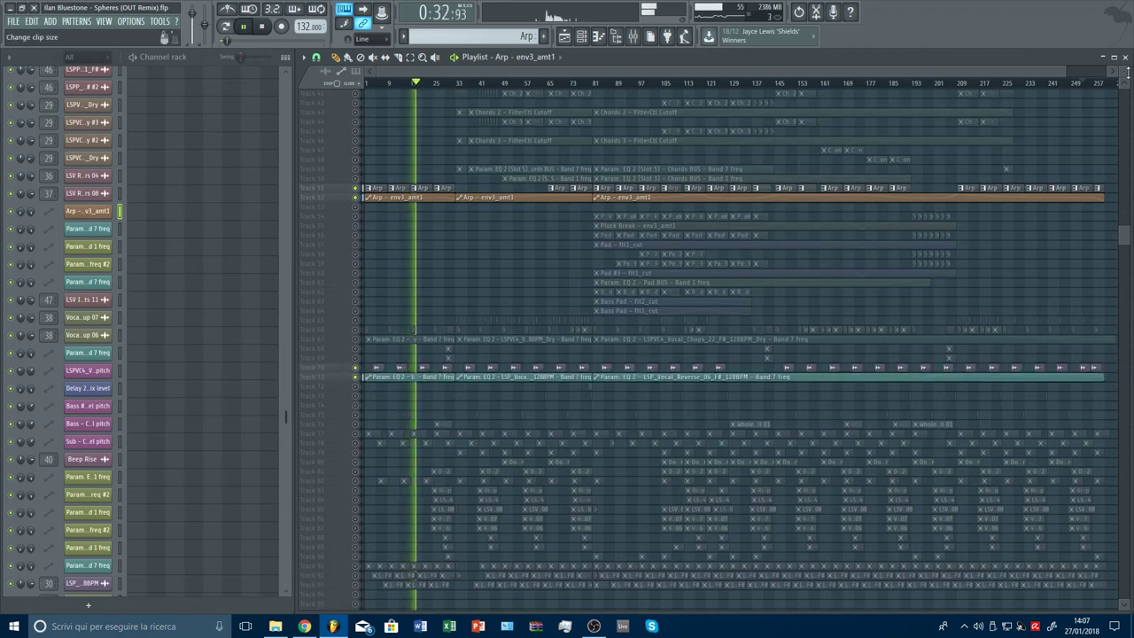
left_click_drag(1127, 72, 1127, 97)
scroll(1031, 269, "down", 6)
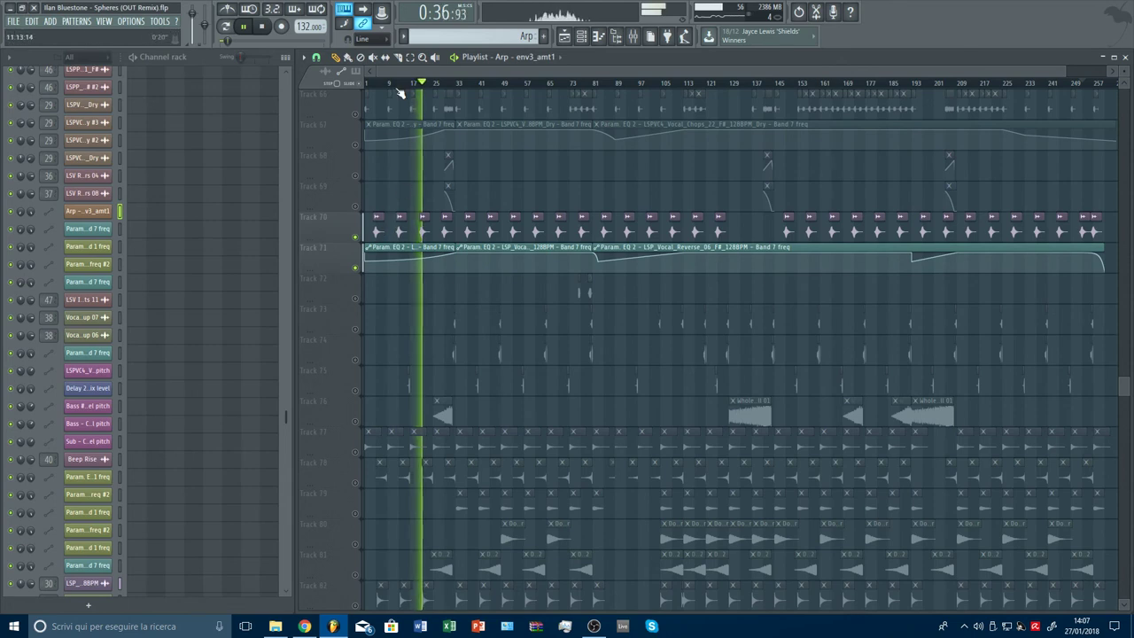
scroll(576, 179, "up", 3)
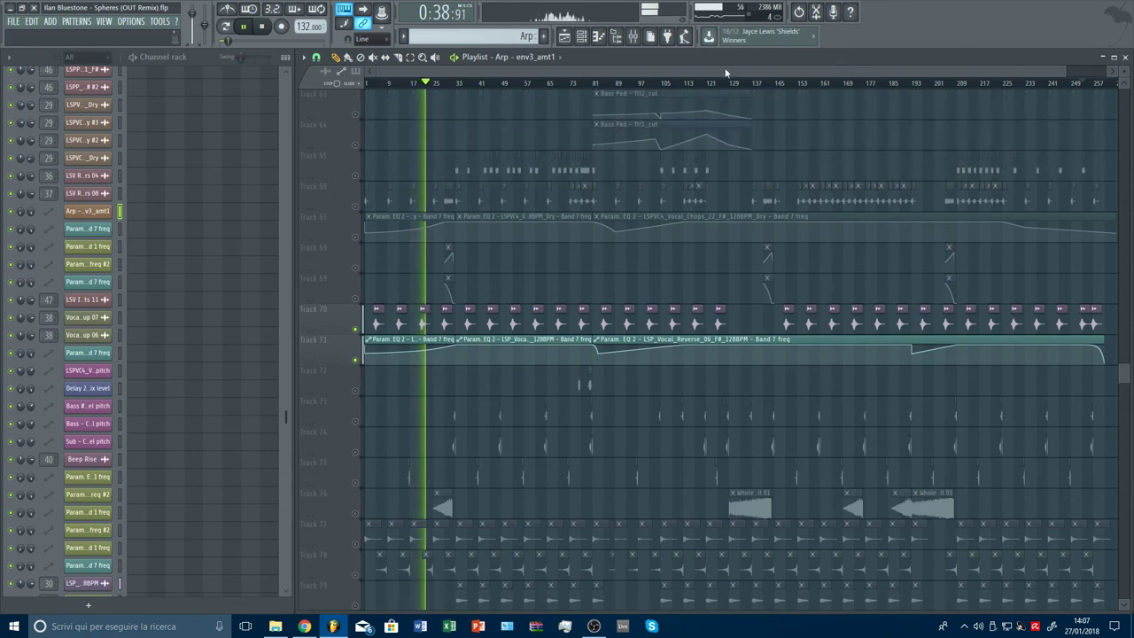
left_click(355, 237)
left_click(355, 206)
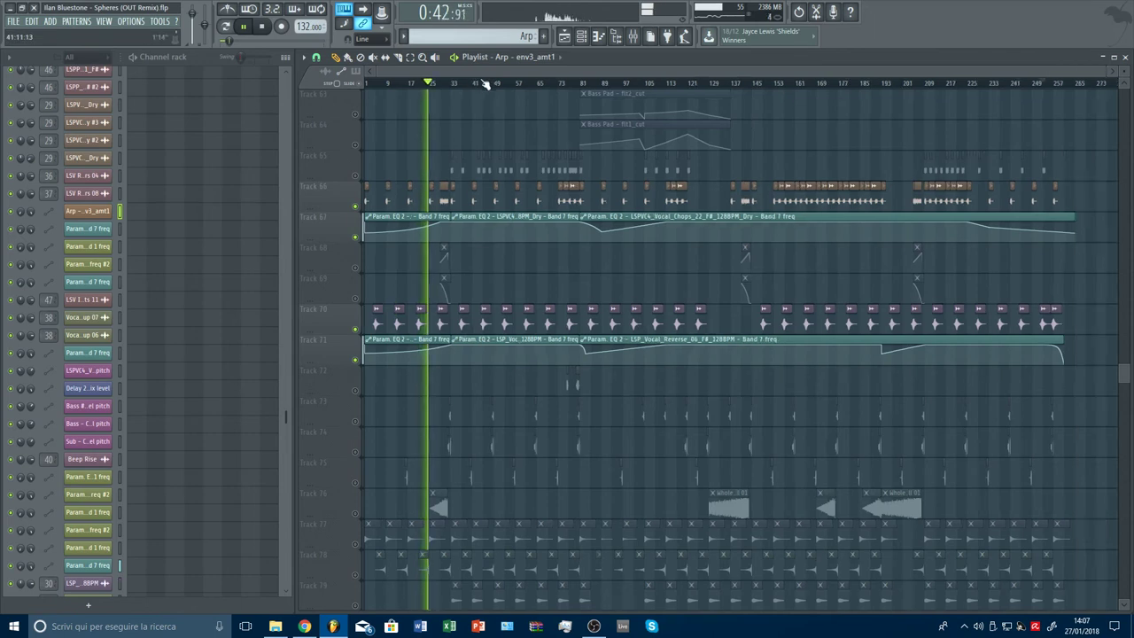
Add a Whole Snare Roll 01 #2 clip on Track 76 from bar 217 to bar 224
scroll(970, 314, "down", 5)
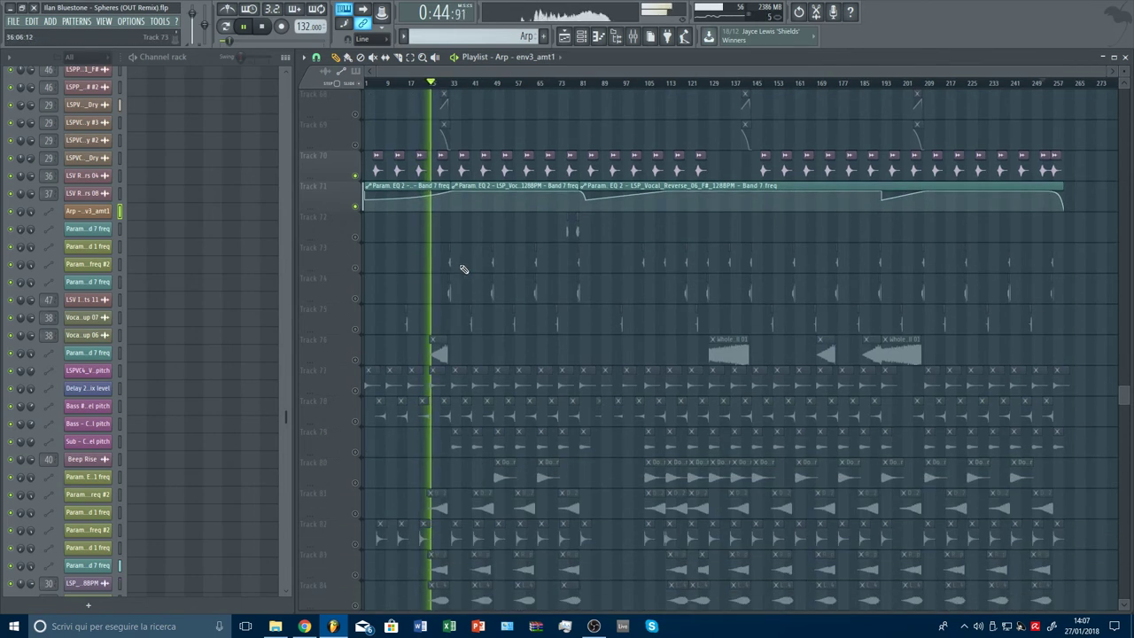
scroll(820, 254, "up", 3)
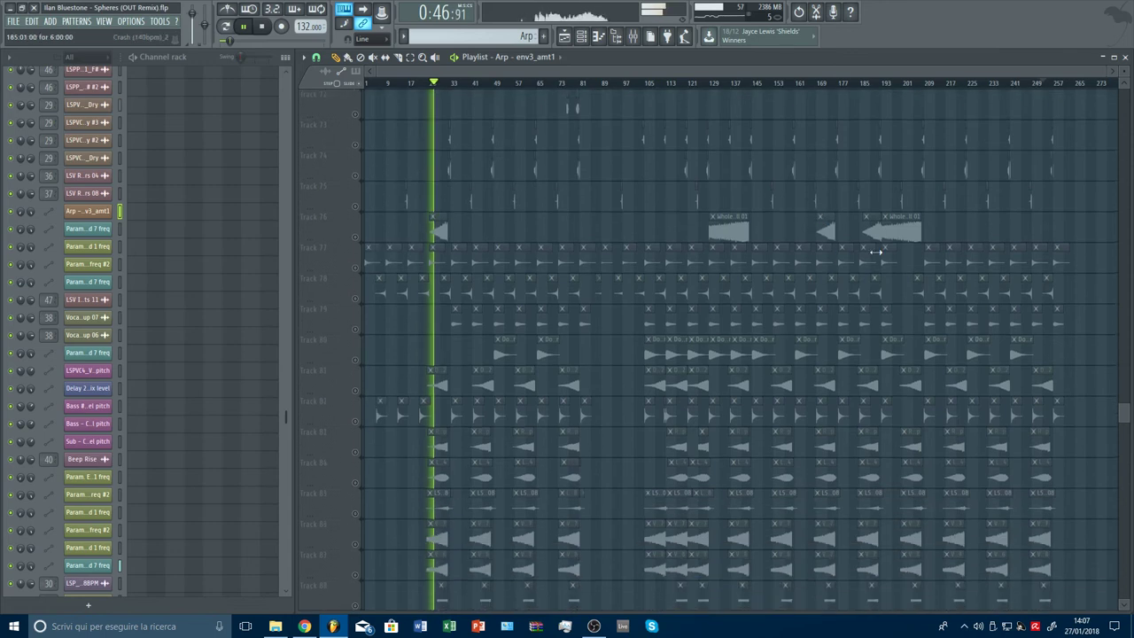
scroll(911, 257, "up", 2)
scroll(896, 83, "up", 3)
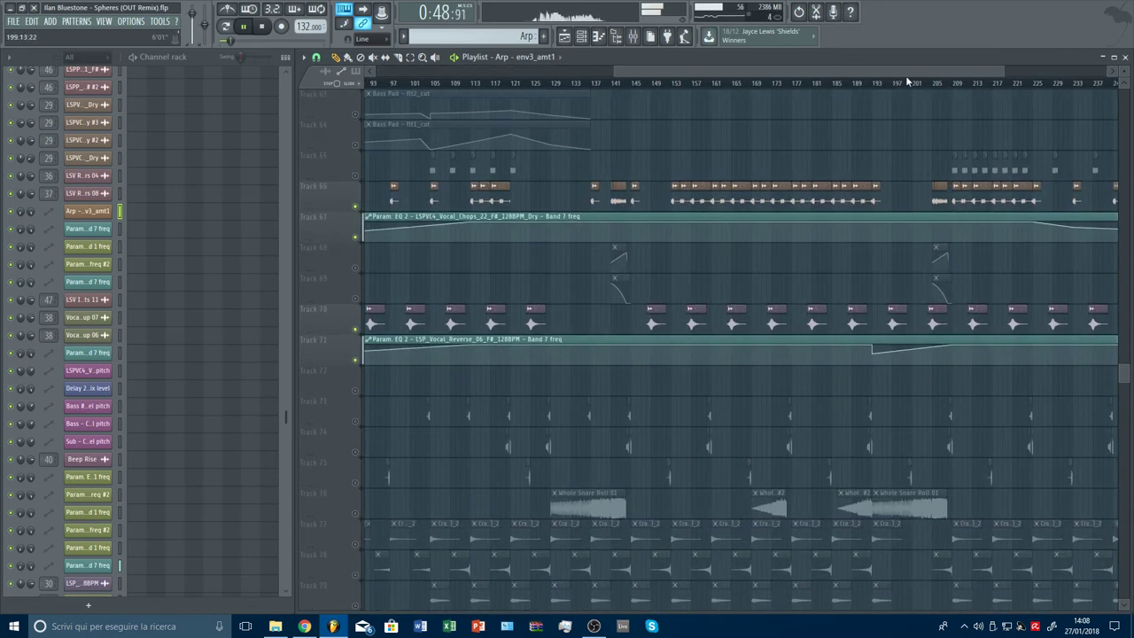
left_click_drag(907, 73, 968, 74)
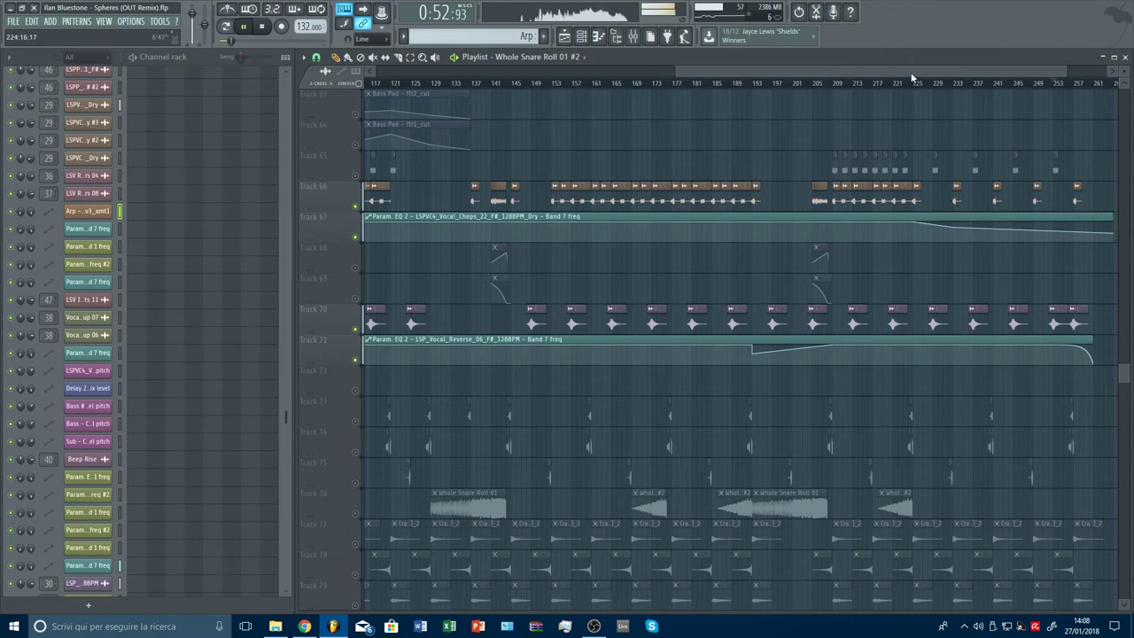
Play the arrangement from about bar 223 with Track 76 enabled alongside the Arp and vocal tracks
scroll(913, 80, "up", 3)
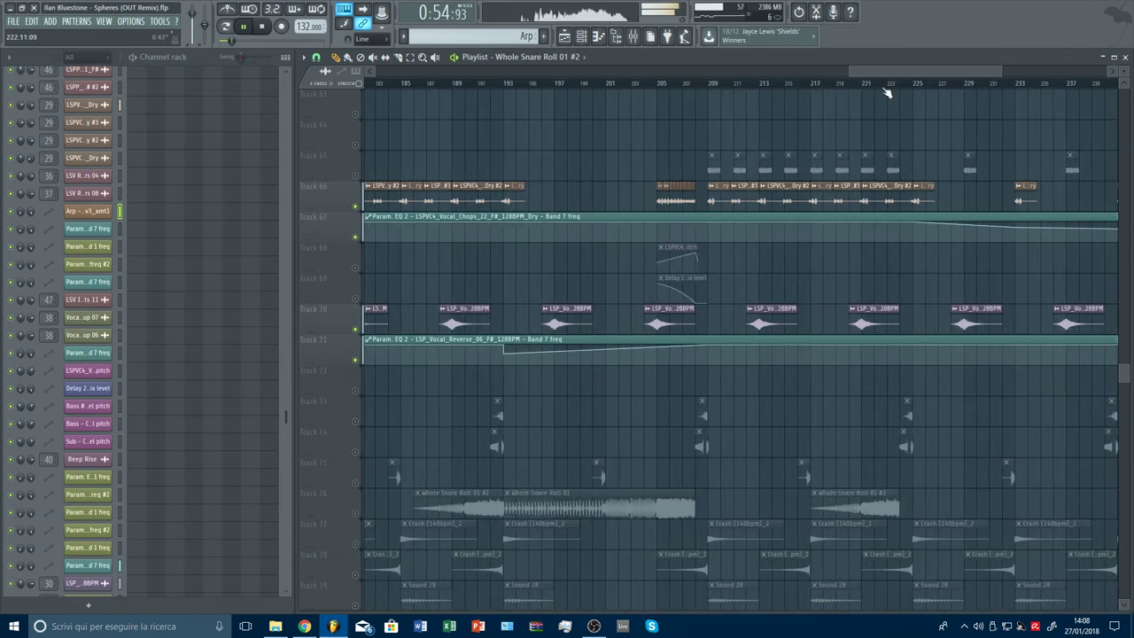
left_click(886, 92)
left_click(355, 514)
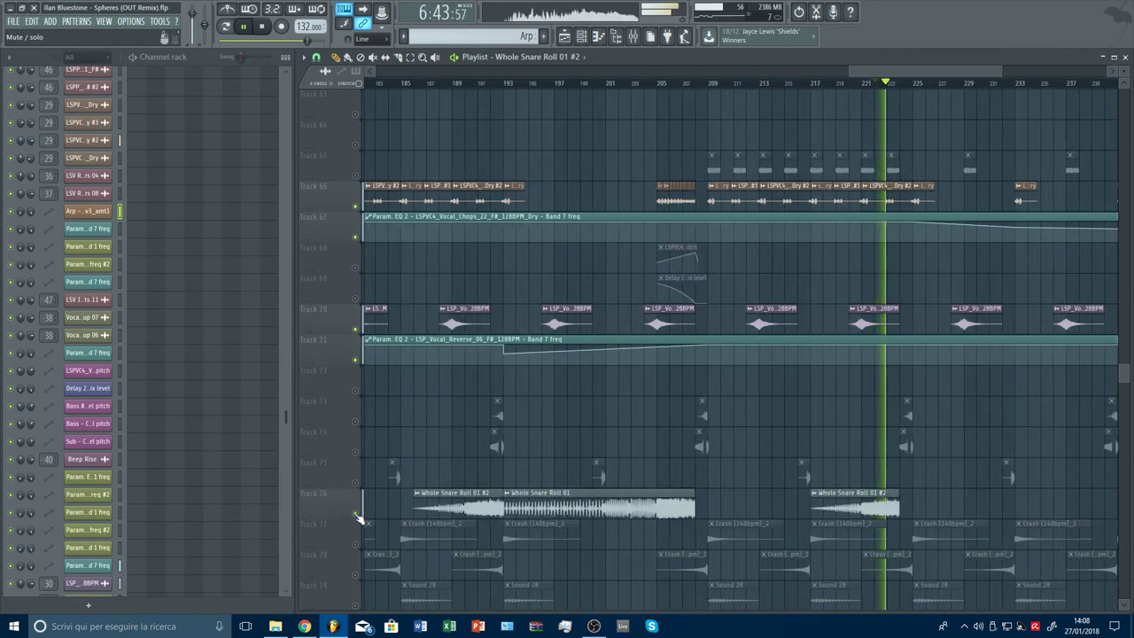
left_click_drag(1123, 83, 1123, 124)
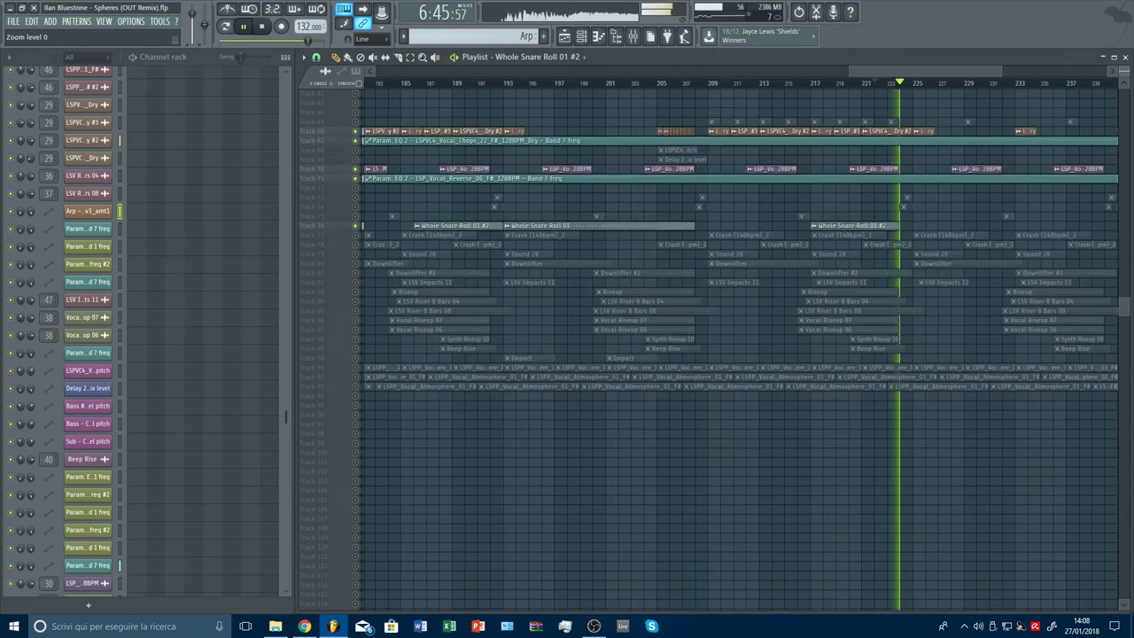
scroll(961, 81, "down", 3)
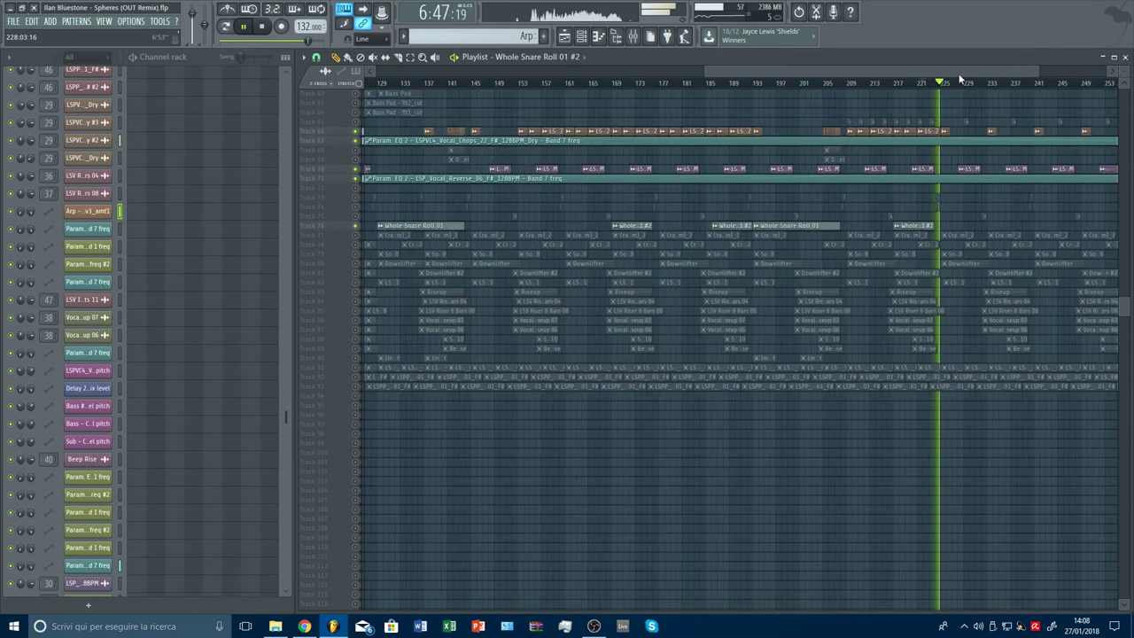
scroll(983, 85, "down", 2)
scroll(992, 89, "down", 2)
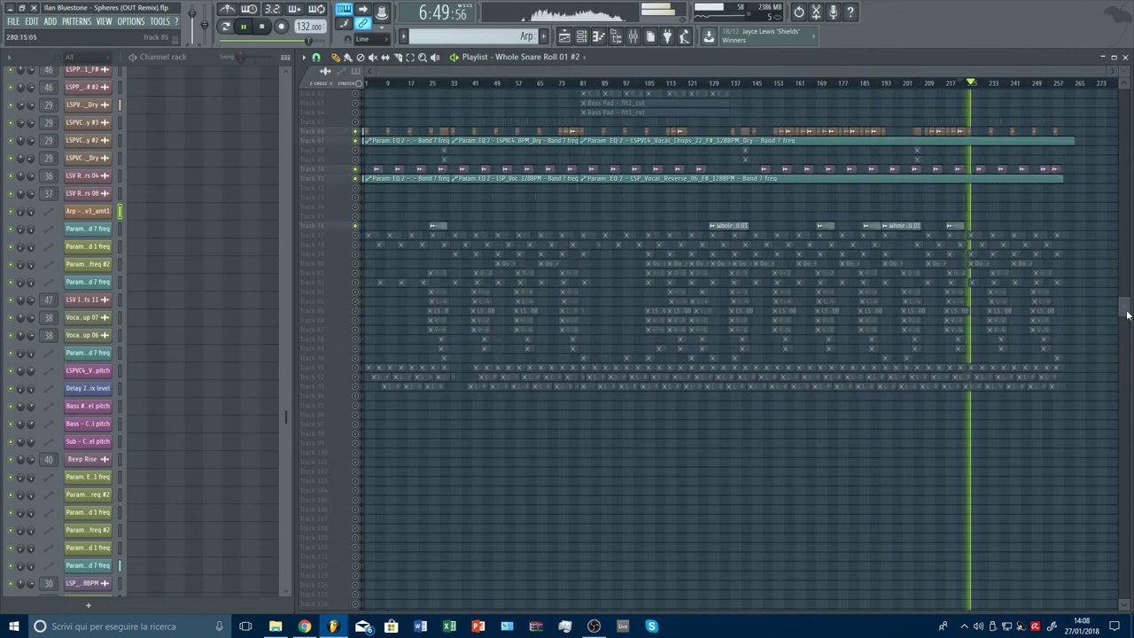
Turn off the solo so that every playlist track plays again
left_click_drag(1124, 309, 1128, 83)
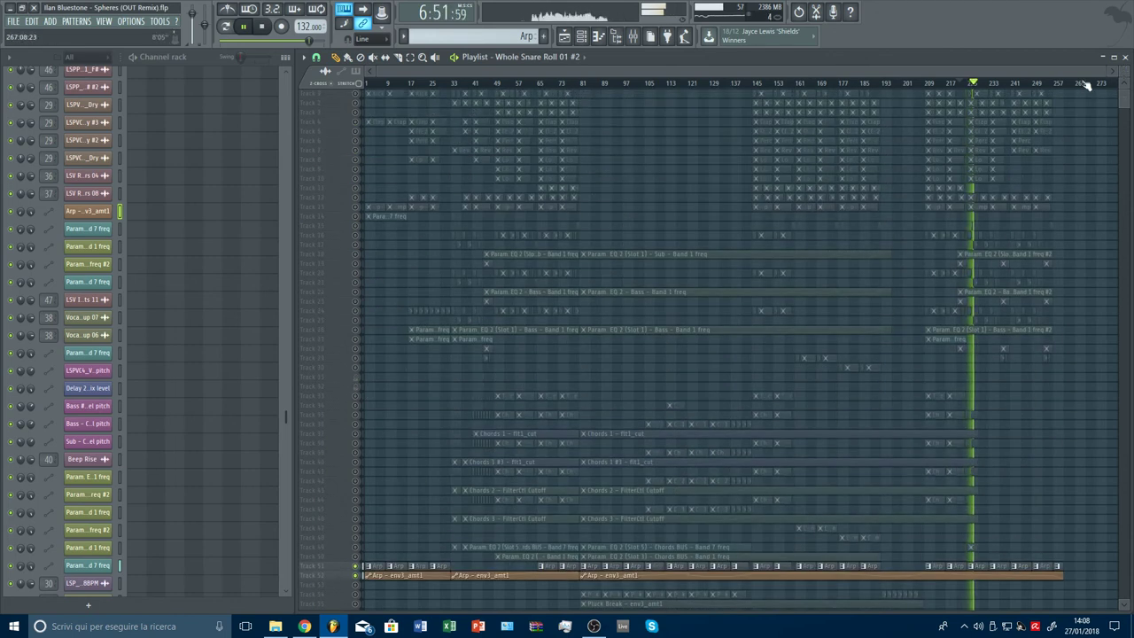
left_click_drag(1109, 71, 1068, 71)
scroll(1069, 188, "down", 3)
scroll(1070, 188, "down", 10)
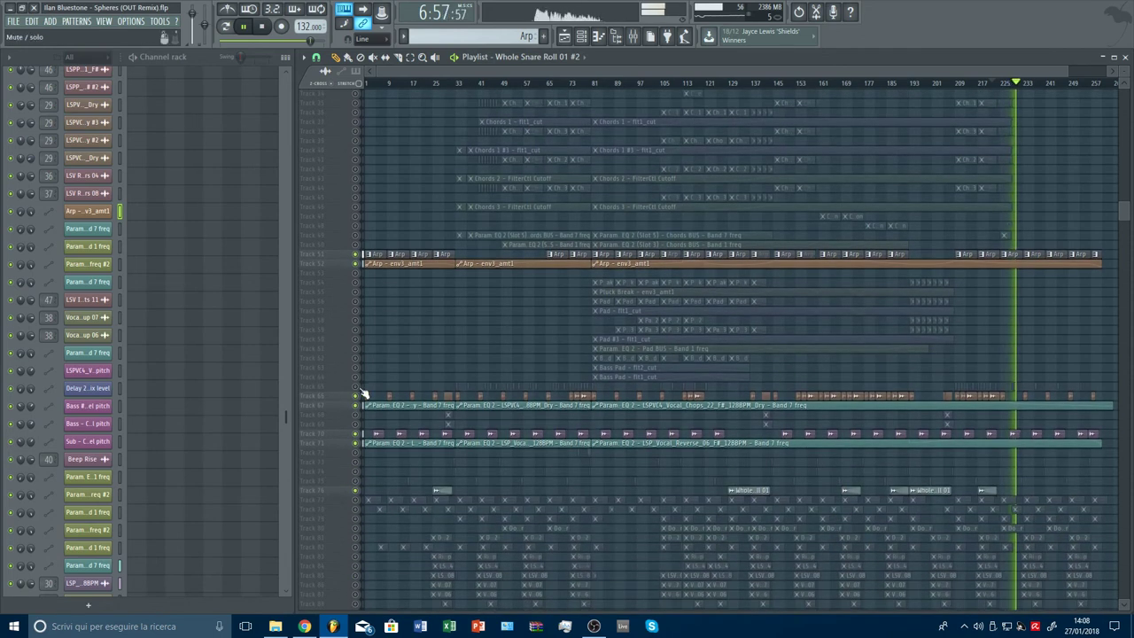
scroll(1085, 328, "down", 5)
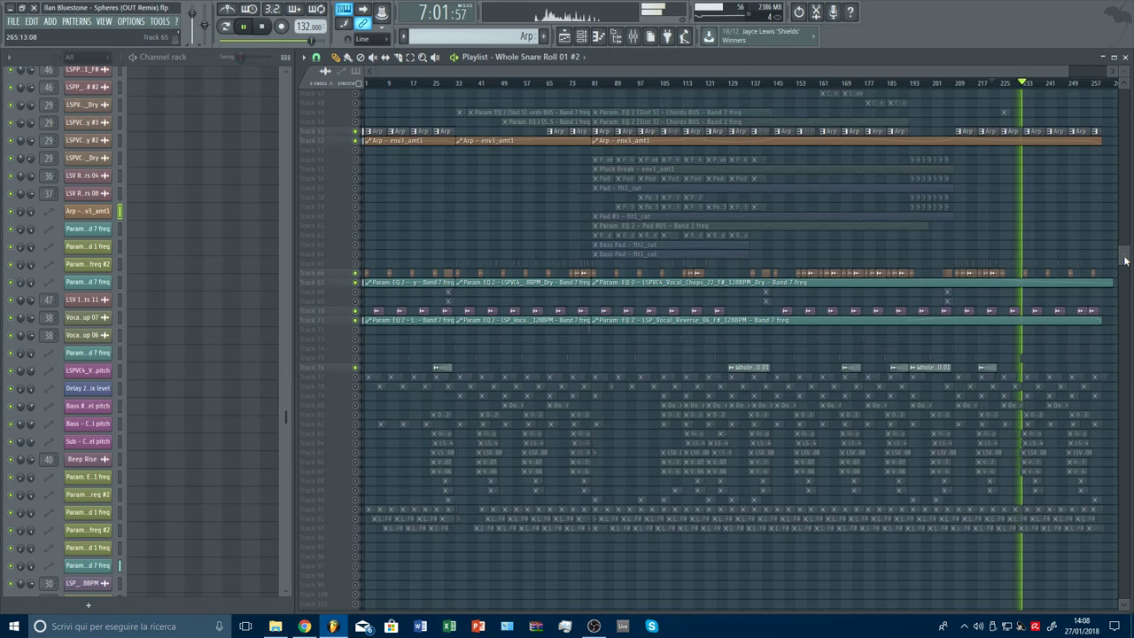
left_click_drag(1126, 260, 1122, 83)
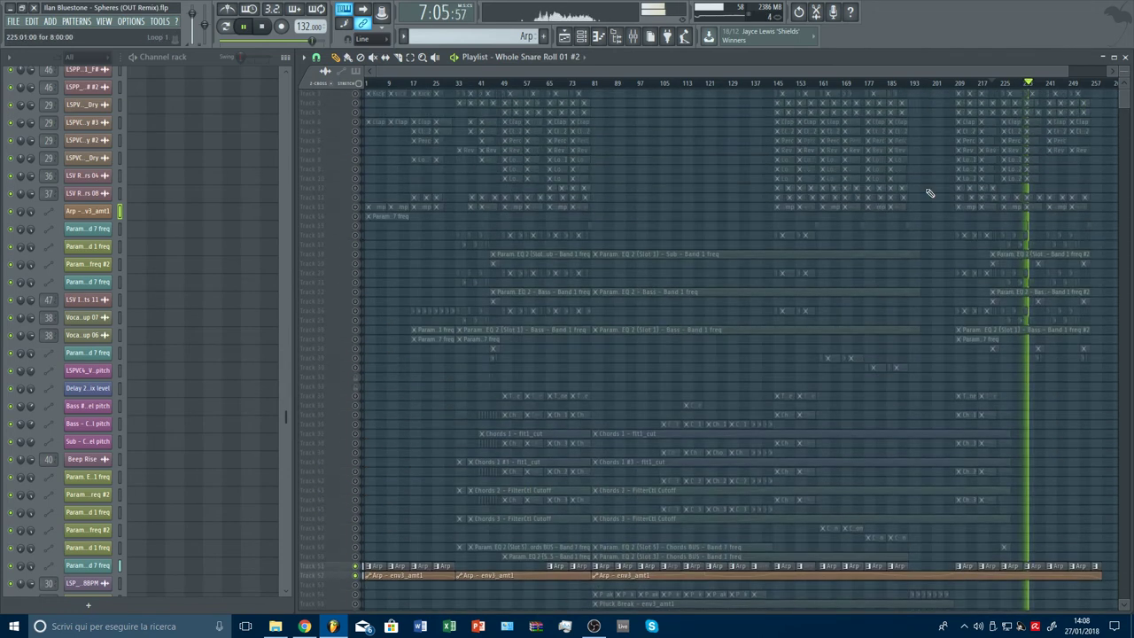
right_click(358, 229)
scroll(965, 69, "up", 4)
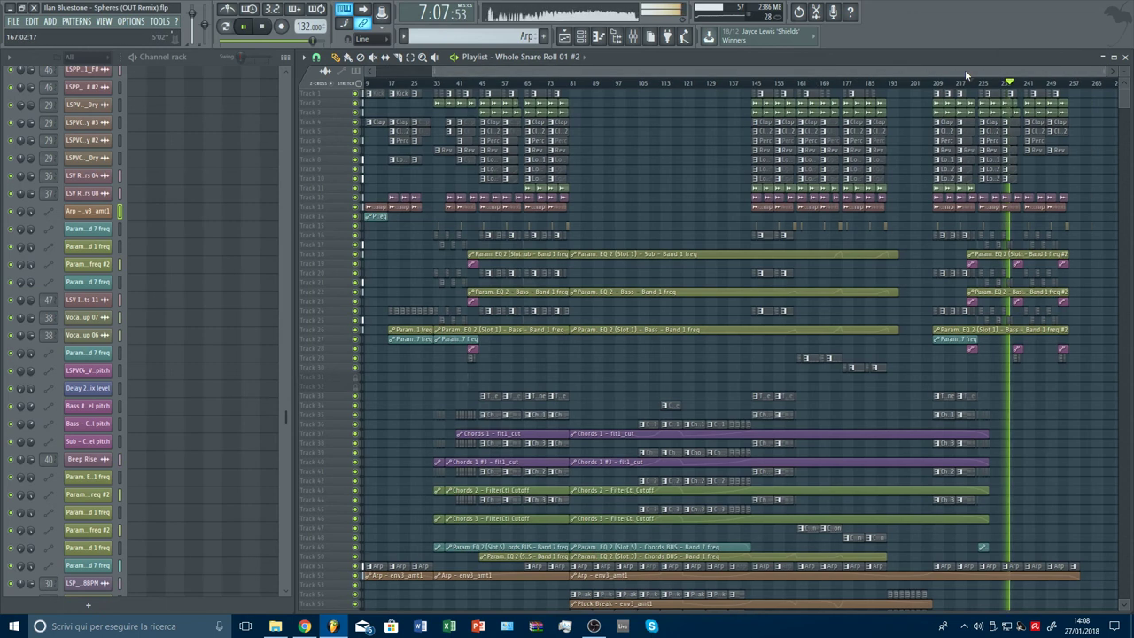
scroll(983, 69, "up", 1)
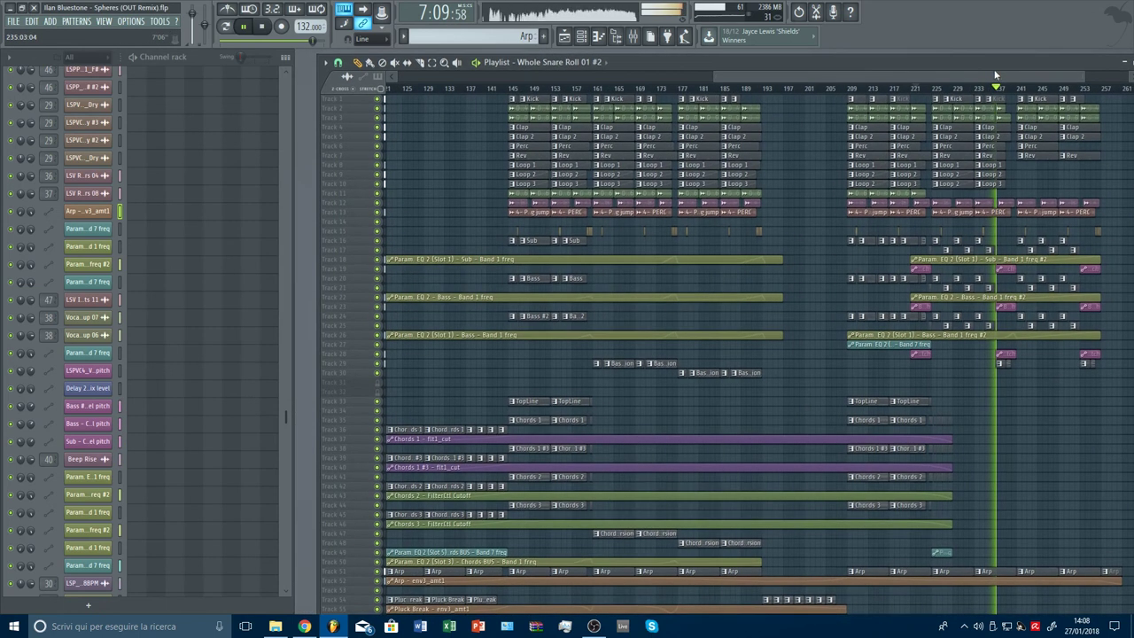
scroll(994, 69, "down", 1)
scroll(972, 73, "down", 3)
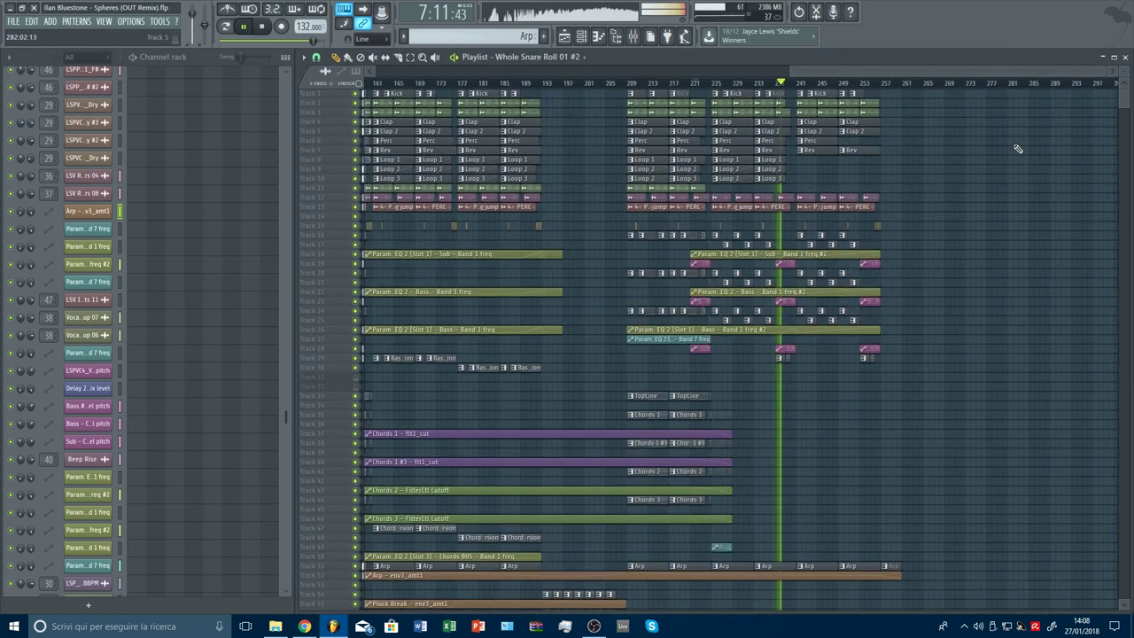
Look through all the tracks of the outro while it plays, focusing on the bars between 241 and 257
scroll(999, 233, "down", 5)
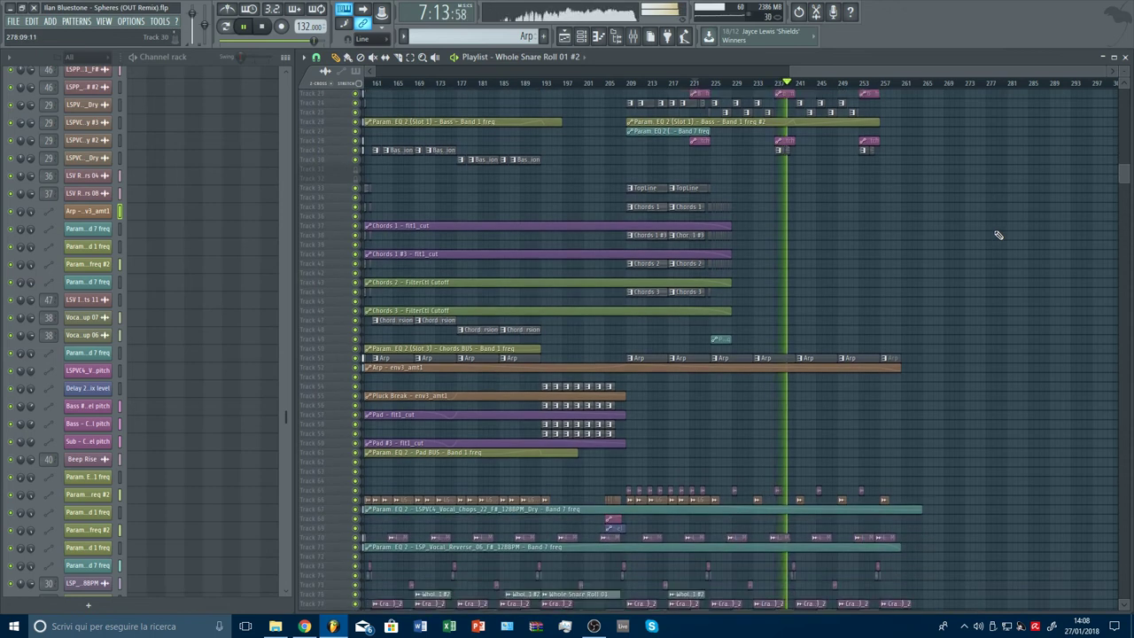
scroll(999, 234, "down", 4)
scroll(999, 235, "down", 2)
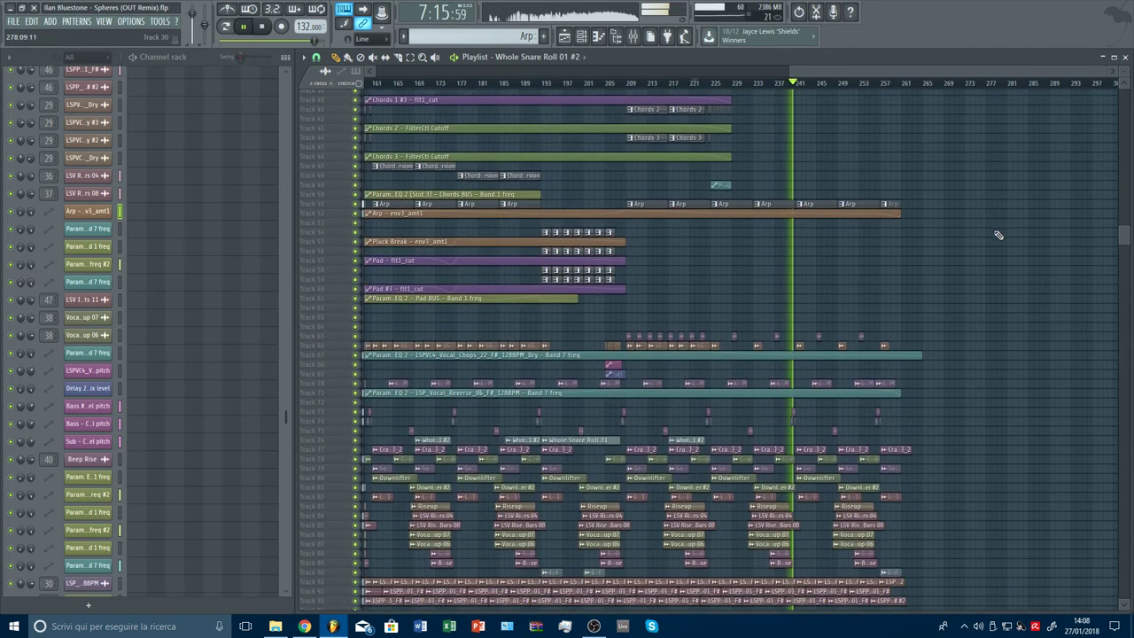
scroll(1012, 284, "up", 2)
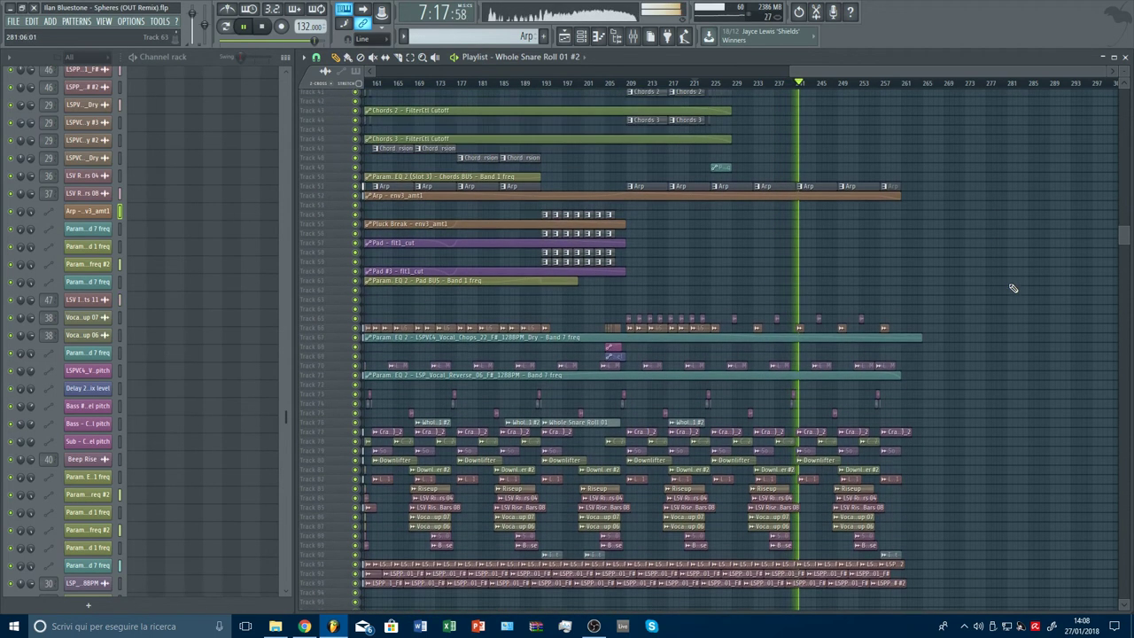
scroll(1012, 306, "up", 9)
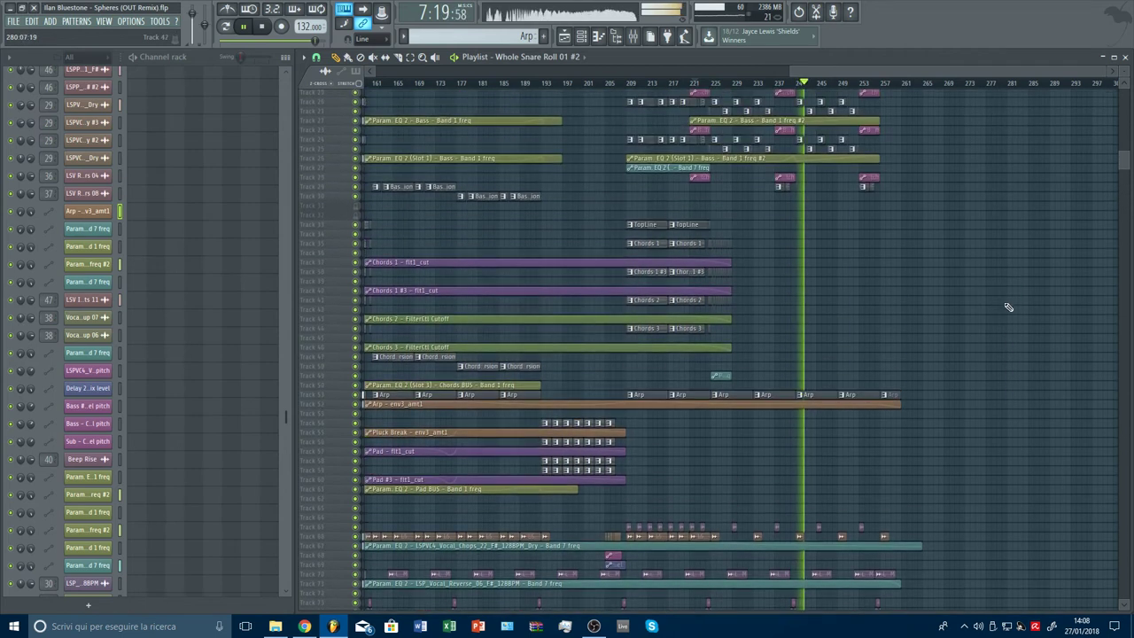
scroll(1007, 306, "up", 1)
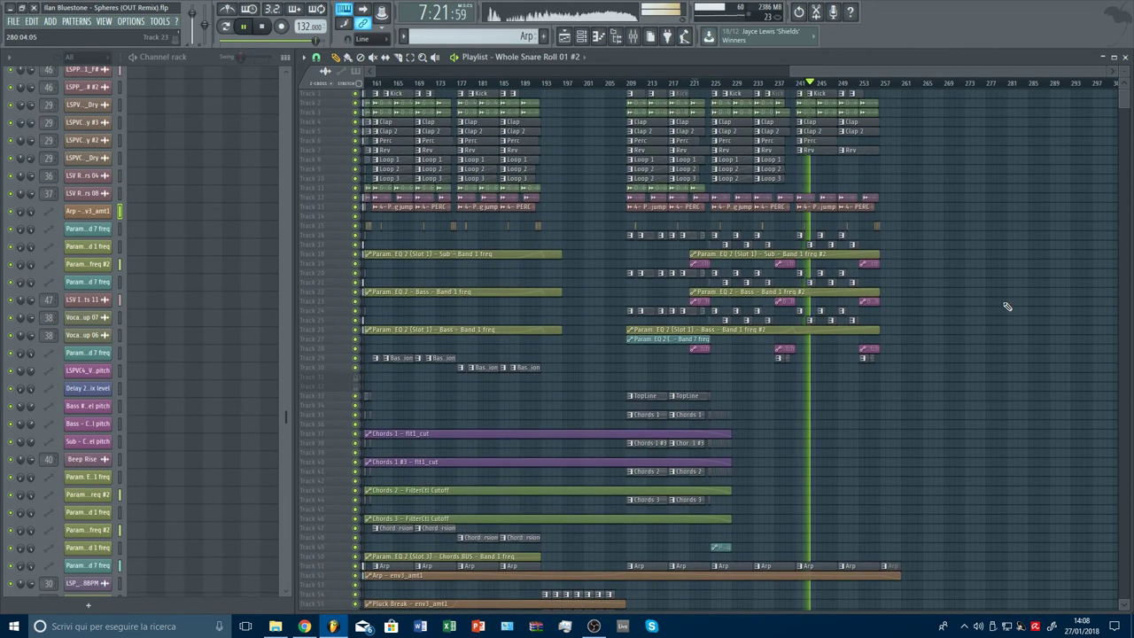
scroll(884, 89, "up", 2)
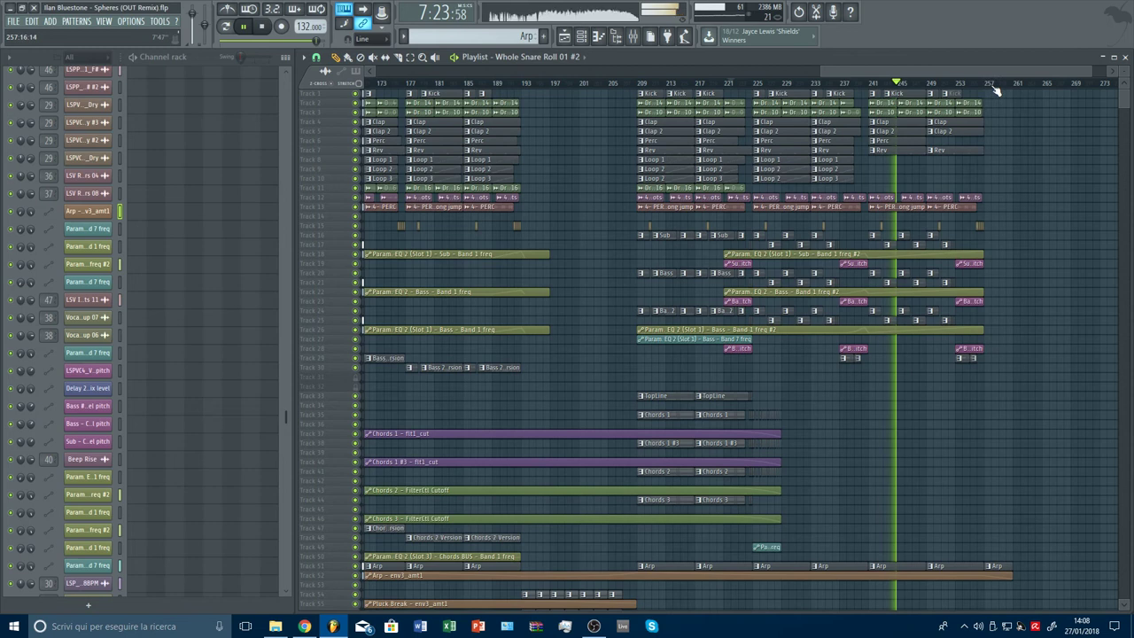
scroll(995, 91, "up", 2)
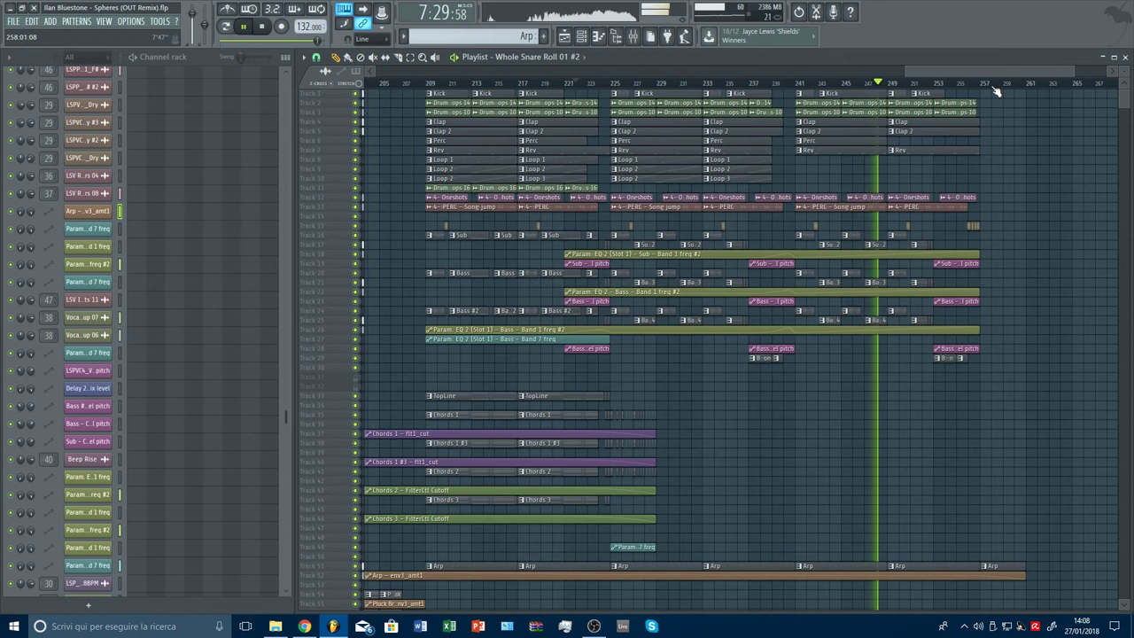
scroll(1019, 99, "down", 2)
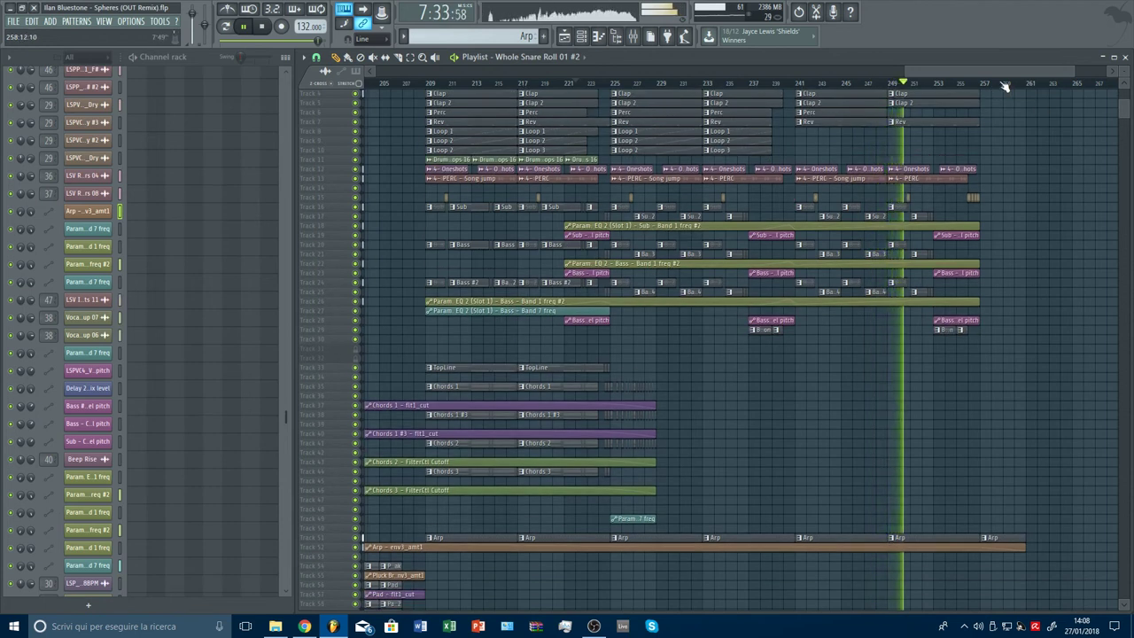
Try a four-bar Drum Loops 16 clip on Track 11 at bar 253 and play it from there
scroll(1005, 86, "up", 2)
scroll(1019, 172, "up", 3)
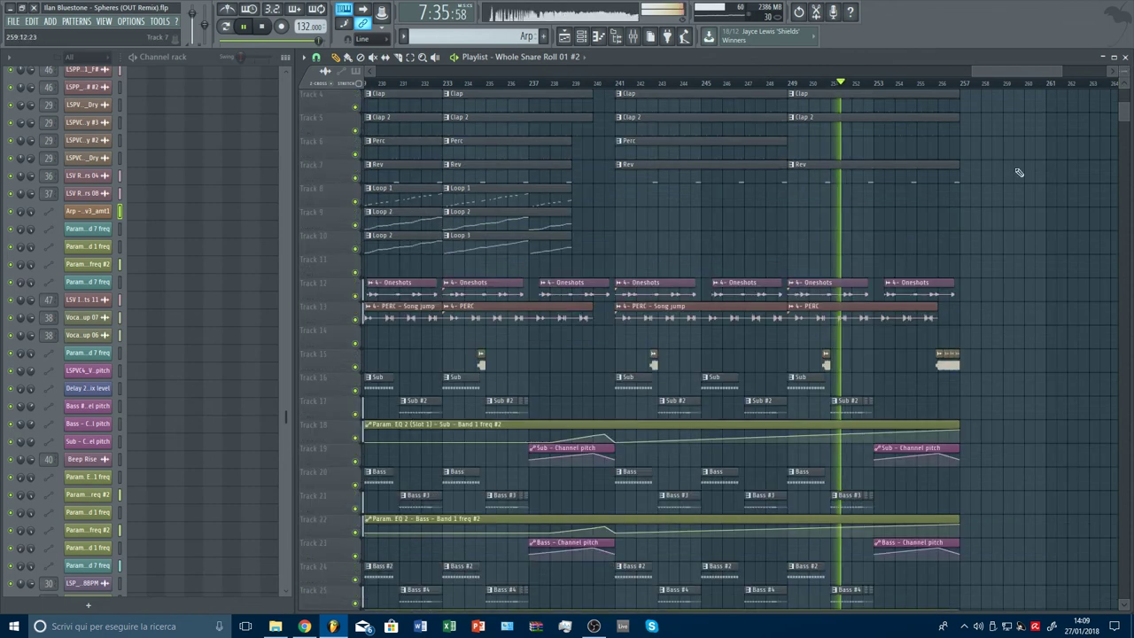
scroll(611, 91, "down", 3)
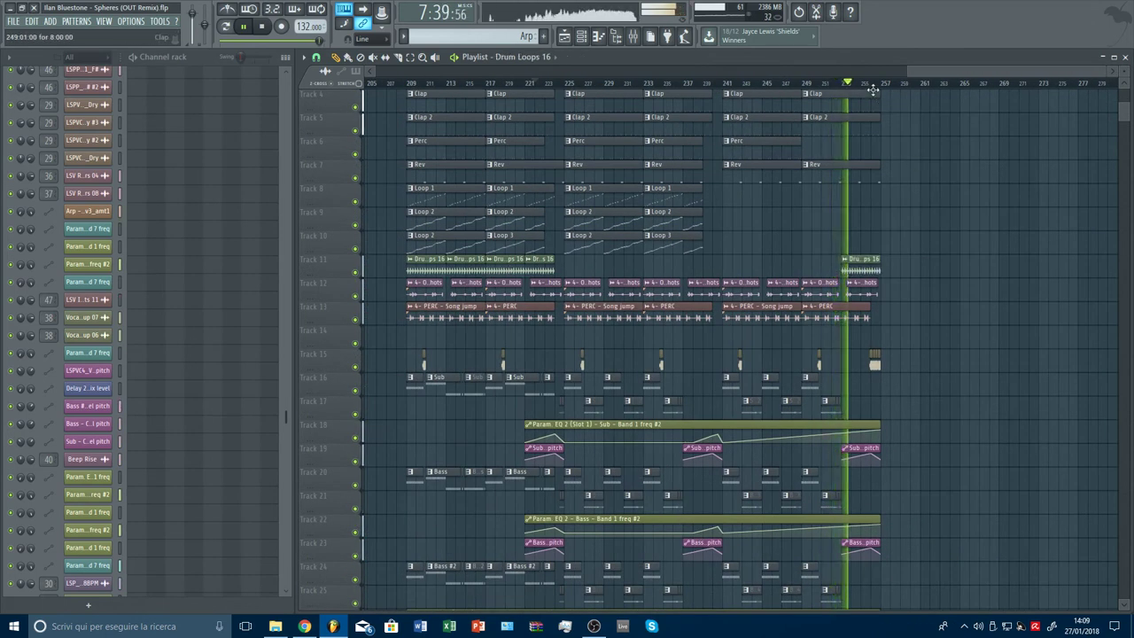
scroll(873, 89, "up", 2)
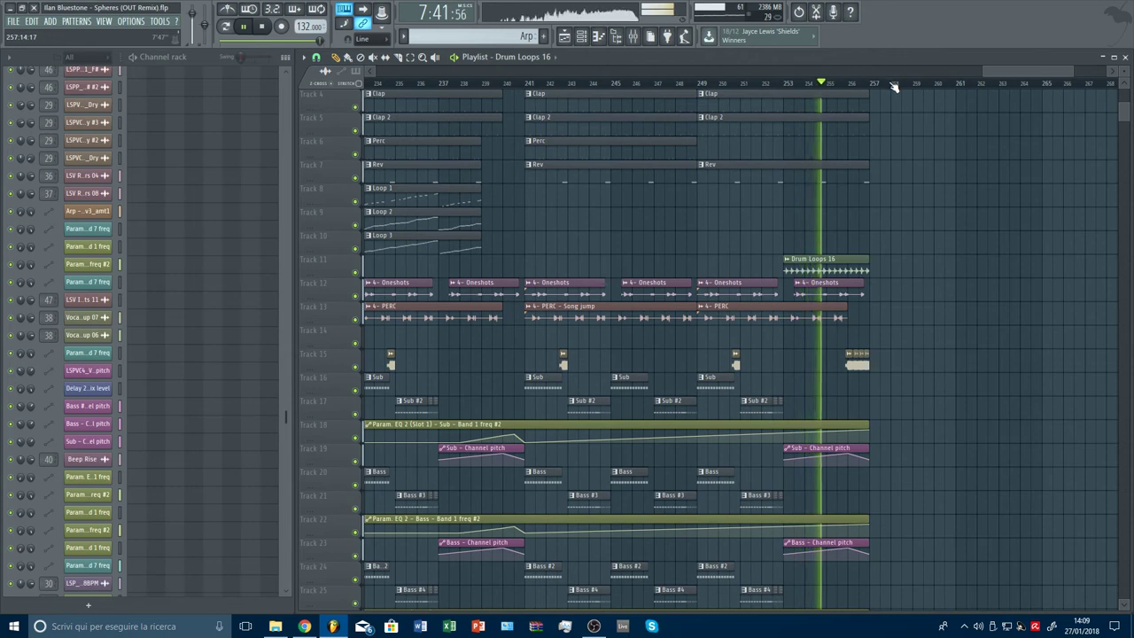
left_click(785, 84)
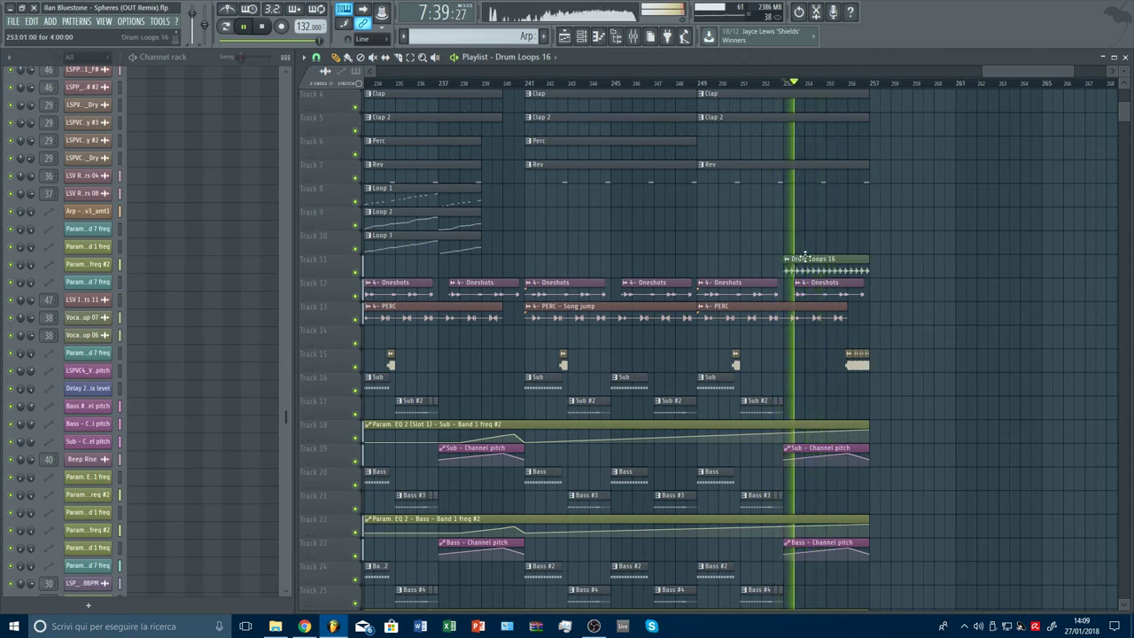
right_click(804, 257)
Play the outro from about bar 242 and examine its drum, bass and arp tracks up to bar 257
scroll(893, 88, "down", 2)
left_click(712, 94)
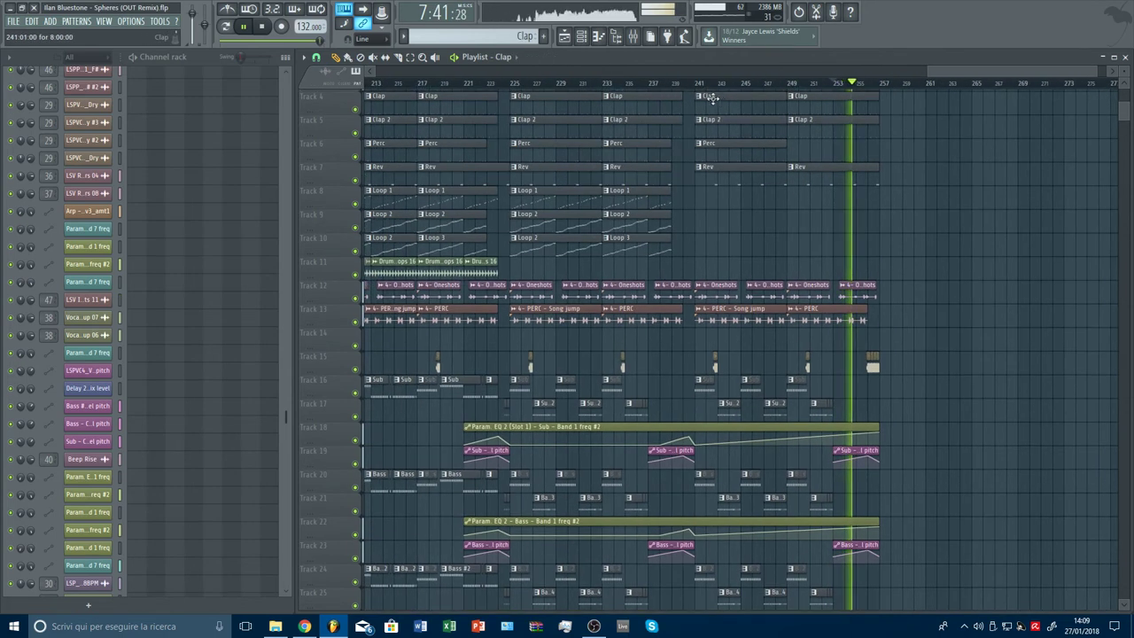
left_click(714, 84)
scroll(943, 154, "down", 6)
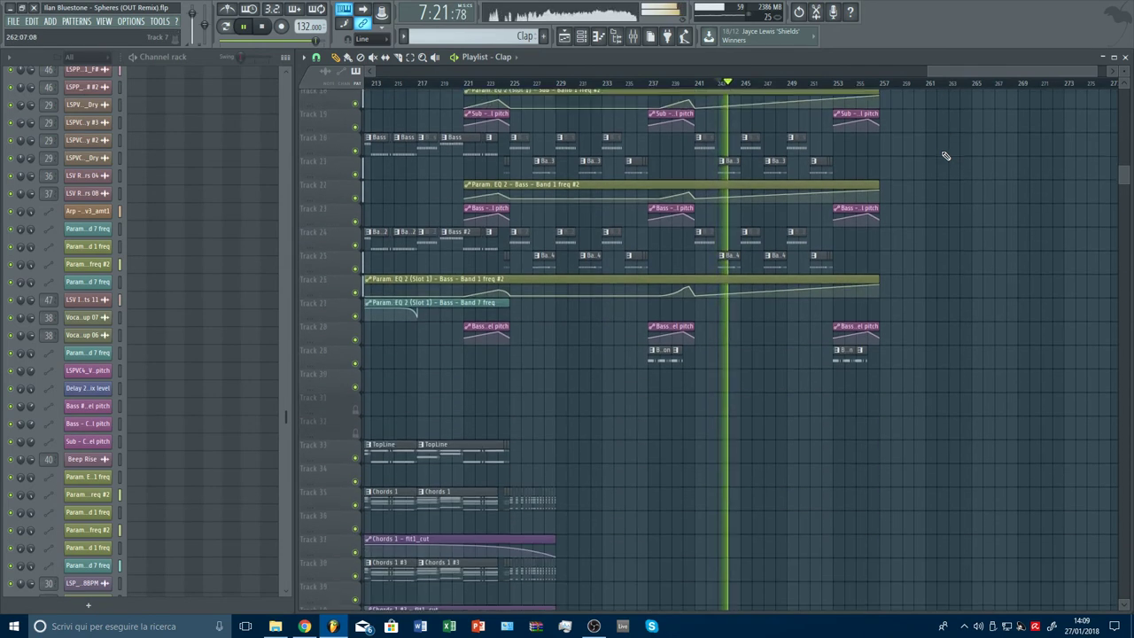
scroll(947, 156, "down", 10)
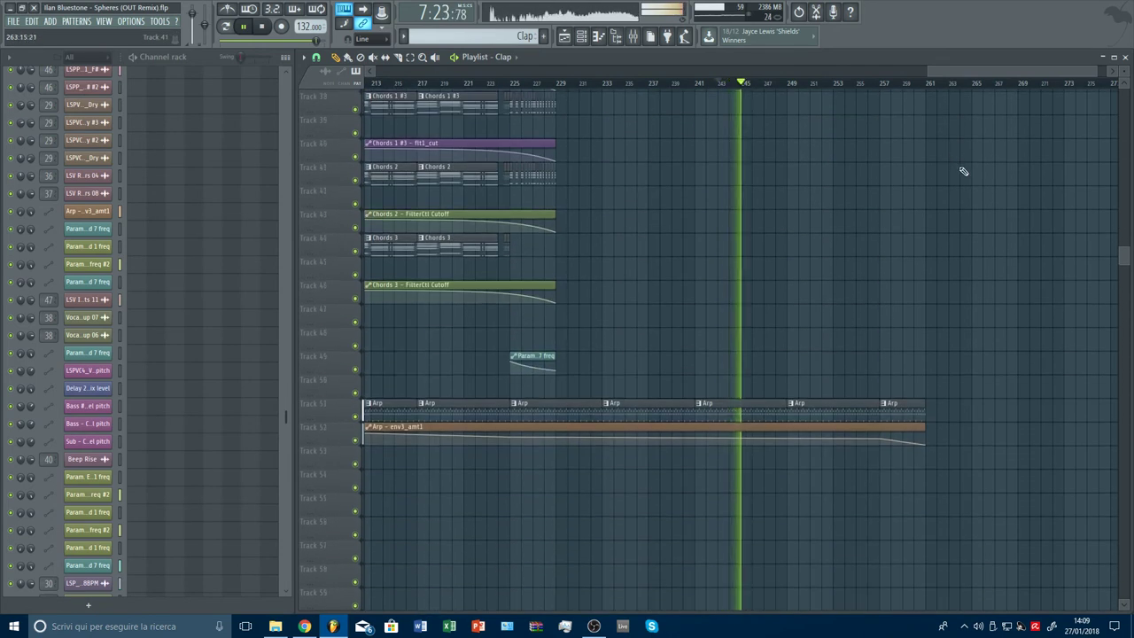
scroll(964, 171, "up", 15)
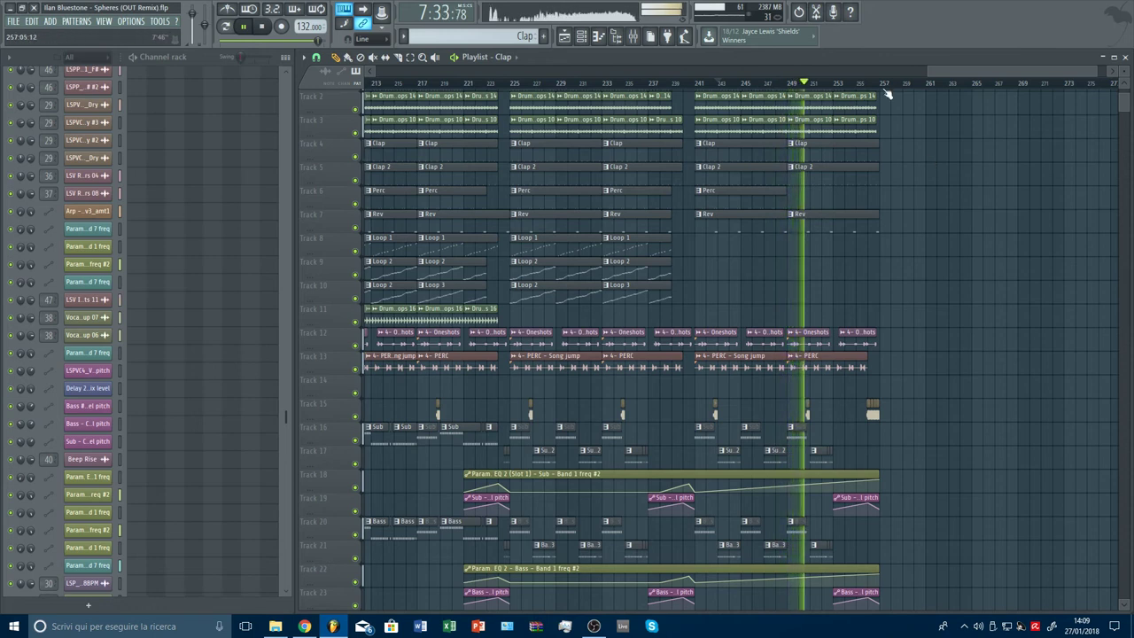
scroll(886, 95, "up", 2, "ctrl")
scroll(891, 89, "up", 1)
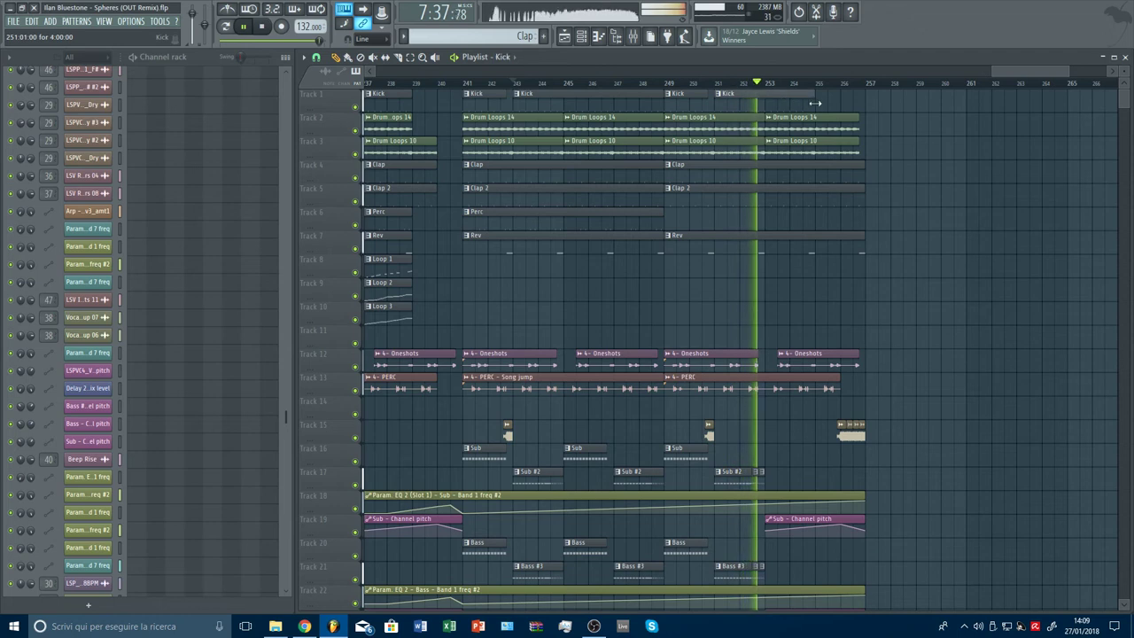
scroll(937, 114, "down", 3, "alt")
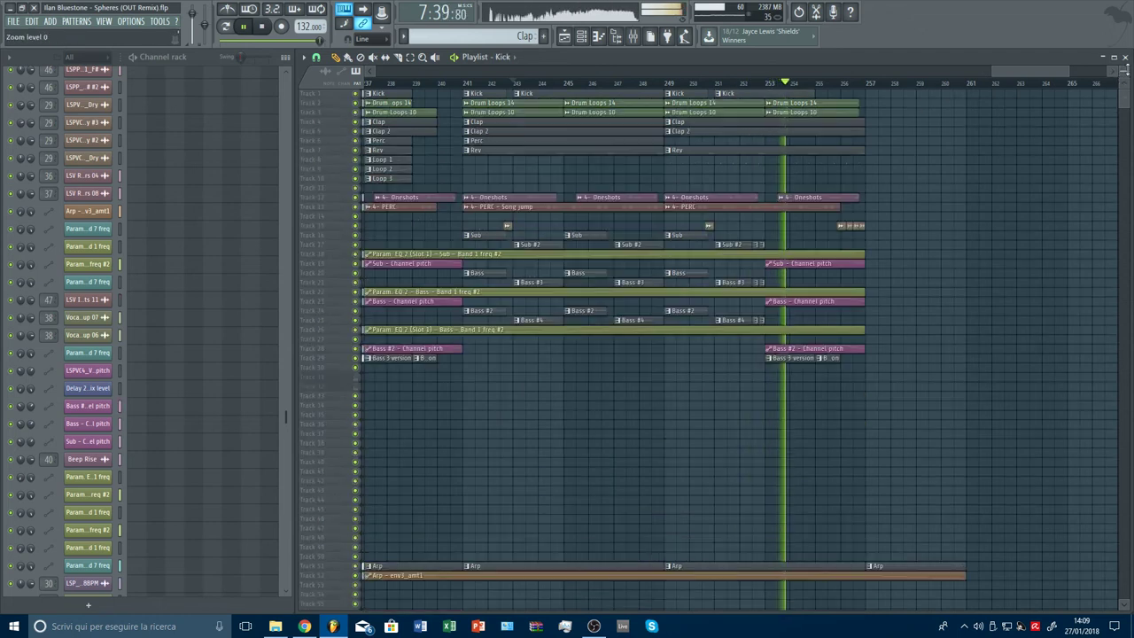
Add a Whole Snare Roll 01 #2 clip on Track 76 from bar 249, seven bars long
scroll(876, 107, "down", 4, "ctrl")
scroll(1067, 287, "down", 9)
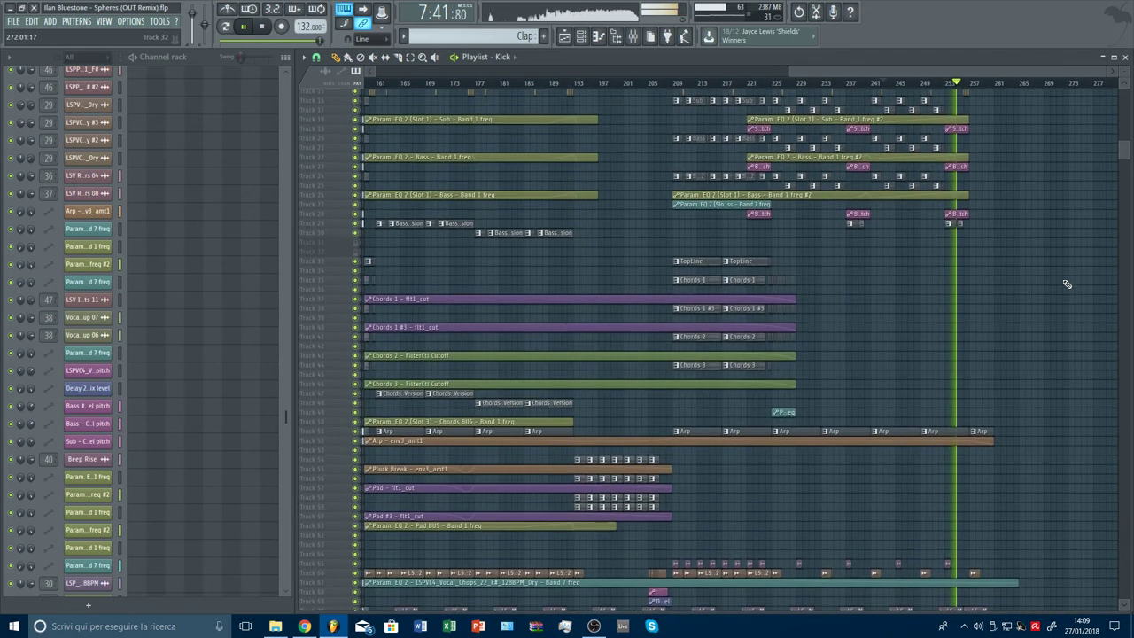
scroll(1067, 288, "down", 4)
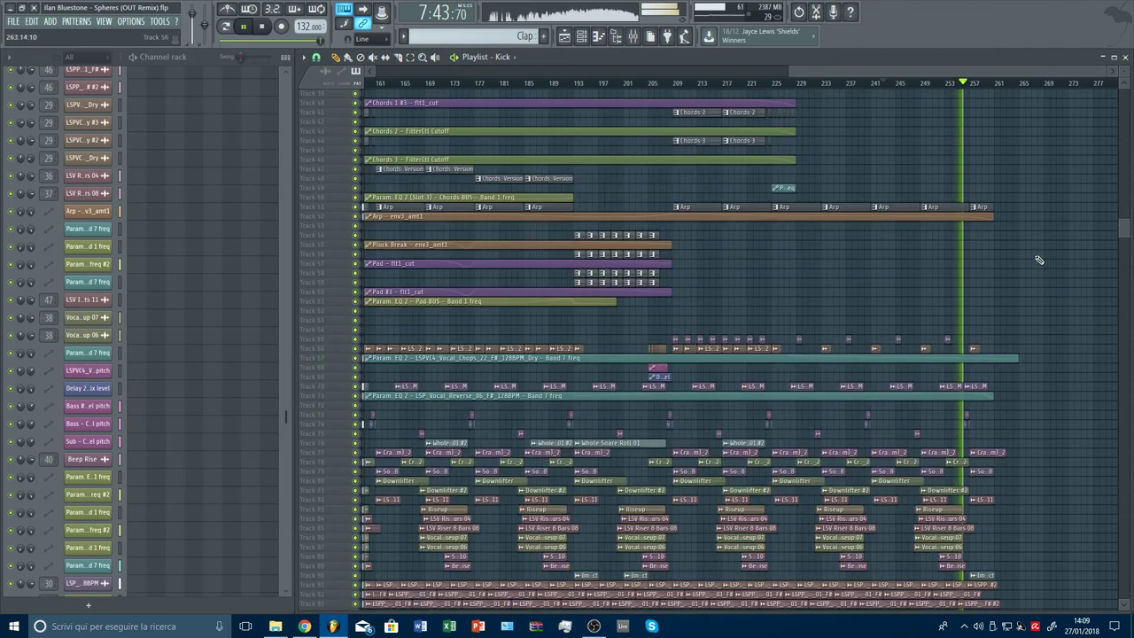
scroll(1038, 259, "down", 3)
scroll(1043, 283, "up", 4)
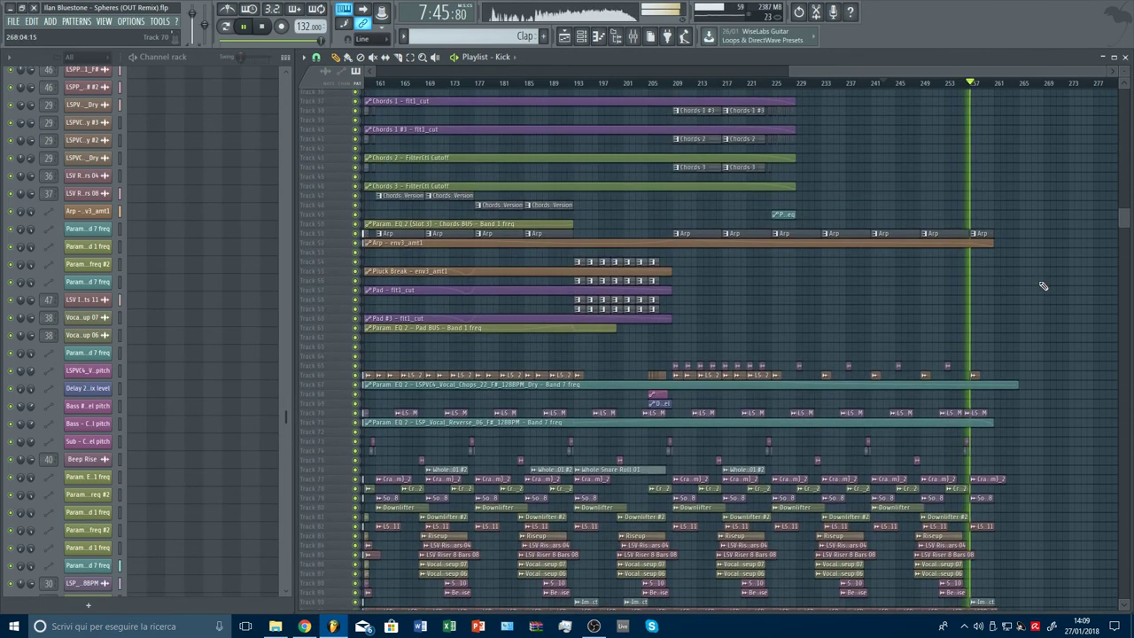
scroll(1043, 286, "up", 2)
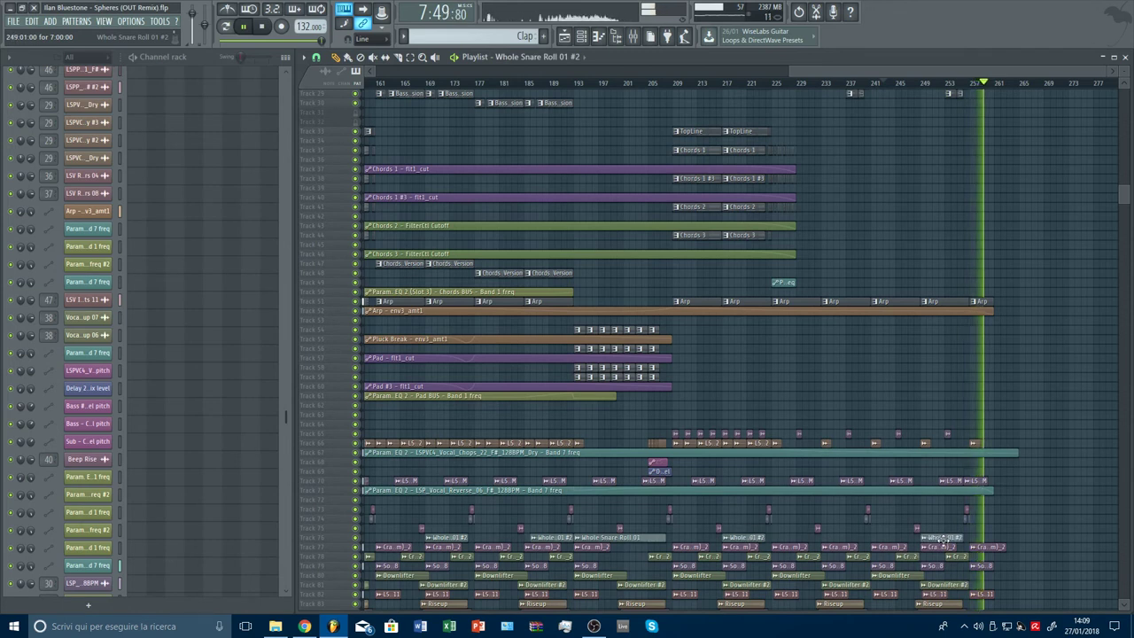
Play the end of the new snare roll on Track 76 through the transition at bar 257
scroll(972, 86, "up", 2)
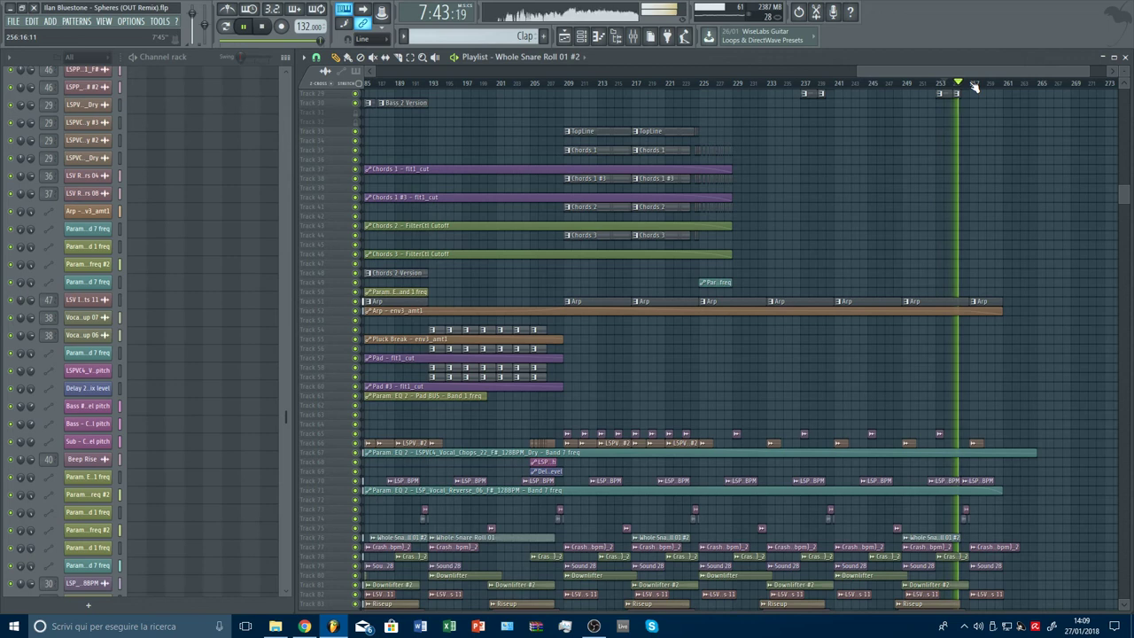
scroll(1004, 88, "up", 2)
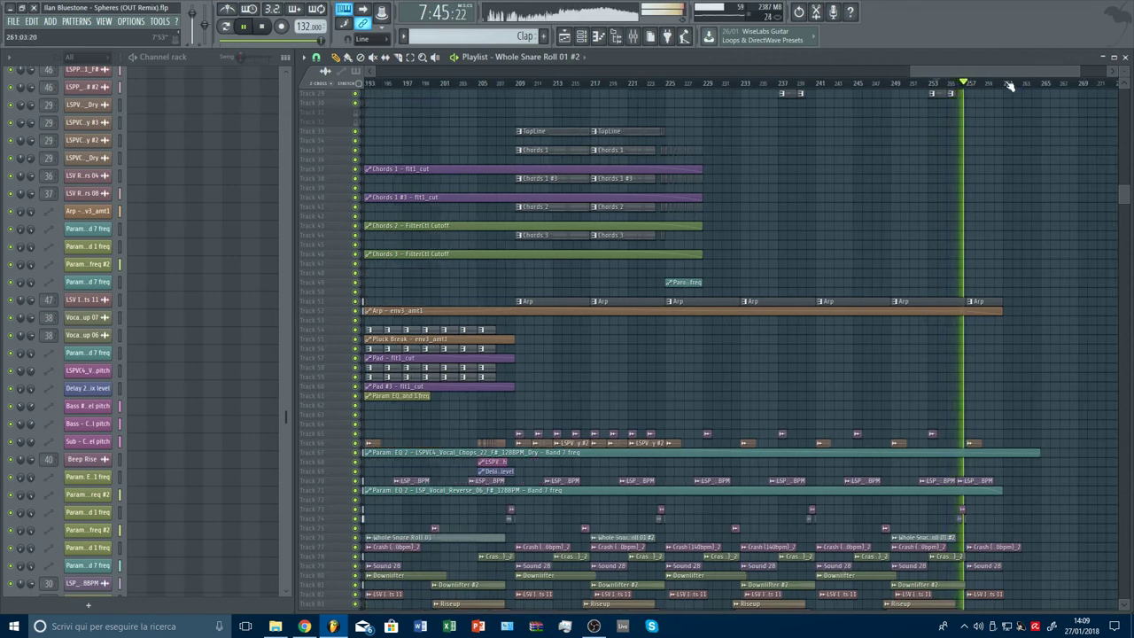
scroll(1049, 233, "up", 5)
scroll(1049, 233, "up", 2)
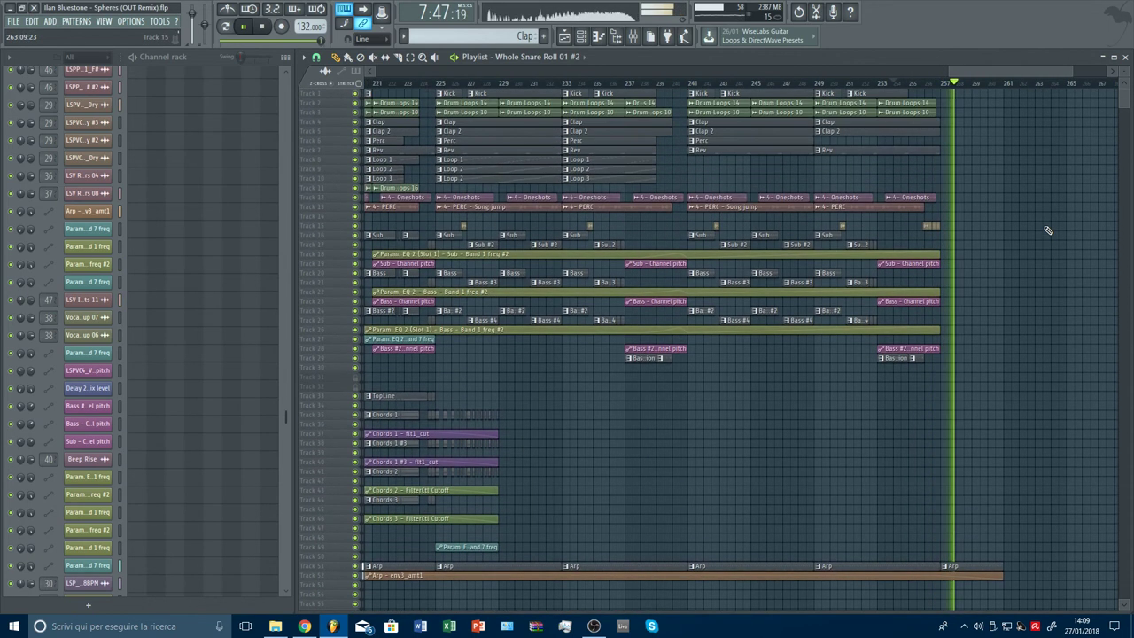
Play the final section from bar 249 with all tracks and enlarge the drum tracks for inspection
left_click(813, 85)
scroll(880, 86, "up", 2)
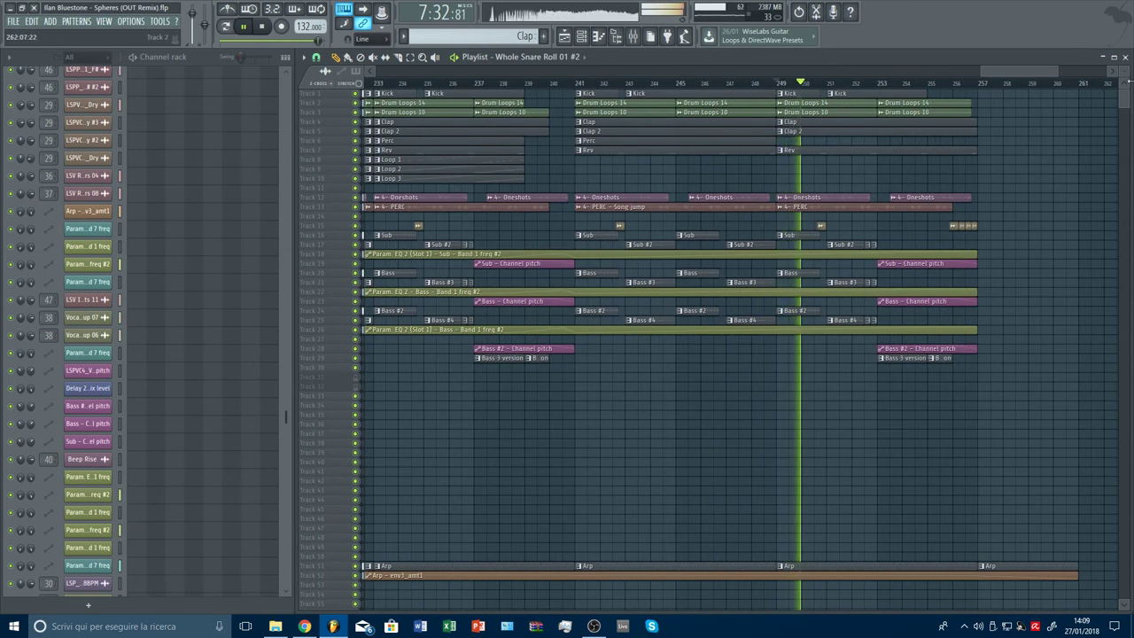
scroll(1081, 138, "up", 4)
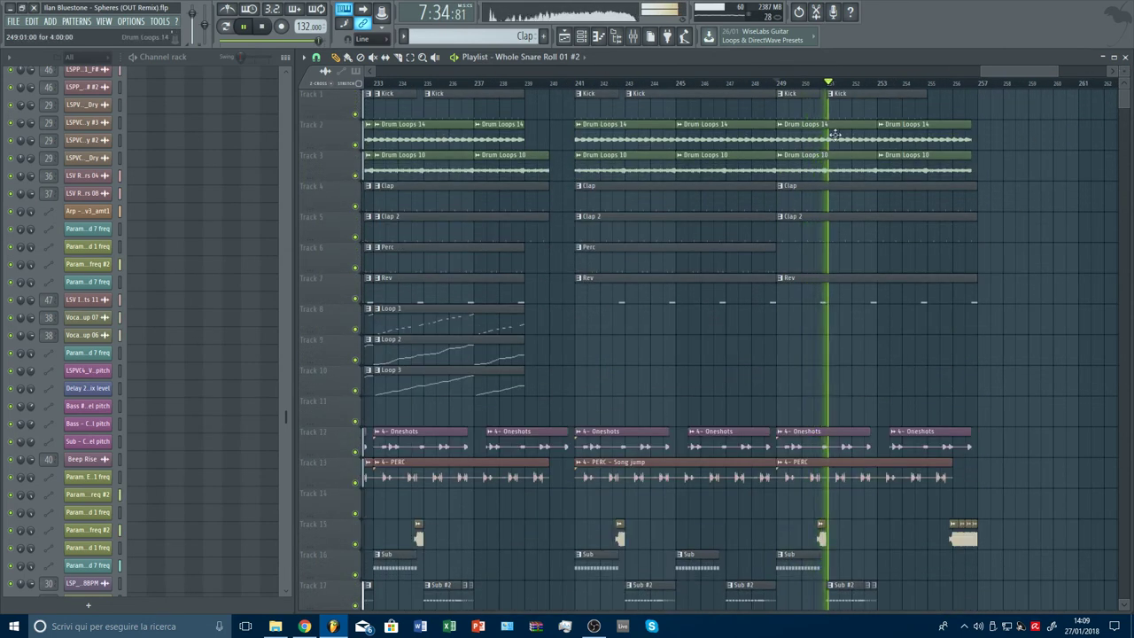
Mute the Drum Loops 14 and Drum Loops 10 tracks (2 and 3) and play from bar 249
left_click_drag(357, 175, 359, 147)
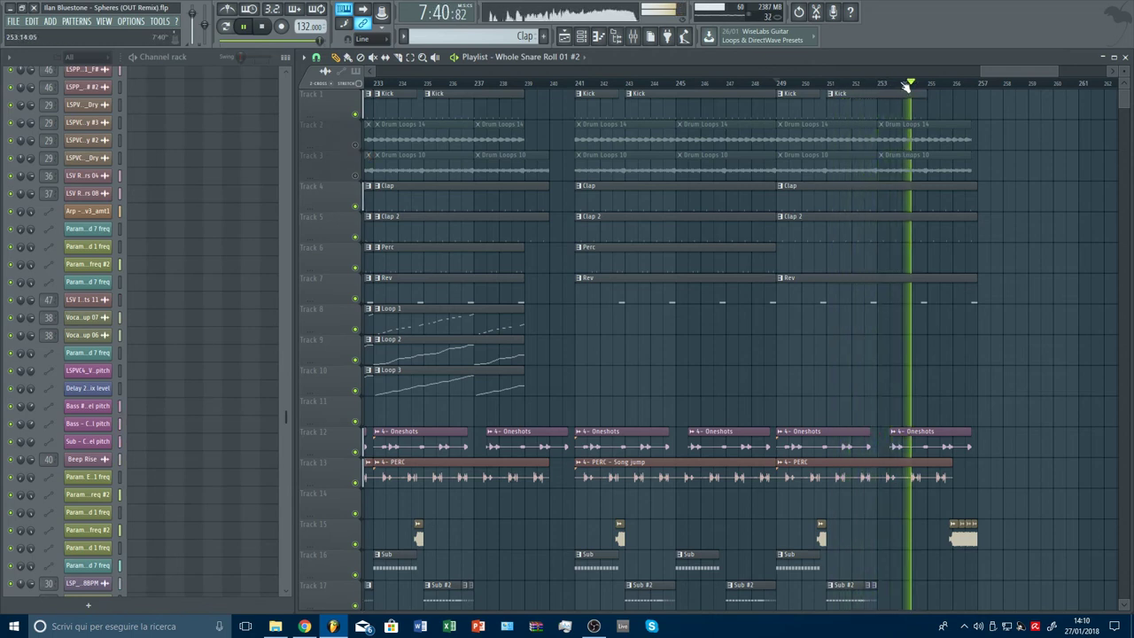
left_click(784, 85)
scroll(785, 84, "up", 2)
scroll(785, 87, "up", 1)
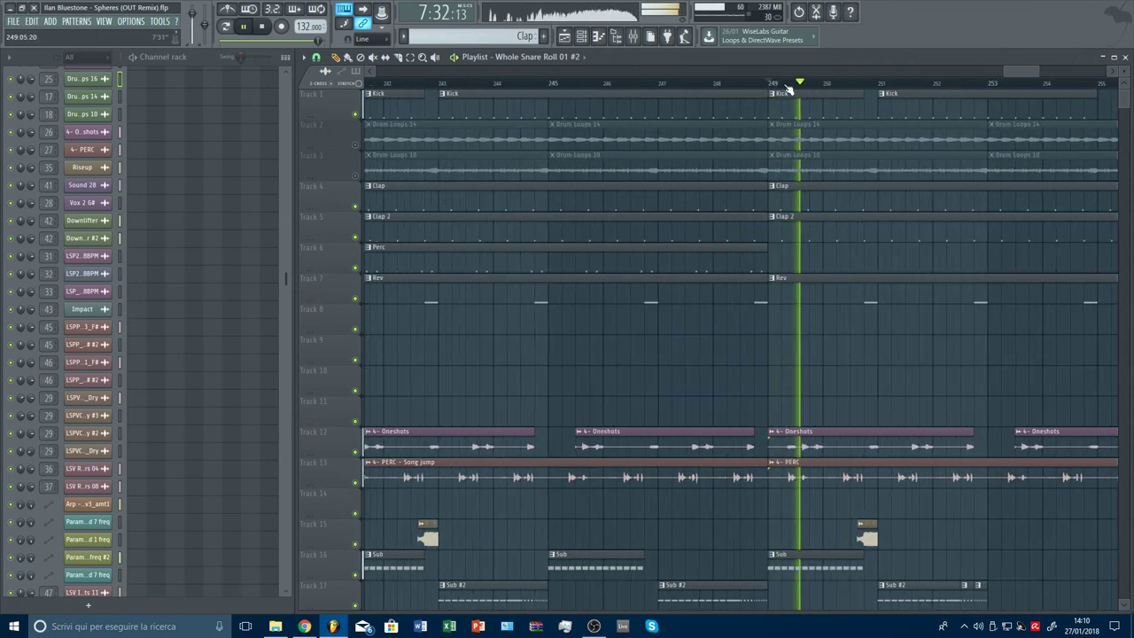
Unmute Tracks 2 and 3 and restart playback from bar 249 to compare the drum loops
left_click(357, 145)
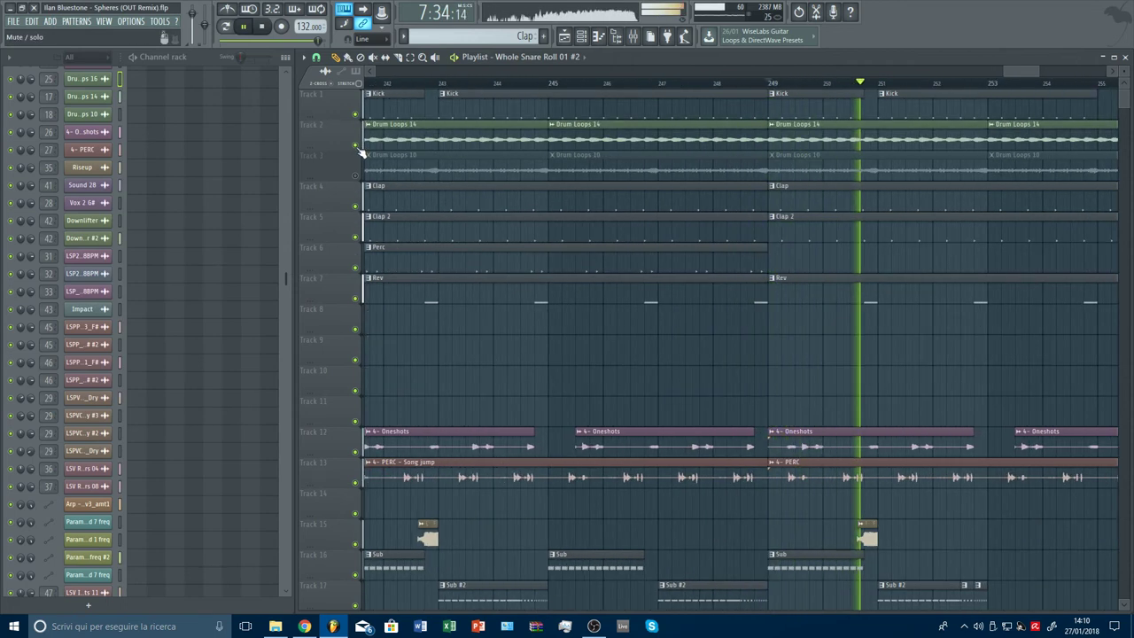
left_click(357, 177)
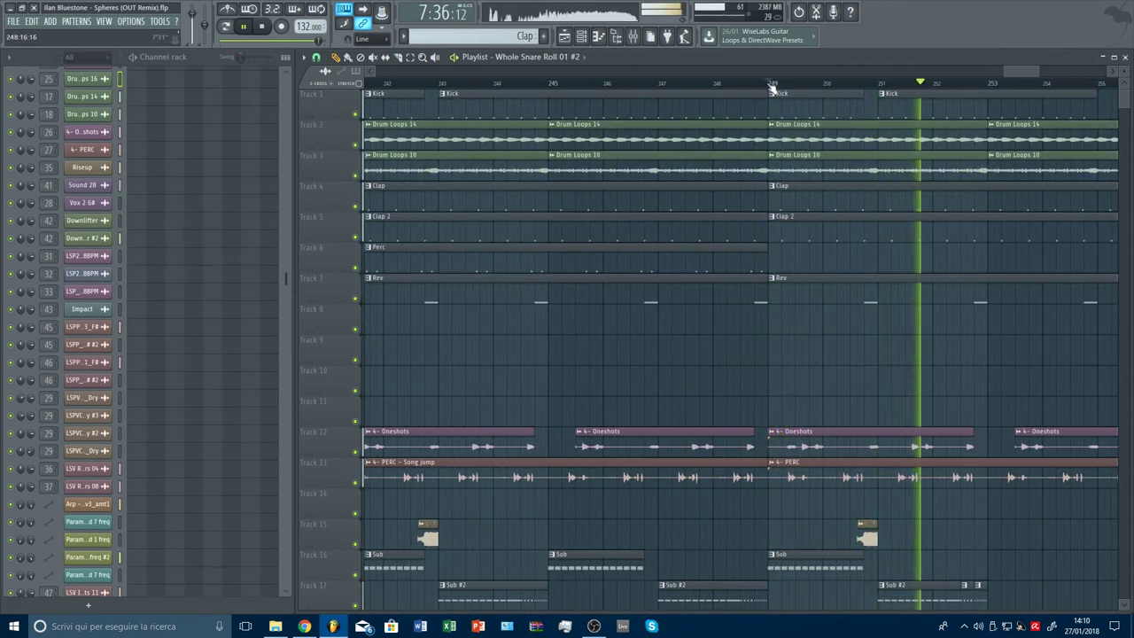
left_click_drag(770, 85, 783, 95)
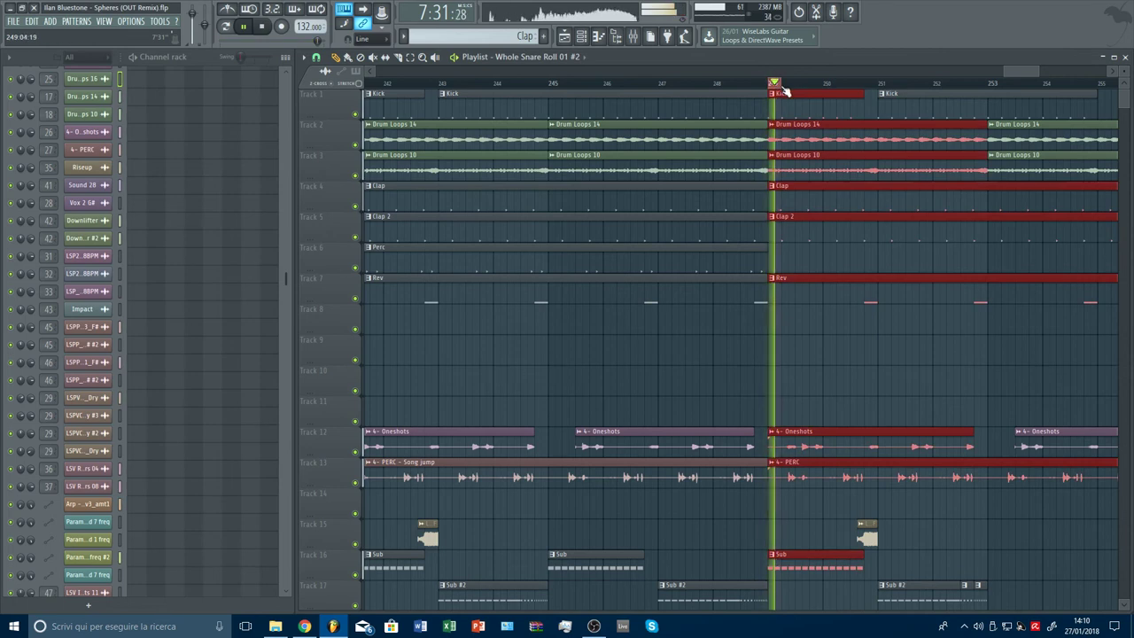
Mute Tracks 2 and 3 with the Drum Loops 14 and Drum Loops 10 clips again and stop playback
left_click(357, 145)
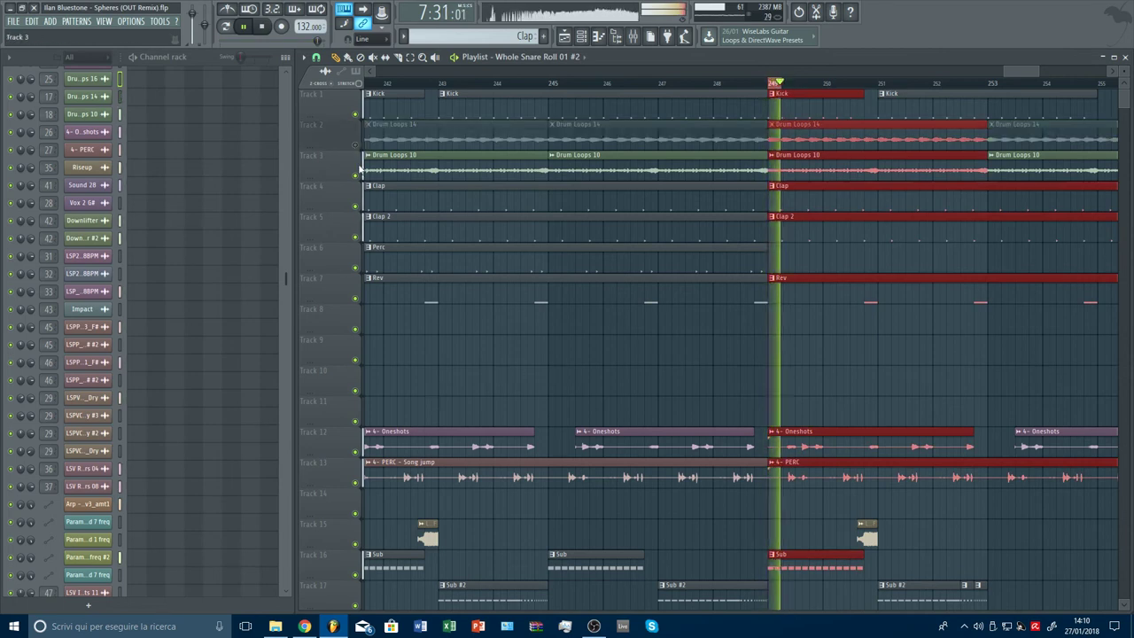
left_click(357, 175)
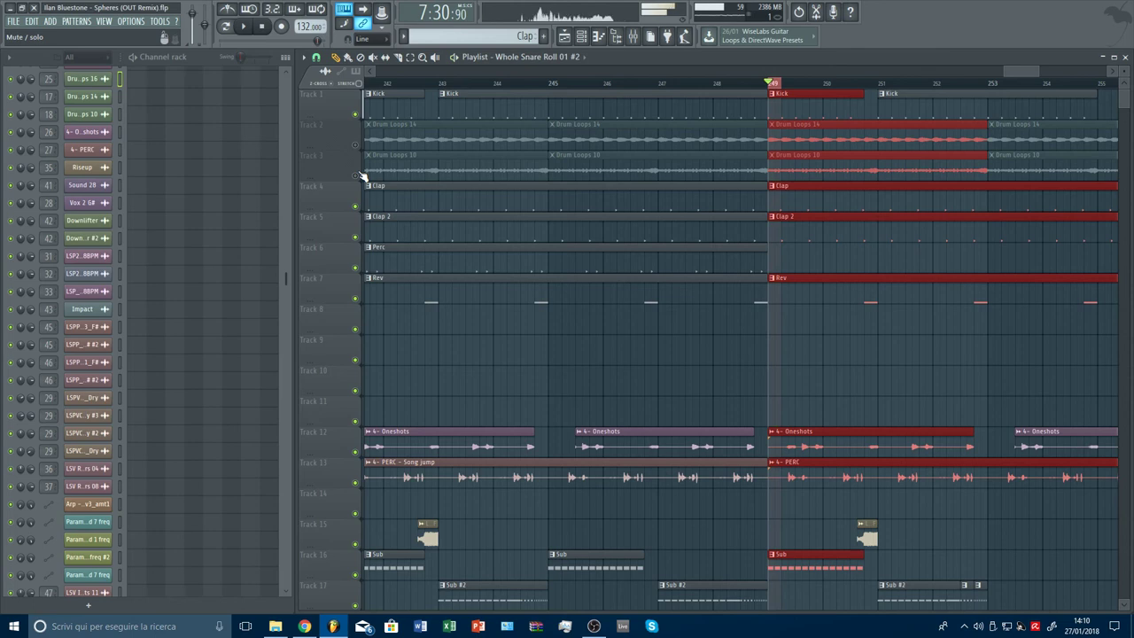
key("space")
scroll(856, 381, "down", 15)
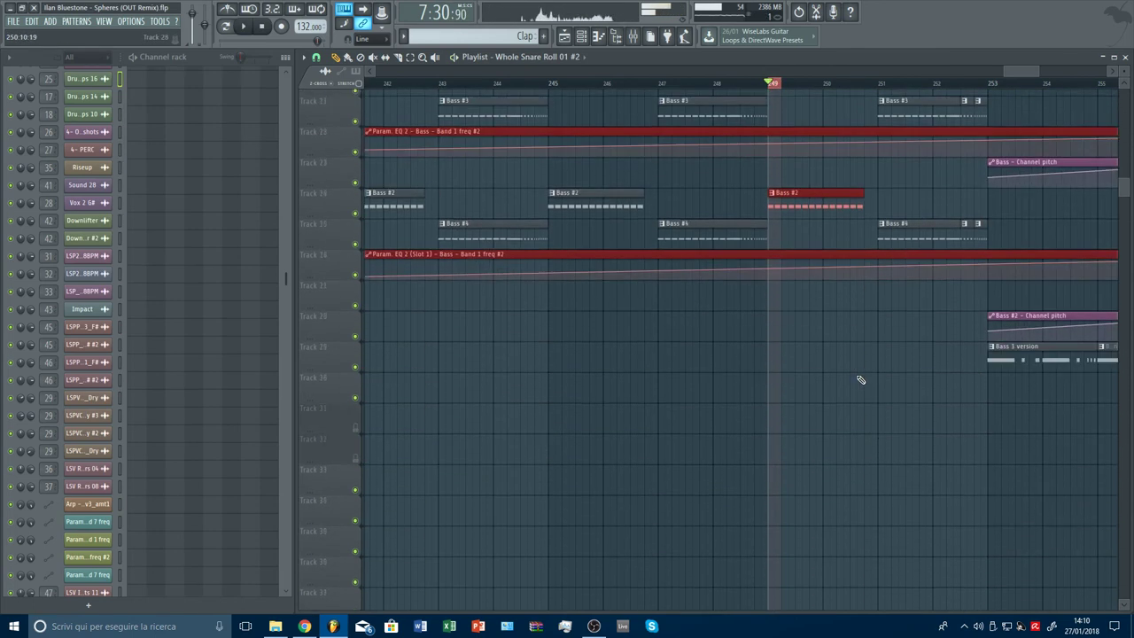
Play from bar 249 and unmute Tracks 2 and 3 with the Drum Loops 14 and Drum Loops 10 clips one by one
scroll(532, 350, "down", 5)
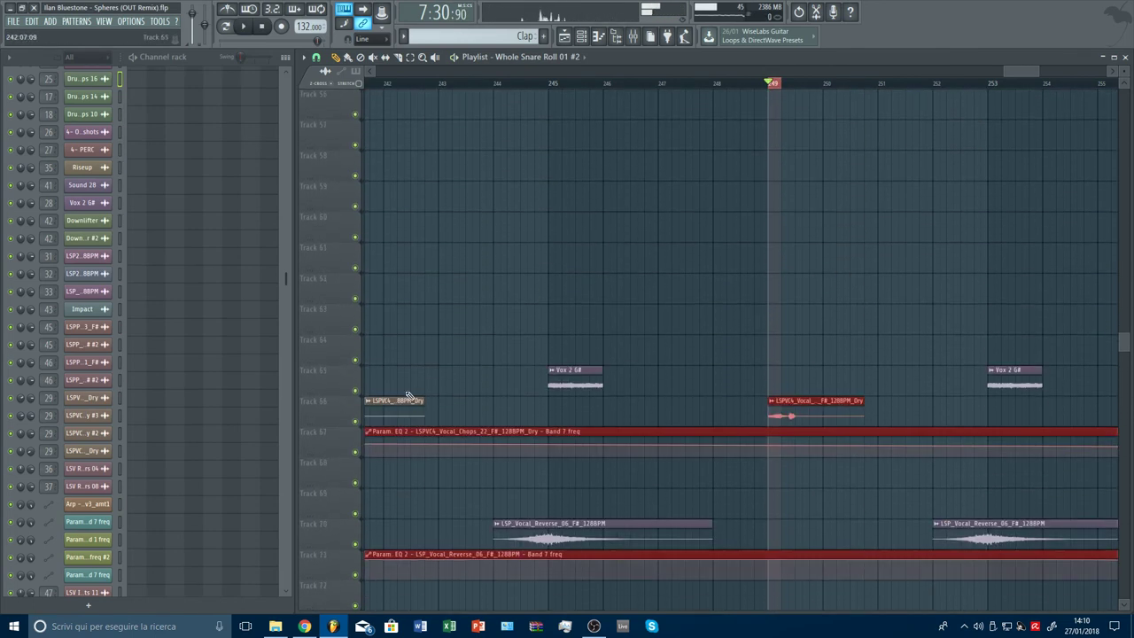
scroll(786, 381, "up", 20)
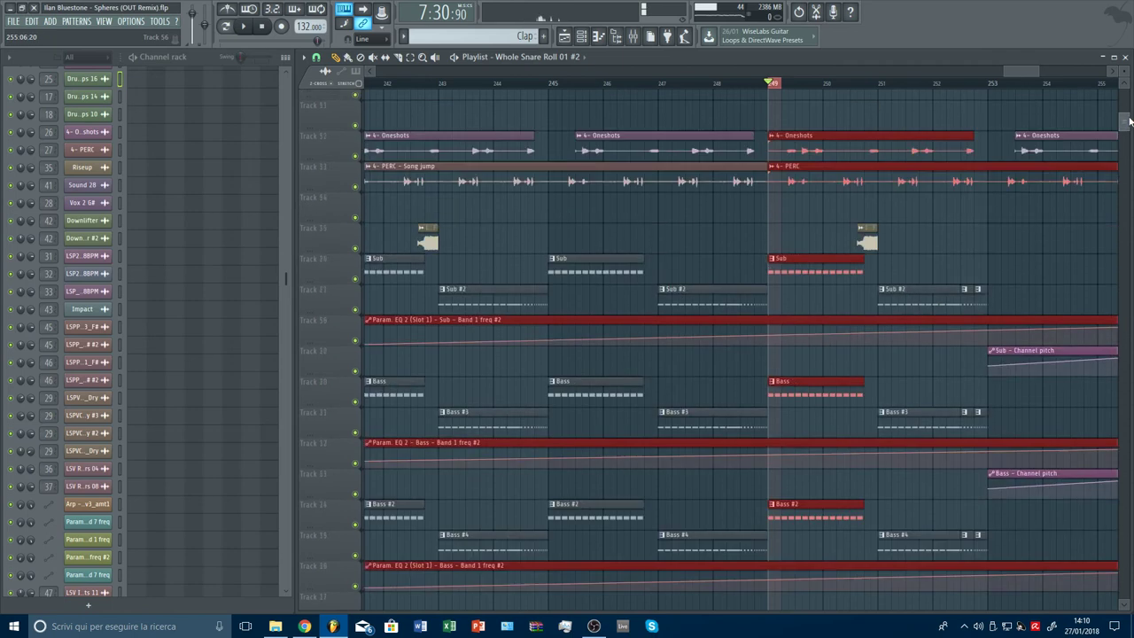
left_click(355, 145)
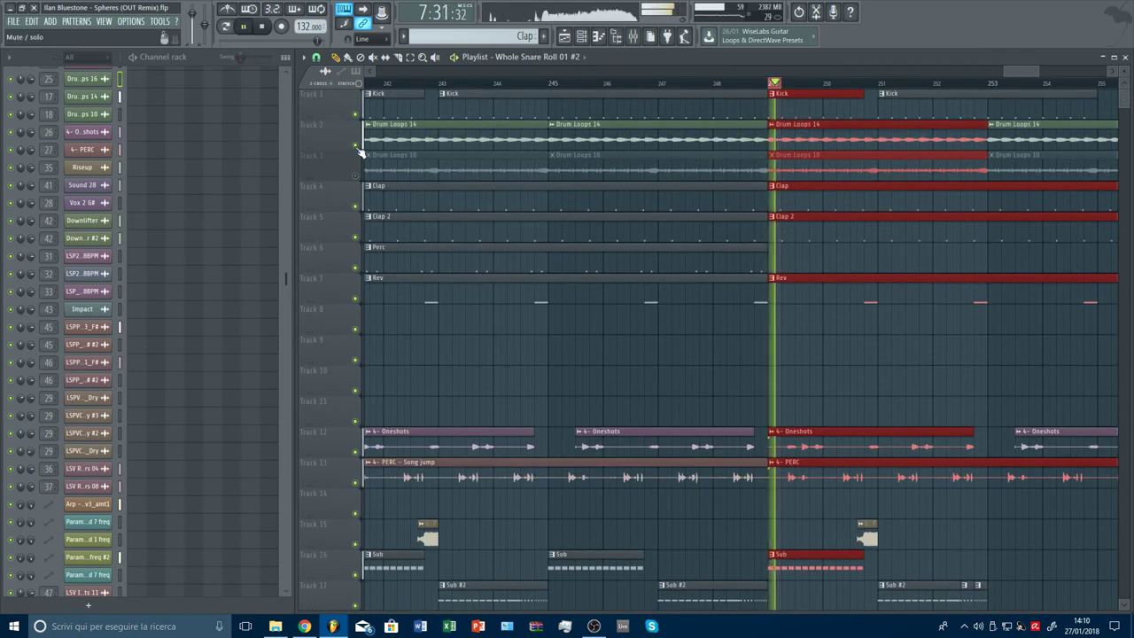
left_click(356, 176)
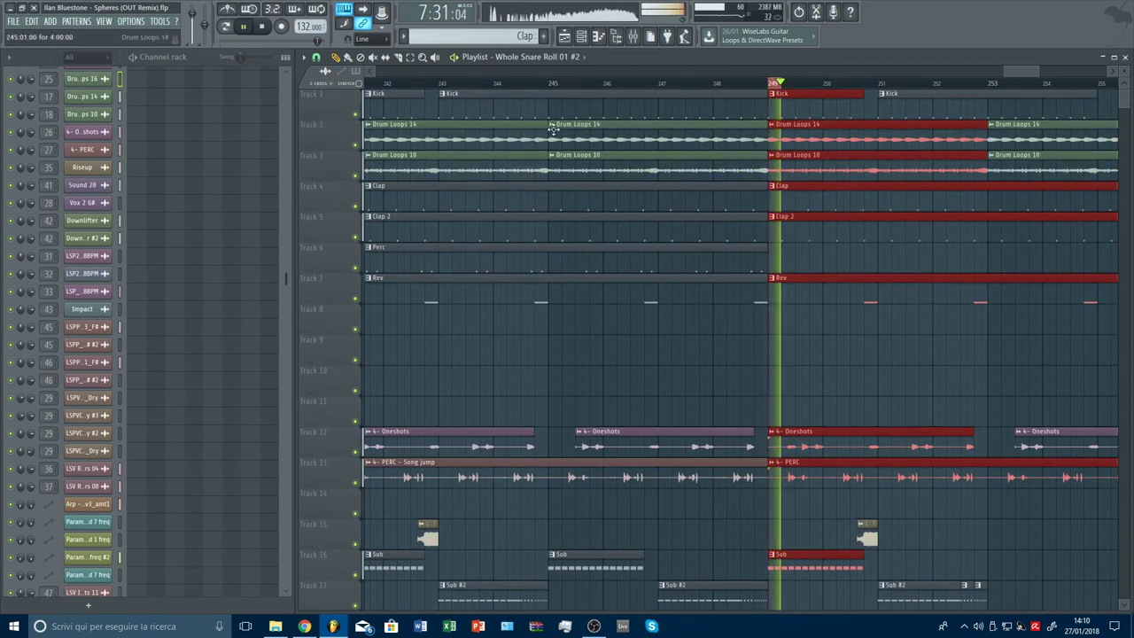
Briefly mute and unmute both drum loop tracks during playback to compare the section with and without them
left_click(356, 176)
left_click(356, 145)
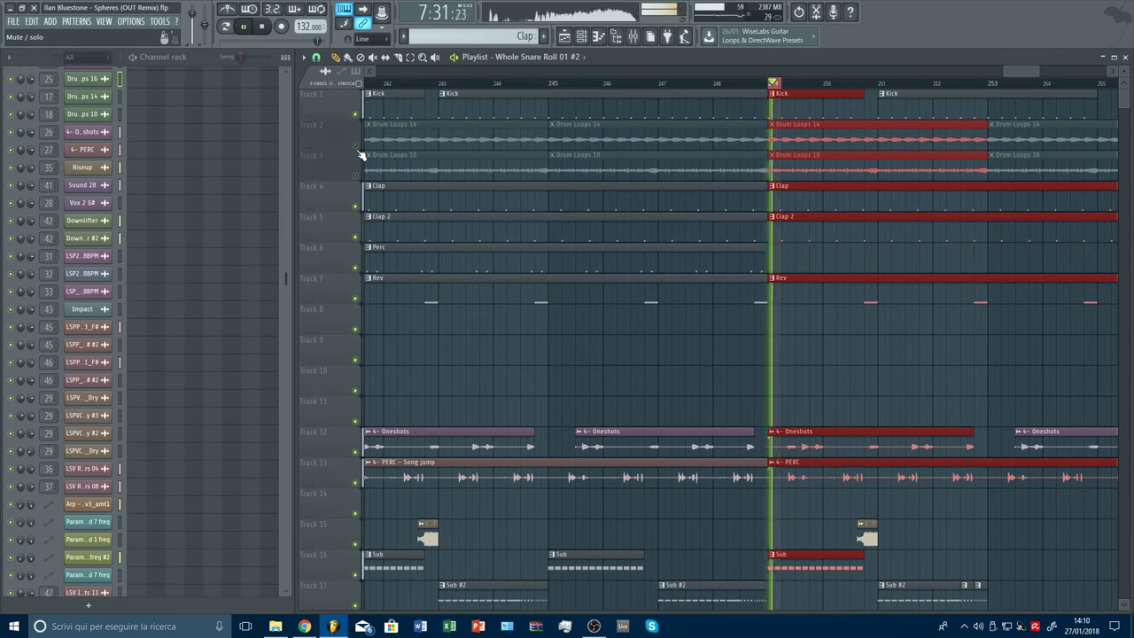
left_click(356, 146)
left_click(356, 176)
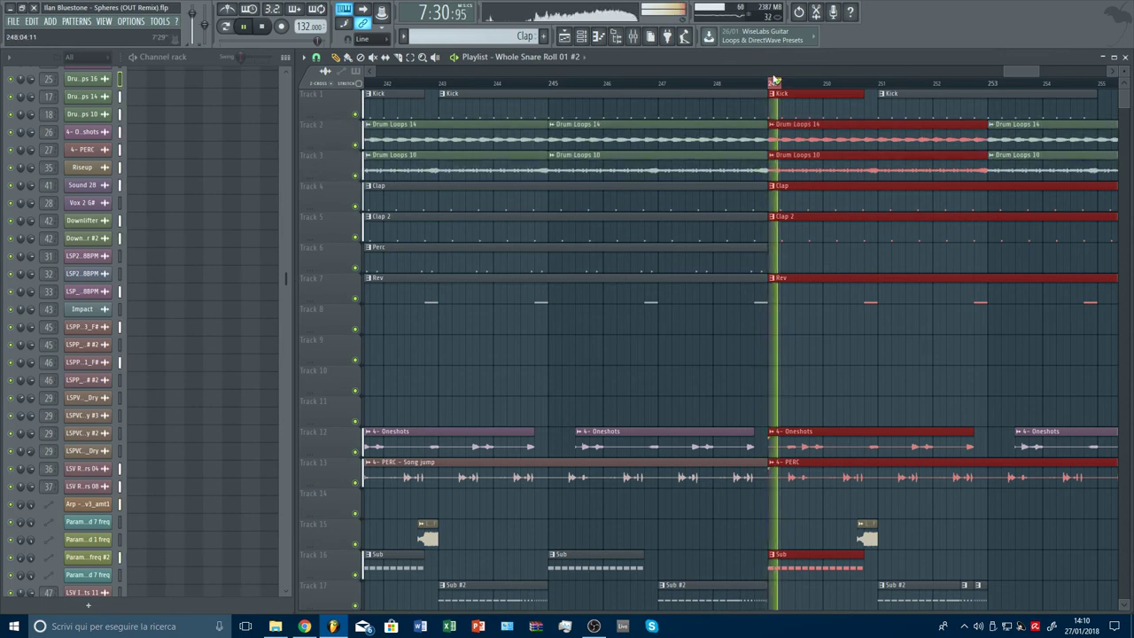
Play from bar 253 and solo the Drum Loops 10 and Drum Loops 14 tracks in turn before restoring all tracks
left_click(999, 85)
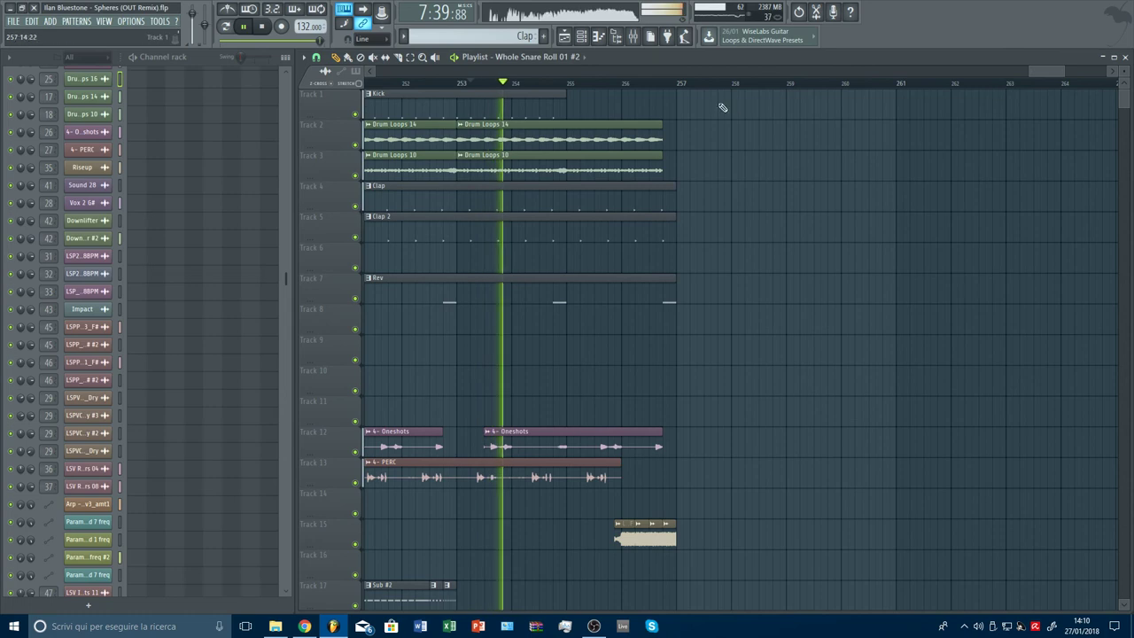
right_click(355, 175)
left_click(356, 145)
right_click(357, 145)
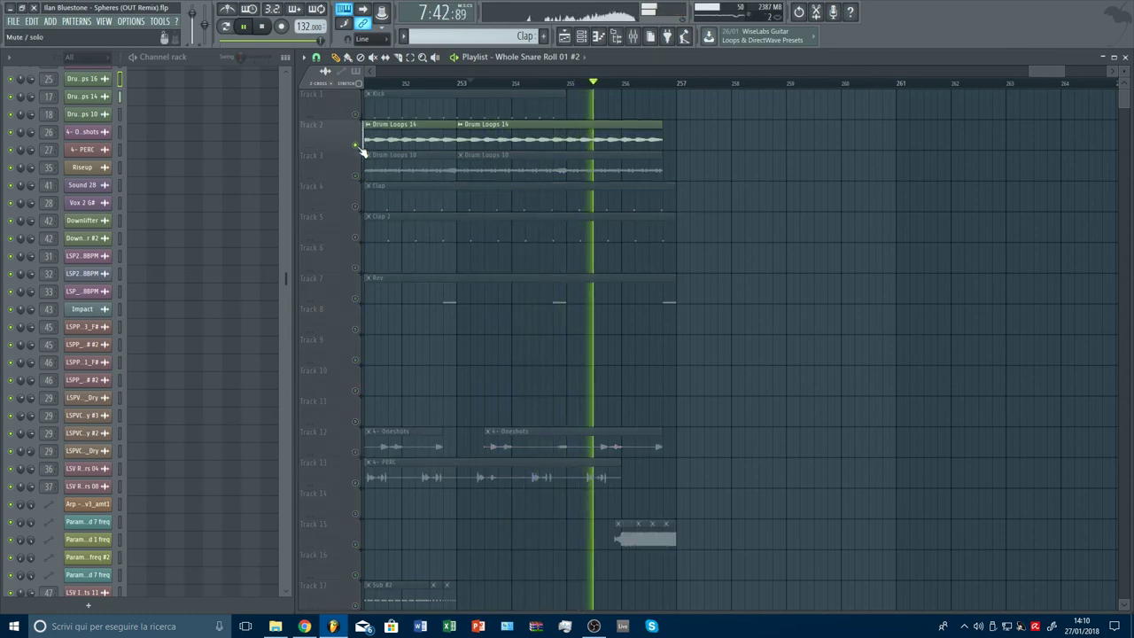
right_click(357, 145)
Examine the whole arrangement through the end of the outro, from the drum and bass tracks down to the effects tracks
scroll(660, 84, "down", 2)
scroll(662, 87, "down", 3)
scroll(878, 106, "down", 3)
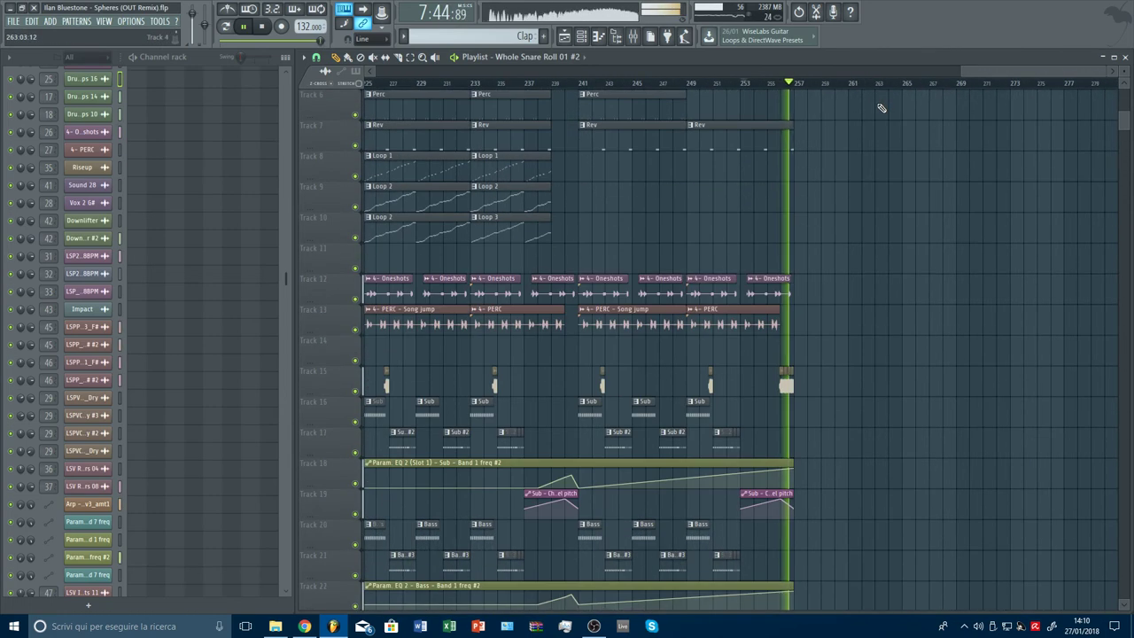
scroll(880, 88, "down", 4)
scroll(1028, 137, "down", 5)
scroll(1111, 162, "up", 4)
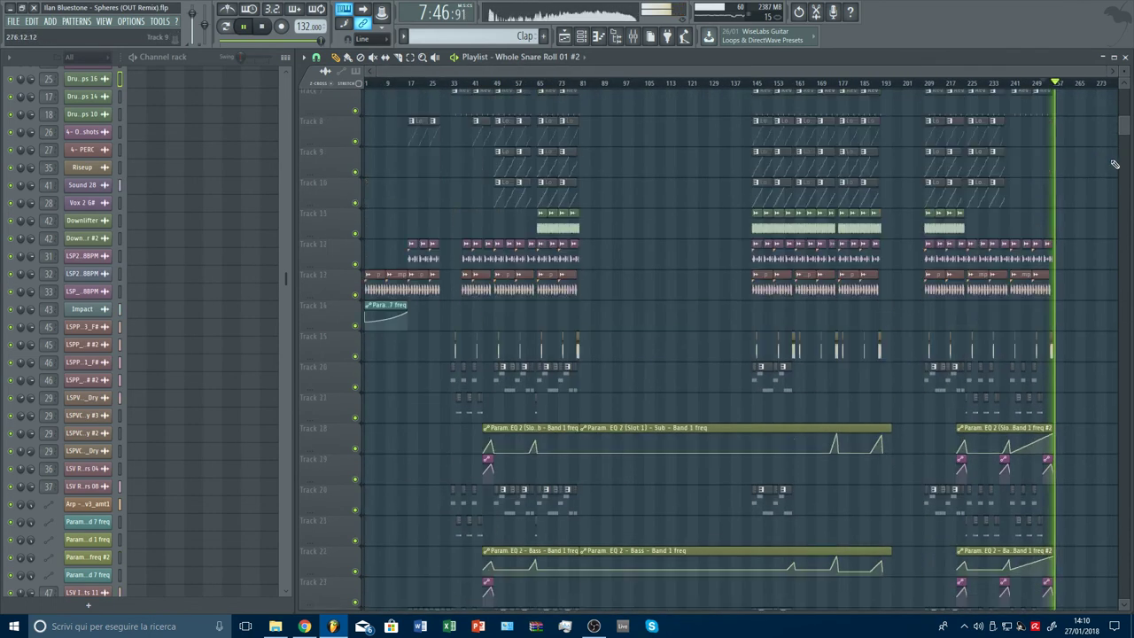
left_click_drag(1127, 125, 1126, 74)
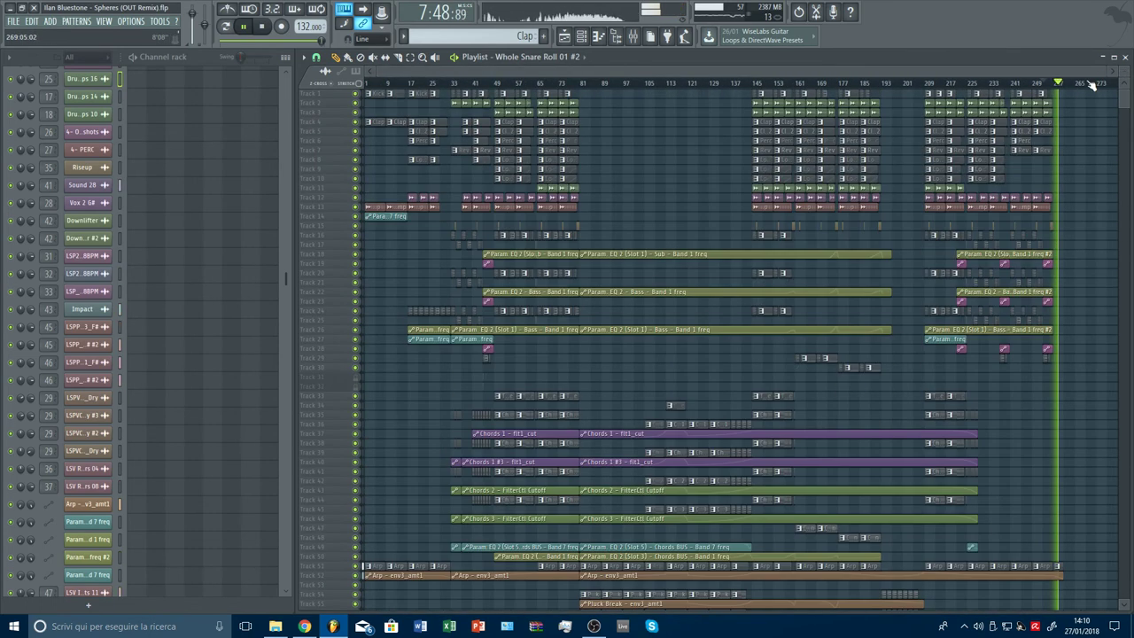
scroll(1090, 164, "down", 5)
scroll(1079, 83, "up", 4)
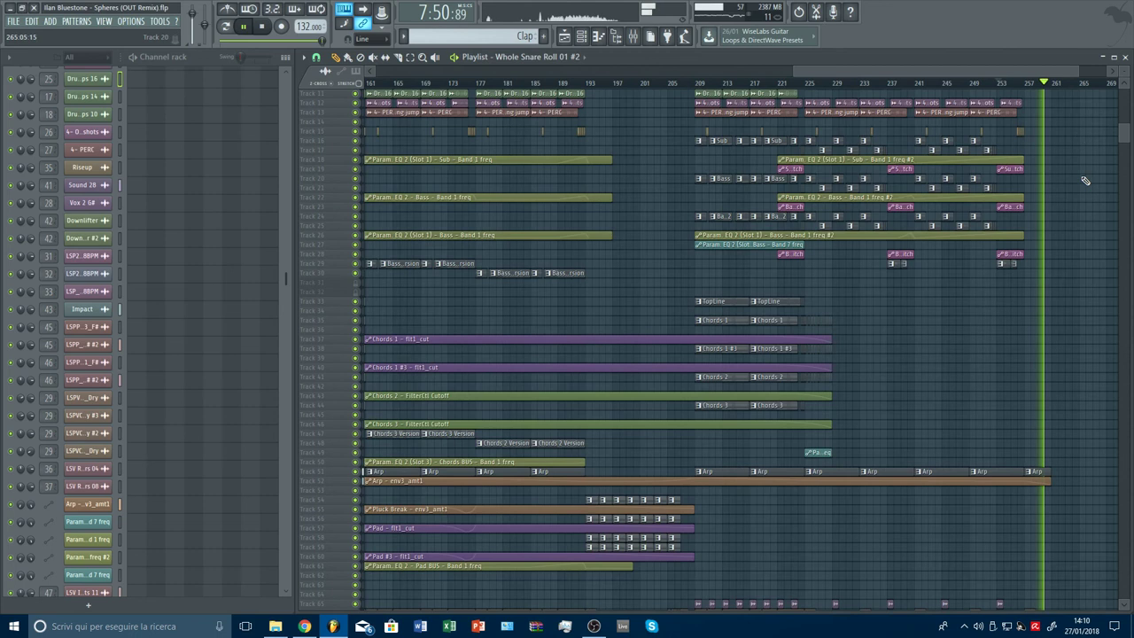
scroll(1084, 183, "down", 12)
scroll(1072, 86, "down", 3)
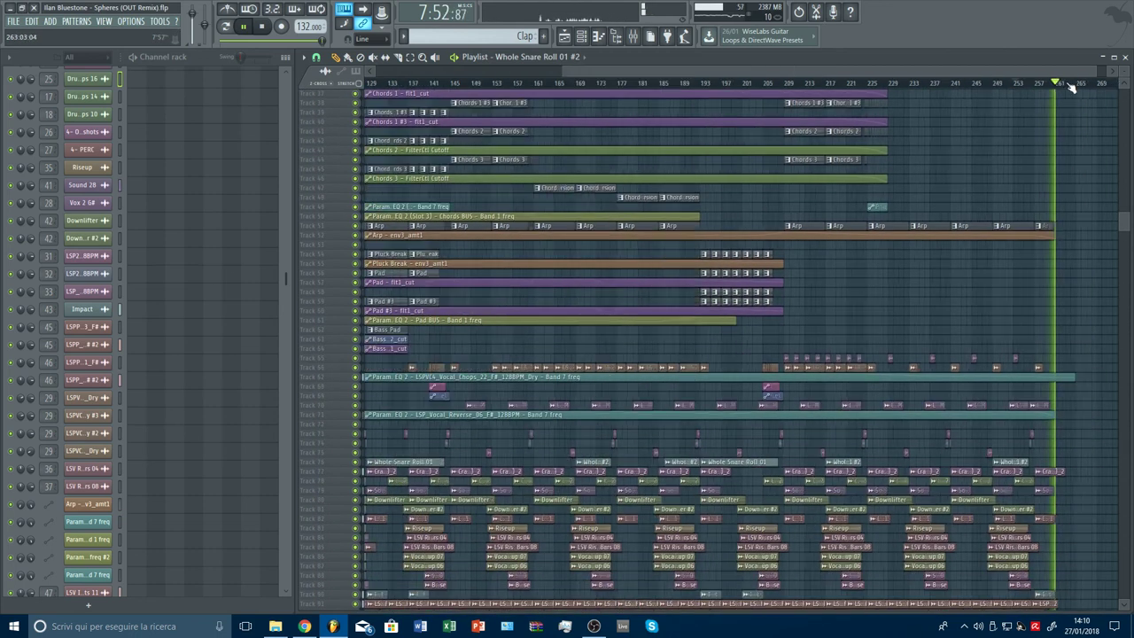
scroll(1085, 142, "down", 5)
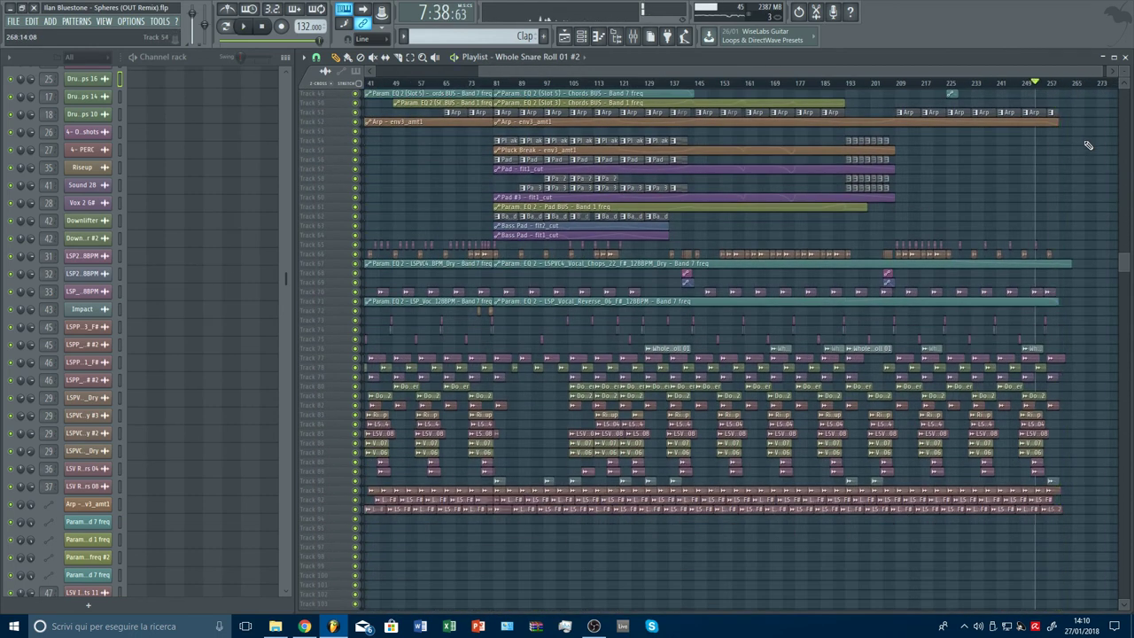
scroll(1088, 145, "up", 3)
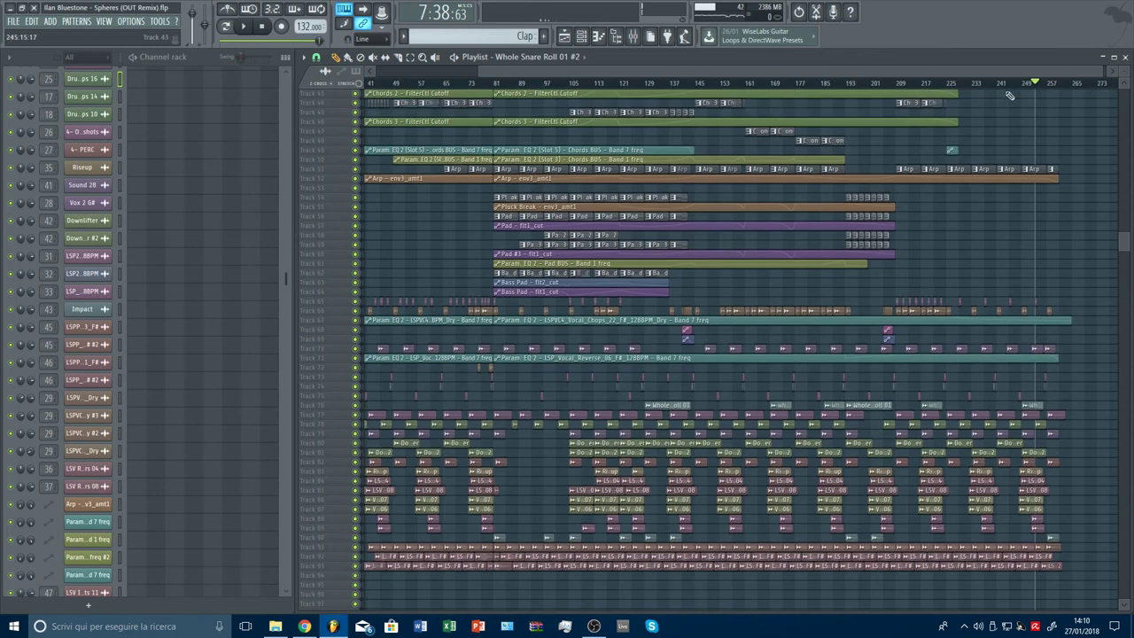
Play the arrangement from shortly before bar 209 and examine the drum, bass, chord and automation tracks of the final drop
left_click(922, 83)
scroll(908, 88, "up", 3)
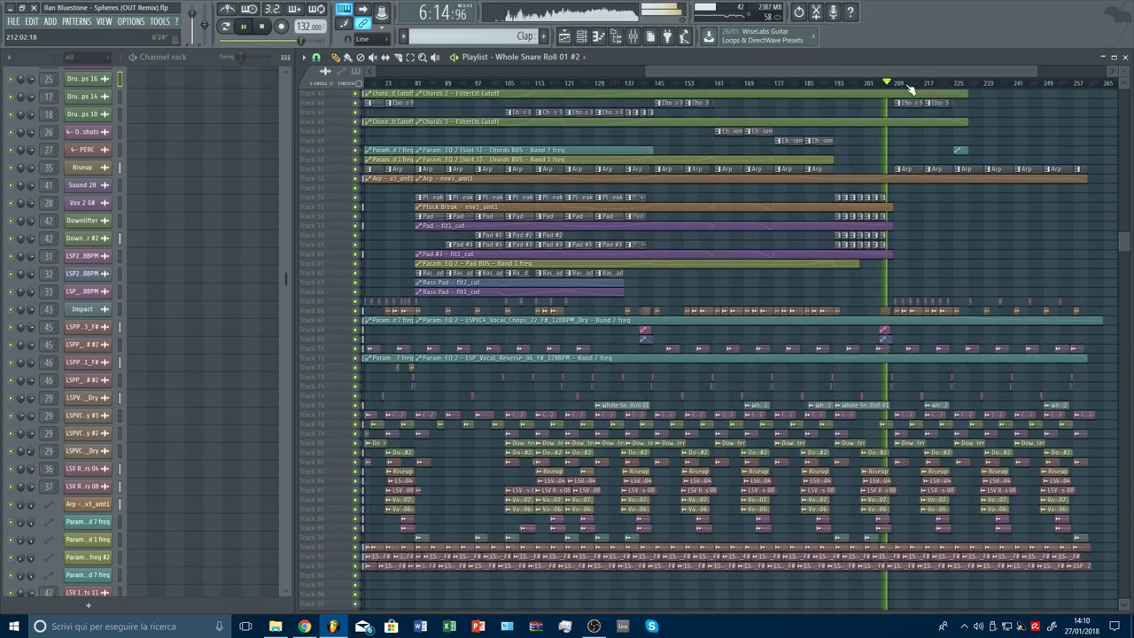
left_click_drag(955, 72, 988, 72)
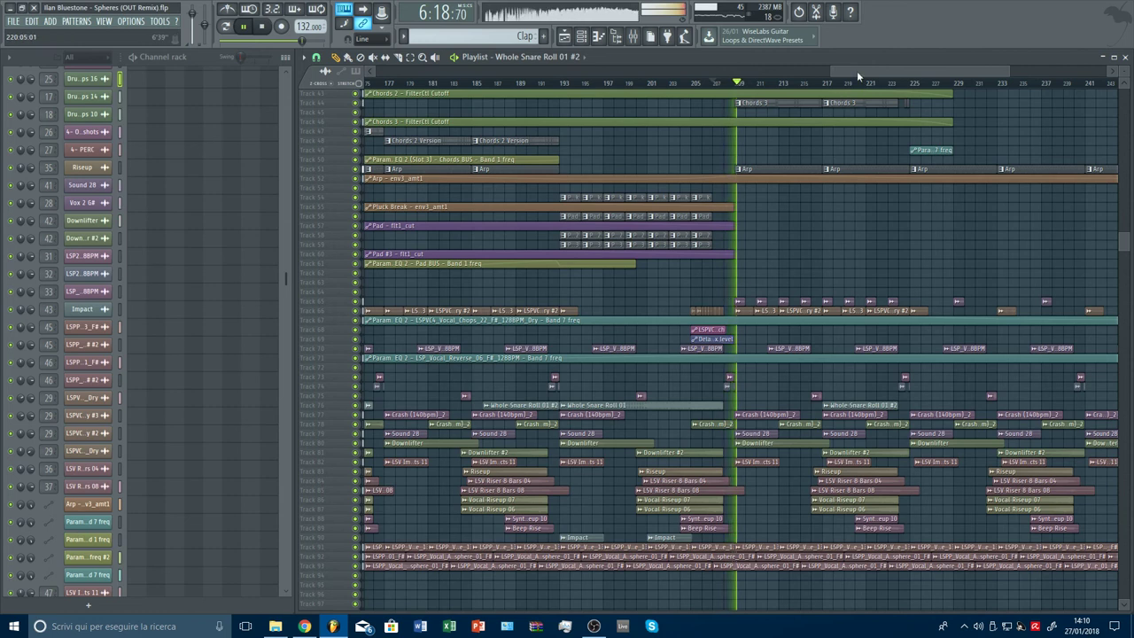
left_click_drag(857, 73, 880, 73)
left_click_drag(1124, 241, 1120, 75)
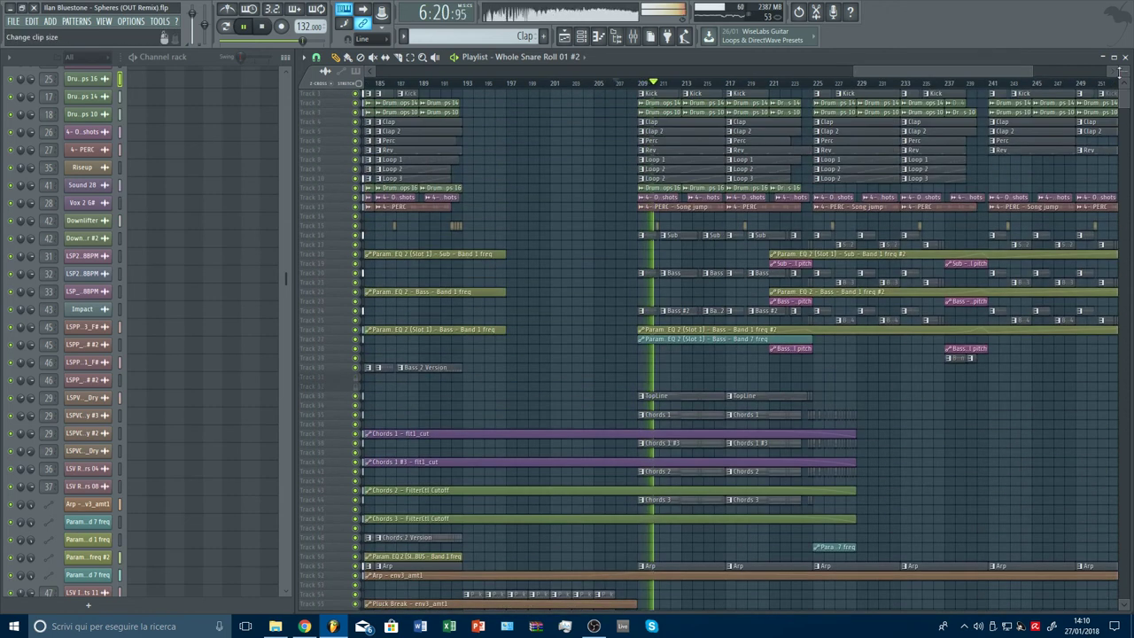
left_click_drag(1034, 71, 1075, 71)
scroll(1087, 166, "down", 3)
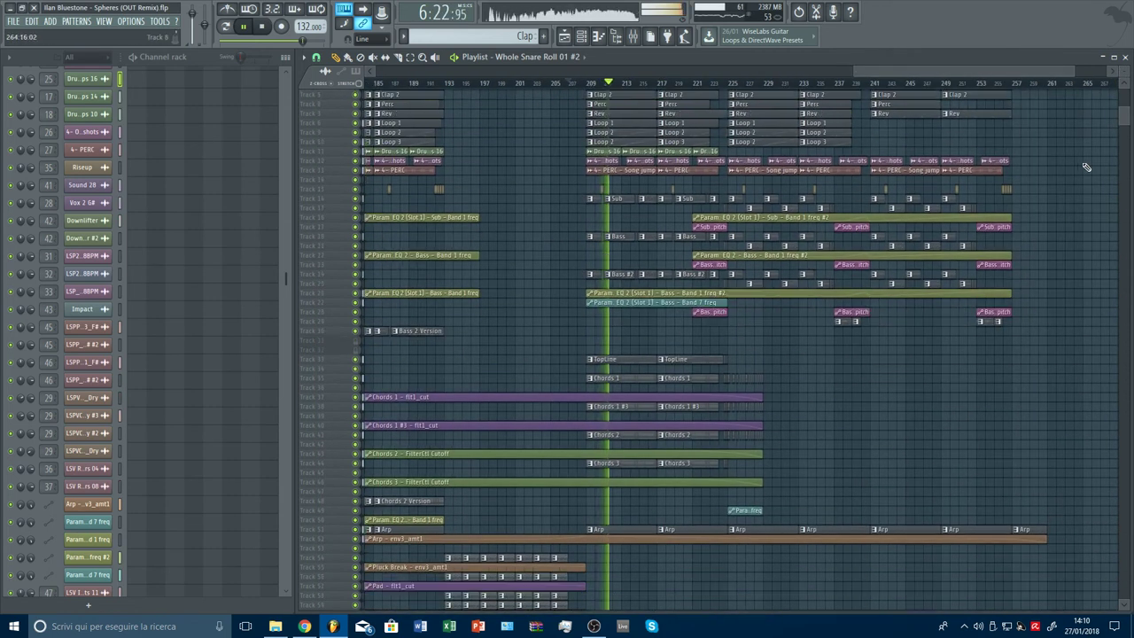
scroll(1086, 166, "up", 3)
left_click(593, 626)
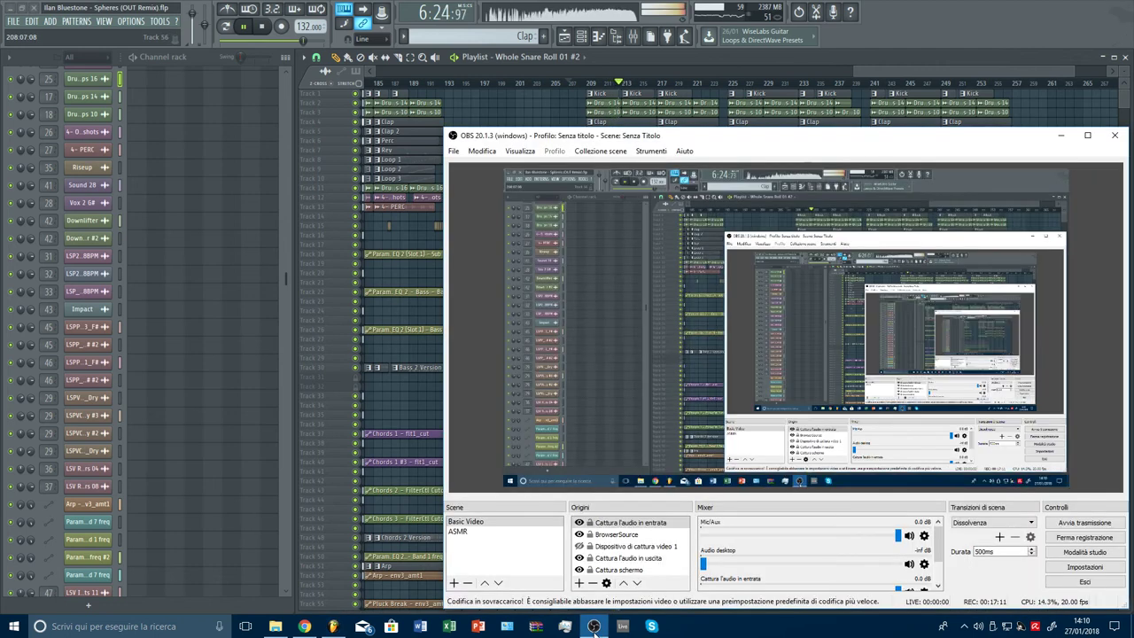
left_click(594, 626)
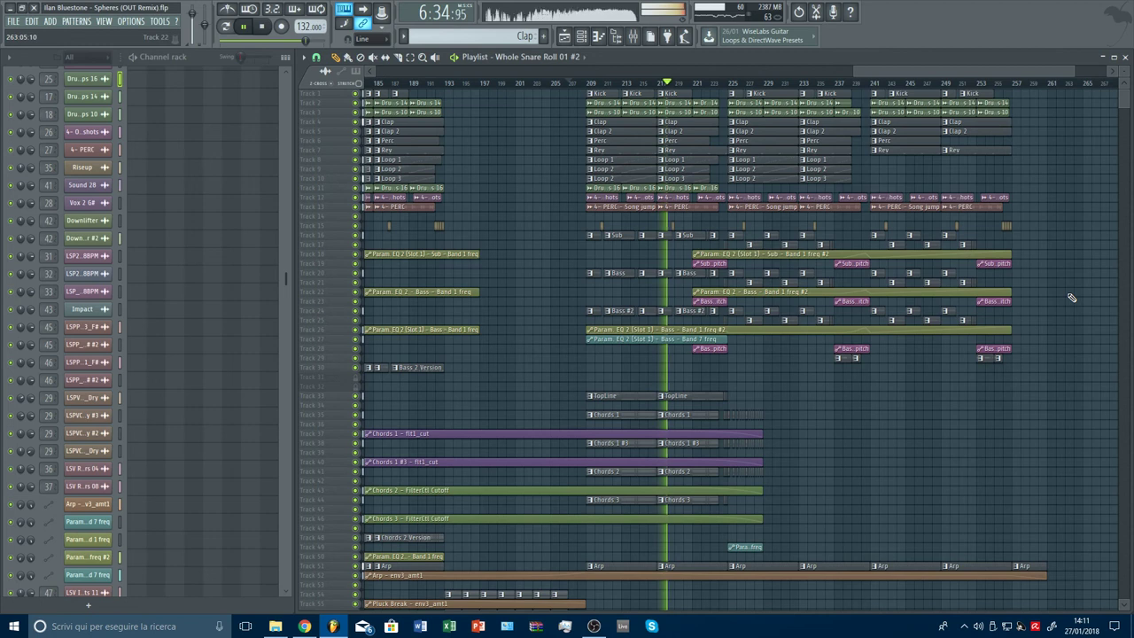
Place two consecutive two-bar Sub clips on Track 15 at bars 211 and 213, above the existing Sub clips
scroll(1071, 298, "down", 2)
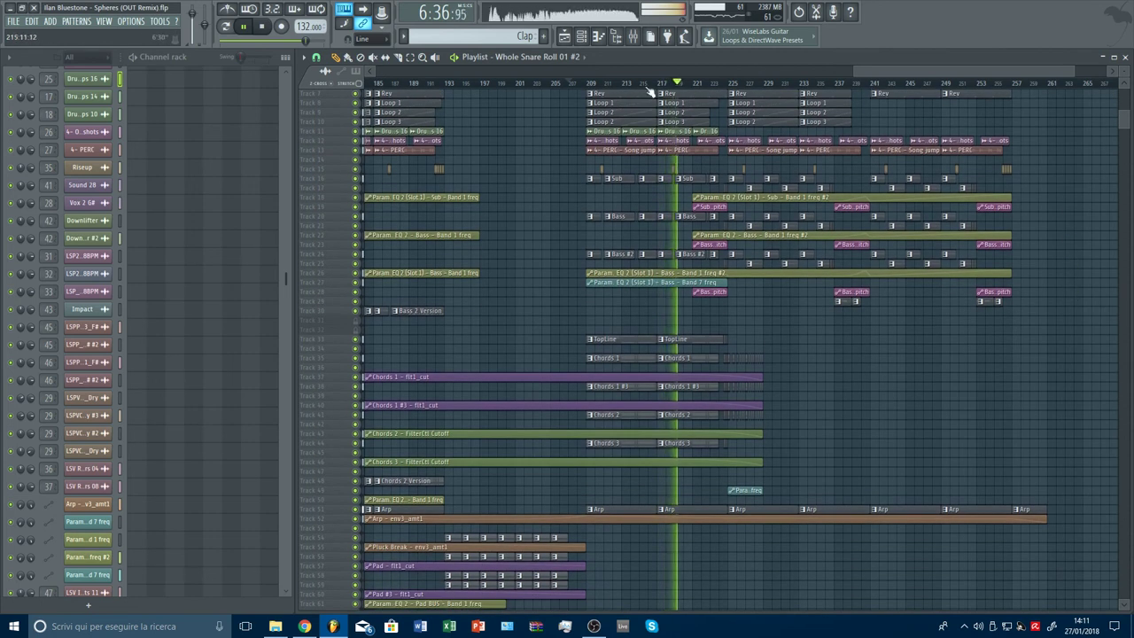
scroll(722, 267, "up", 2)
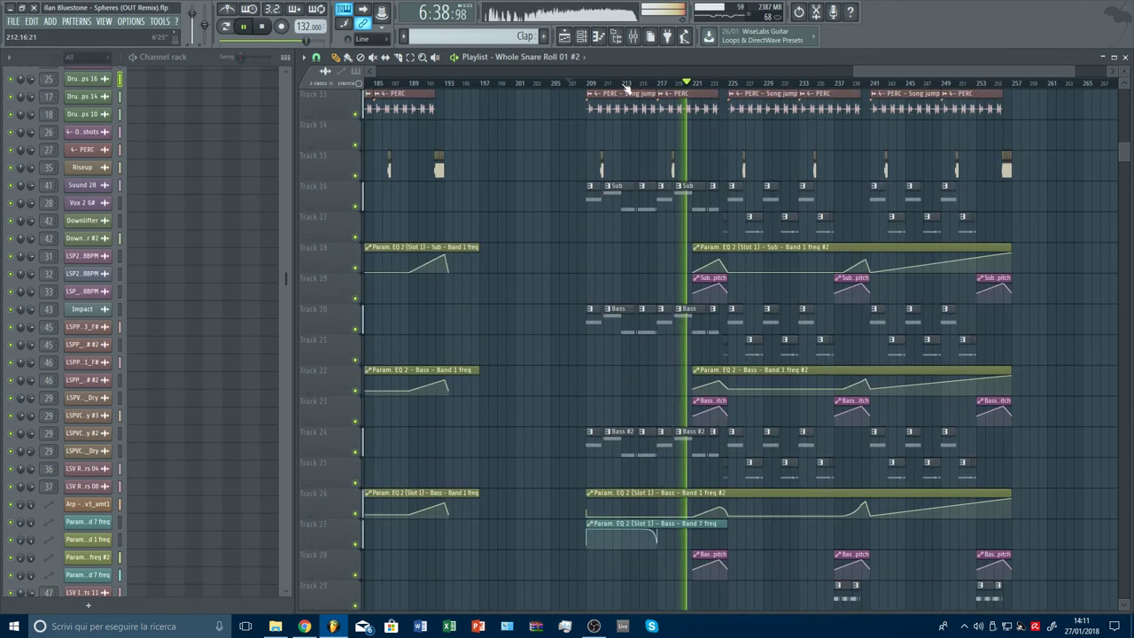
scroll(618, 86, "up", 6)
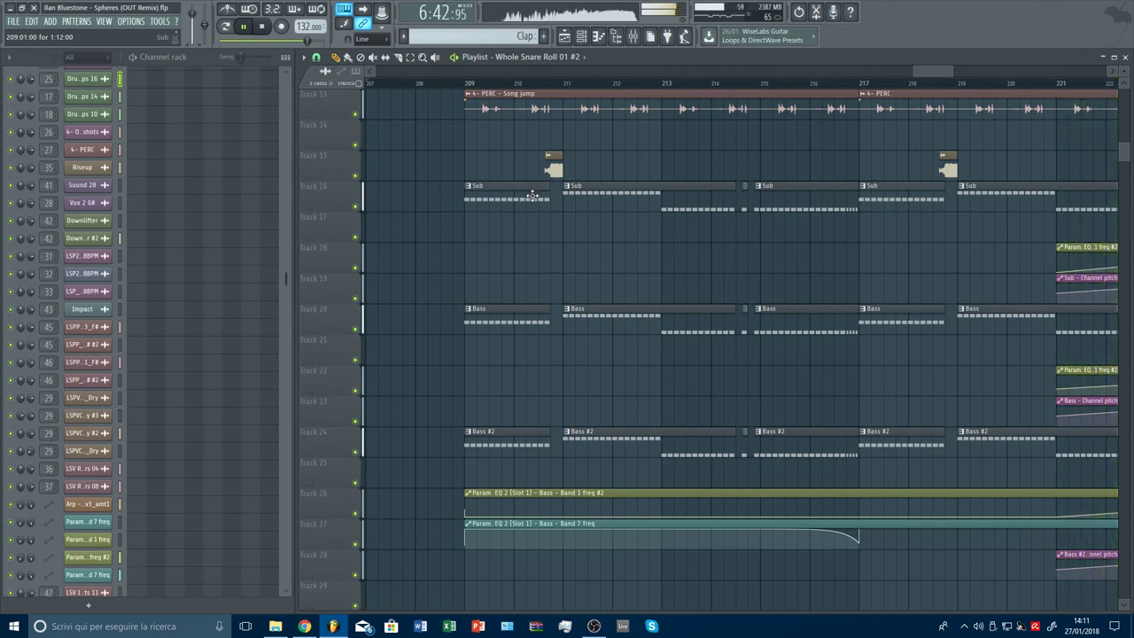
left_click(572, 170)
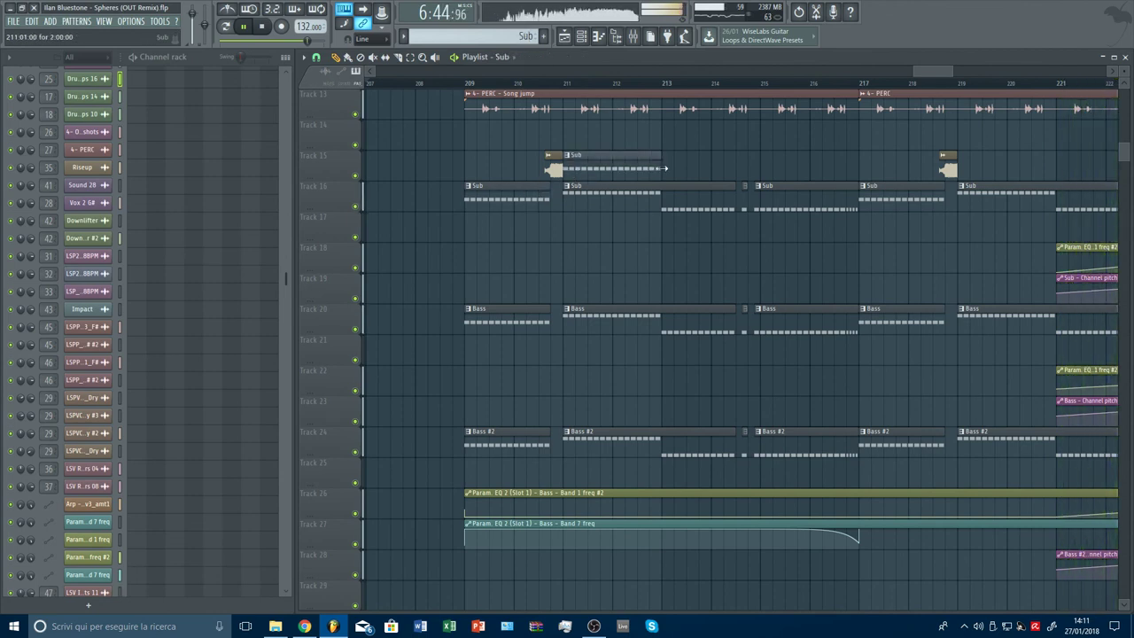
left_click(670, 169)
Trim the bar 213 Sub clip to 1:08:00 and continue Track 15 with shorter Sub clips up to bar 217, following Track 16's gaps
scroll(750, 88, "up", 3)
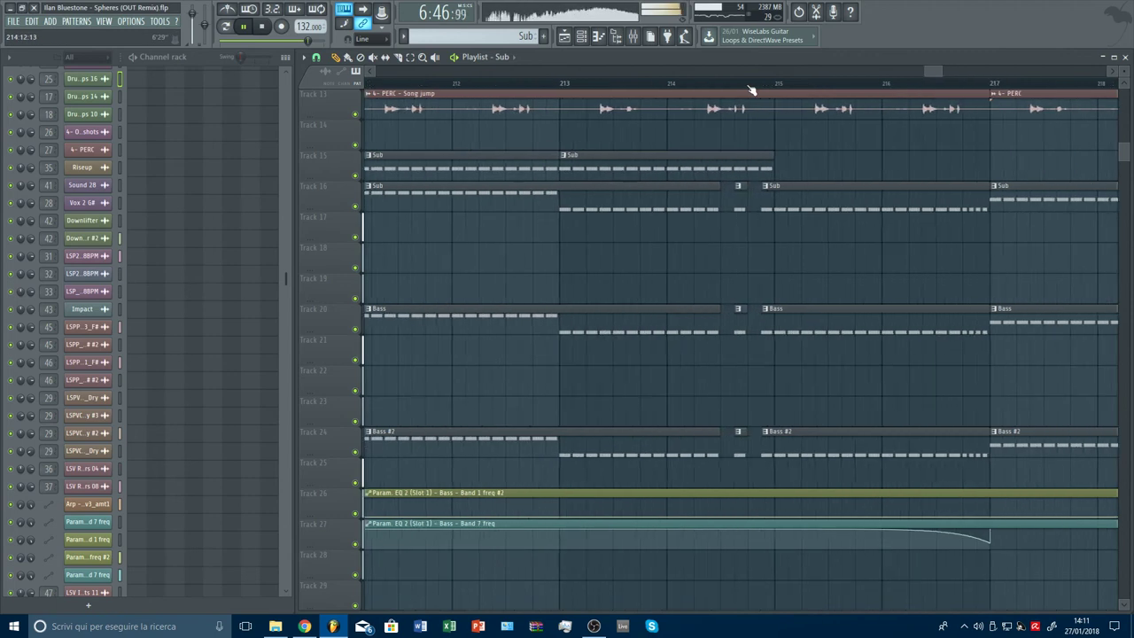
left_click_drag(774, 158, 721, 160)
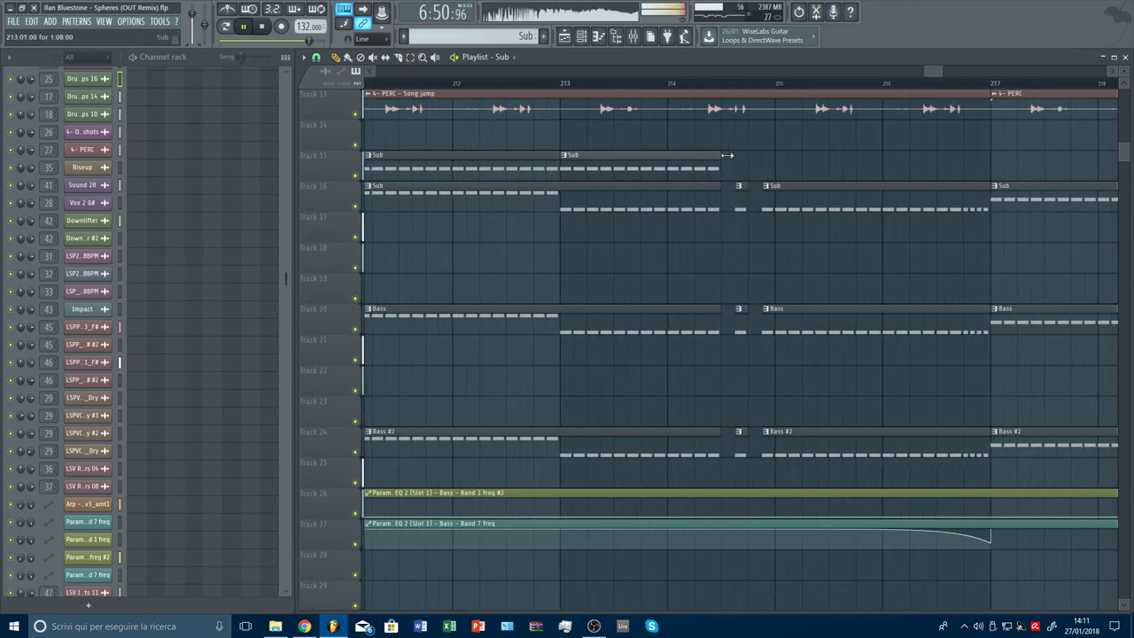
key("ctrl+z")
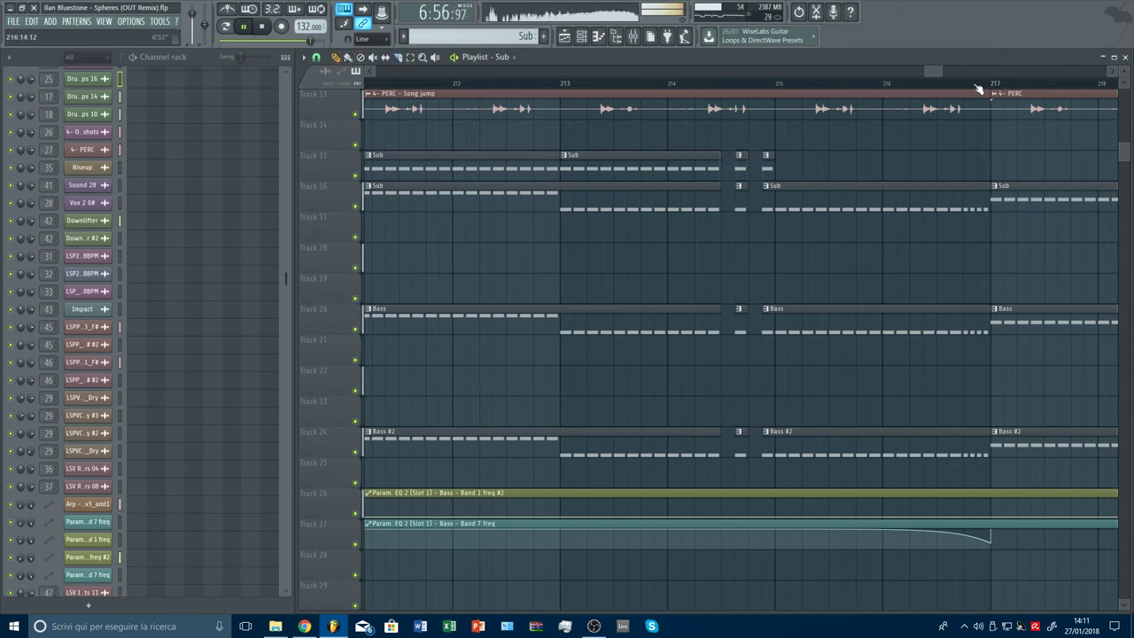
scroll(979, 84, "down", 8)
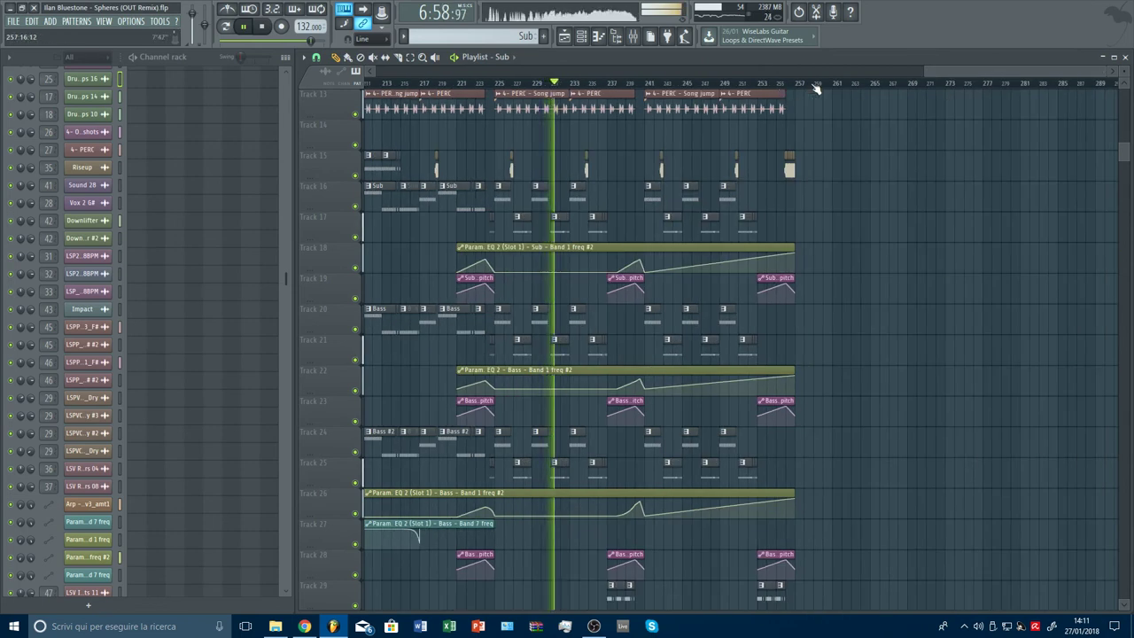
left_click_drag(940, 73, 793, 73)
scroll(886, 85, "up", 4)
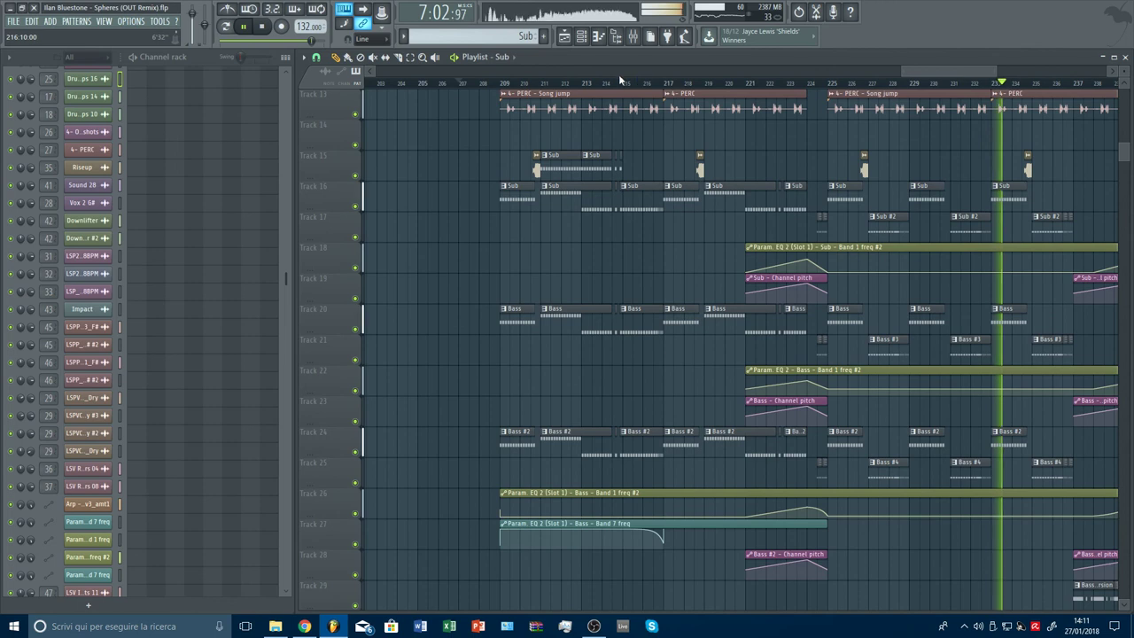
scroll(618, 78, "up", 4)
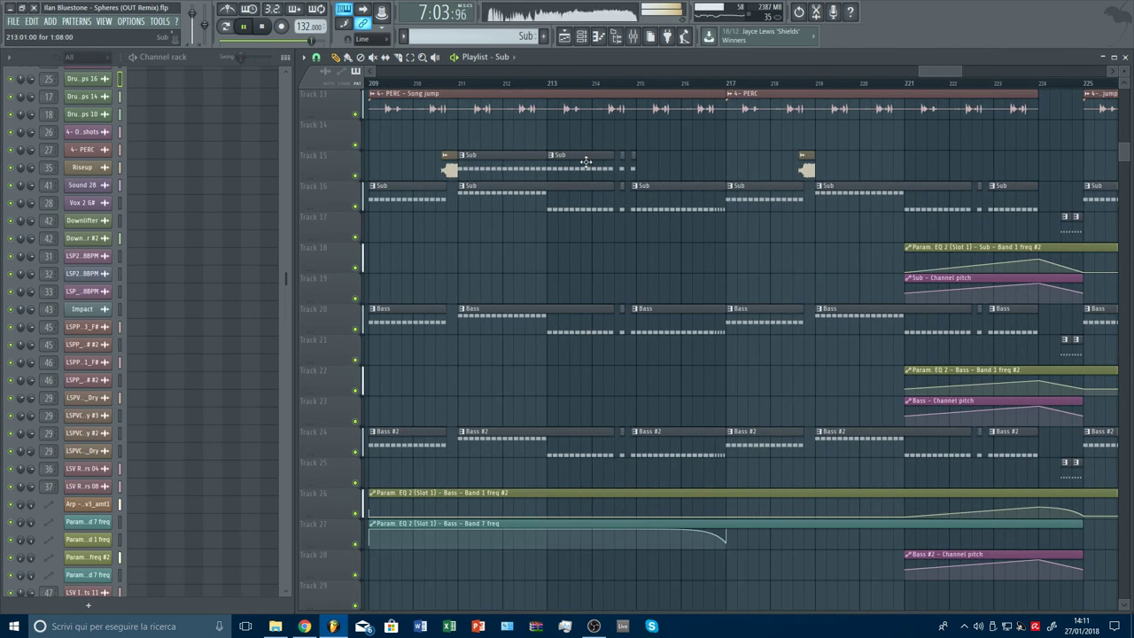
left_click(642, 169)
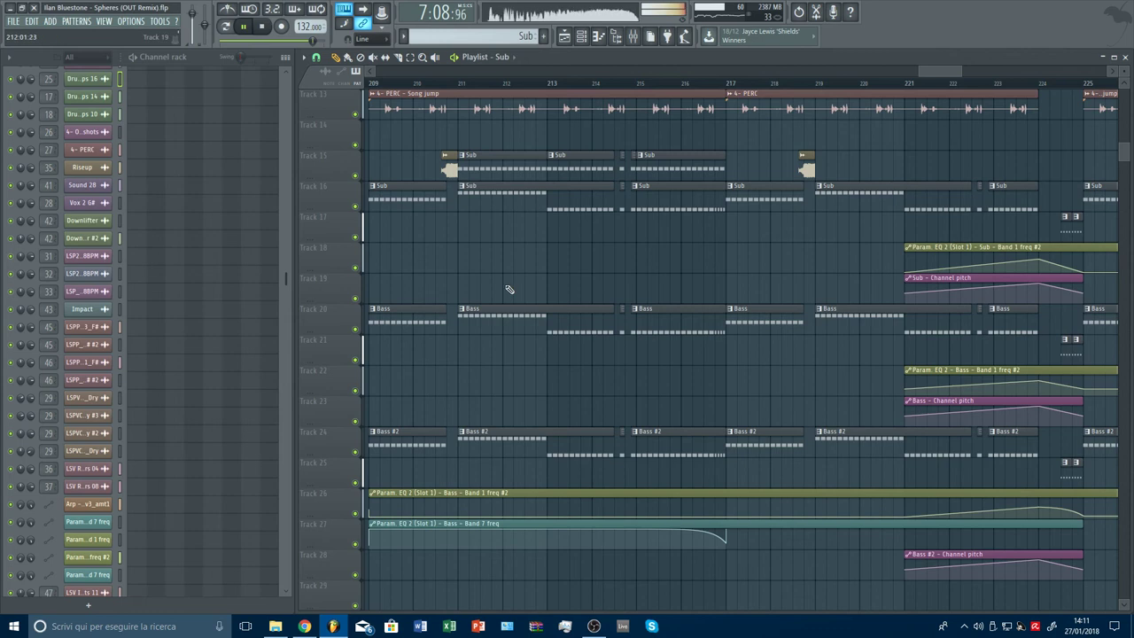
Place two-bar Bass clips on Track 19 from bar 211 to bar 217, shortening them around bar 214 to follow Track 20's gaps
left_click(460, 292)
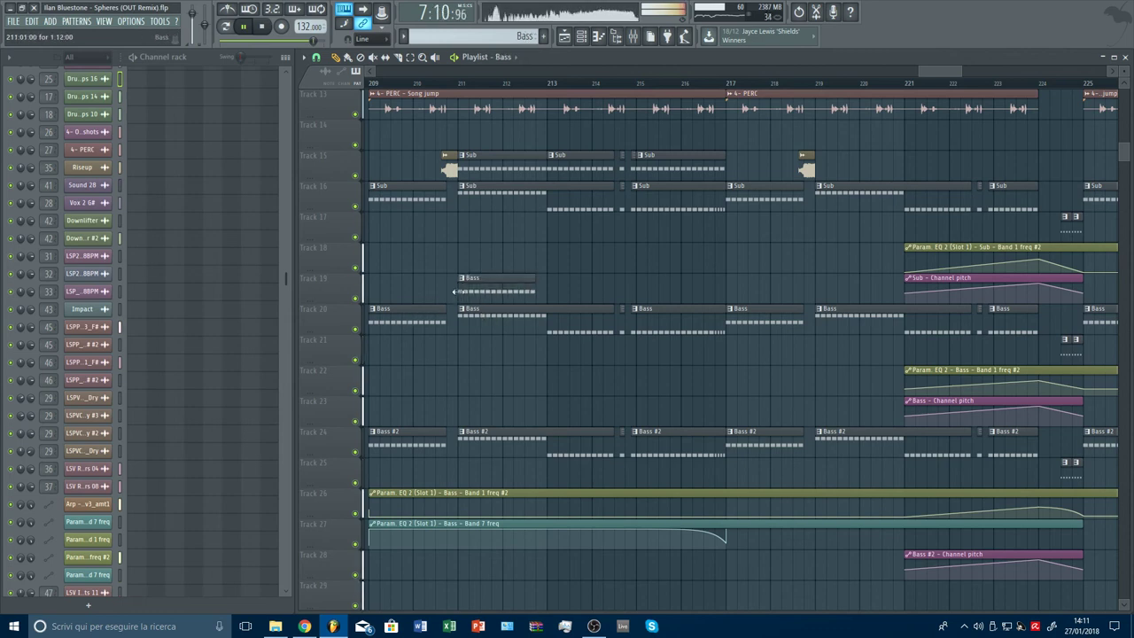
left_click(551, 298)
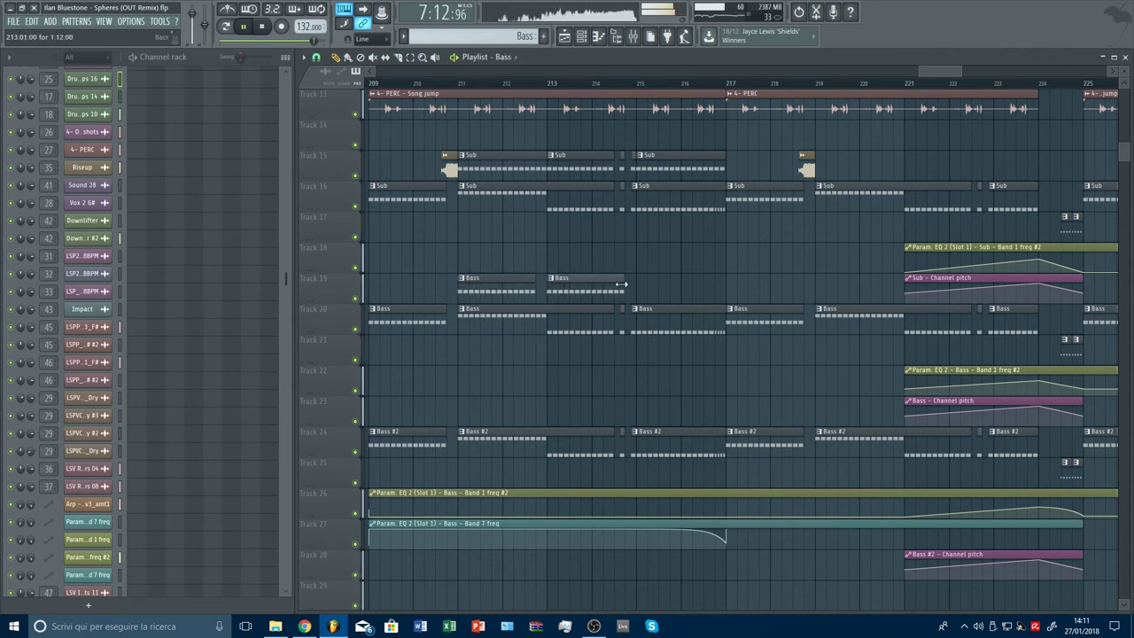
left_click_drag(540, 291, 538, 292)
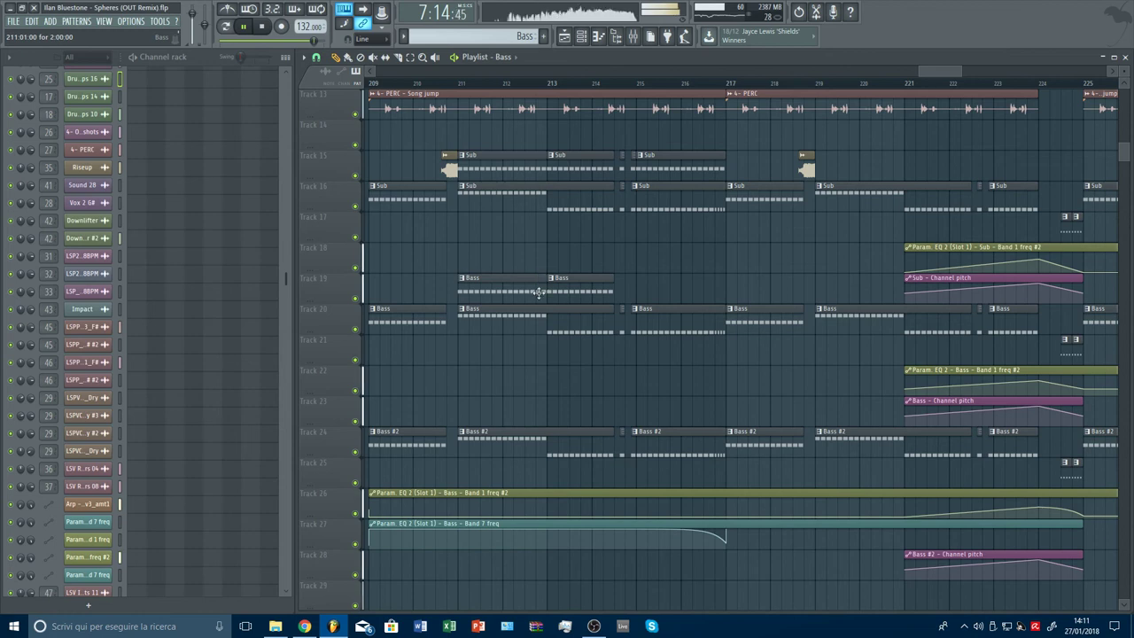
left_click(635, 293)
scroll(612, 93, "up", 3)
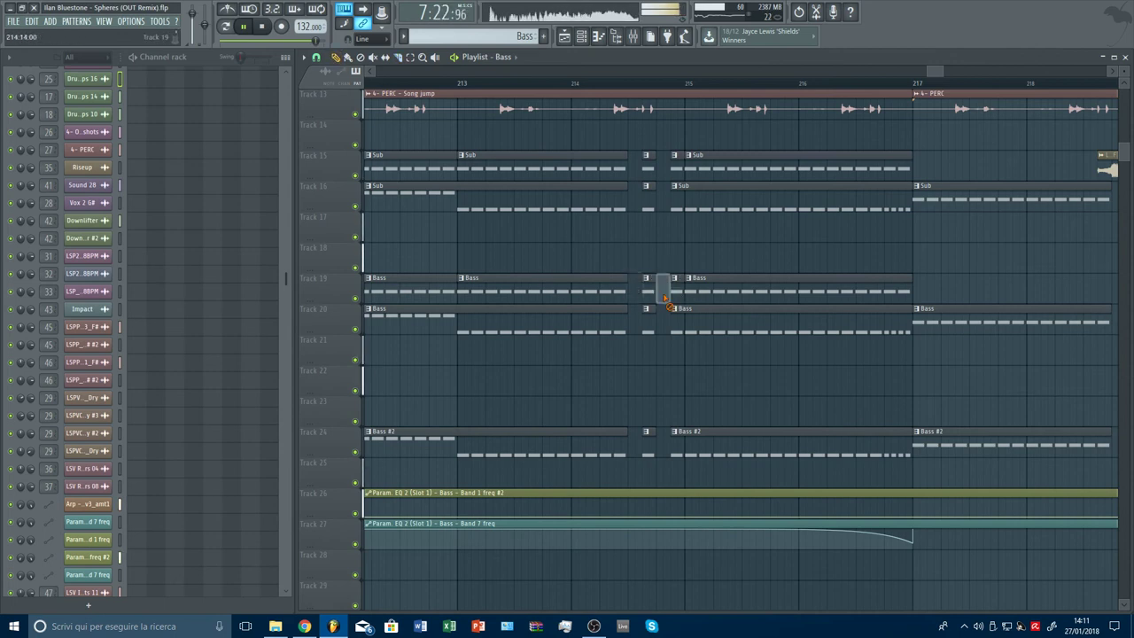
scroll(681, 93, "down", 6)
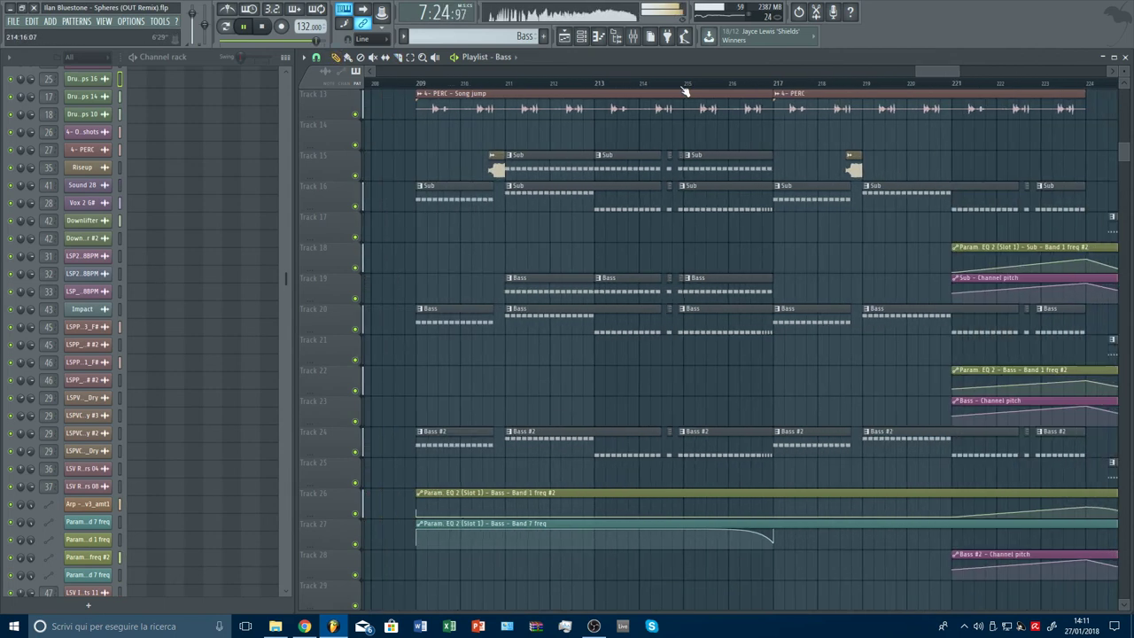
Place three consecutive two-bar Bass #2 clips on Track 23 at bars 211, 213 and 215
scroll(674, 288, "down", 3)
left_click(513, 346)
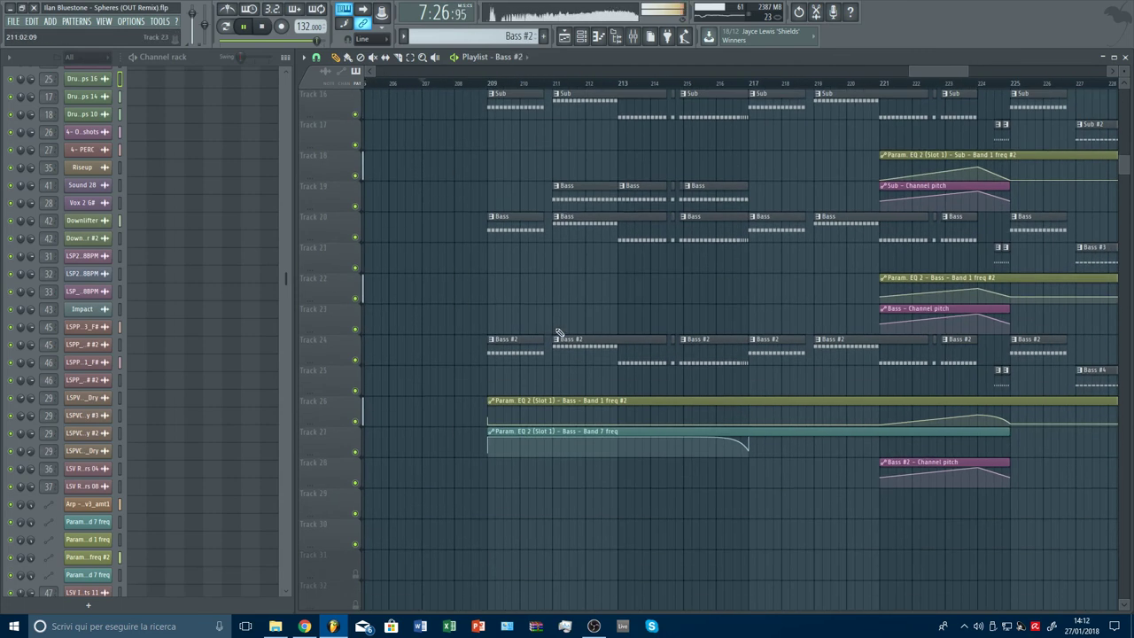
left_click(585, 322)
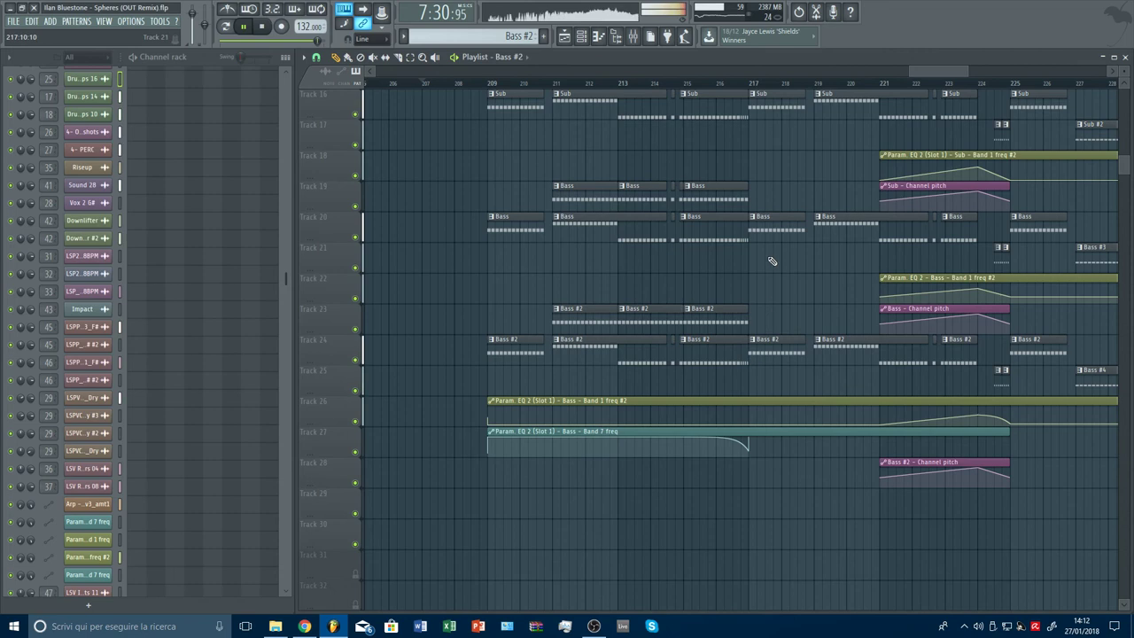
Slice Track 23's bar 213 Bass #2 clip shortly before bar 215 and delete the pieces that fall in Track 24's gaps
scroll(680, 88, "up", 3)
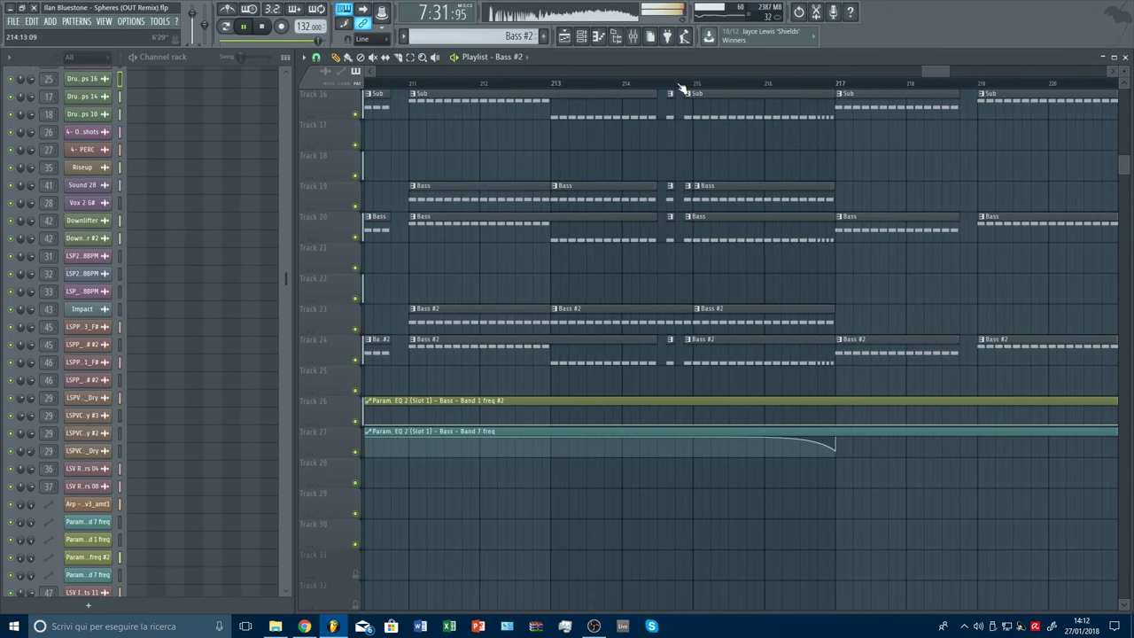
left_click_drag(657, 316, 671, 329)
left_click(677, 327)
left_click(686, 329)
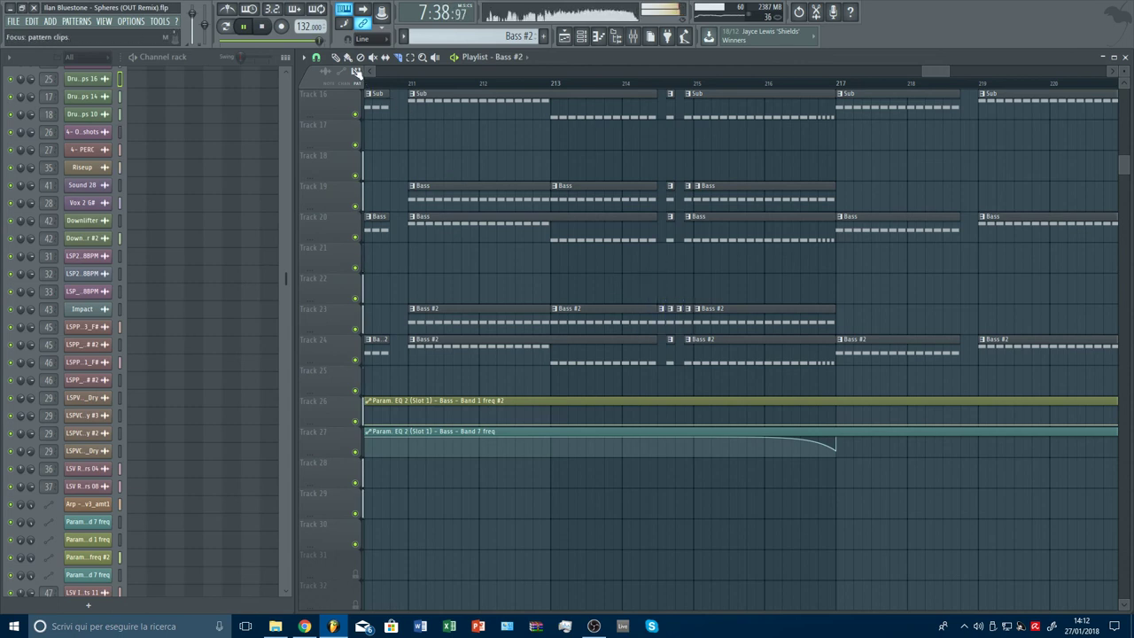
right_click(662, 323)
right_click(679, 322)
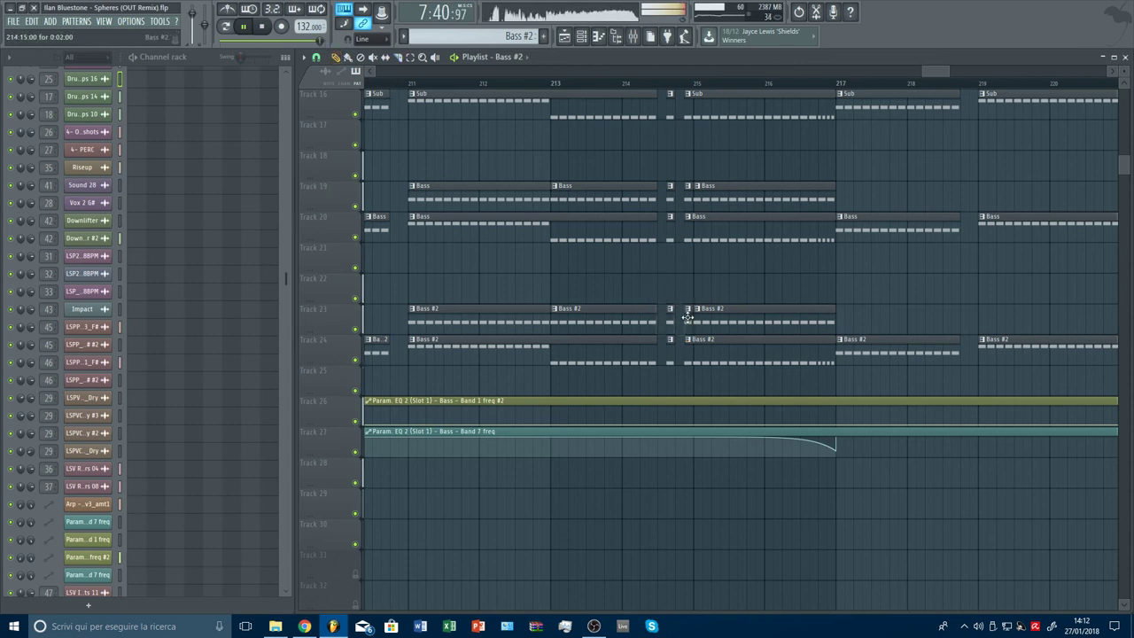
Delete the original Sub, Bass and Bass #2 clips between bars 211 and 217 on Tracks 16, 20 and 24
scroll(753, 83, "down", 4)
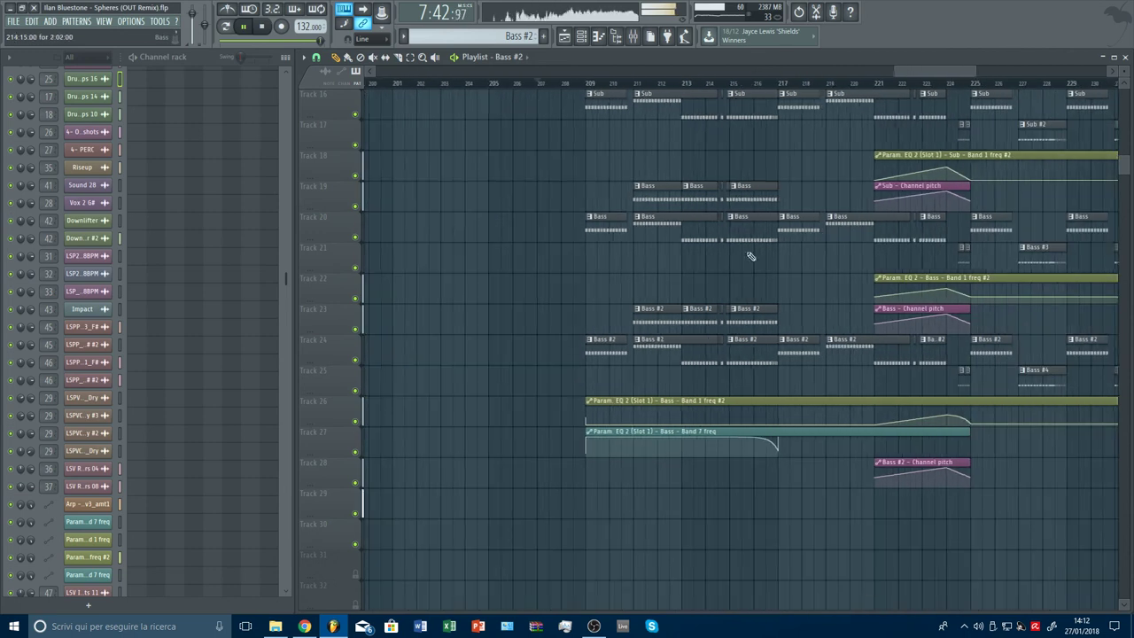
right_click(683, 363)
right_click(749, 361)
Move the replacement Sub, Bass and Bass #2 clips down onto Tracks 16, 20 and 24, and stop playback
scroll(749, 363, "up", 3)
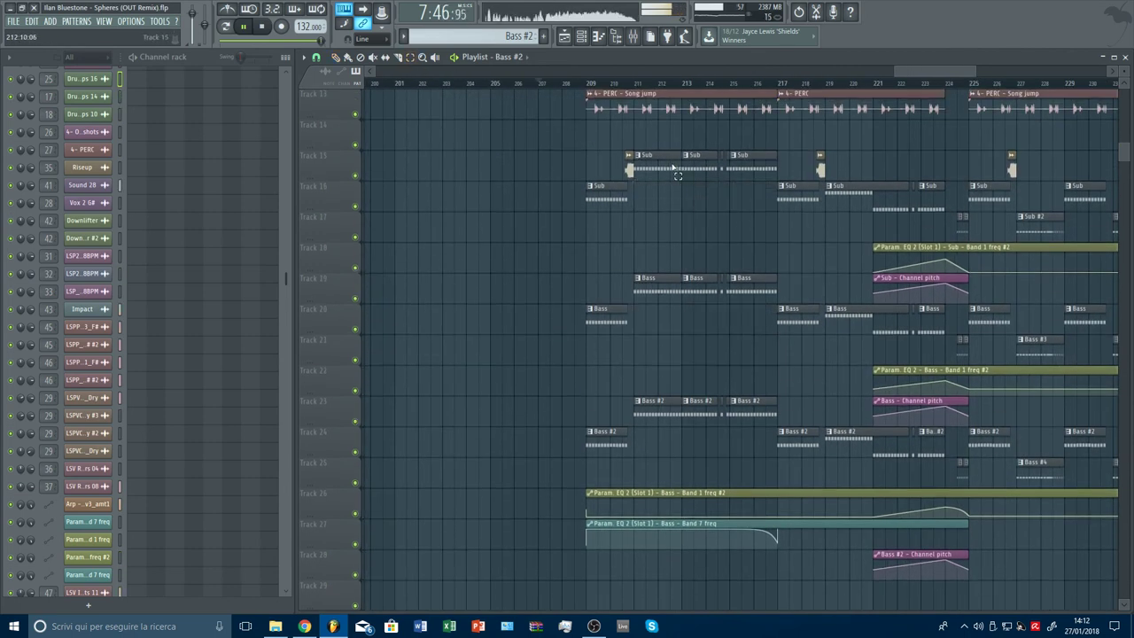
left_click_drag(677, 175, 756, 182)
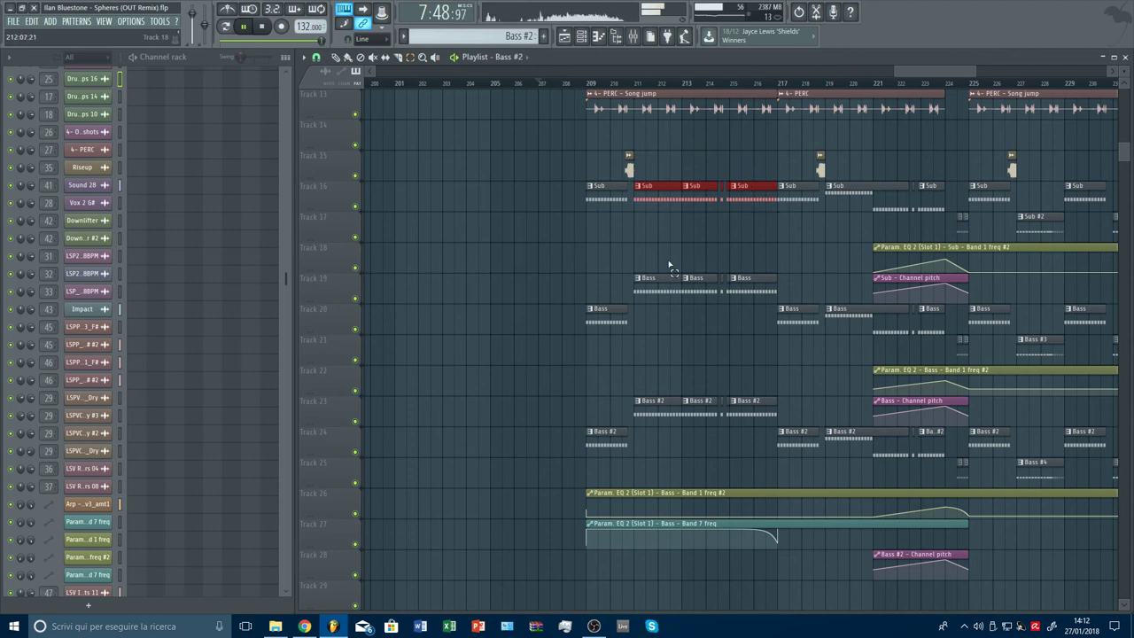
left_click_drag(671, 266, 755, 339)
left_click_drag(763, 421, 648, 422)
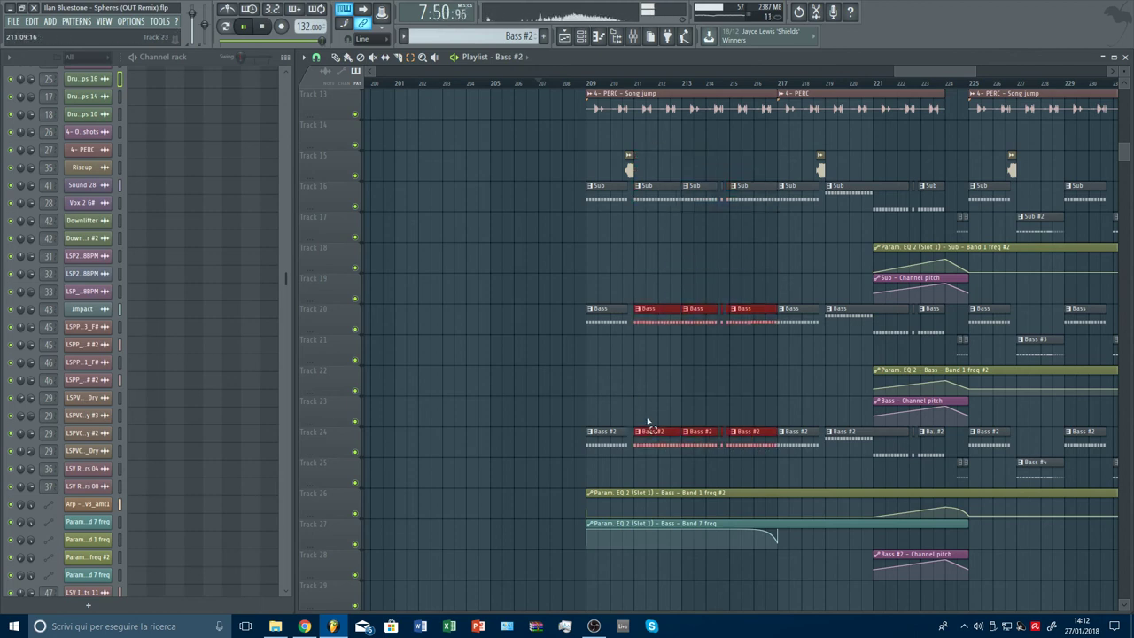
left_click(671, 387)
key("space")
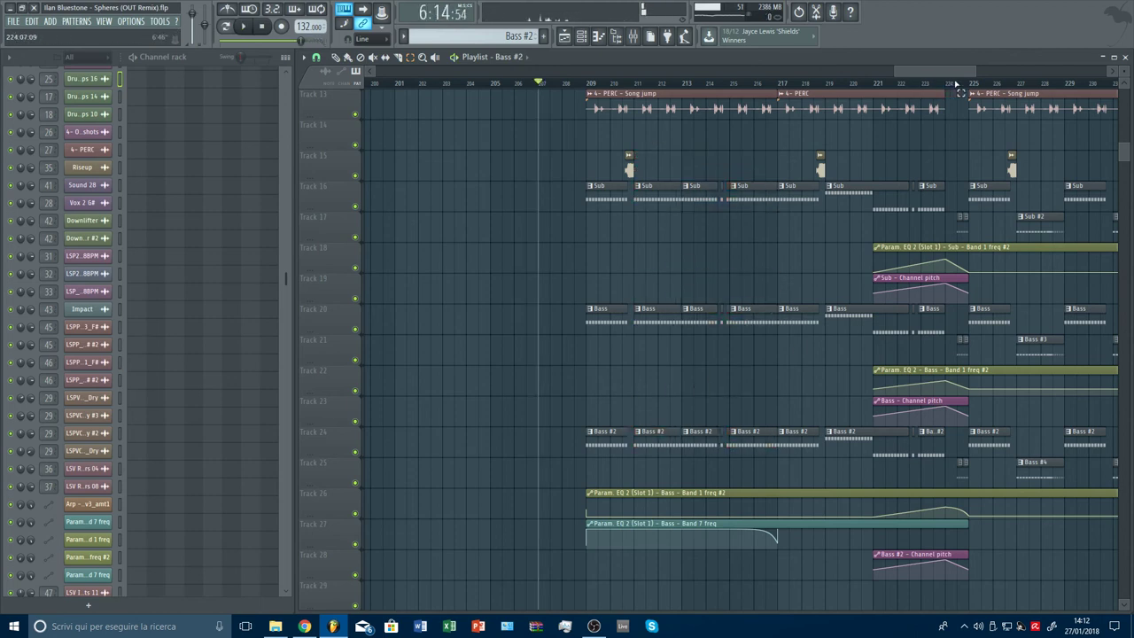
scroll(956, 83, "up", 3)
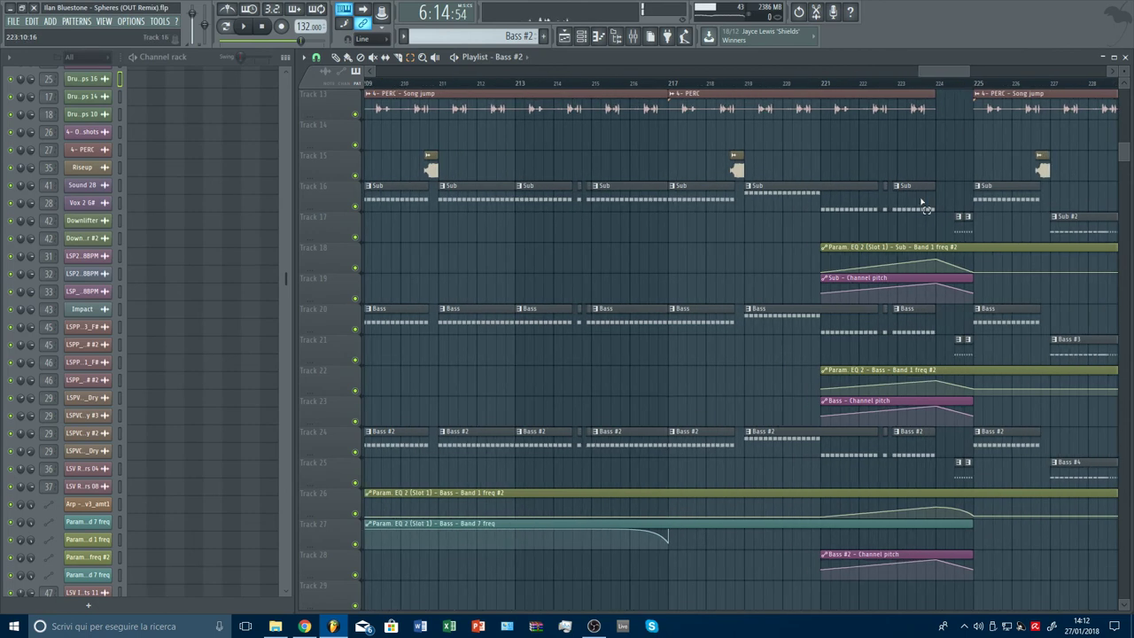
left_click_drag(888, 199, 842, 200)
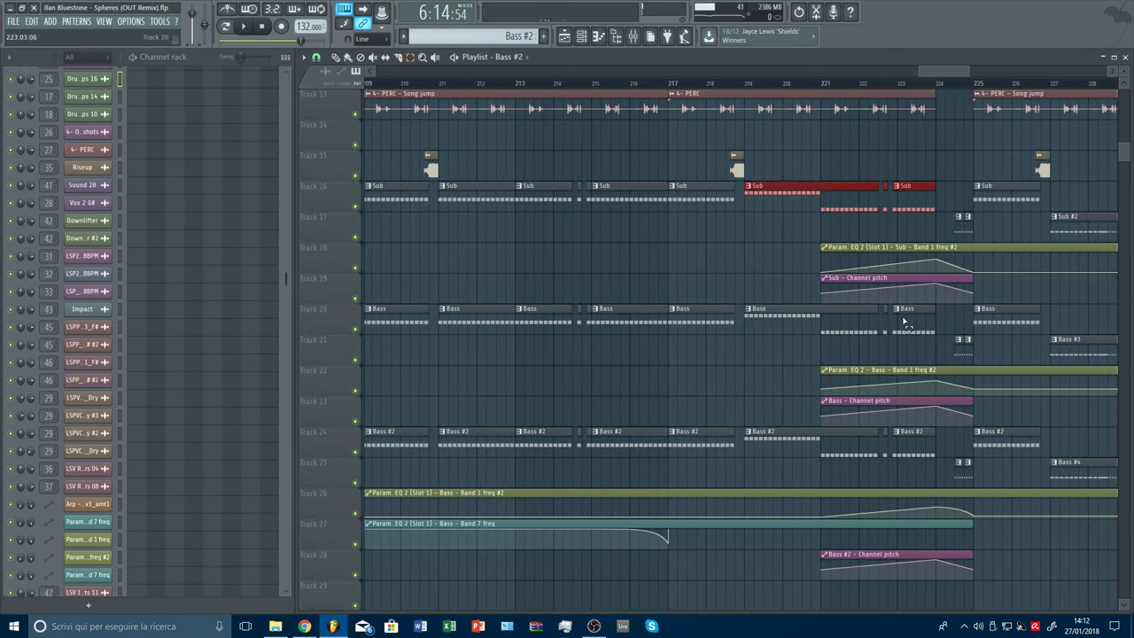
left_click_drag(905, 319, 847, 325)
left_click_drag(917, 449, 850, 459)
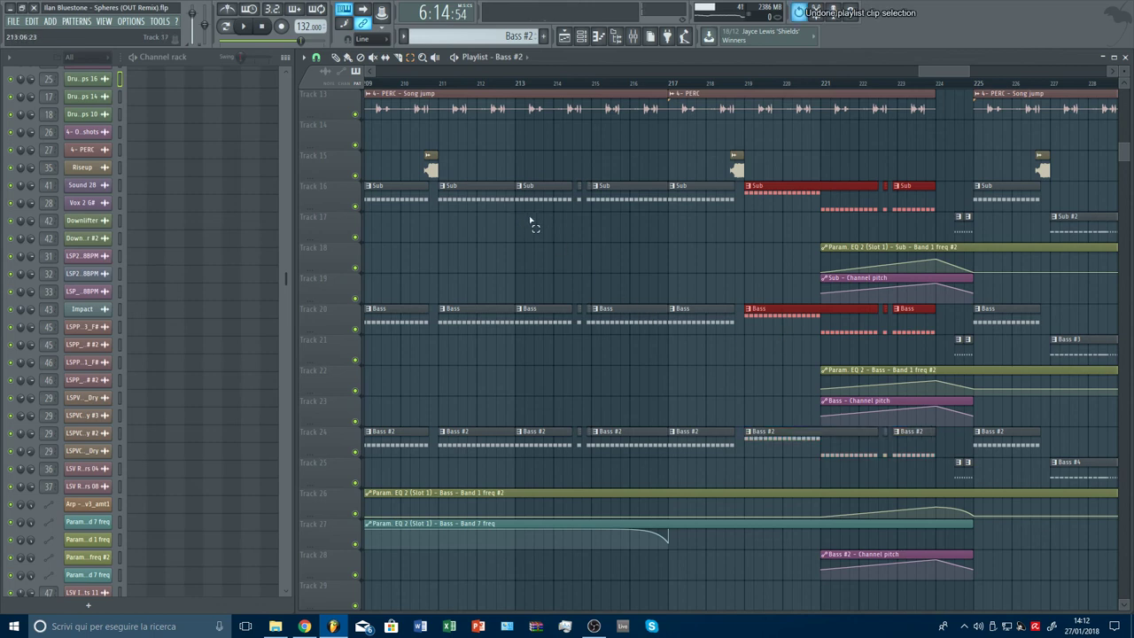
left_click_drag(457, 179, 667, 456)
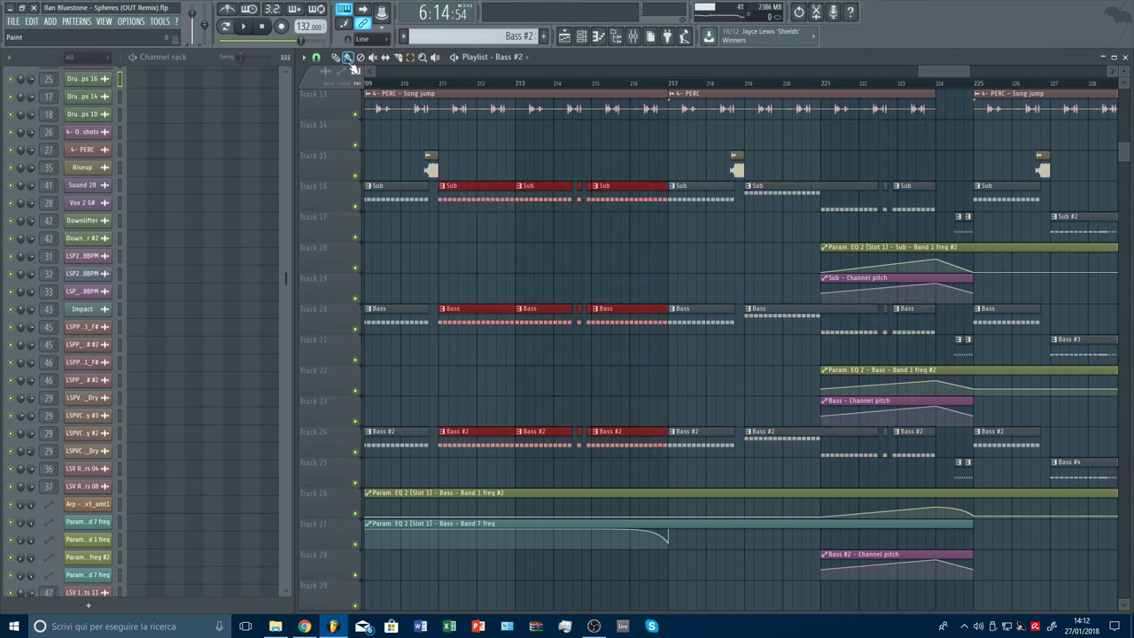
Delete the old Sub, Bass and Bass #2 clips between bars 219 and 224 on Tracks 16, 20 and 24
left_click_drag(760, 190, 914, 207)
key("ctrl+z")
left_click_drag(910, 333, 867, 341)
left_click_drag(904, 456, 869, 453)
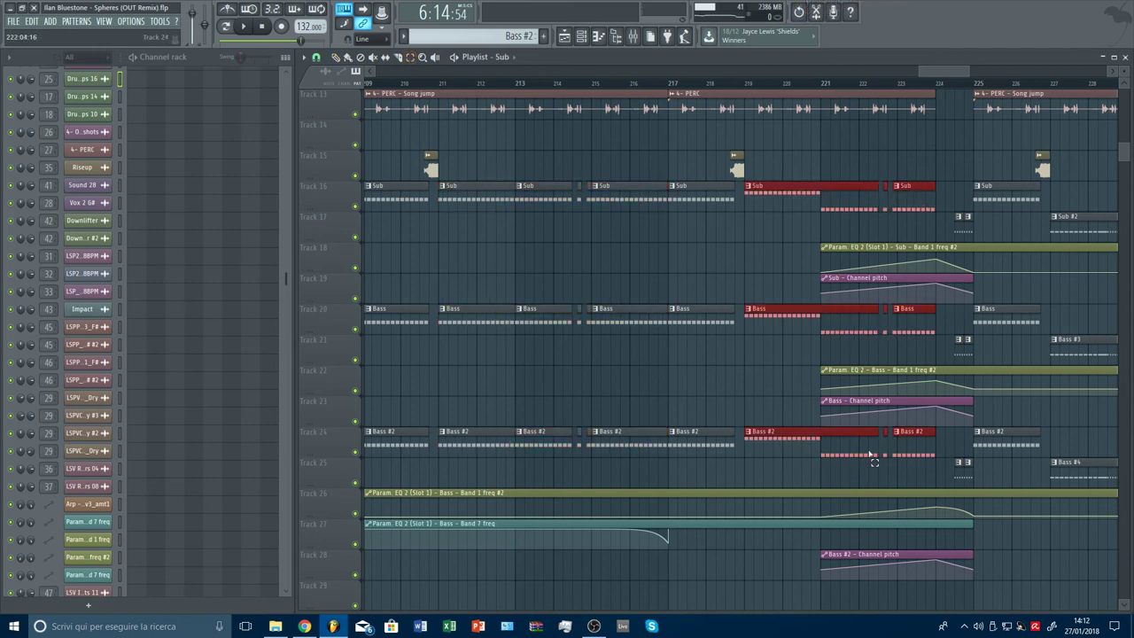
key("Delete")
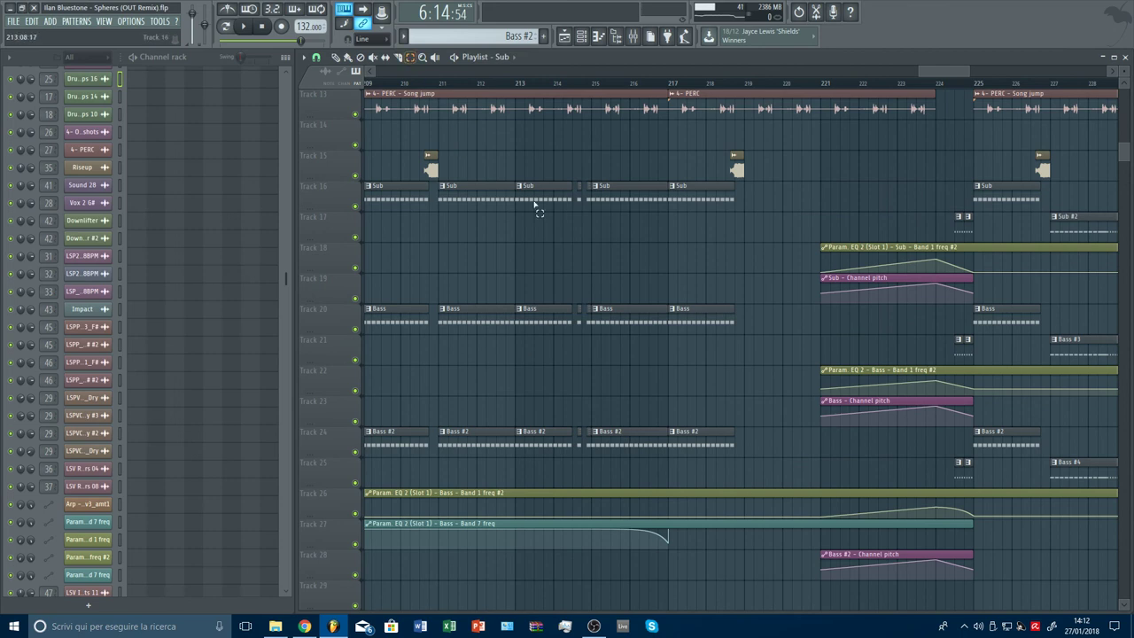
Copy the Sub, Bass and Bass #2 clips of bars 211–217 to bar 219 and trim the copies to end at bar 224
left_click_drag(614, 183, 474, 456)
left_click_drag(486, 188, 786, 194)
left_click(954, 176)
right_click(979, 178)
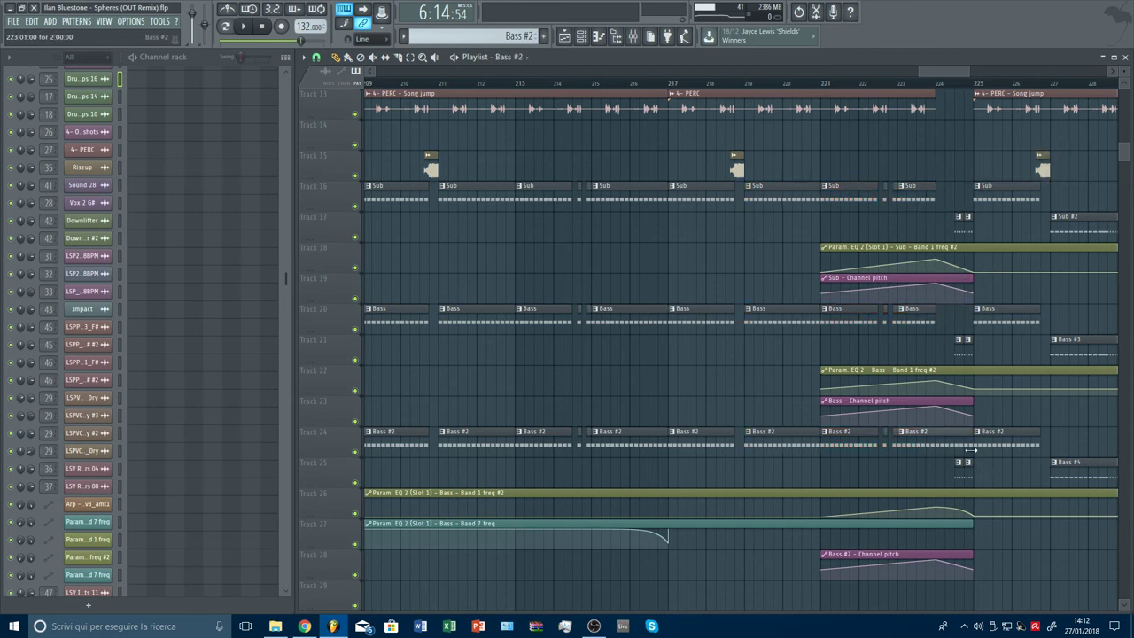
Play the final drop from around bar 222 and again from around bar 210, examining the bass, chord, arp and vocal tracks
left_click(882, 84)
key("space")
scroll(884, 84, "down", 3)
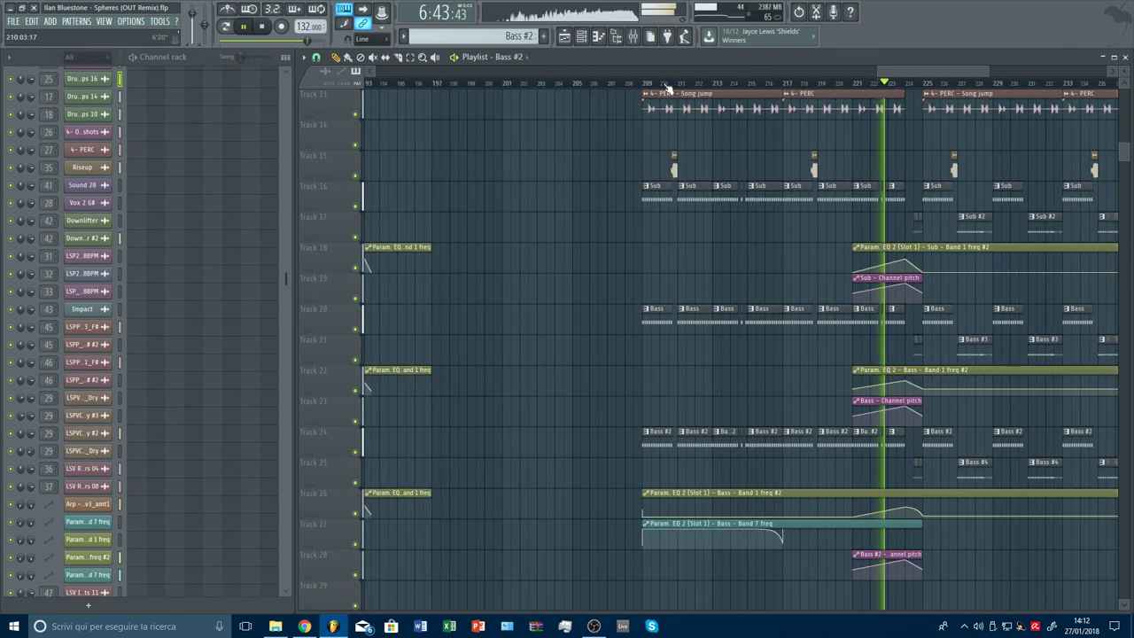
left_click(659, 84)
left_click_drag(1125, 82, 1125, 55)
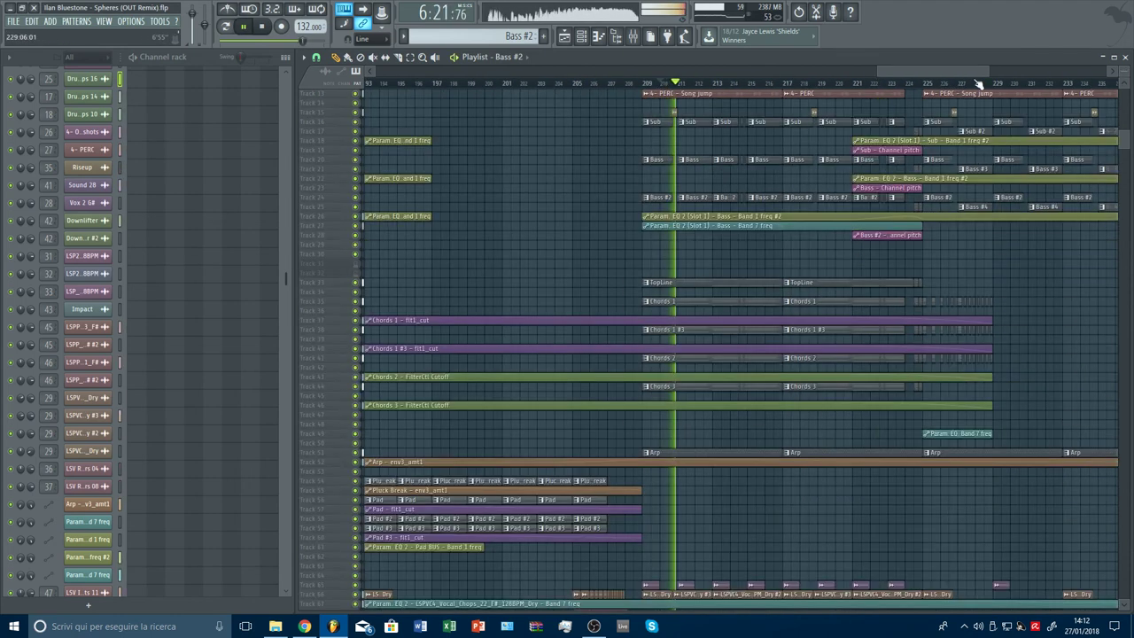
left_click_drag(953, 71, 967, 73)
scroll(893, 234, "down", 4)
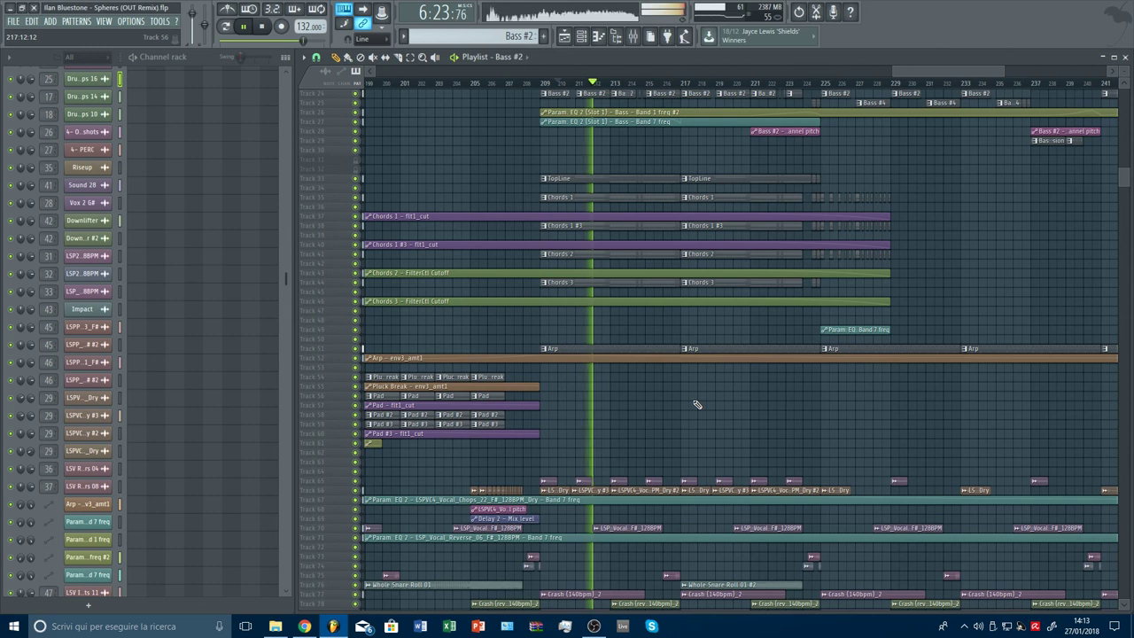
scroll(638, 264, "up", 3)
scroll(638, 263, "down", 10)
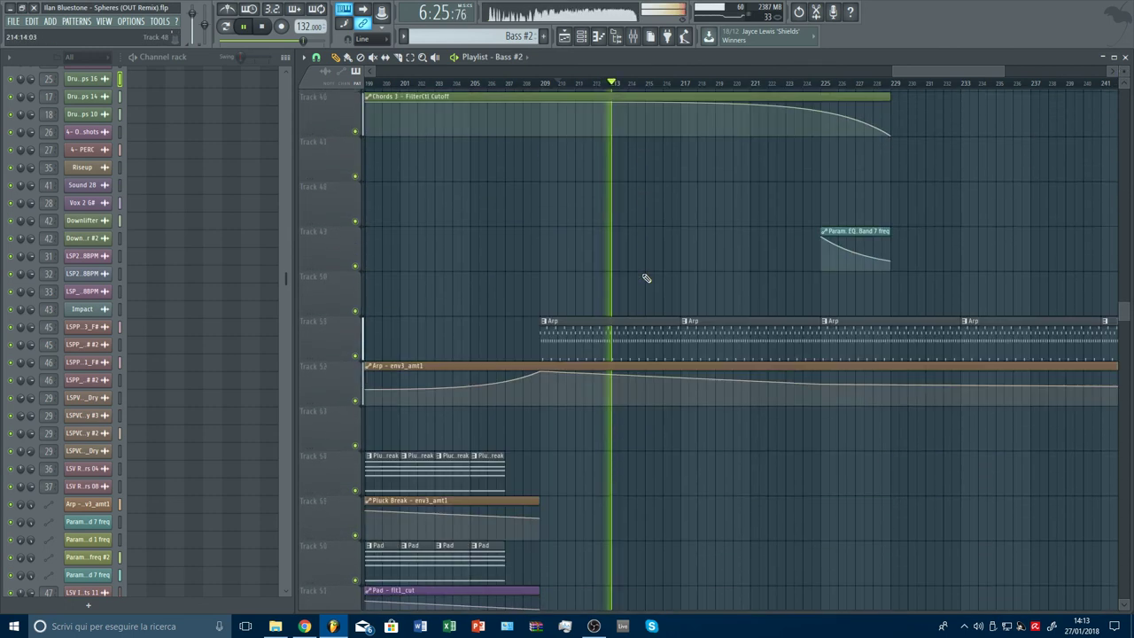
Replace Track 66's vocal chop variations at bars 211 and 213 with four-bar LSPVC4_Vocal_Chops_22_F#_128BPM_Dry clips at bars 209 and 213
right_click(593, 247)
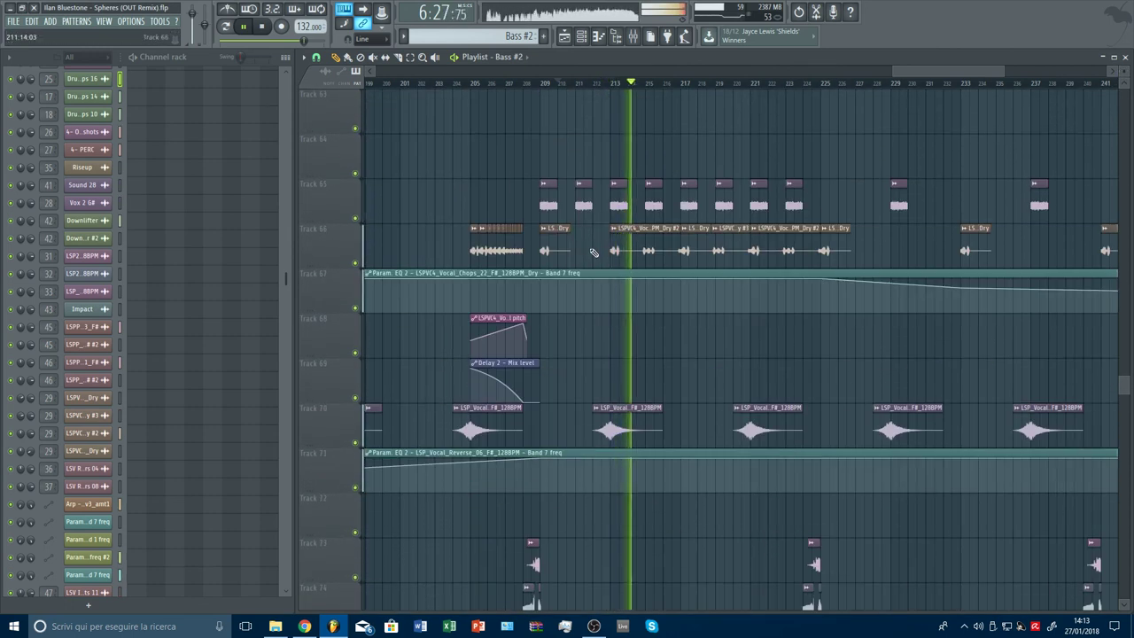
right_click(618, 248)
left_click_drag(577, 251, 610, 251)
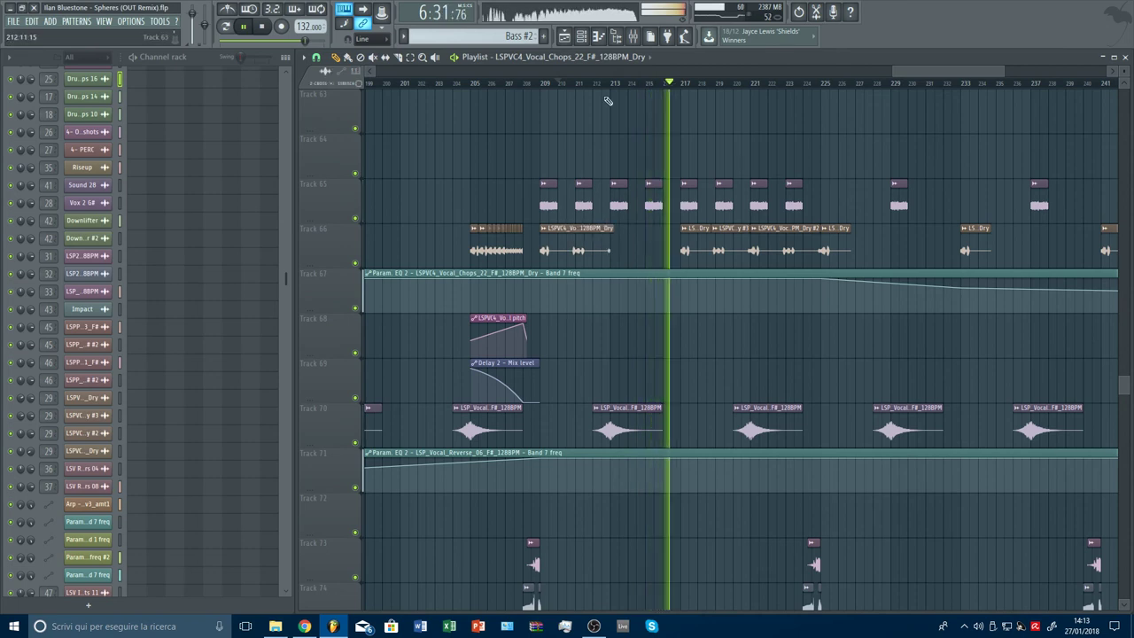
scroll(615, 249, "up", 4, "ctrl")
left_click_drag(621, 246, 605, 246)
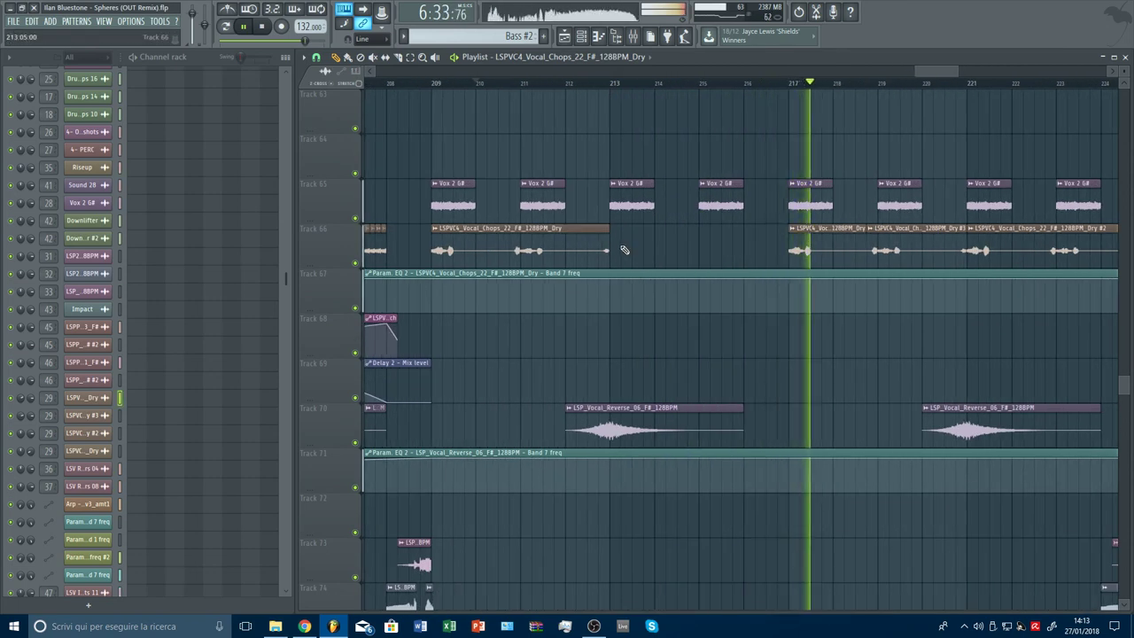
left_click(618, 250)
scroll(876, 83, "down", 4)
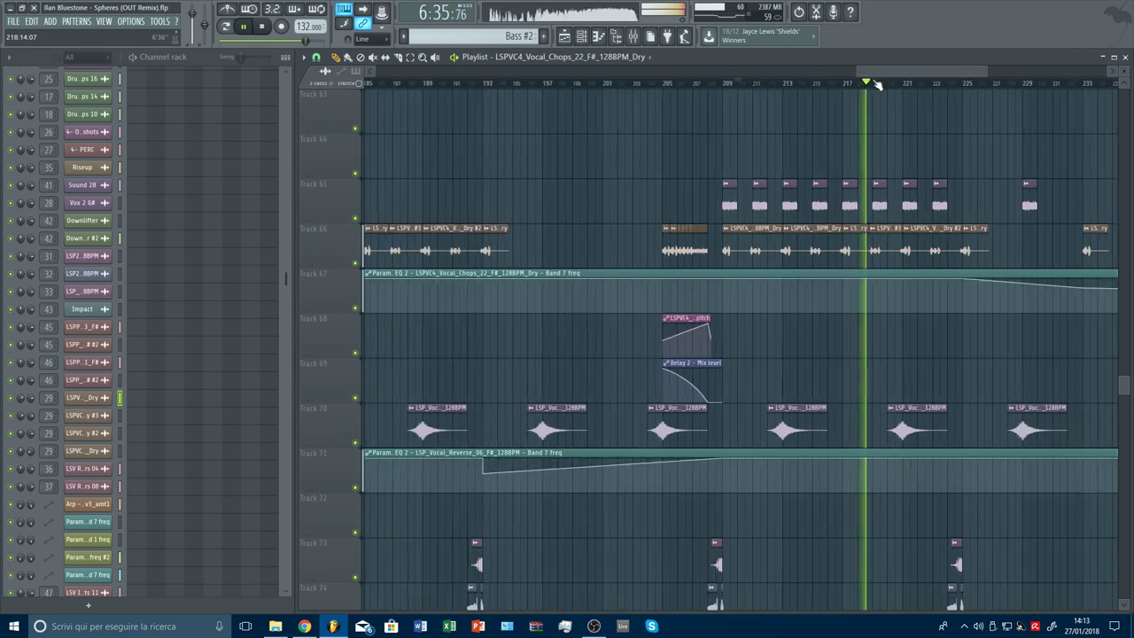
Extend Track 66's bar 217 vocal chop to bar 221 in place of the #3 variation, and replace the #2 clip at bar 221 with the same chop
scroll(952, 89, "up", 3)
right_click(803, 256)
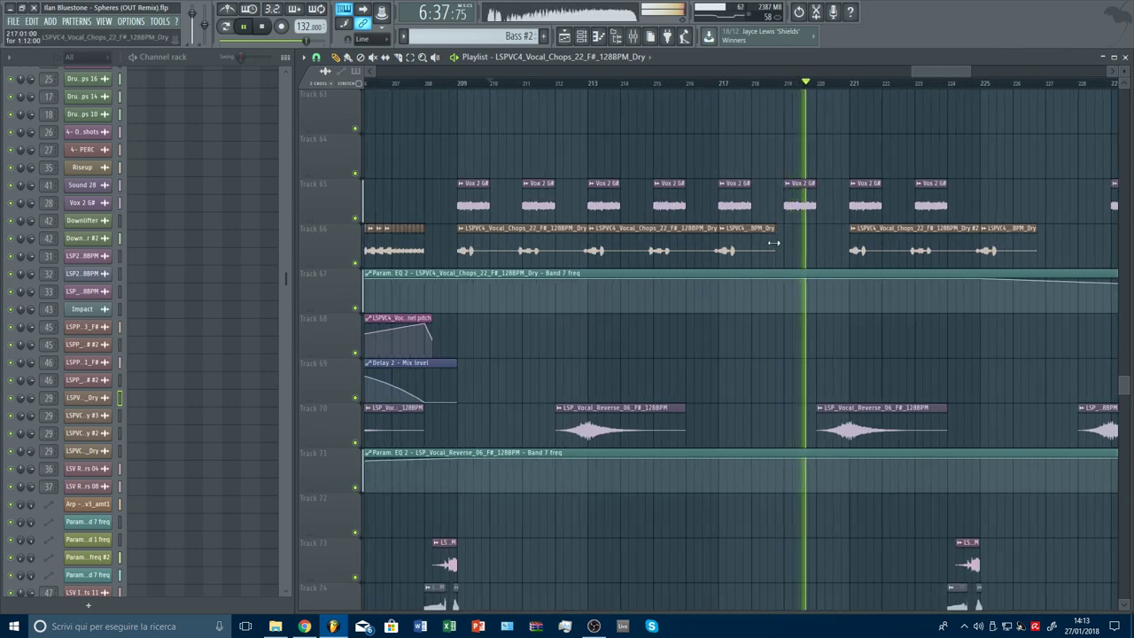
left_click_drag(773, 244, 866, 251)
right_click(891, 258)
left_click(865, 250)
Examine the arrangement through the end of the outro, from the effects tracks back up to the bass and percussion tracks
left_click_drag(971, 71, 1108, 76)
scroll(982, 161, "down", 3)
scroll(931, 168, "down", 3)
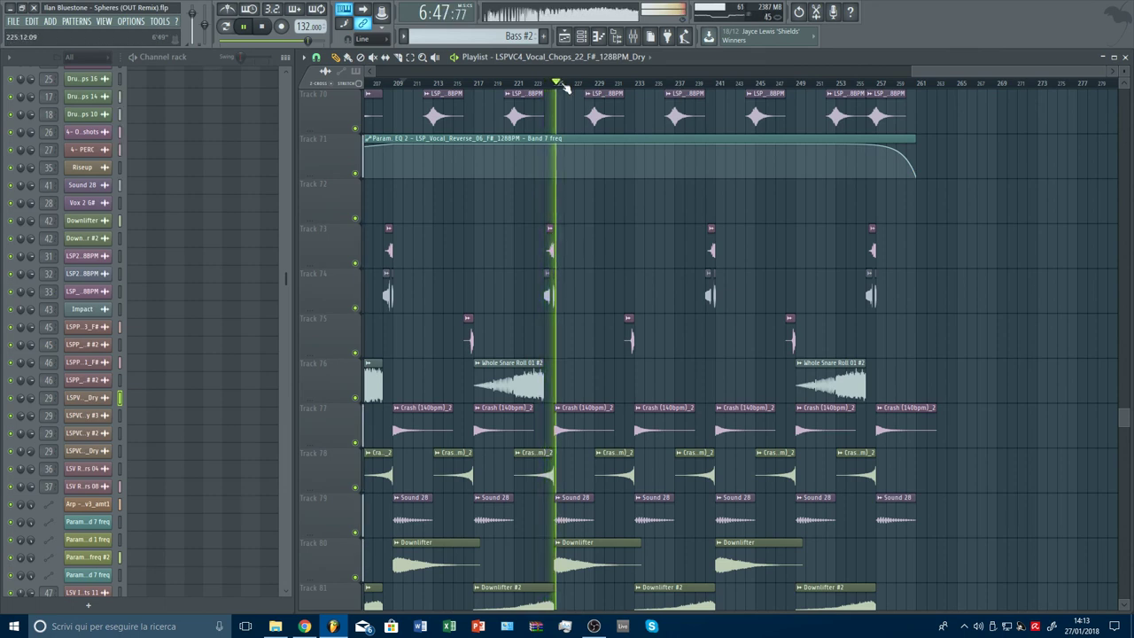
scroll(570, 152, "down", 4)
scroll(610, 192, "up", 3)
scroll(609, 192, "up", 19)
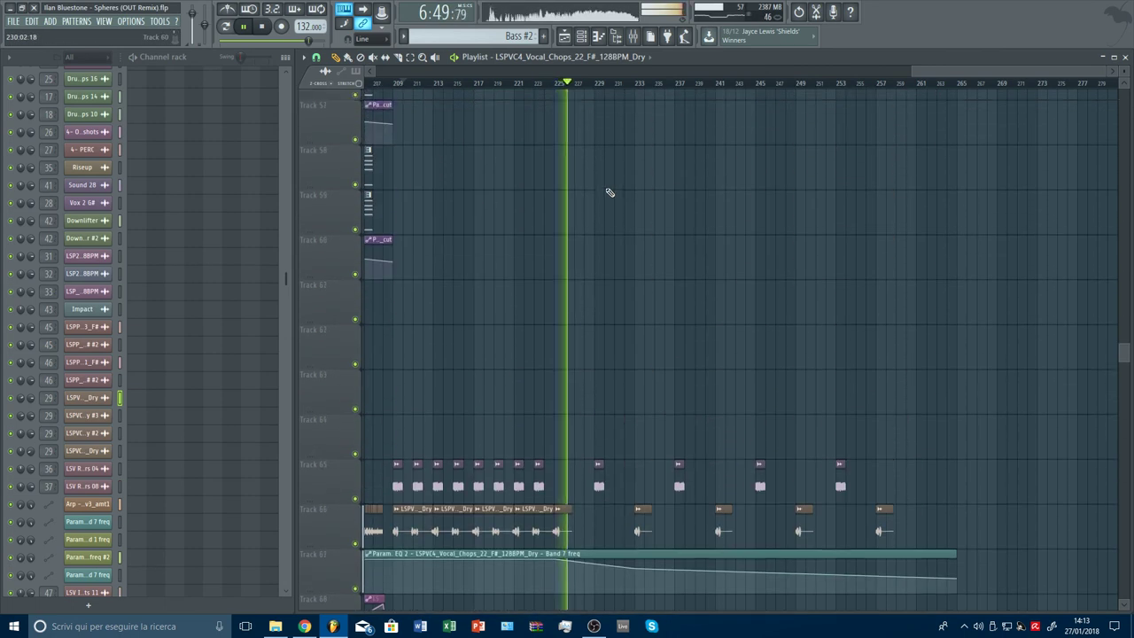
scroll(610, 192, "up", 14)
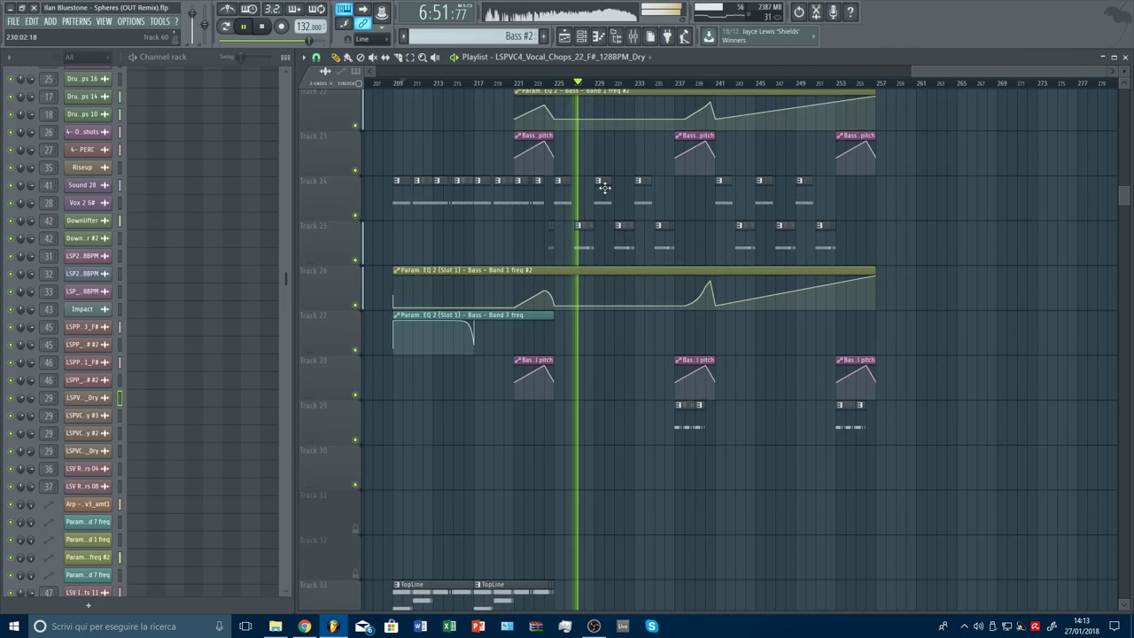
scroll(605, 187, "up", 5)
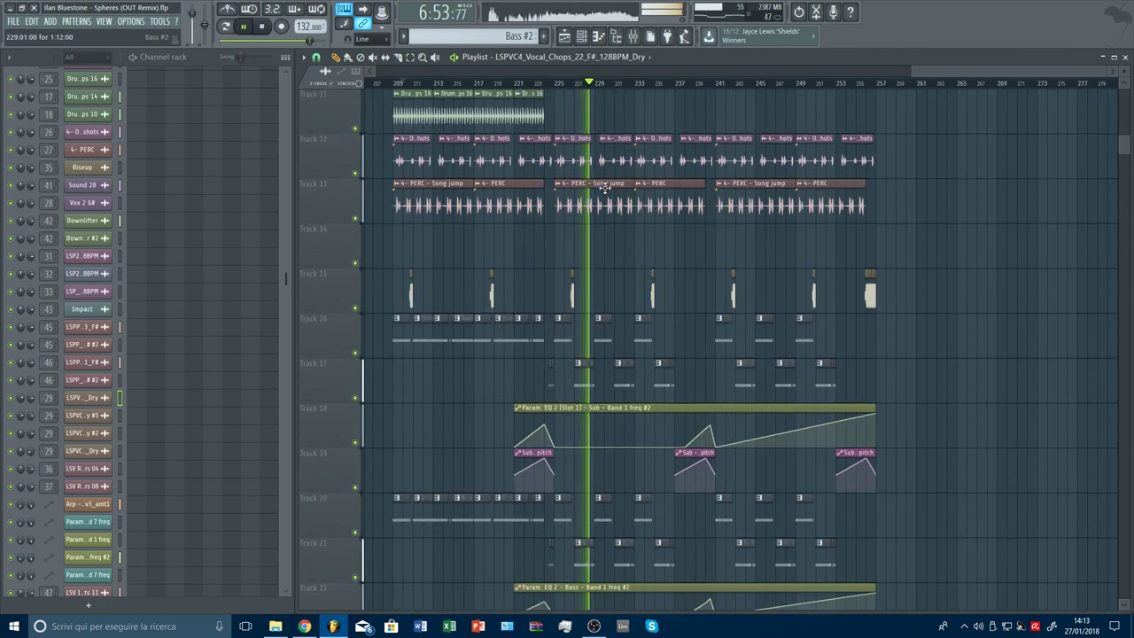
Try a Drum Loops 16 clip on Track 11 at bar 232, playing the section from around bar 229
scroll(674, 236, "up", 5)
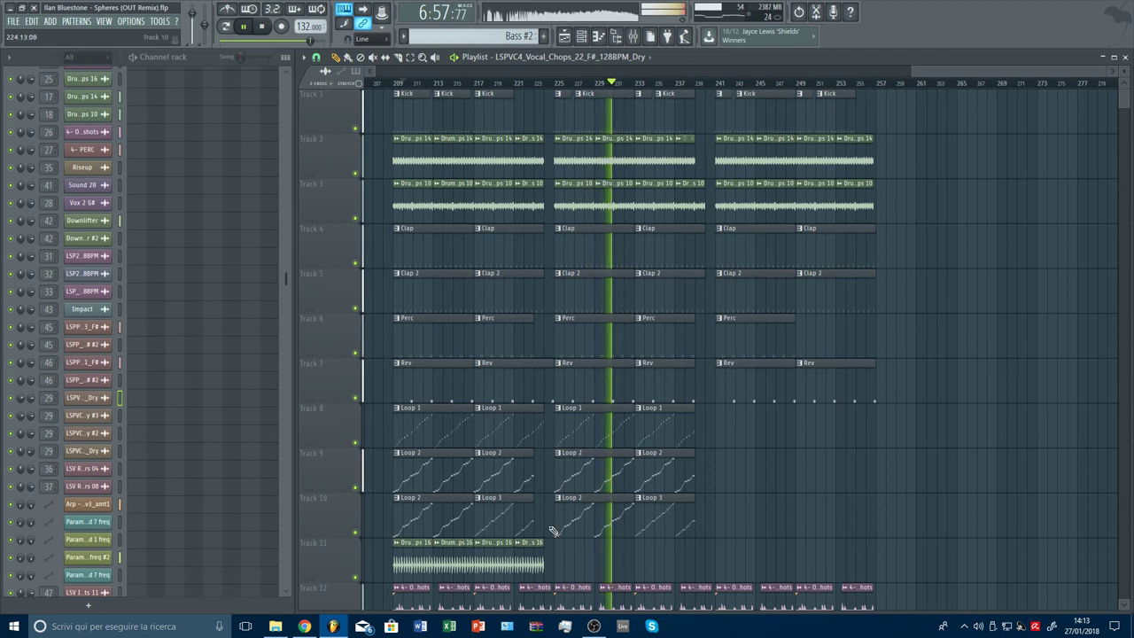
left_click(627, 568)
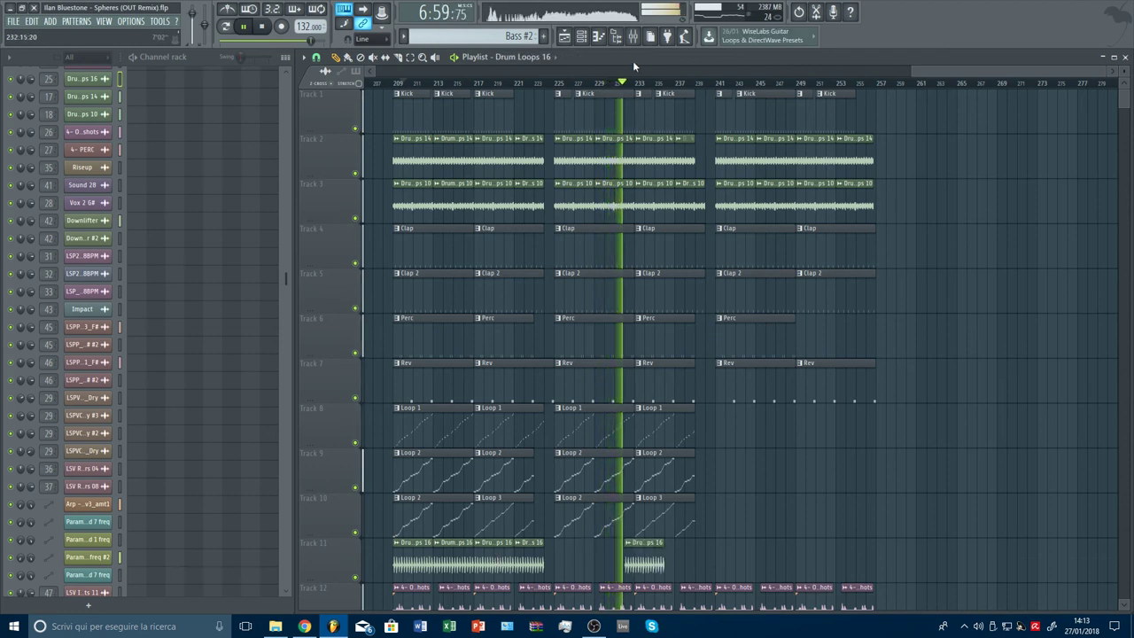
scroll(641, 83, "up", 3)
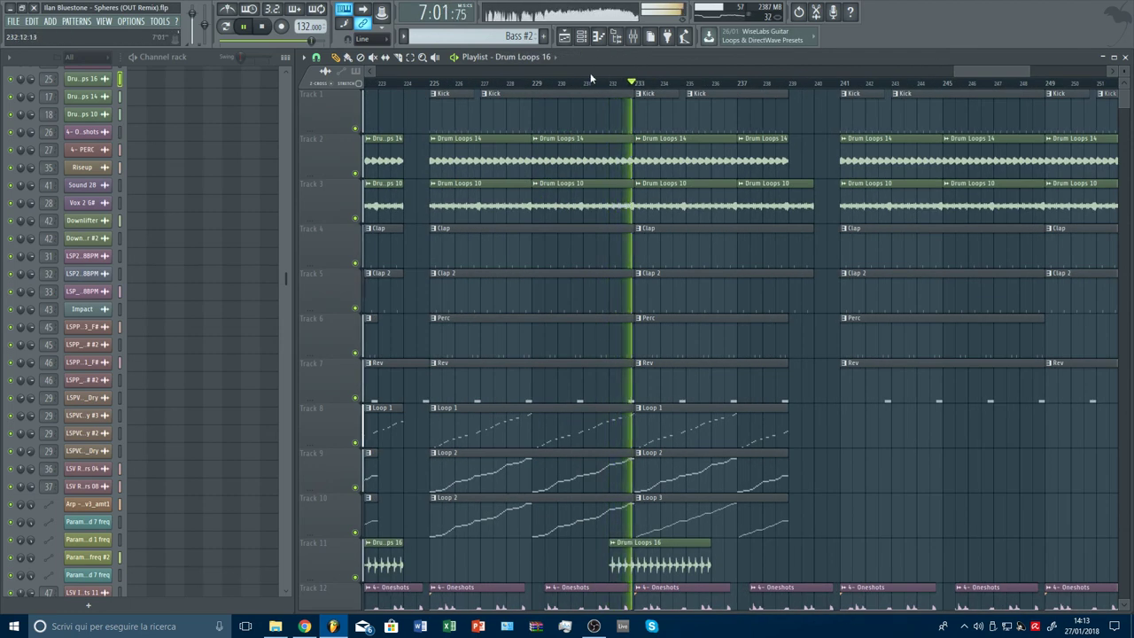
left_click(549, 85)
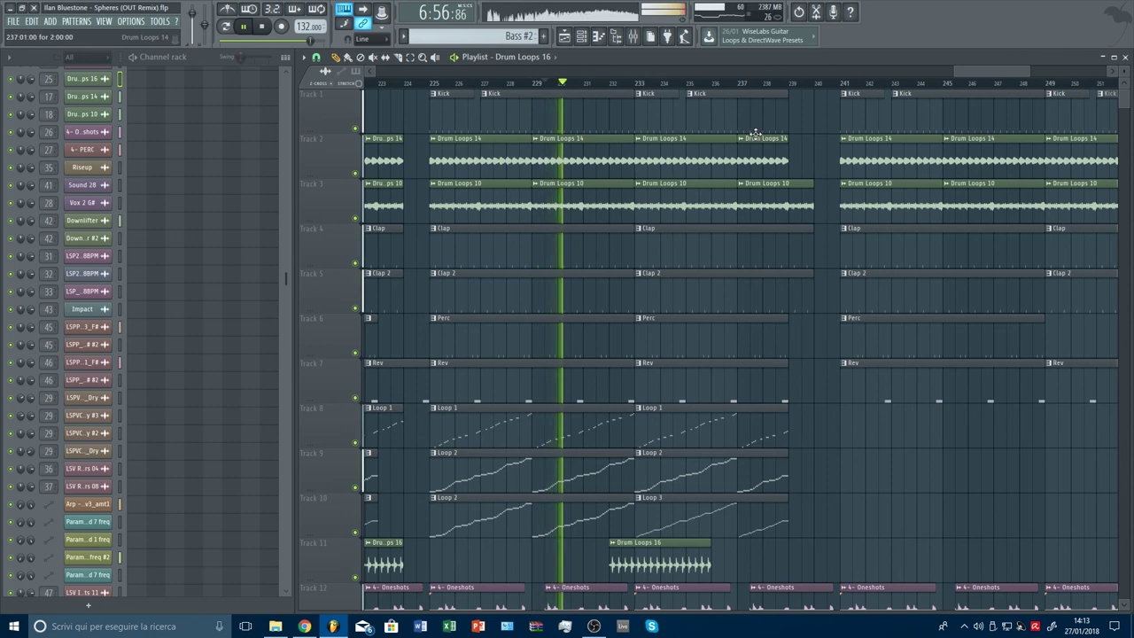
scroll(755, 133, "down", 5)
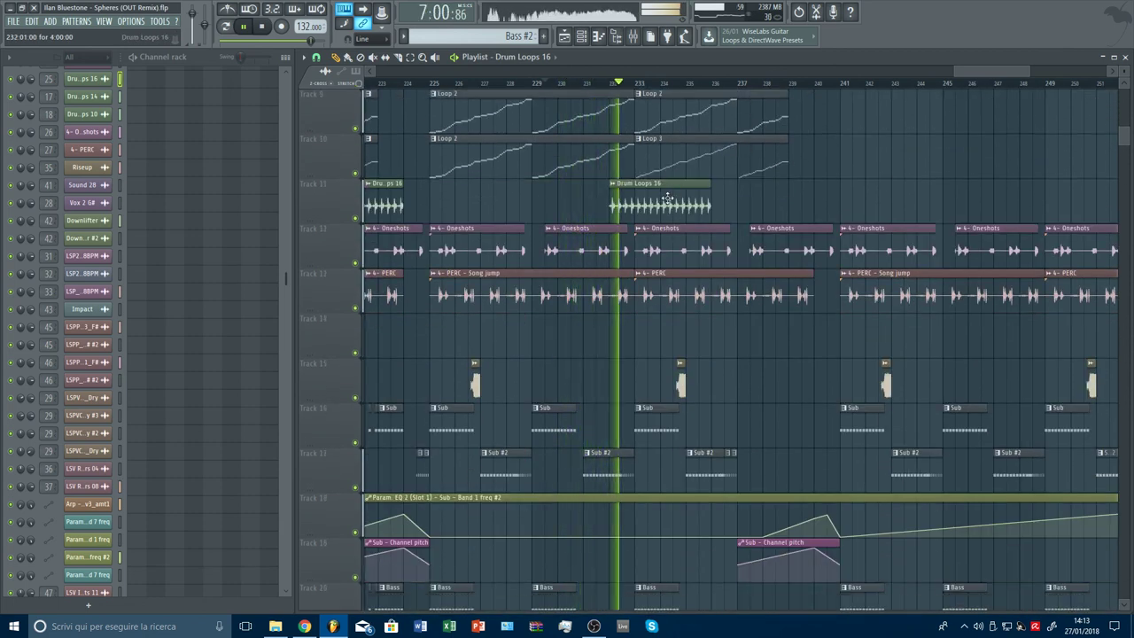
scroll(789, 88, "down", 2)
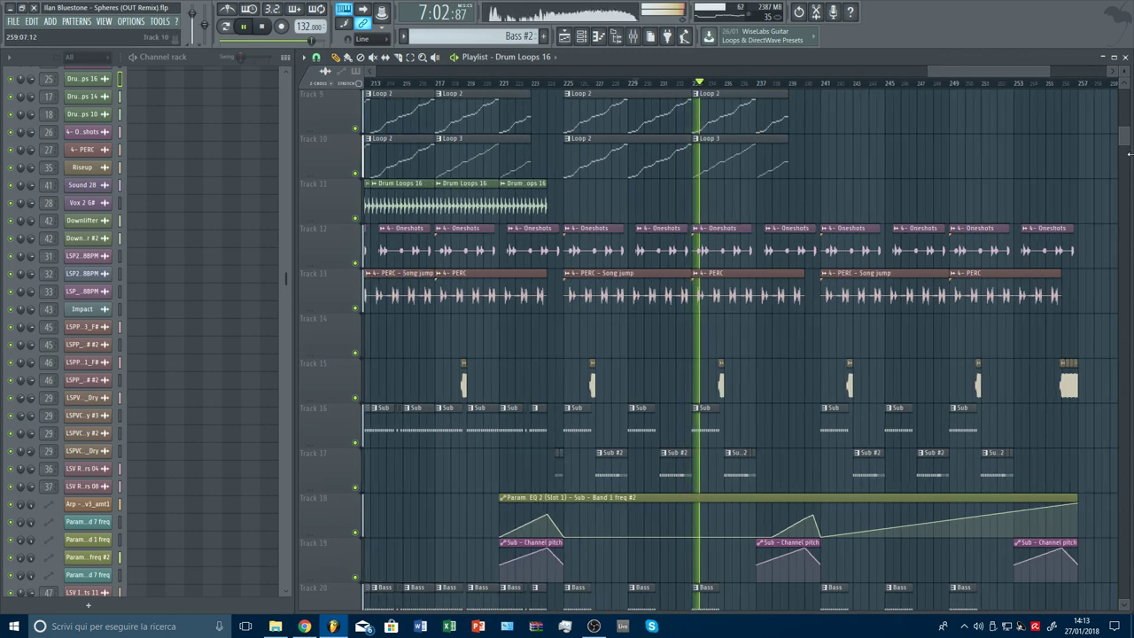
Examine the final section through the outro, from the drum tracks down to the bass, chord and automation tracks
scroll(1128, 154, "up", 5)
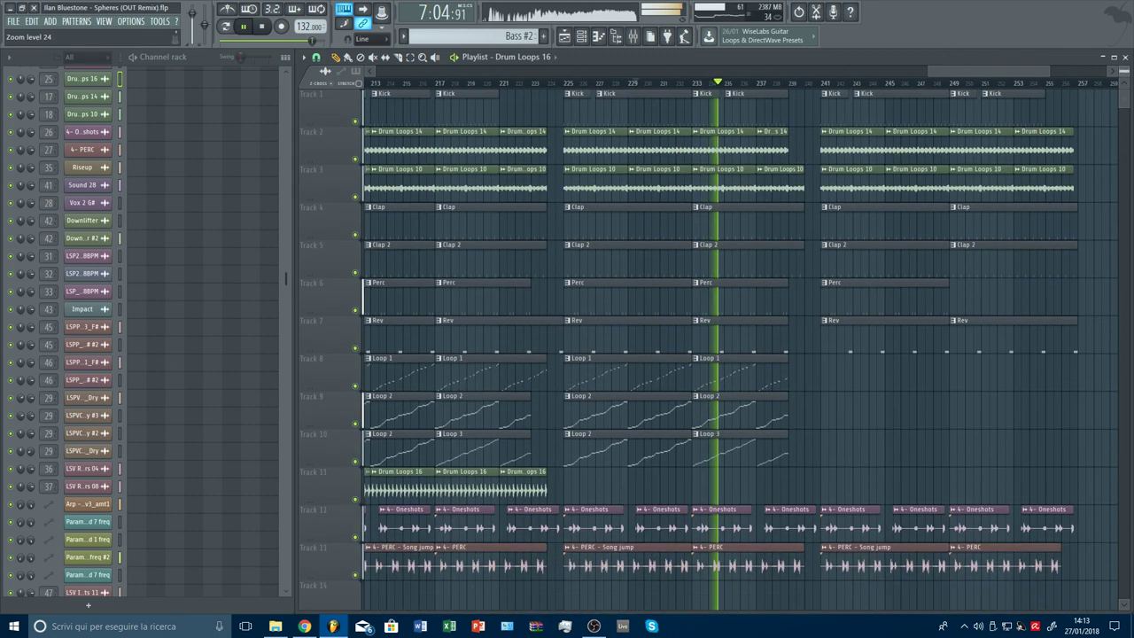
scroll(709, 345, "down", 6)
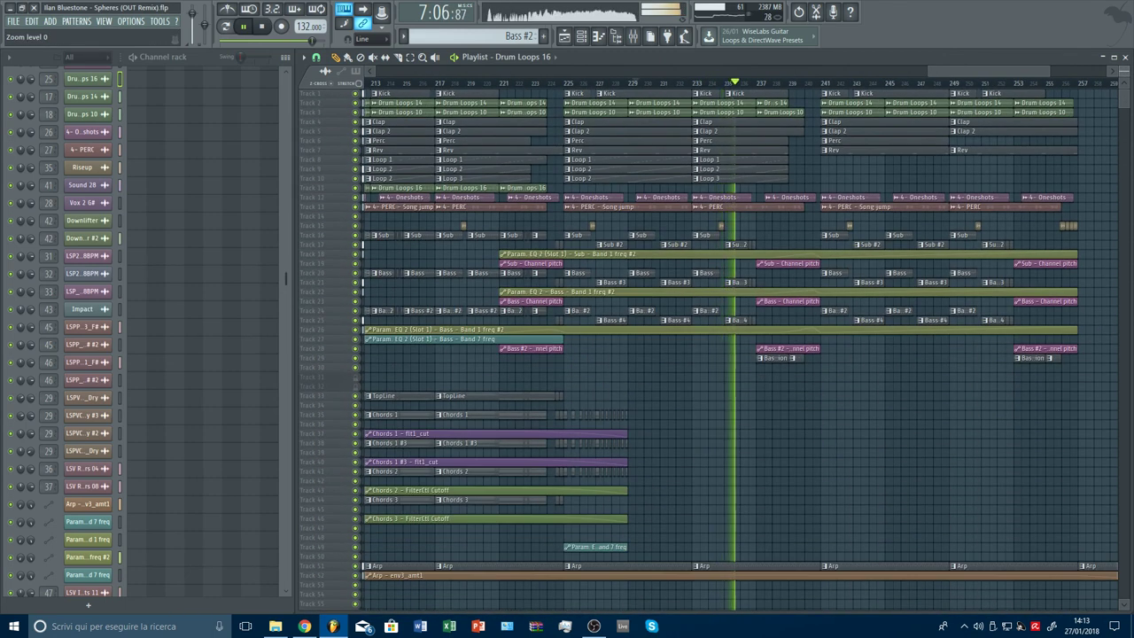
left_click_drag(1124, 82, 1124, 64)
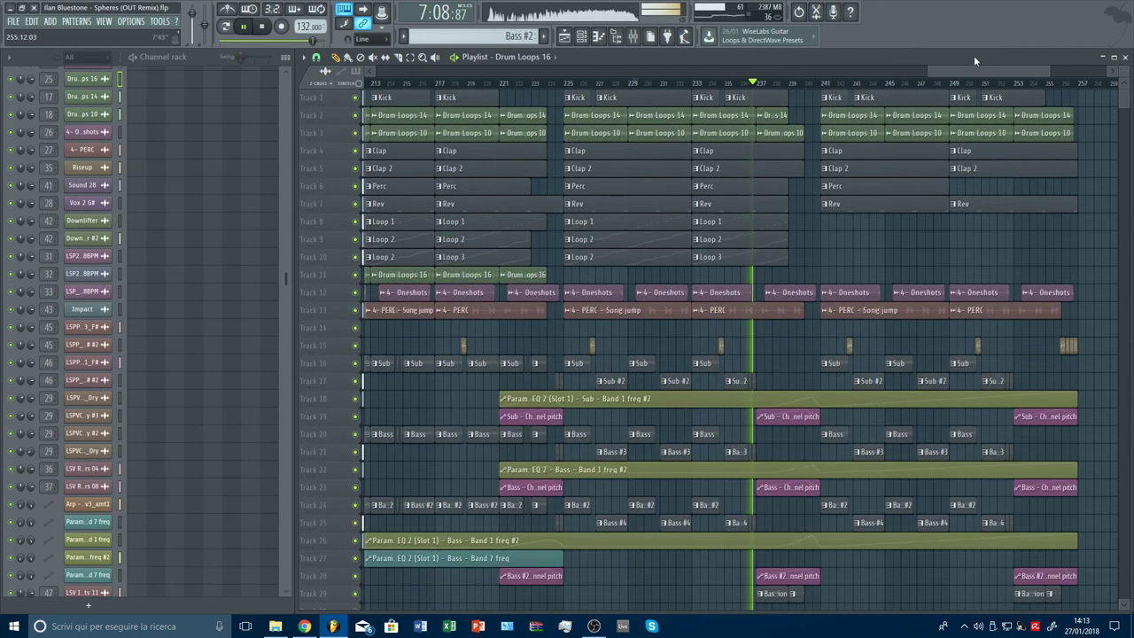
left_click_drag(952, 72, 972, 72)
scroll(1001, 180, "down", 5)
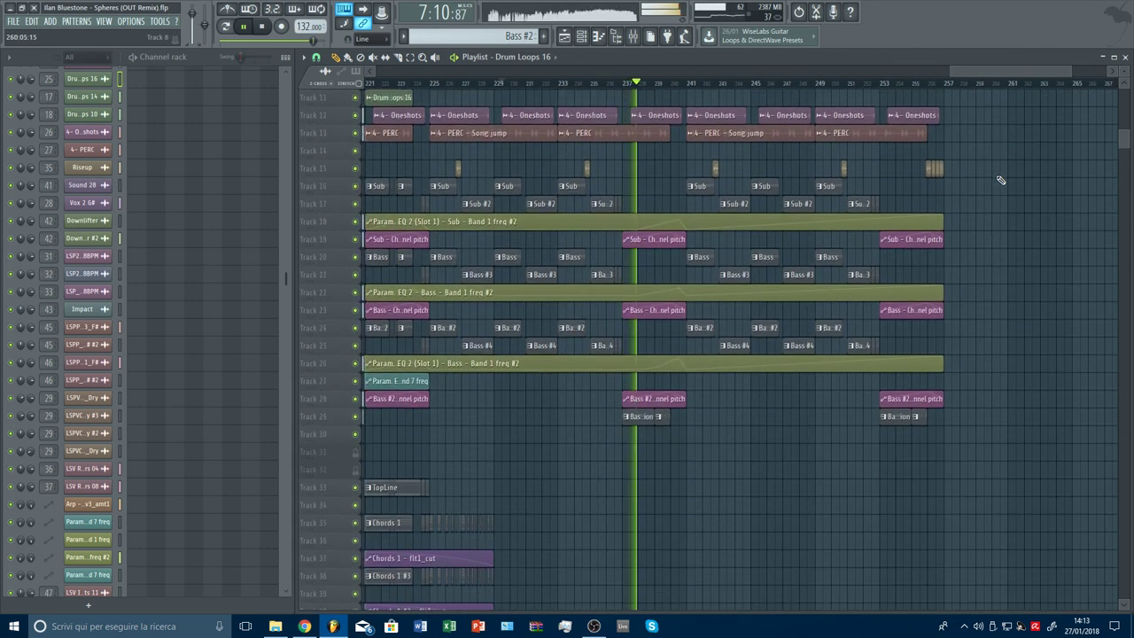
scroll(1001, 180, "down", 4)
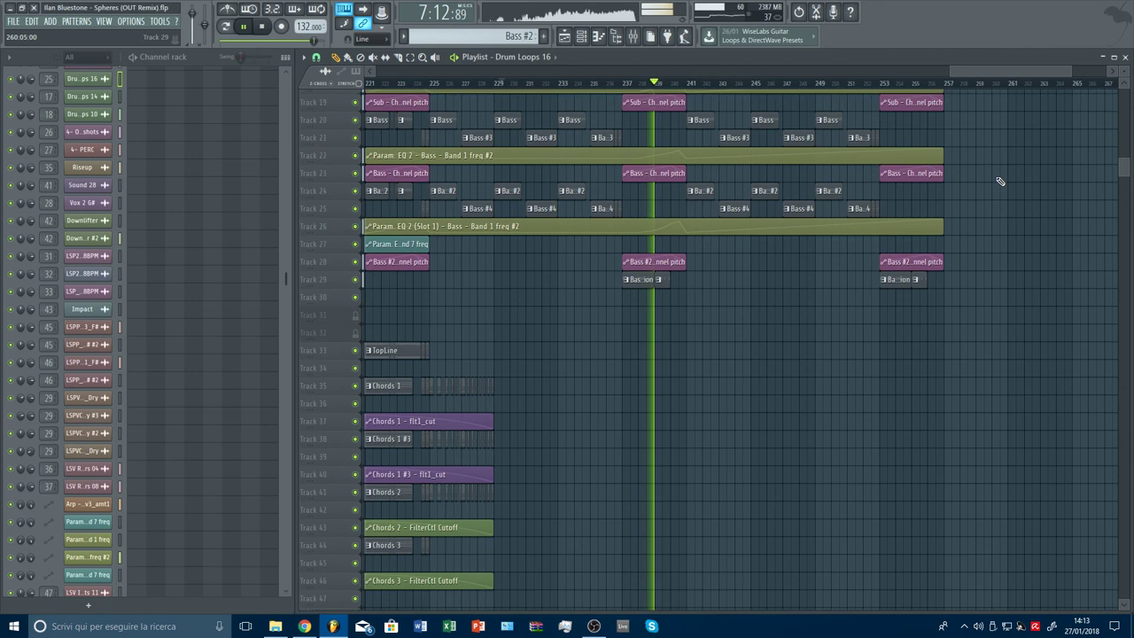
Raise the Sub EQ band 1 frequency automation point at bar 241 to about 16%, checking it against the Sub mixer track's Fruity parametric EQ 2
scroll(1000, 181, "up", 3)
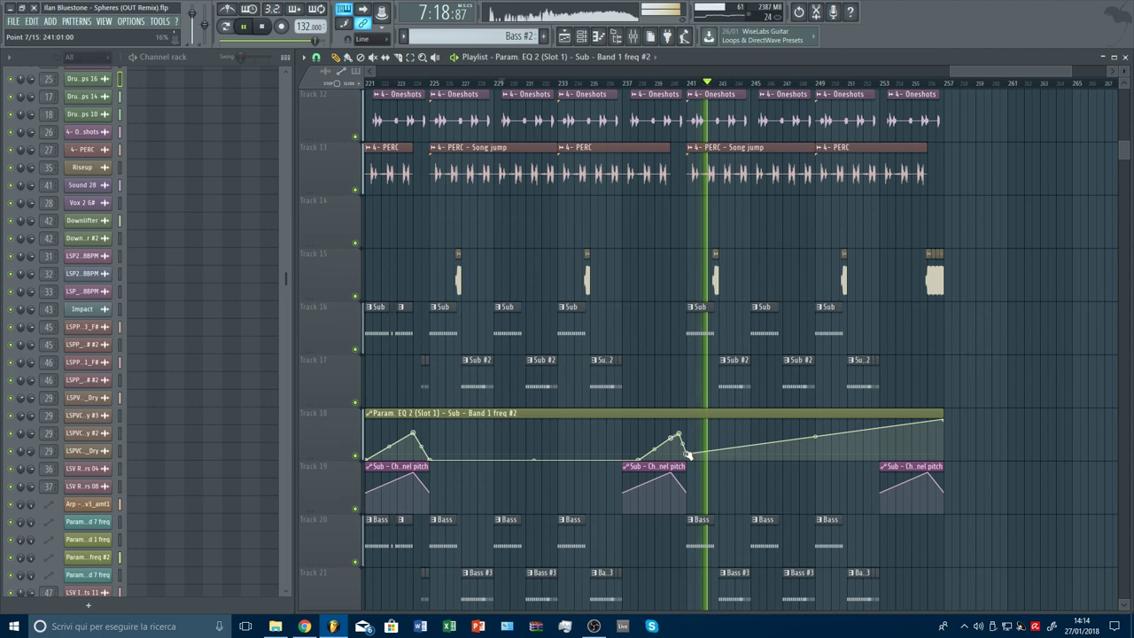
left_click(694, 322)
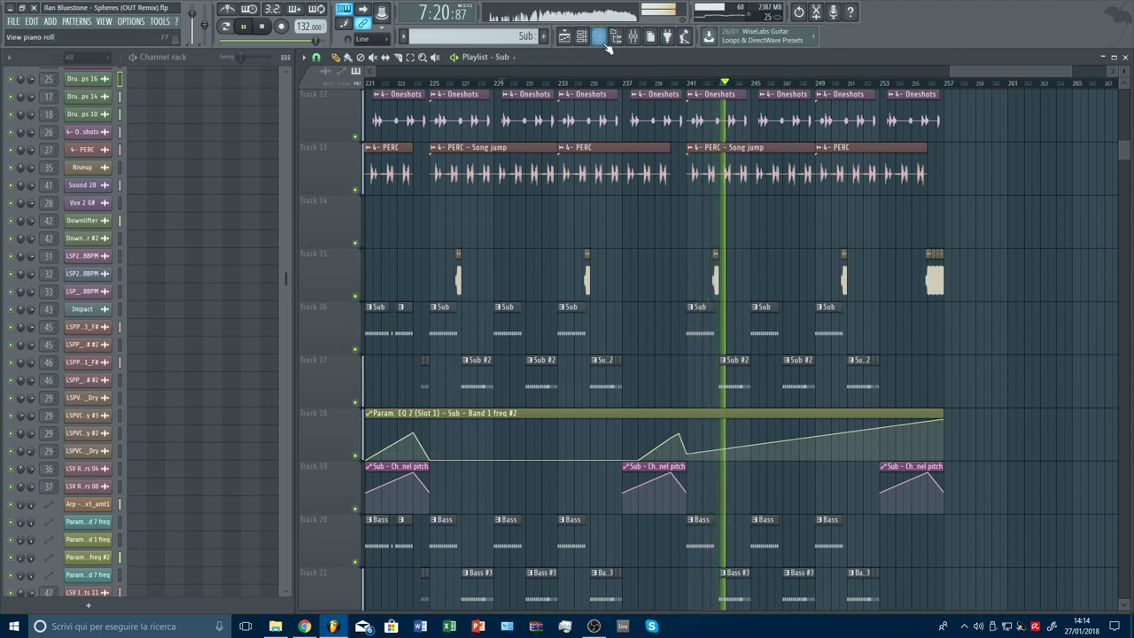
key("F9")
scroll(266, 308, "up", 5)
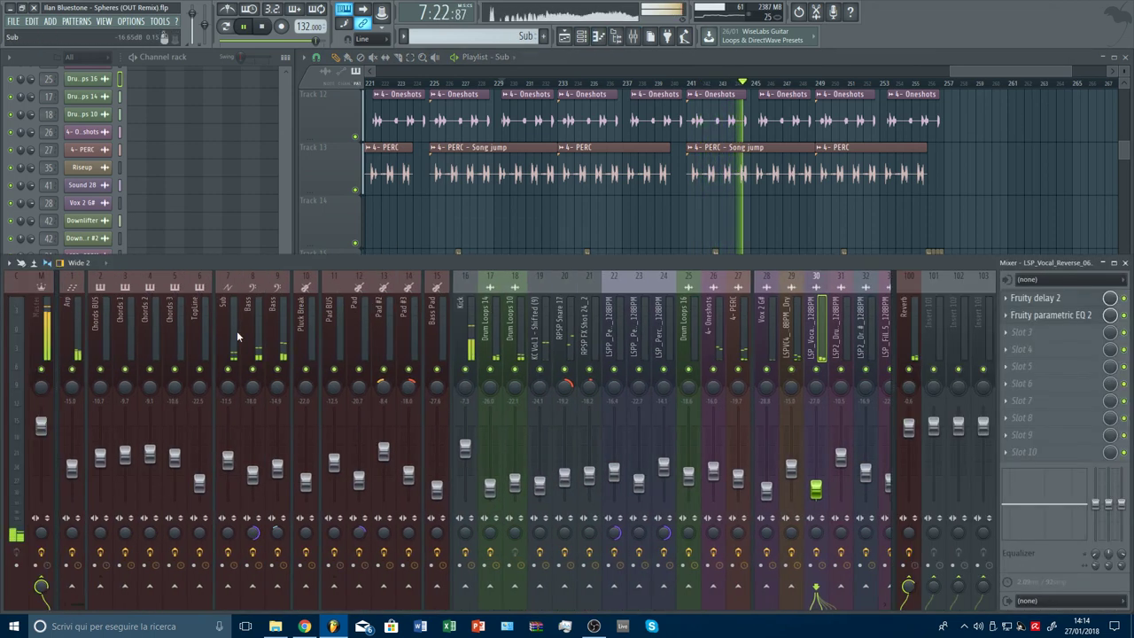
left_click(235, 333)
left_click(1047, 411)
key("Escape")
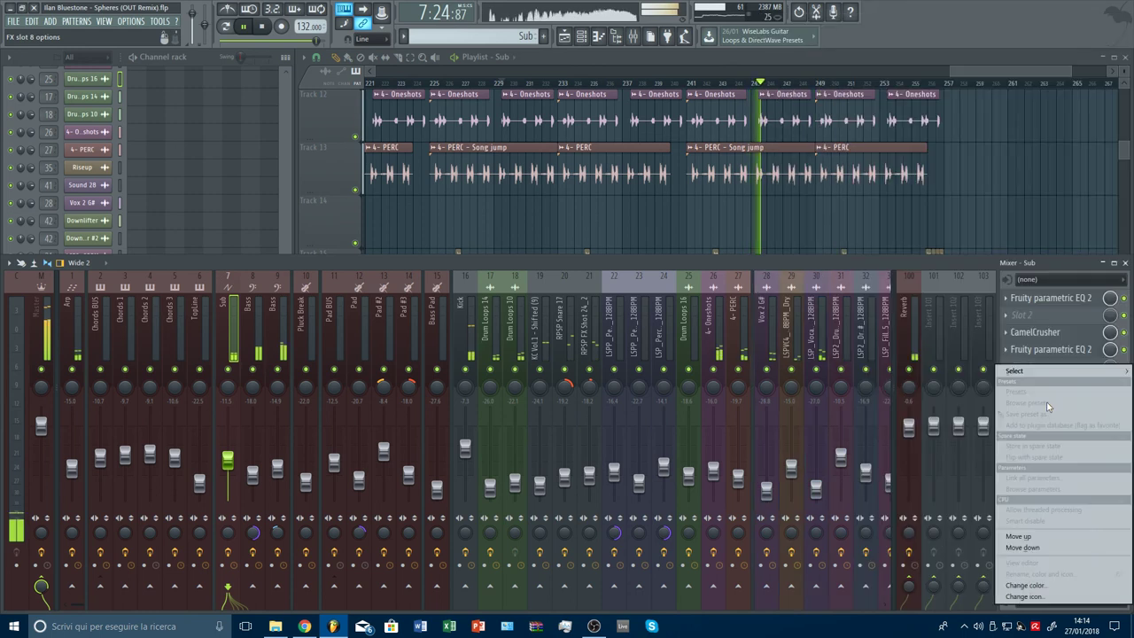
key("Escape")
left_click(1047, 301)
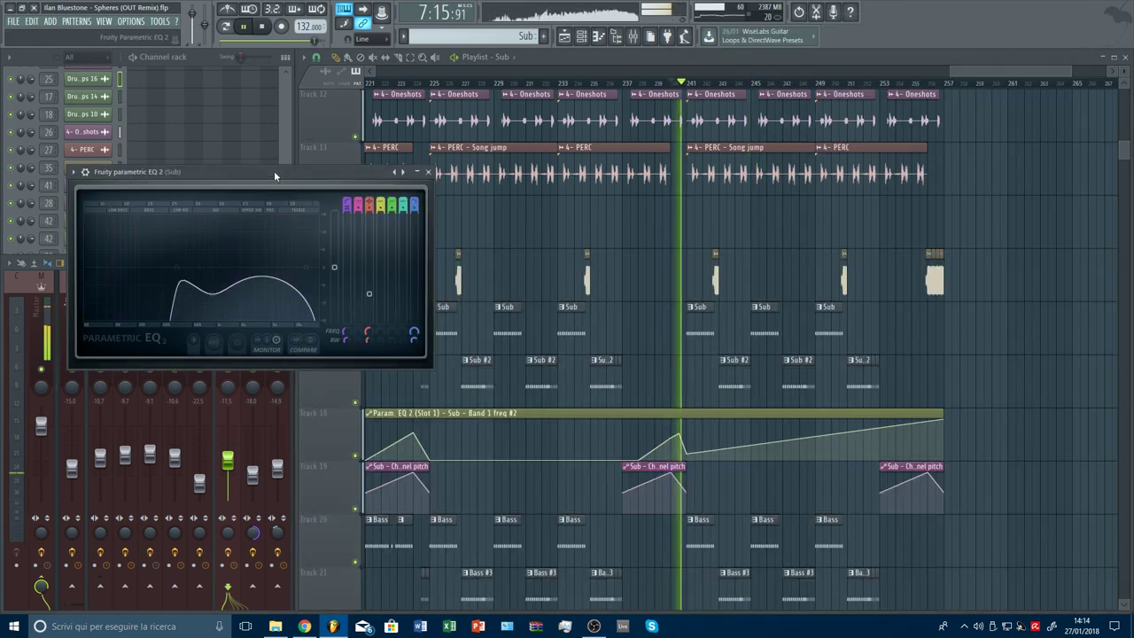
left_click(692, 453)
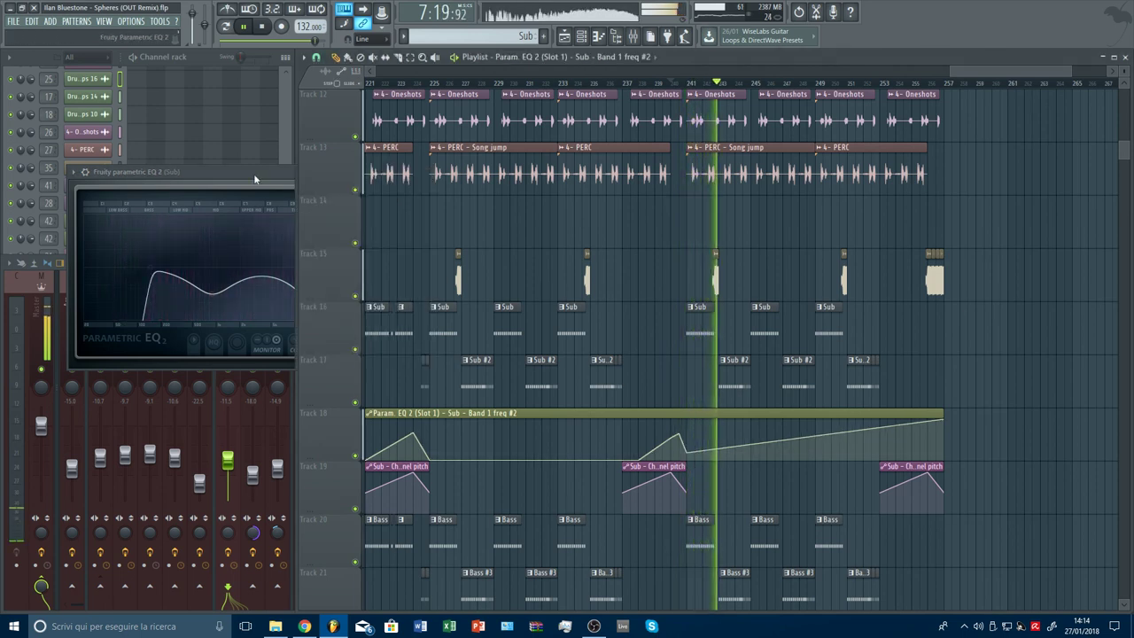
left_click(253, 174)
left_click(428, 172)
Play through the outro and delete the last Rev clip, at bar 249 on Track 7
left_click_drag(1123, 150, 1122, 82)
scroll(993, 86, "down", 5)
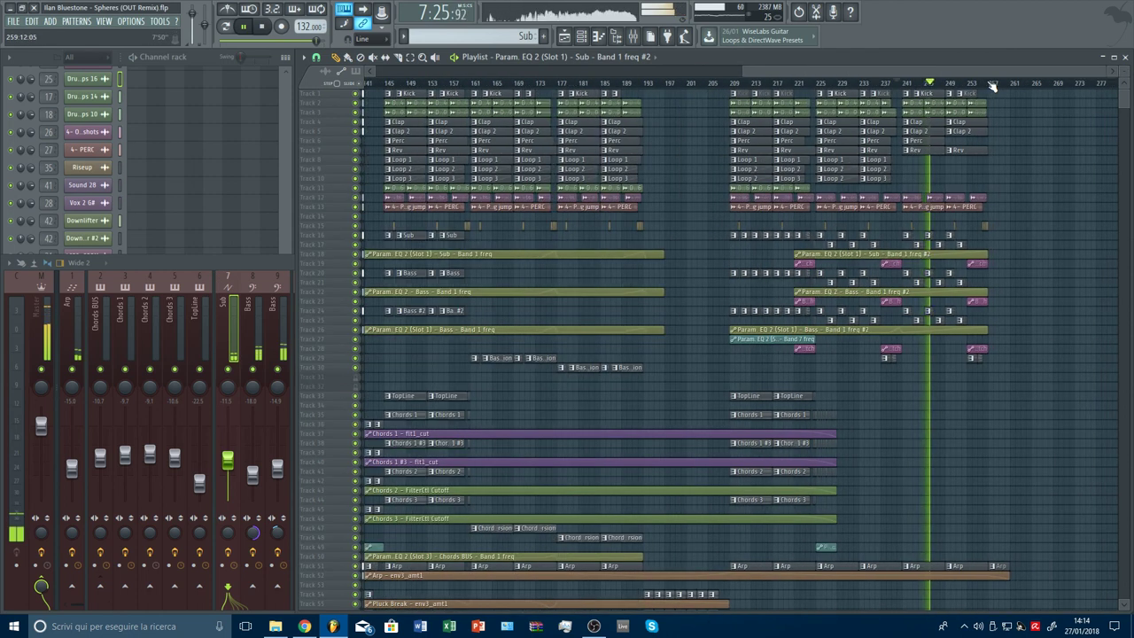
scroll(993, 86, "down", 3)
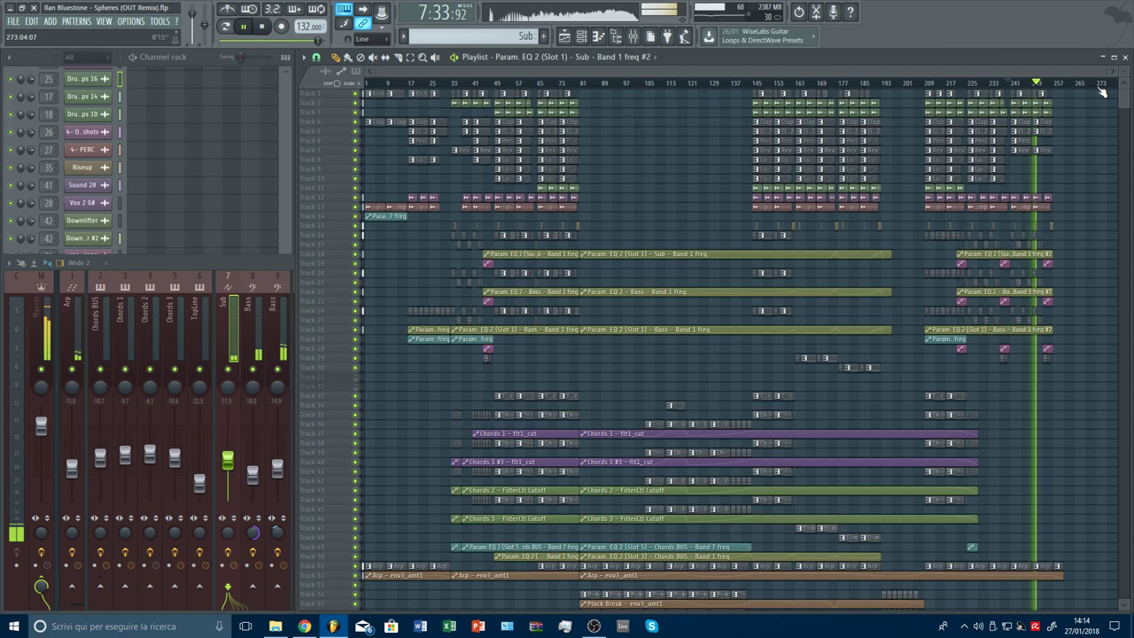
scroll(1100, 88, "up", 5)
scroll(1053, 179, "up", 4)
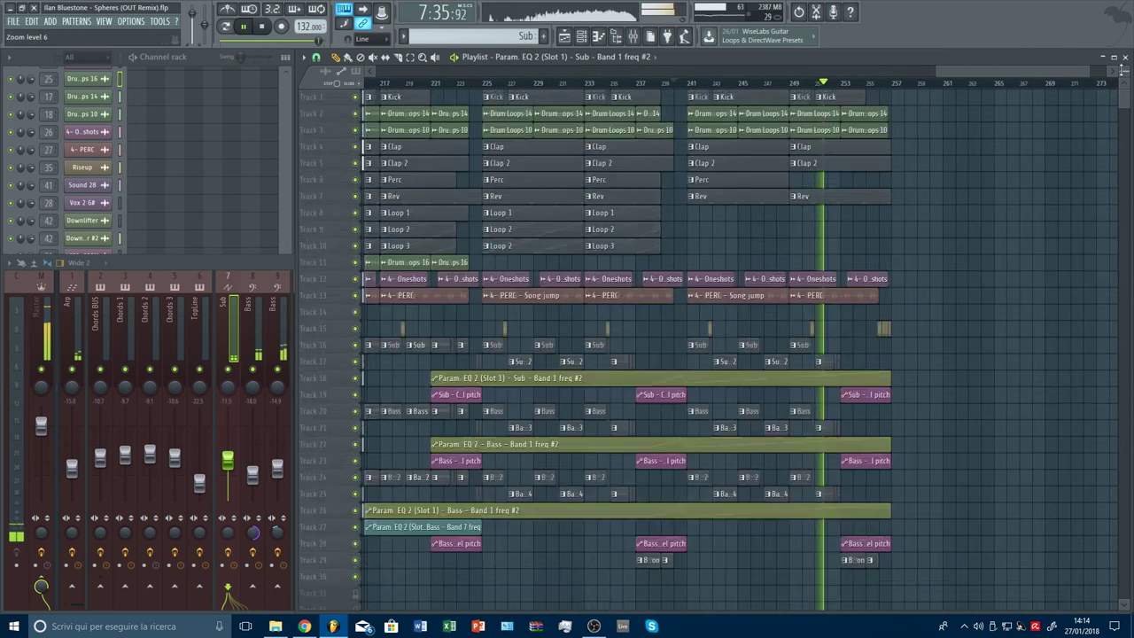
scroll(1052, 181, "up", 3)
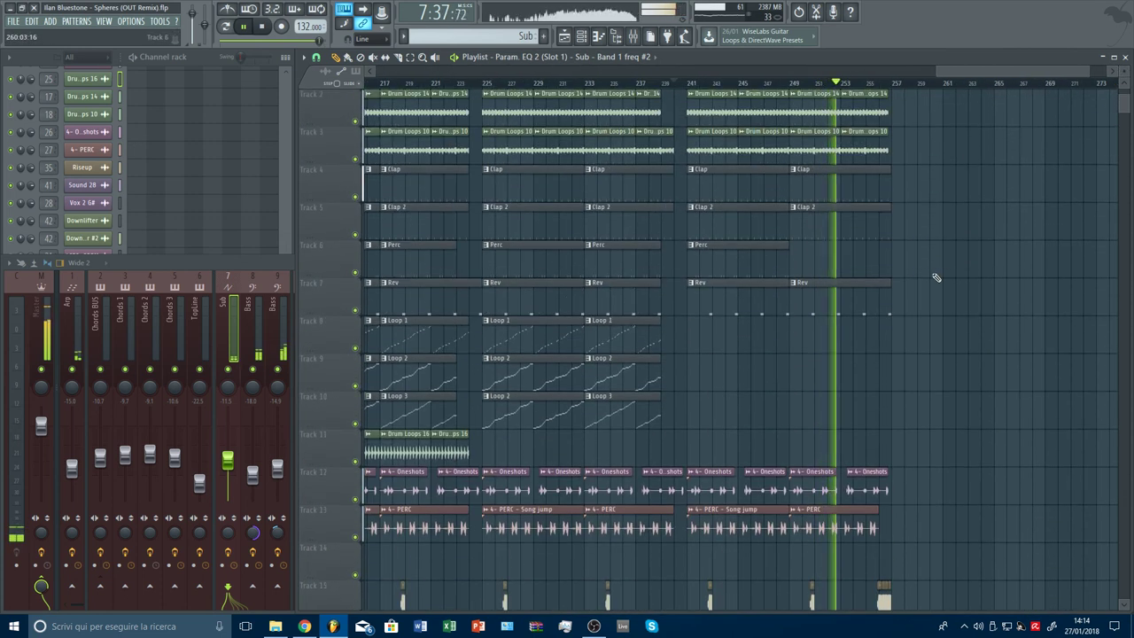
right_click(885, 294)
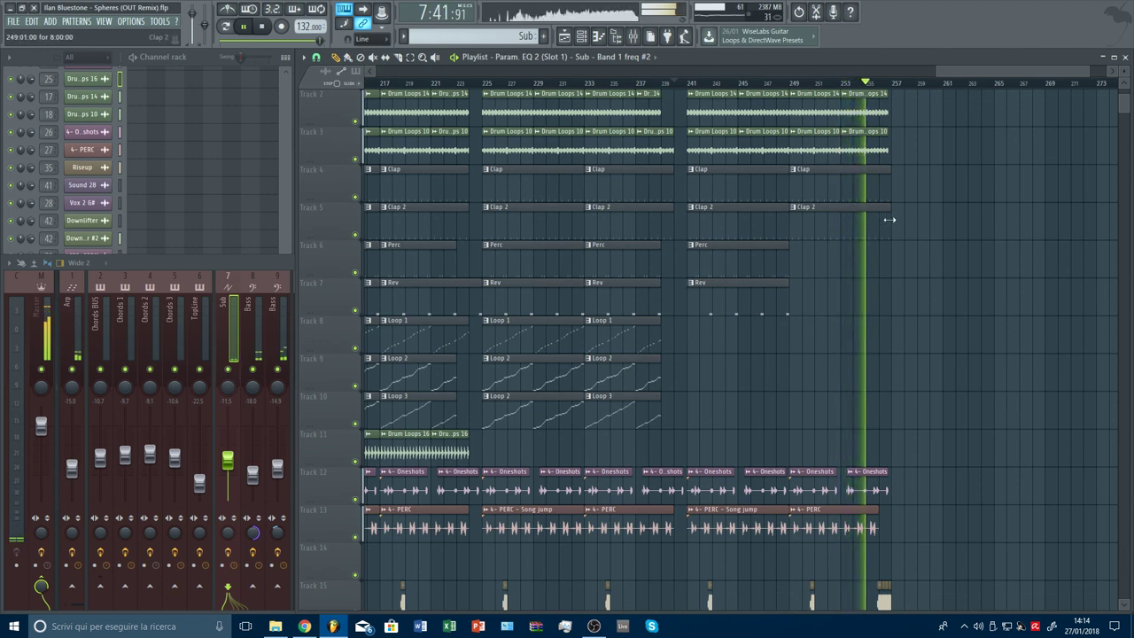
Trim the bar 249 clips so that Clap on Track 4 ends at bar 253 and Clap 2 on Track 5 ends at bar 256
left_click_drag(889, 219, 865, 219)
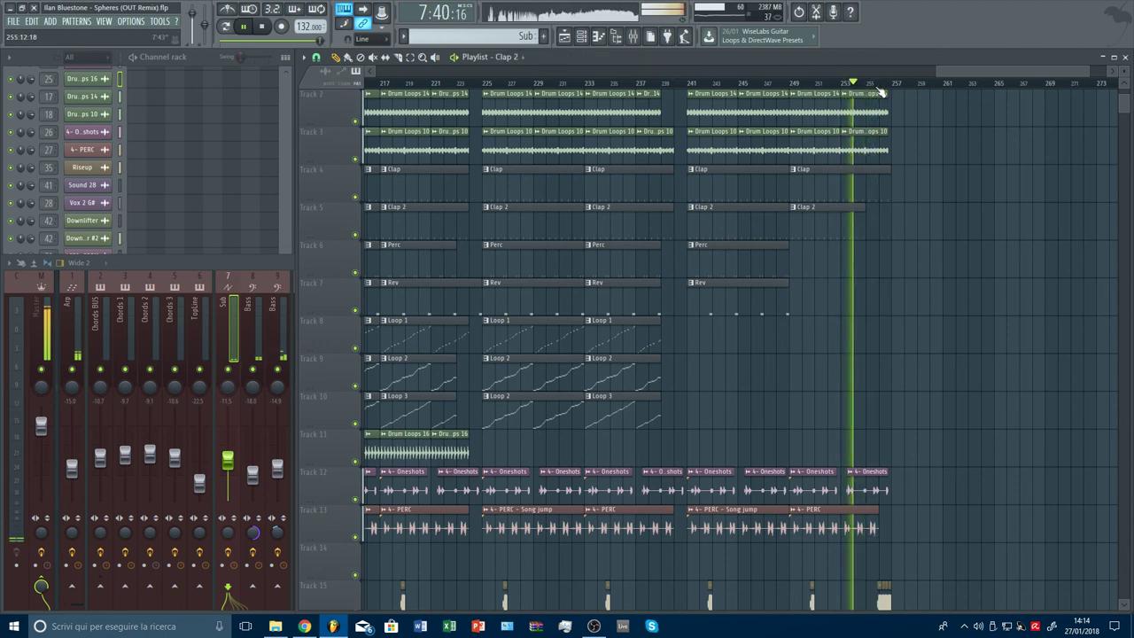
scroll(881, 93, "up", 4)
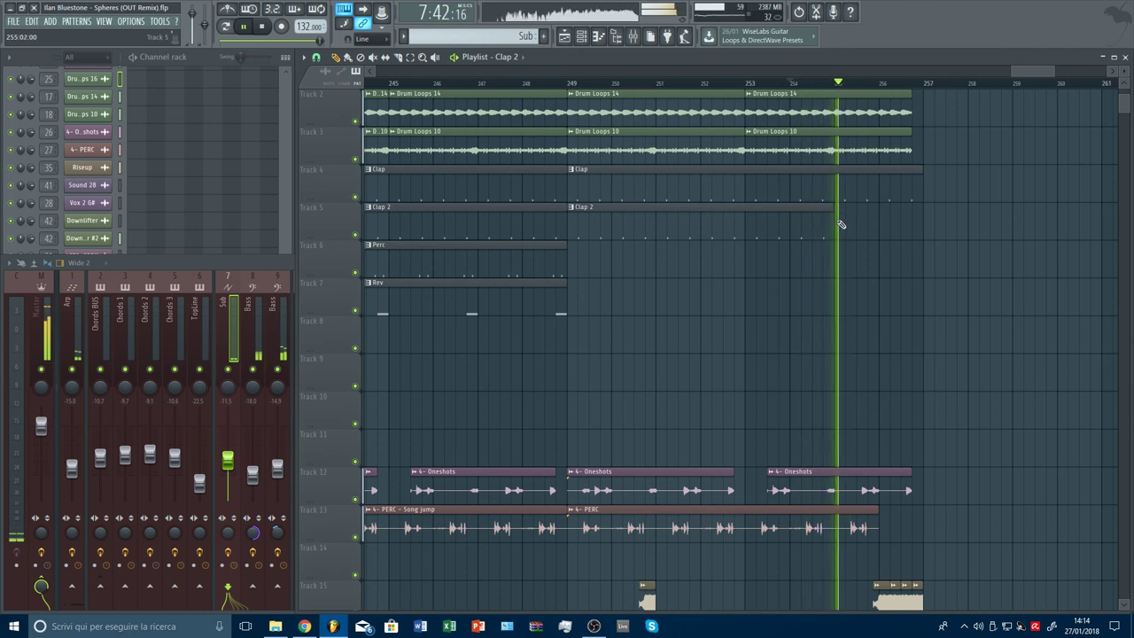
left_click_drag(922, 172, 834, 173)
key("space")
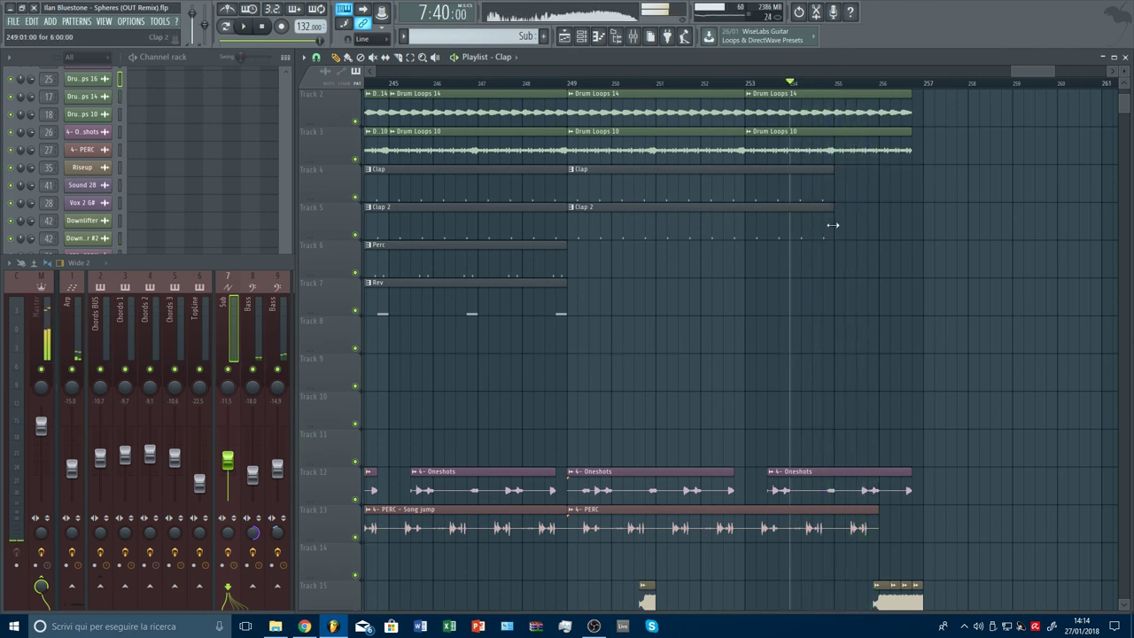
left_click_drag(833, 225, 877, 219)
key("space")
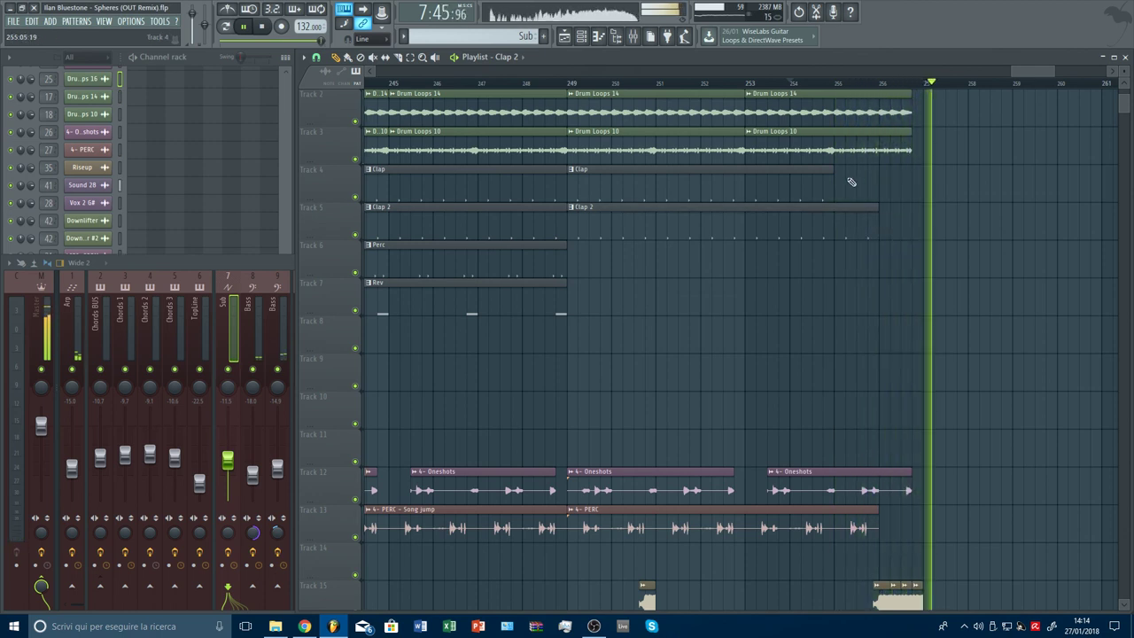
left_click_drag(833, 170, 744, 170)
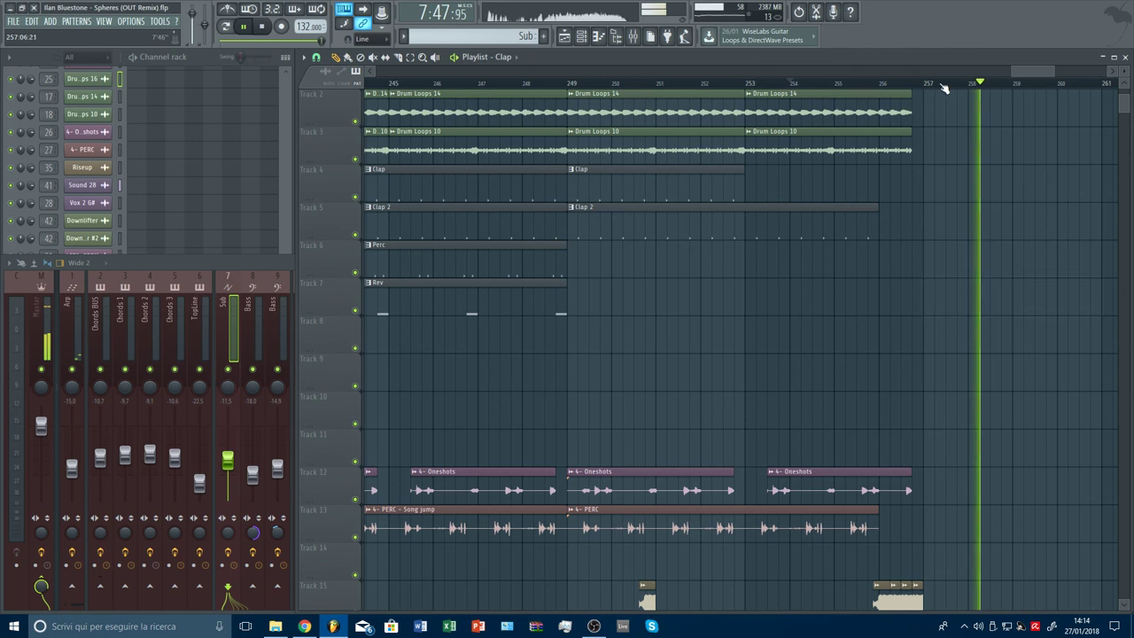
Play the ending from around bar 254 and examine the clap, percussion, sub and bass tracks across the whole arrangement
scroll(940, 84, "down", 10)
left_click(1025, 84)
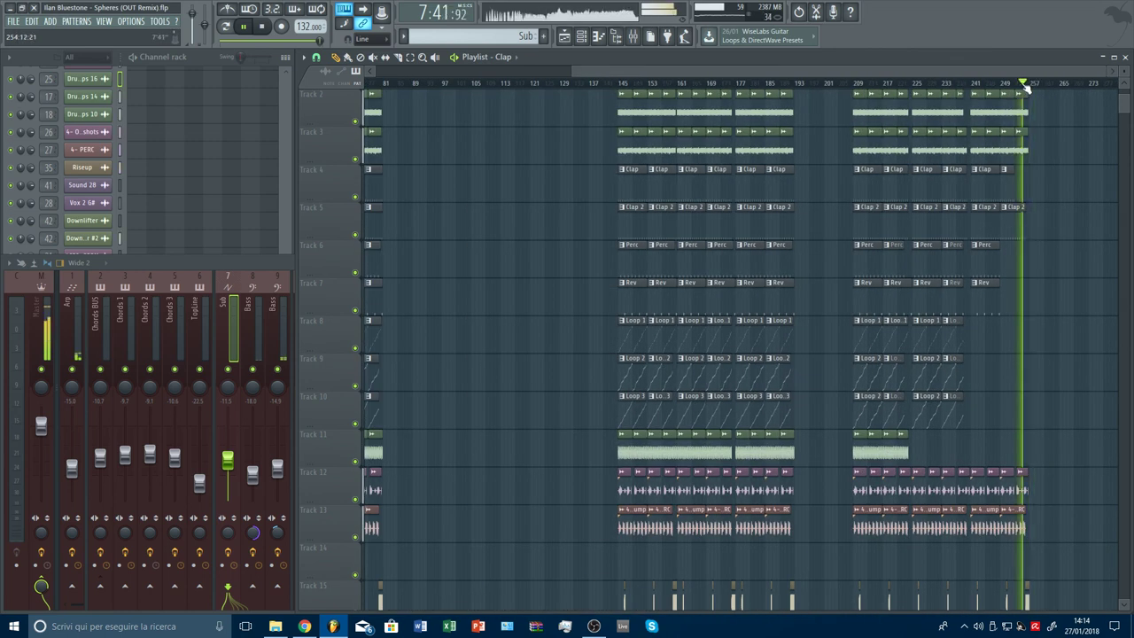
scroll(1025, 84, "down", 3)
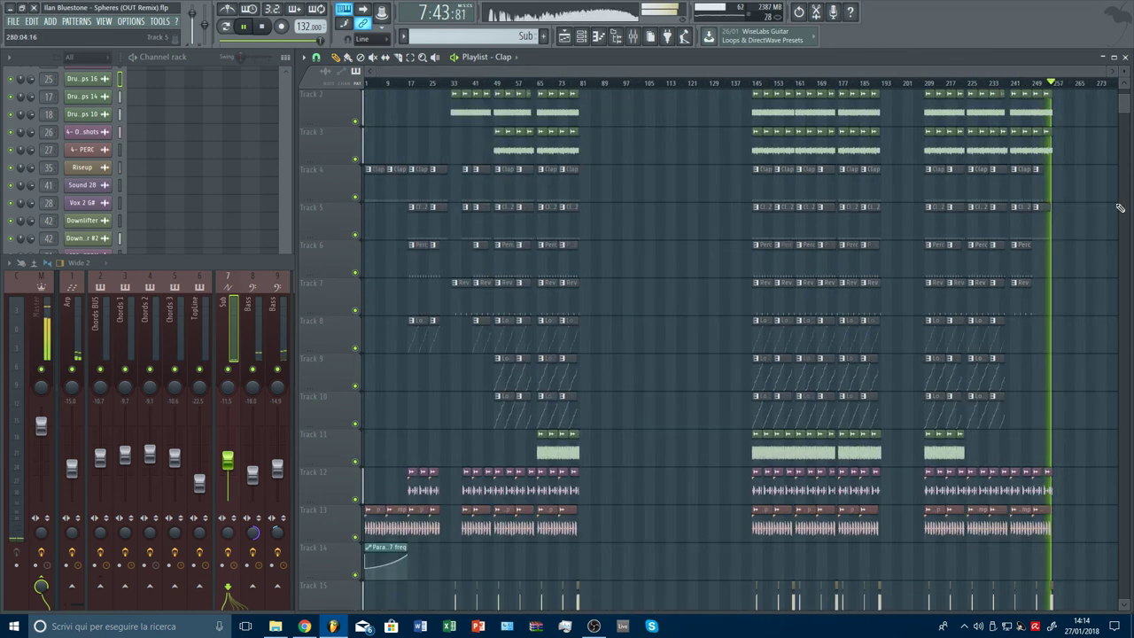
scroll(1117, 211, "up", 1)
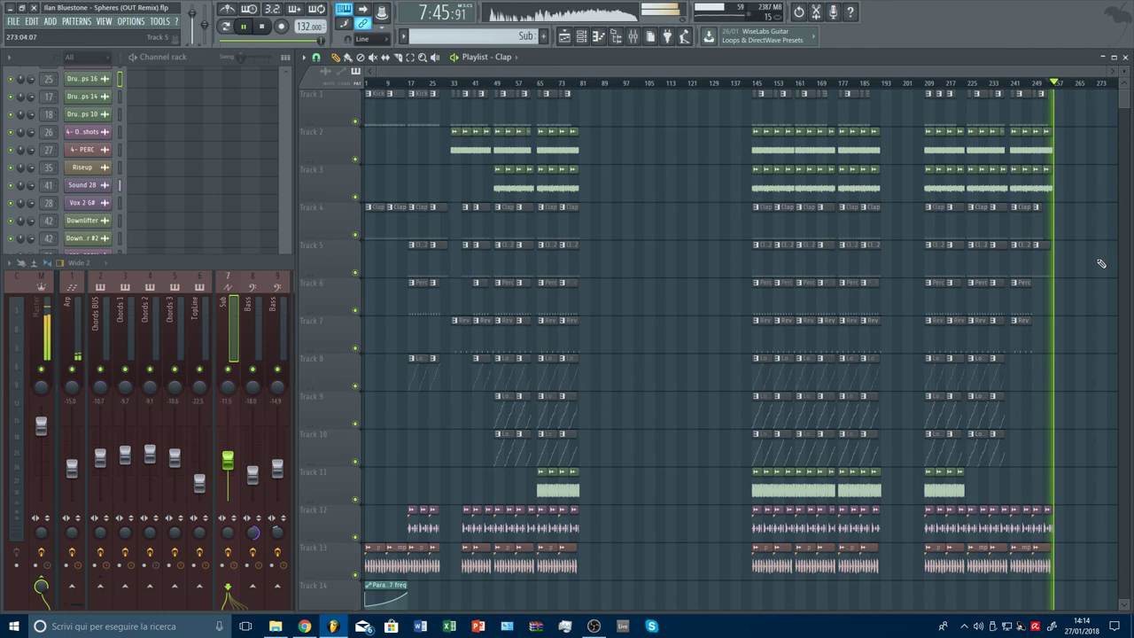
scroll(1102, 263, "down", 3)
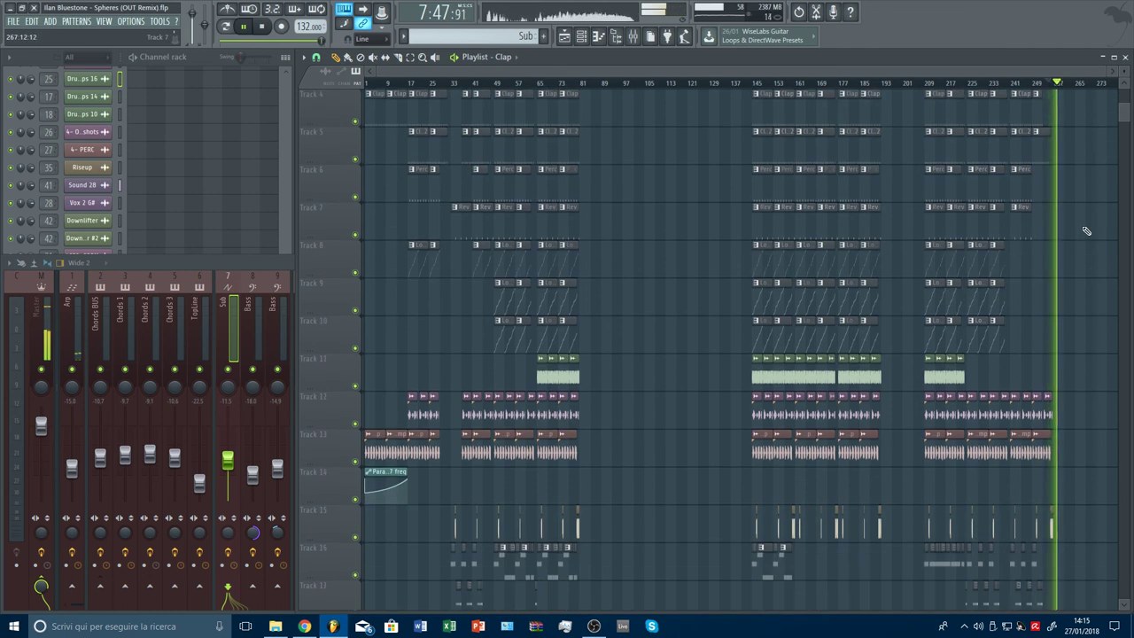
scroll(1088, 233, "down", 3)
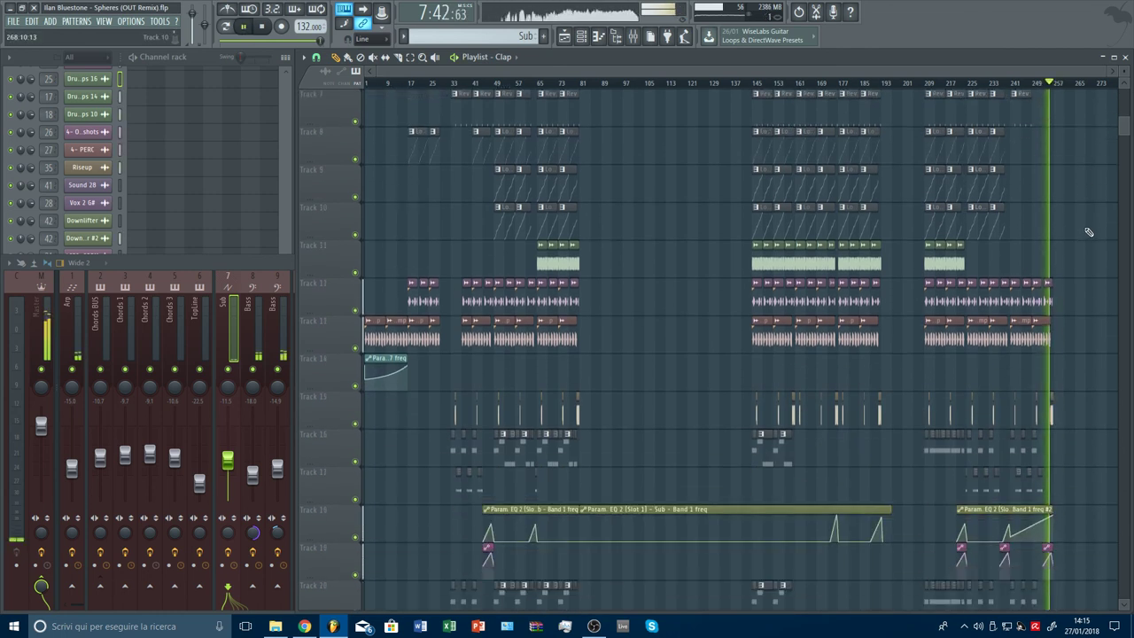
scroll(1095, 231, "down", 5)
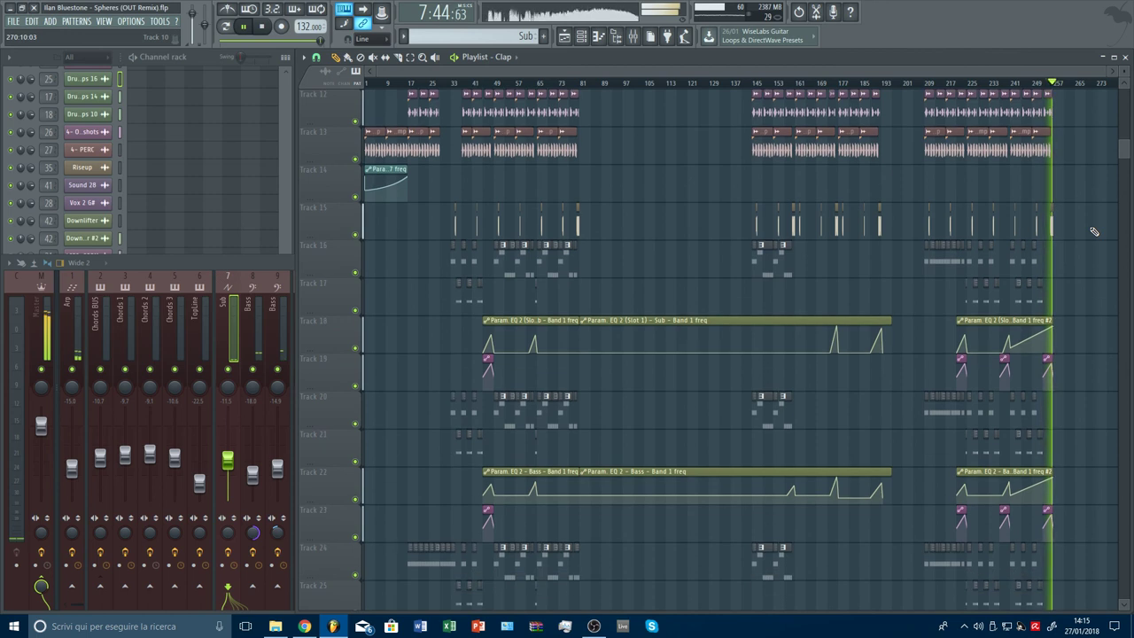
Extend the 4- PERC Band 7 freq automation clip on Track 14 to bar 257, with an automation point at bar 241
left_click_drag(407, 171, 1051, 173)
scroll(1068, 82, "up", 2)
scroll(1069, 83, "up", 2)
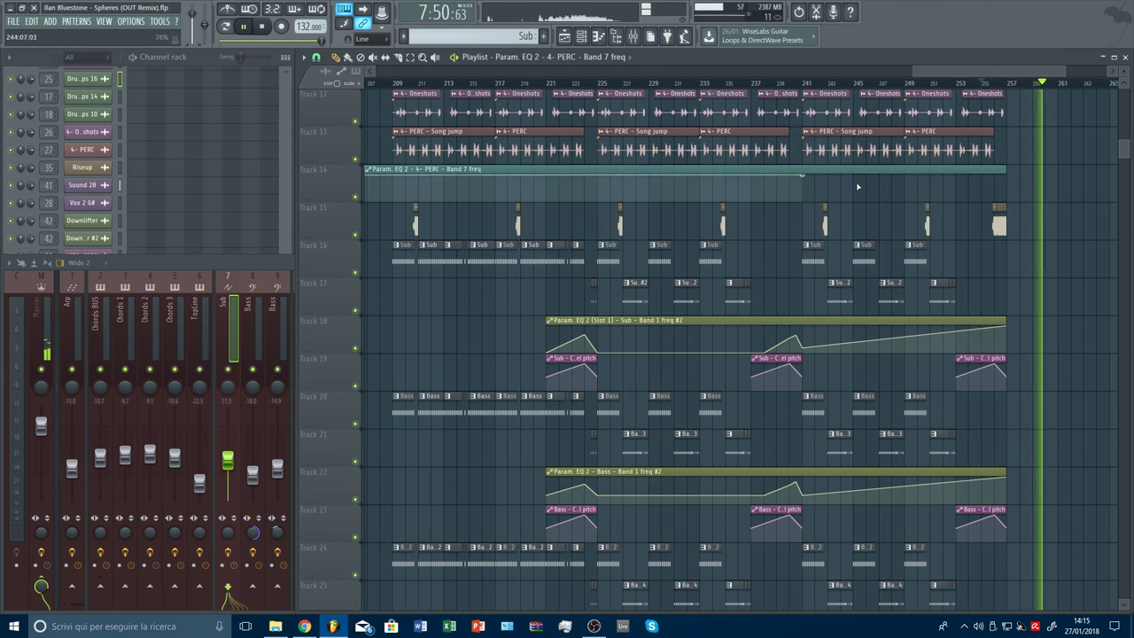
scroll(999, 99, "down", 4)
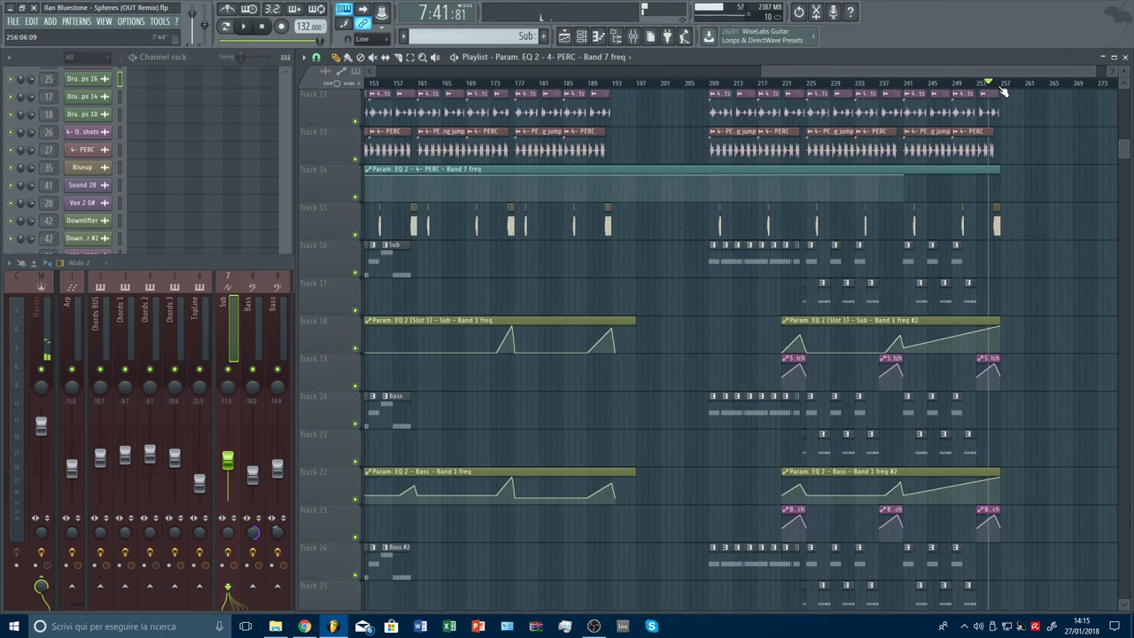
Copy the 4- PERC automation's starting value of 41% and paste it onto a point at bar 257
right_click(371, 192)
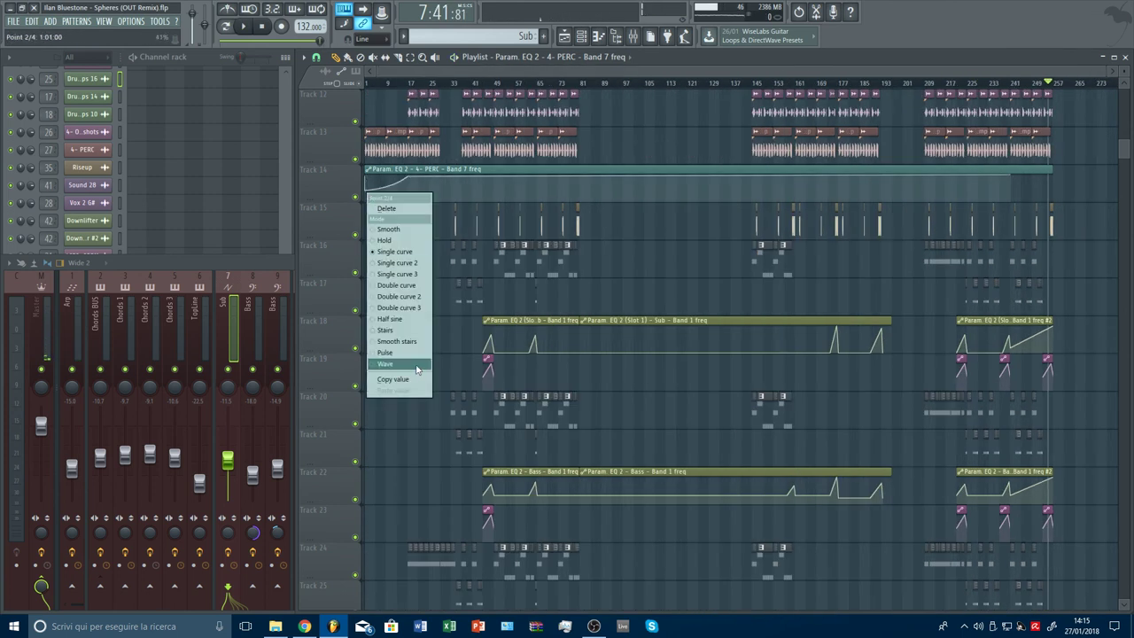
left_click(416, 380)
right_click(1054, 193)
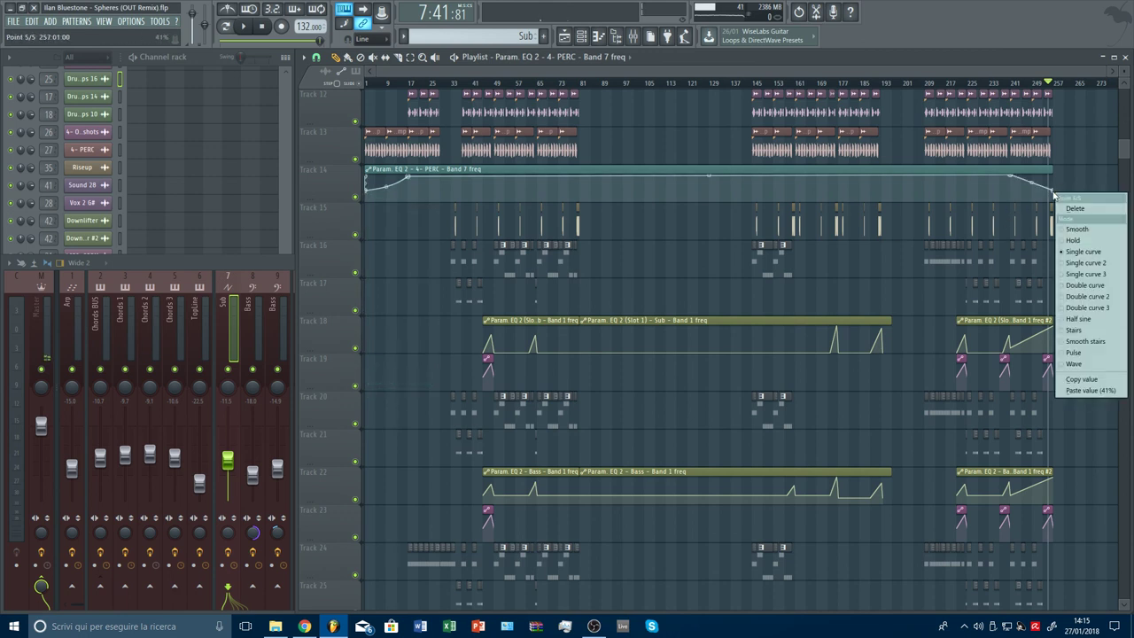
left_click(1088, 390)
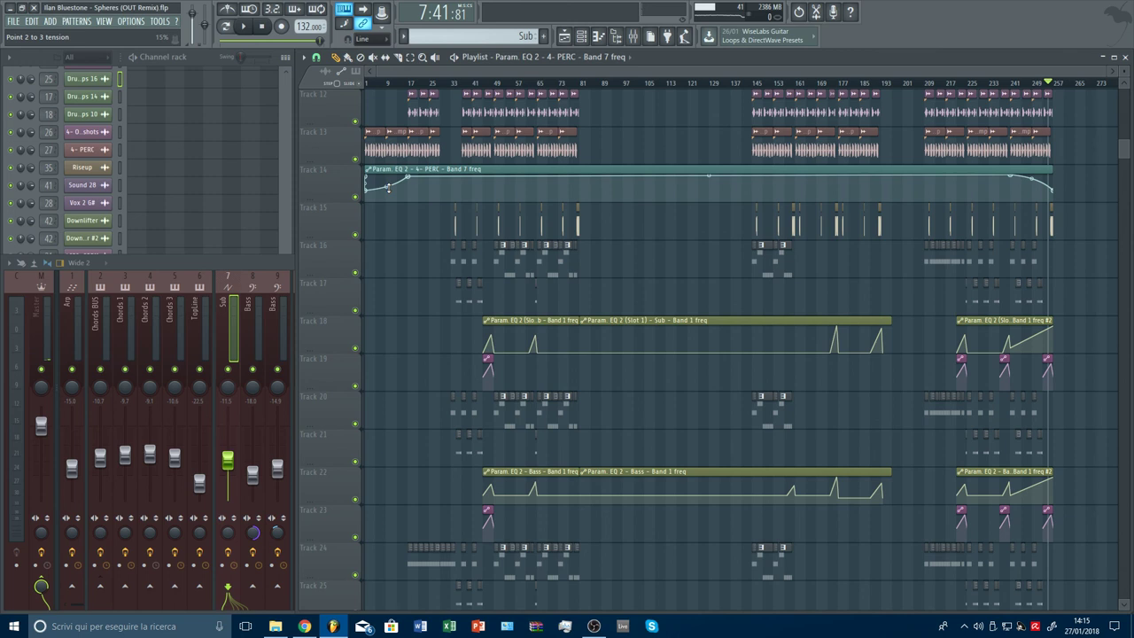
Copy the bar 17 point's value to the bar 241 point, and curve the final descent with about 14% tension
right_click(410, 178)
left_click(434, 365)
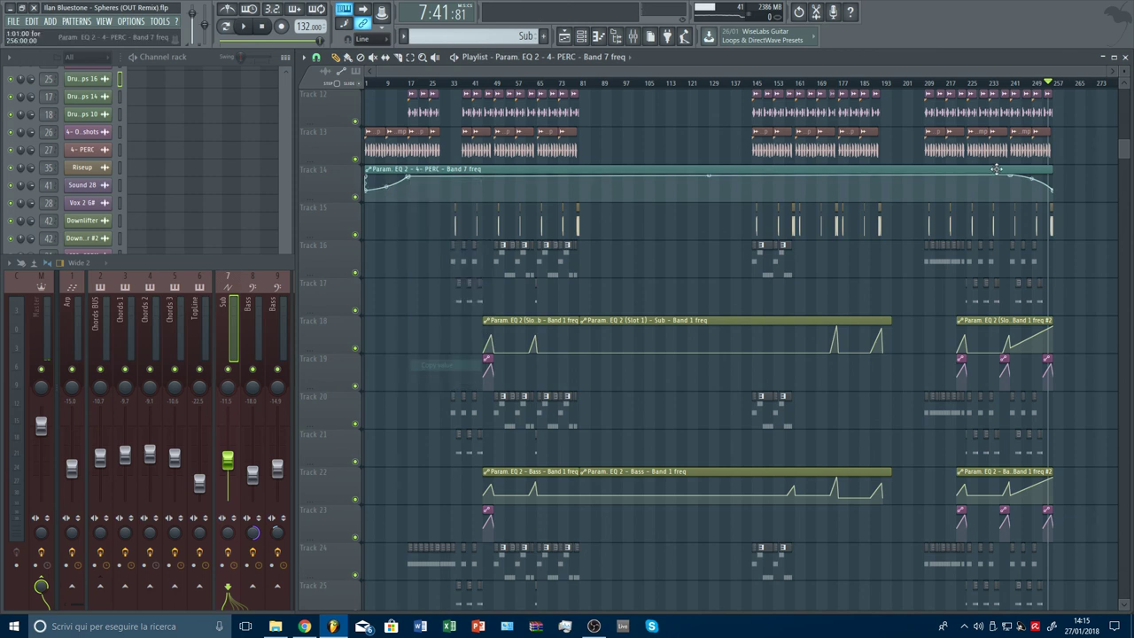
right_click(1015, 179)
left_click(1046, 374)
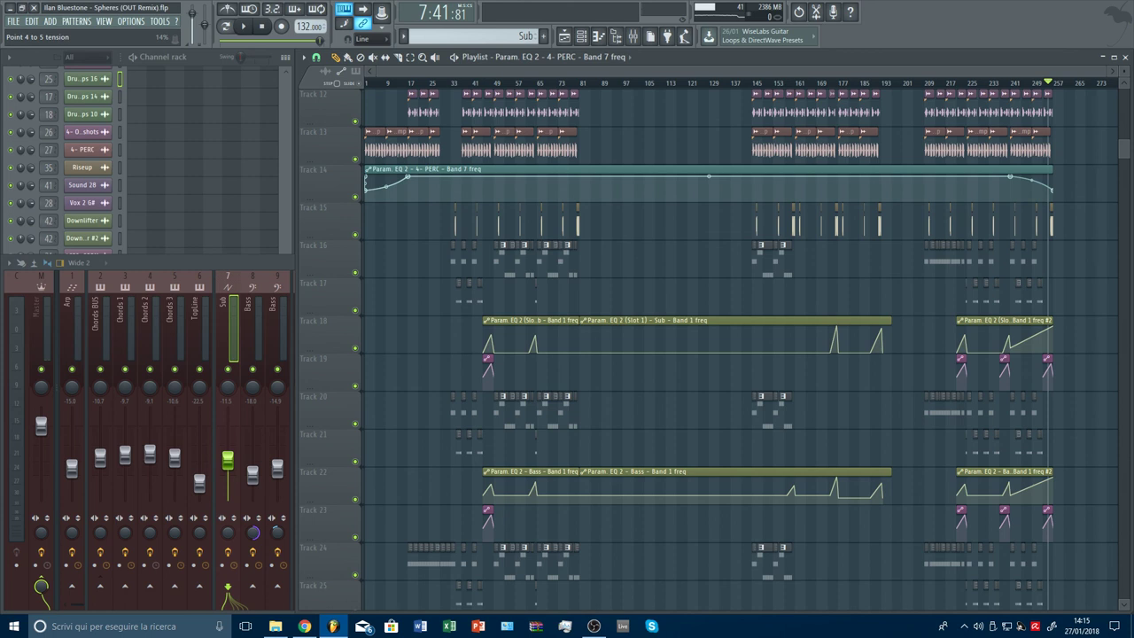
Play the last bars up to bar 257, soloing and unsoloing Track 12 to check the final 4- Oneshots clip
key("space")
scroll(1054, 89, "up", 2)
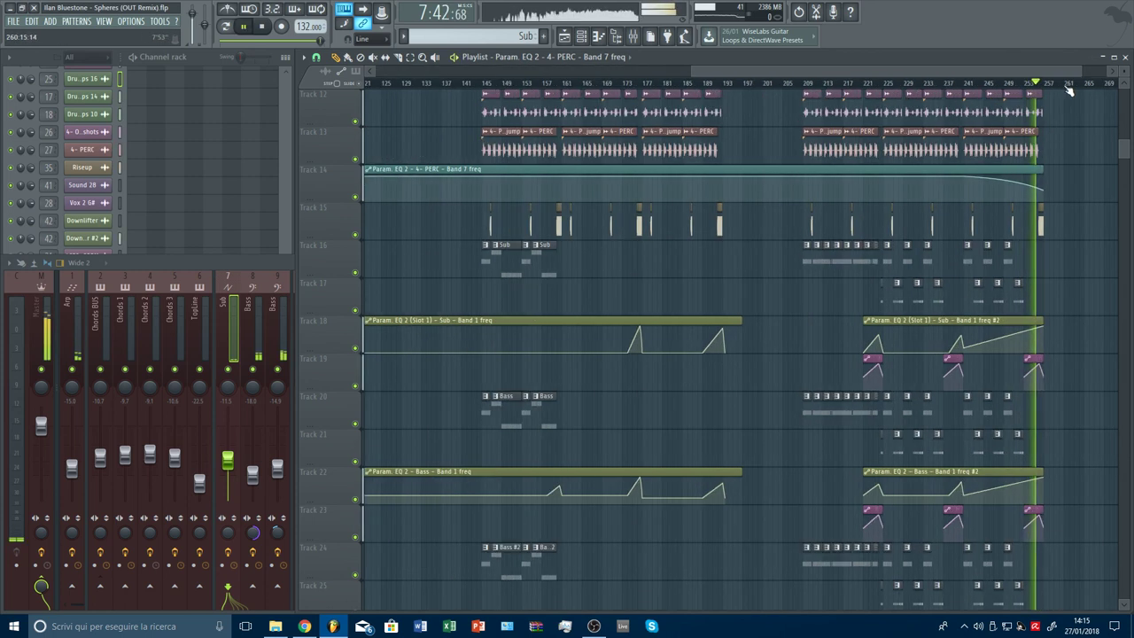
scroll(1070, 90, "up", 3)
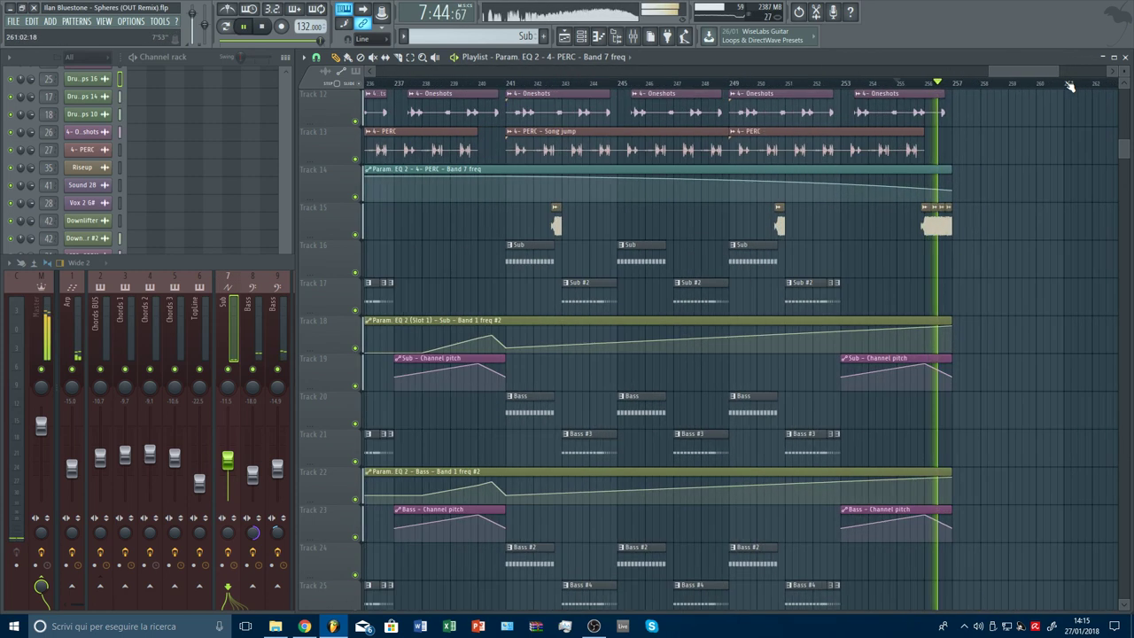
left_click(945, 112)
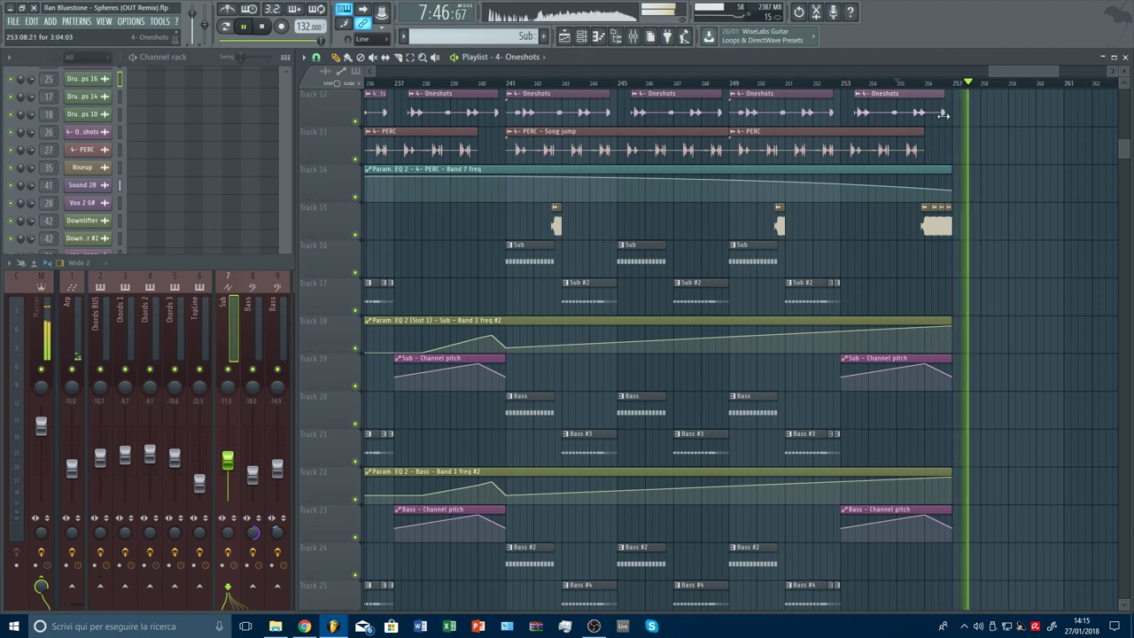
scroll(930, 81, "left", 1)
scroll(947, 91, "up", 3)
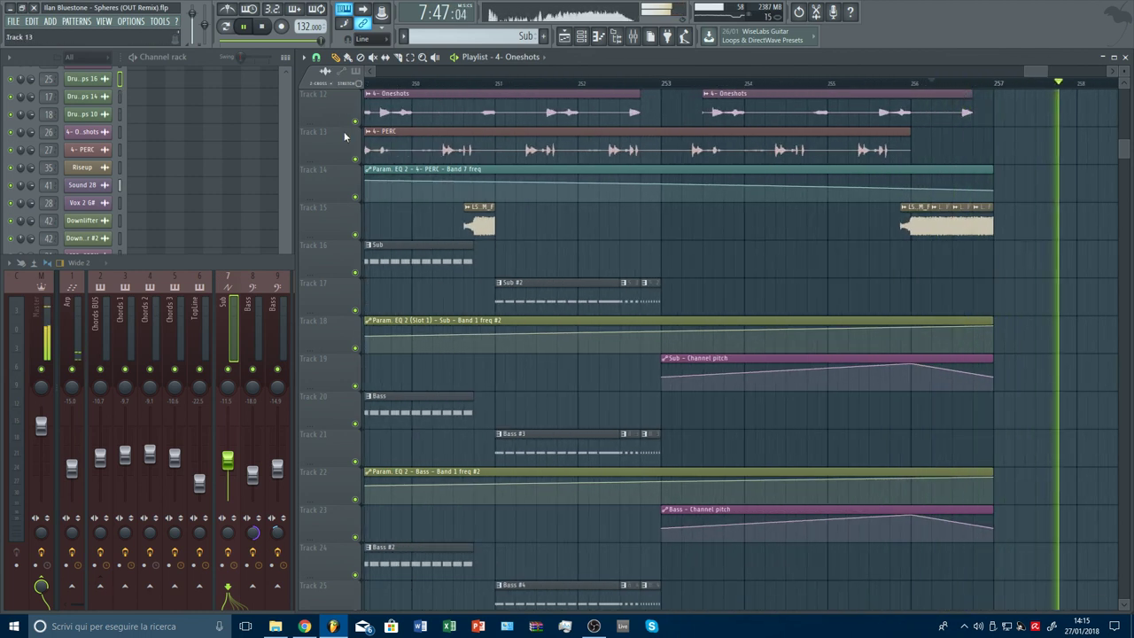
left_click(355, 120, "ctrl")
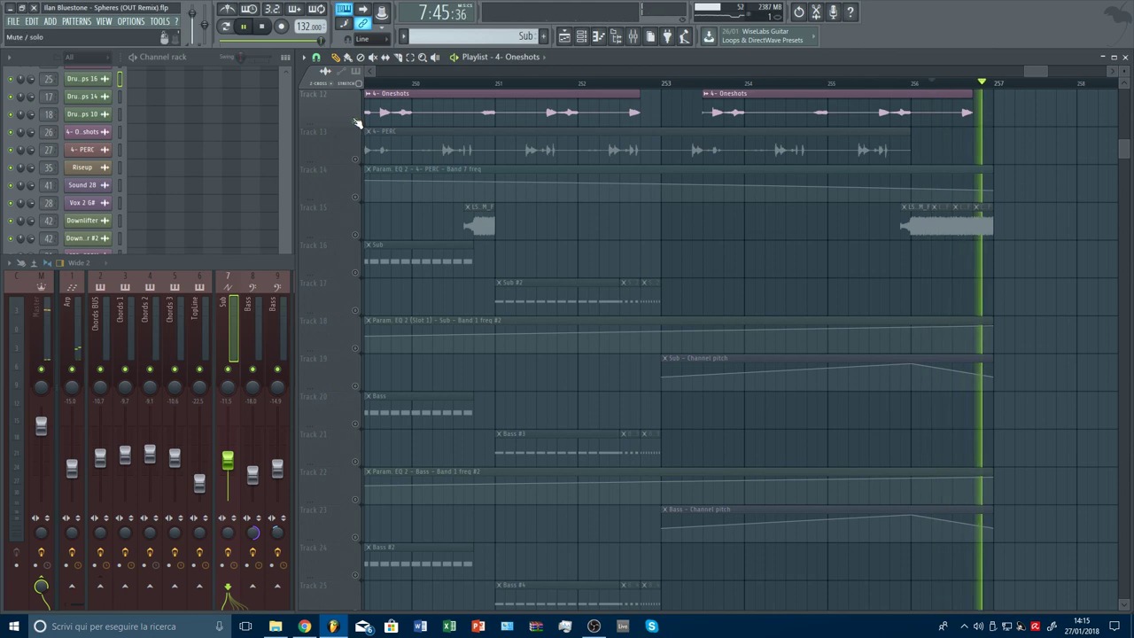
left_click(356, 121, "ctrl")
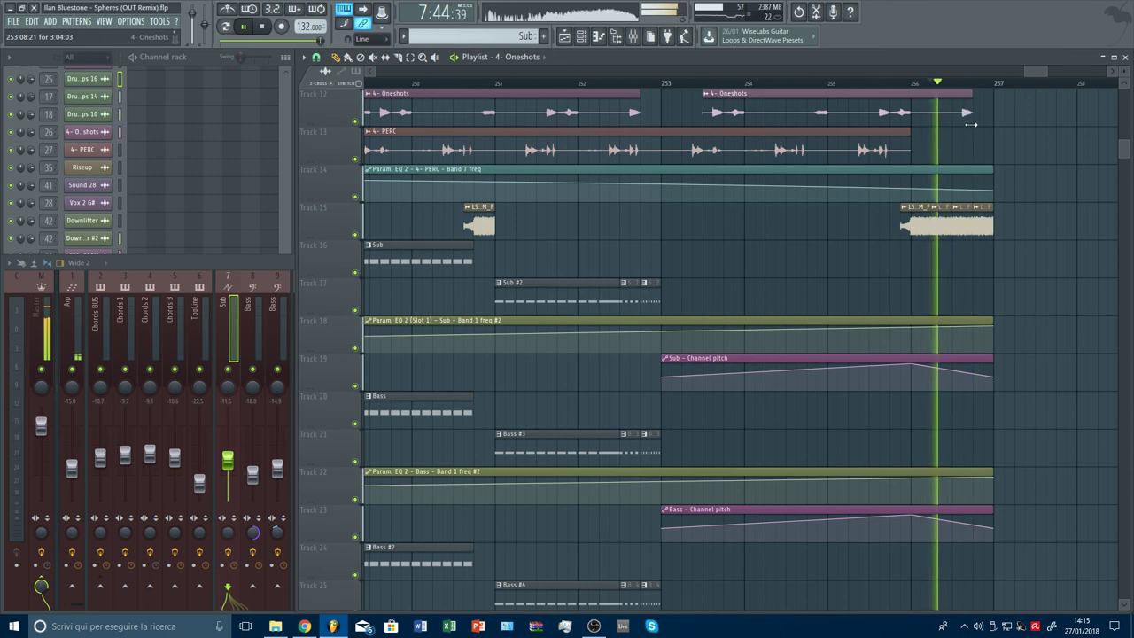
Play past bar 257 and examine the sub, bass, chords, arp and vocal tracks for how each one ends
scroll(1008, 112, "down", 2)
scroll(1087, 91, "down", 3)
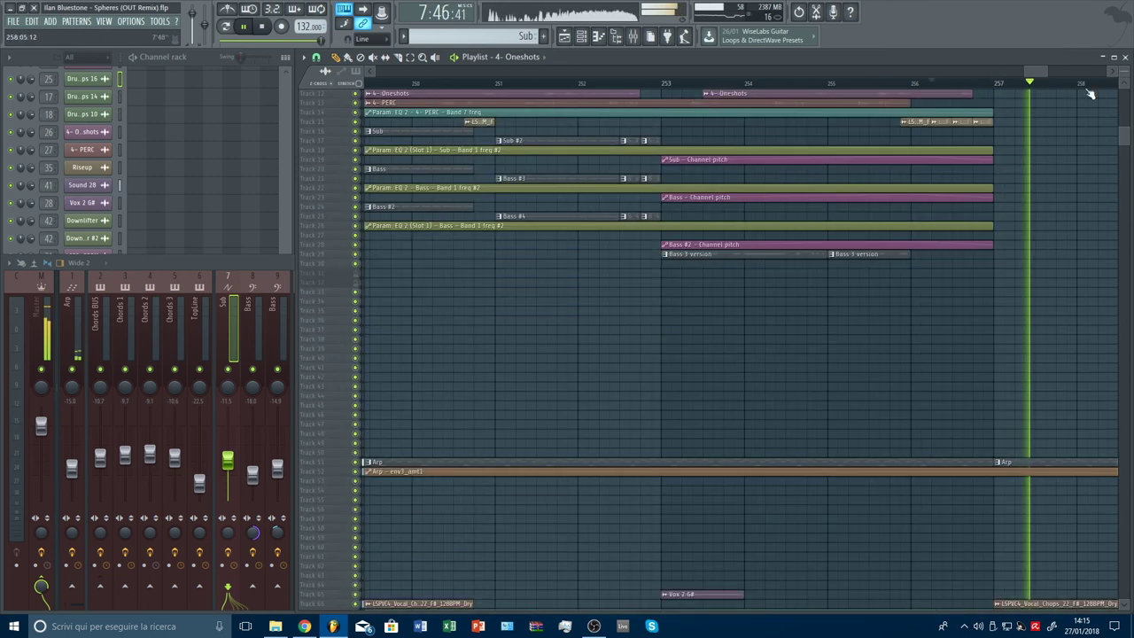
scroll(1042, 86, "down", 9)
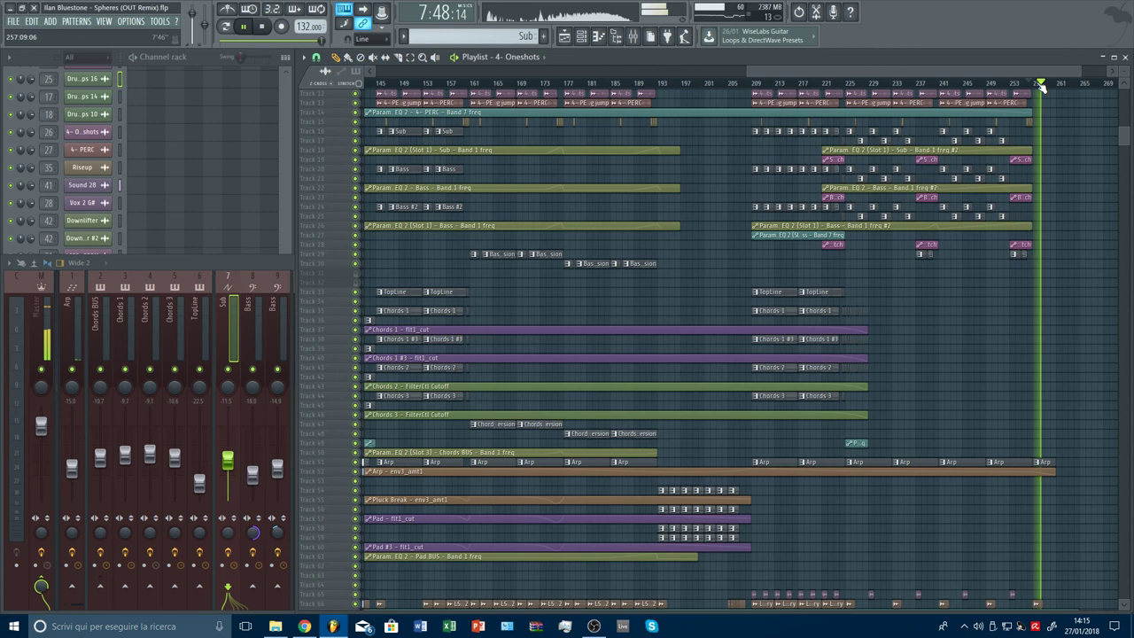
scroll(1043, 86, "down", 3)
scroll(1112, 142, "down", 4)
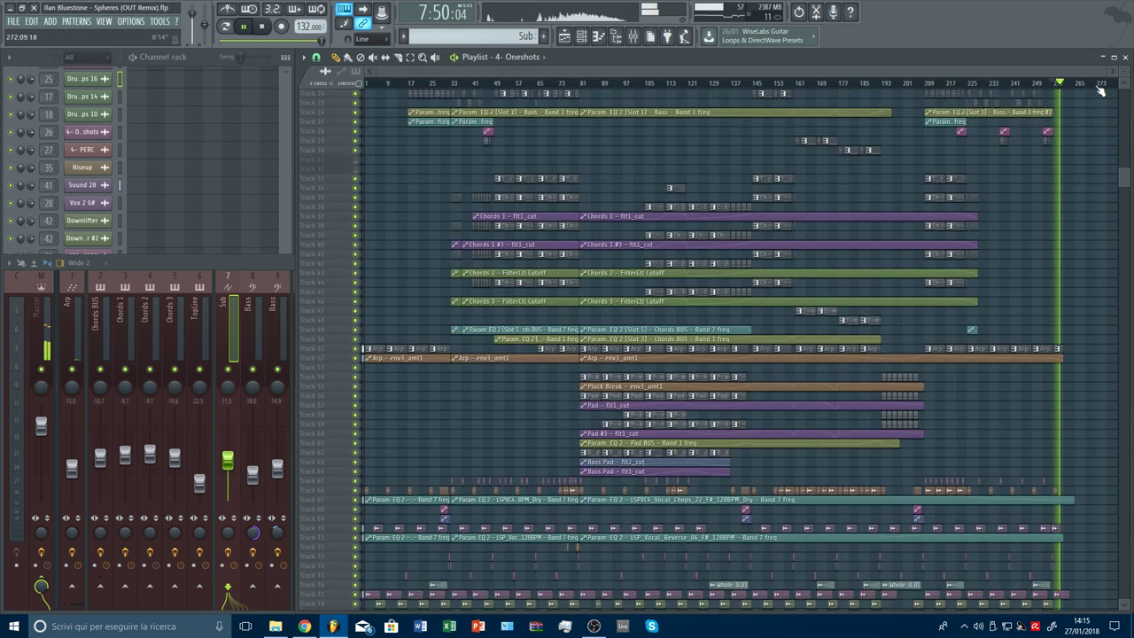
scroll(1104, 89, "up", 6)
scroll(1094, 142, "up", 4)
scroll(1042, 244, "down", 5)
key("space")
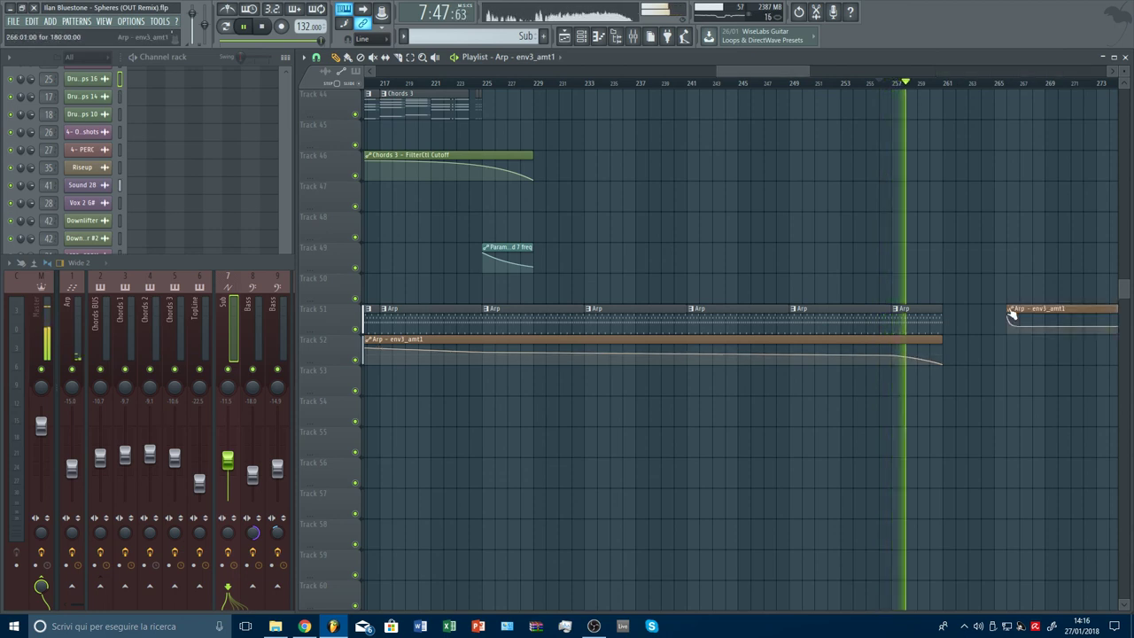
Delete the incoming mail from its notification, then extend the last Arp clip to bar 264 and its env3_amt1 automation to bar 265
left_click_drag(1034, 71, 1045, 75)
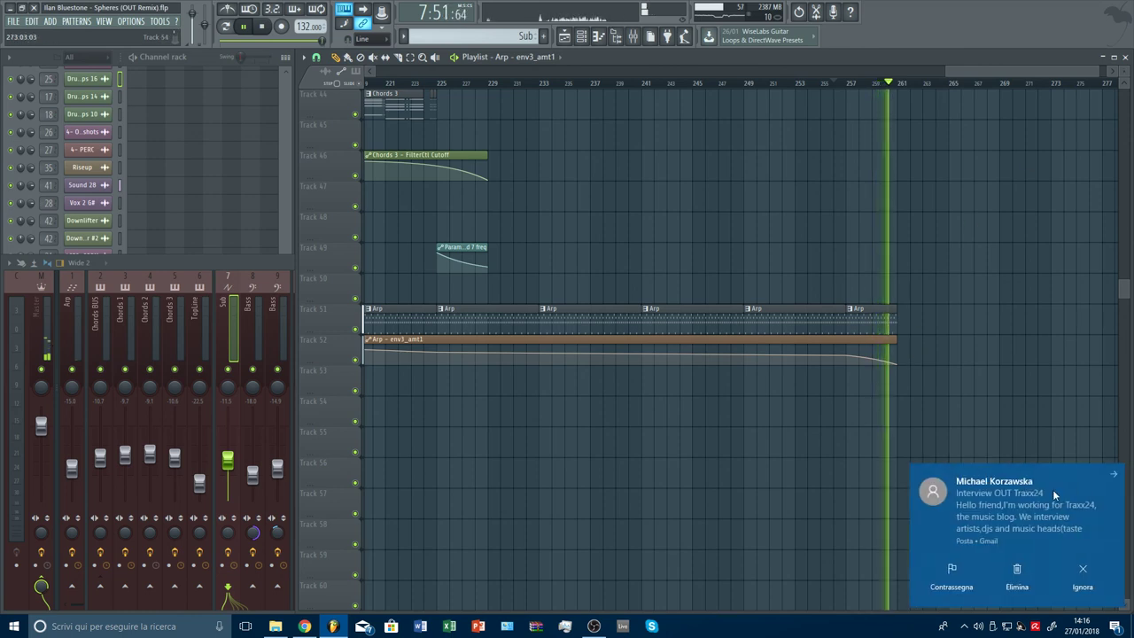
left_click(1017, 576)
scroll(1063, 352, "down", 3)
scroll(1062, 352, "up", 2)
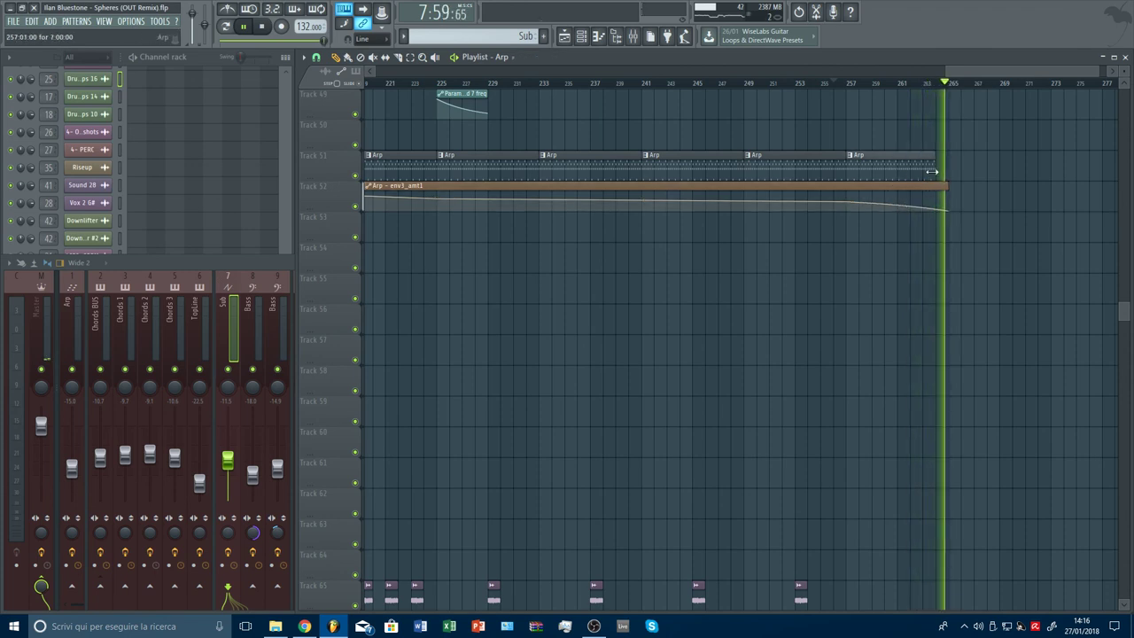
Play the extended ending, then examine the vocal, effects, riser and atmosphere tracks along with the whole arrangement
scroll(1019, 203, "down", 2)
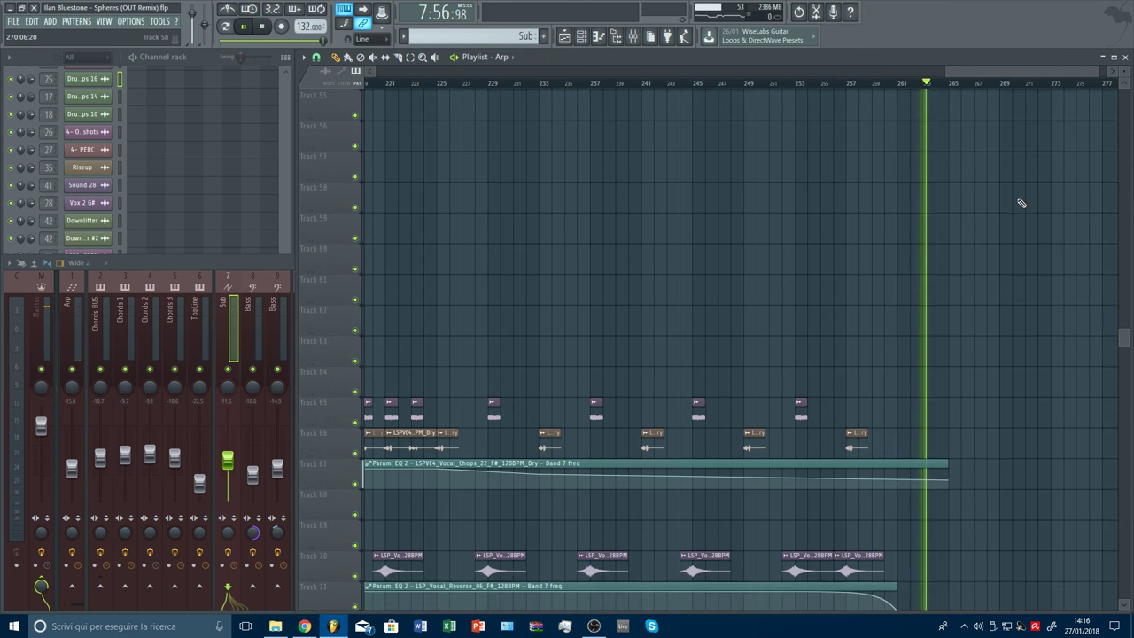
scroll(1055, 350, "down", 7)
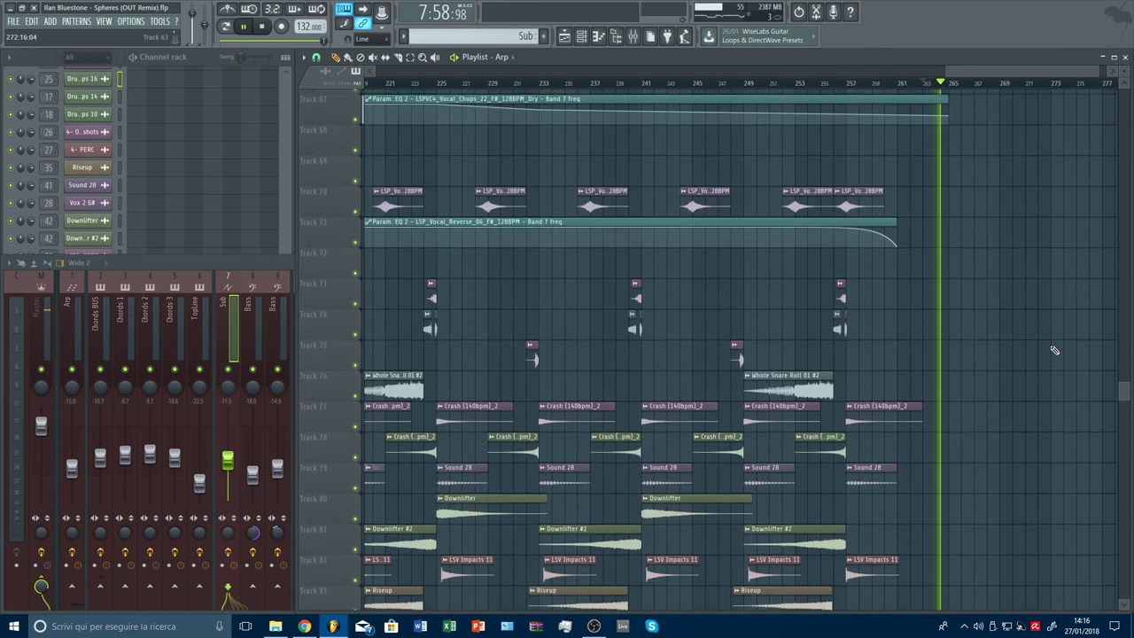
key("space")
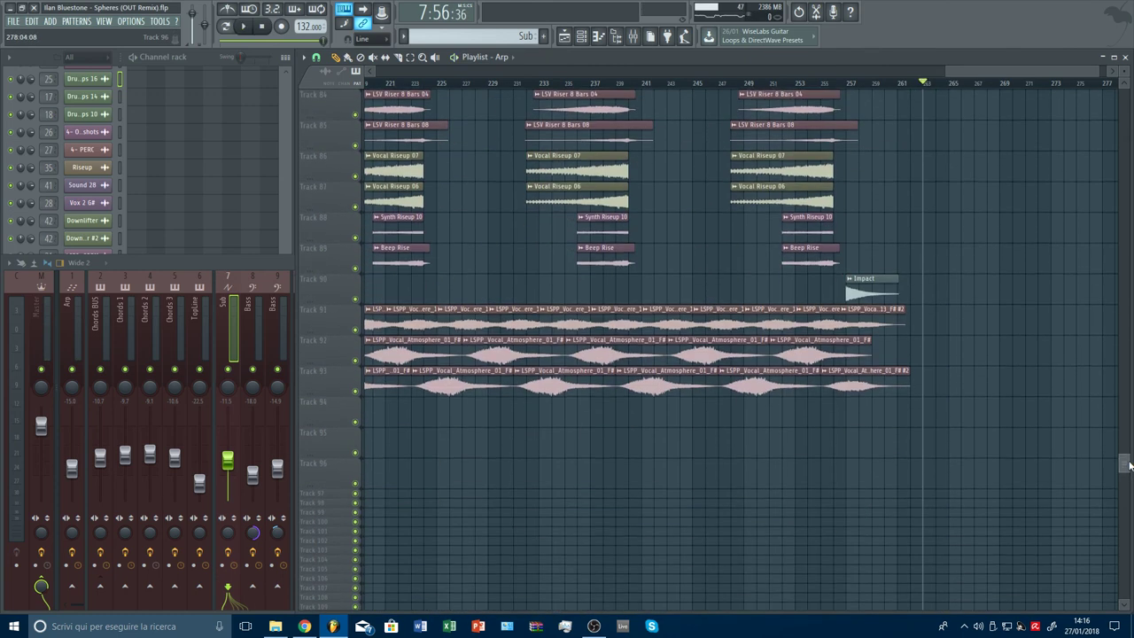
left_click_drag(1122, 463, 1122, 83)
left_click_drag(946, 70, 457, 131)
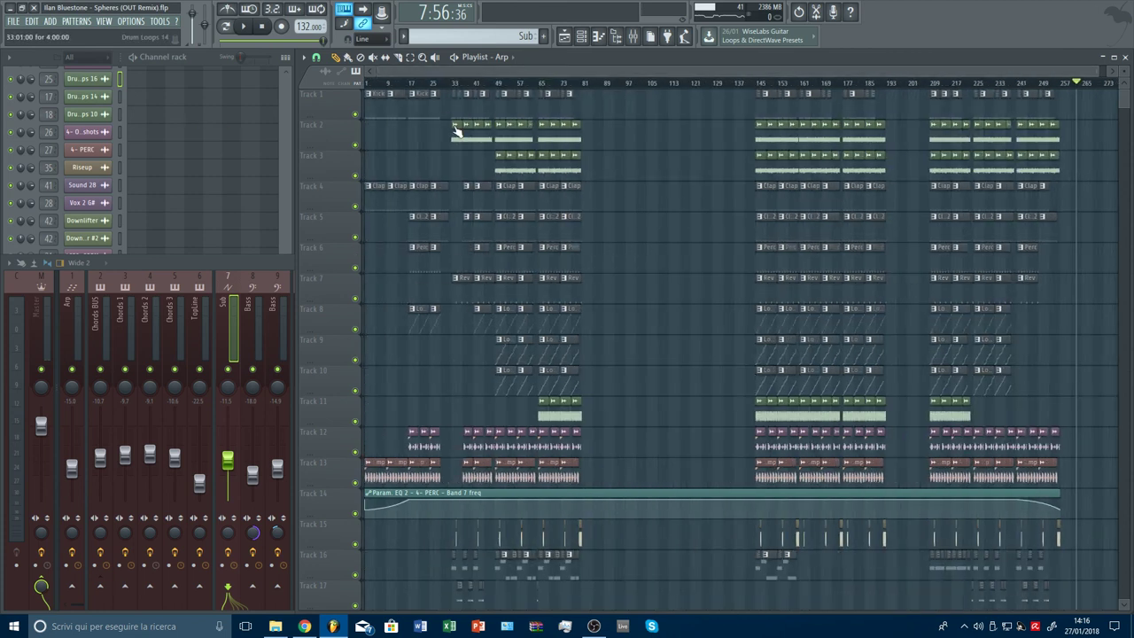
left_click_drag(1124, 71, 1123, 124)
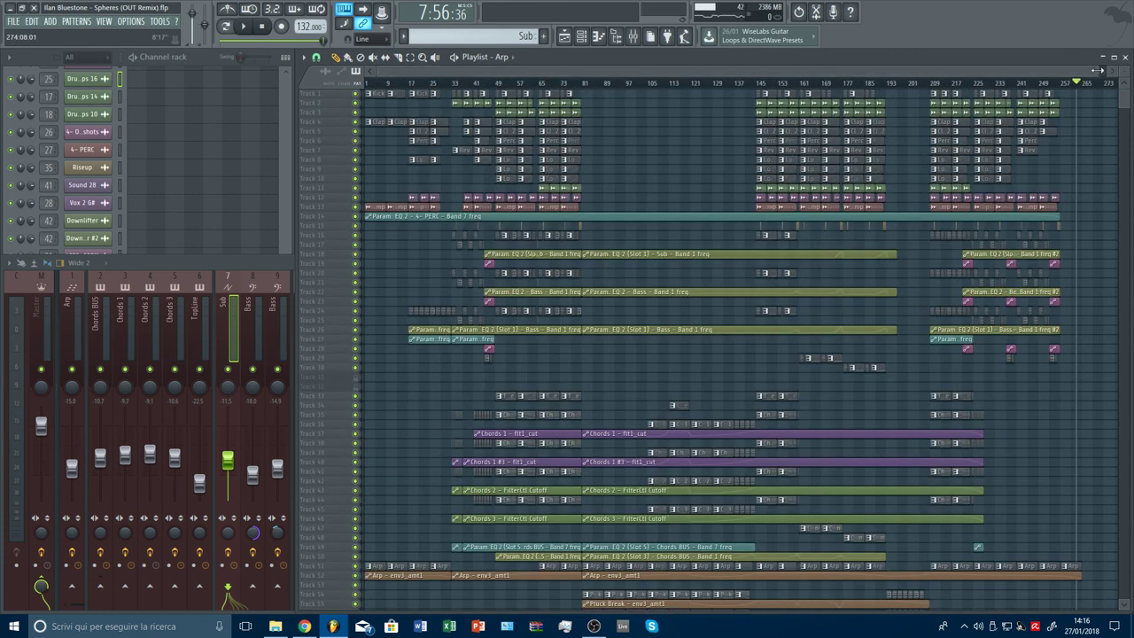
left_click_drag(1098, 71, 1071, 79)
scroll(932, 222, "down", 6)
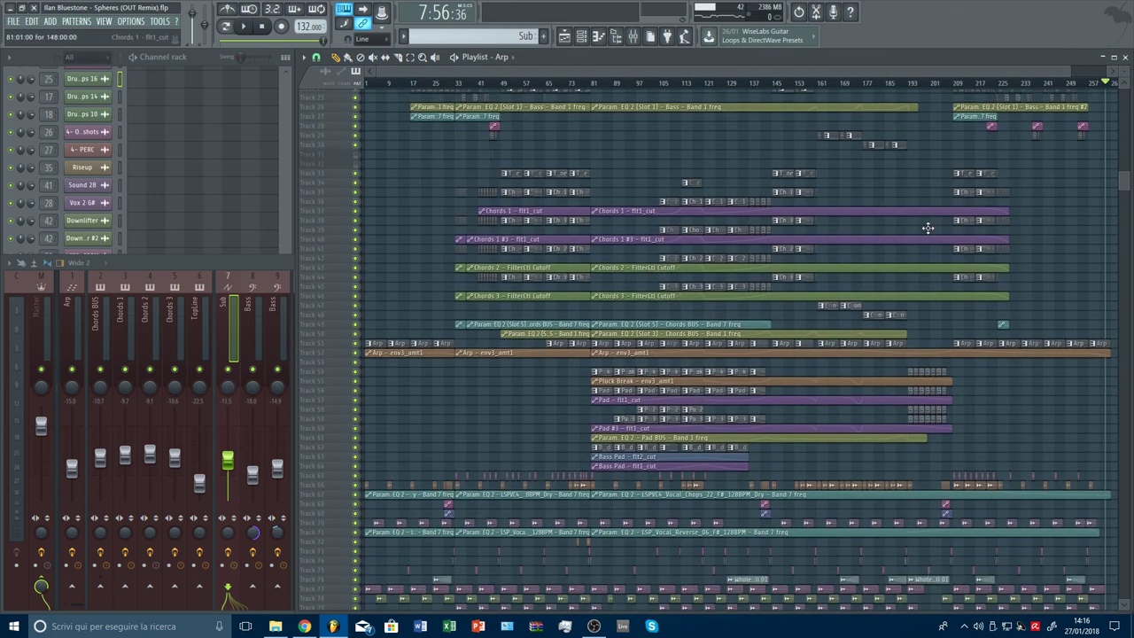
scroll(928, 228, "down", 5)
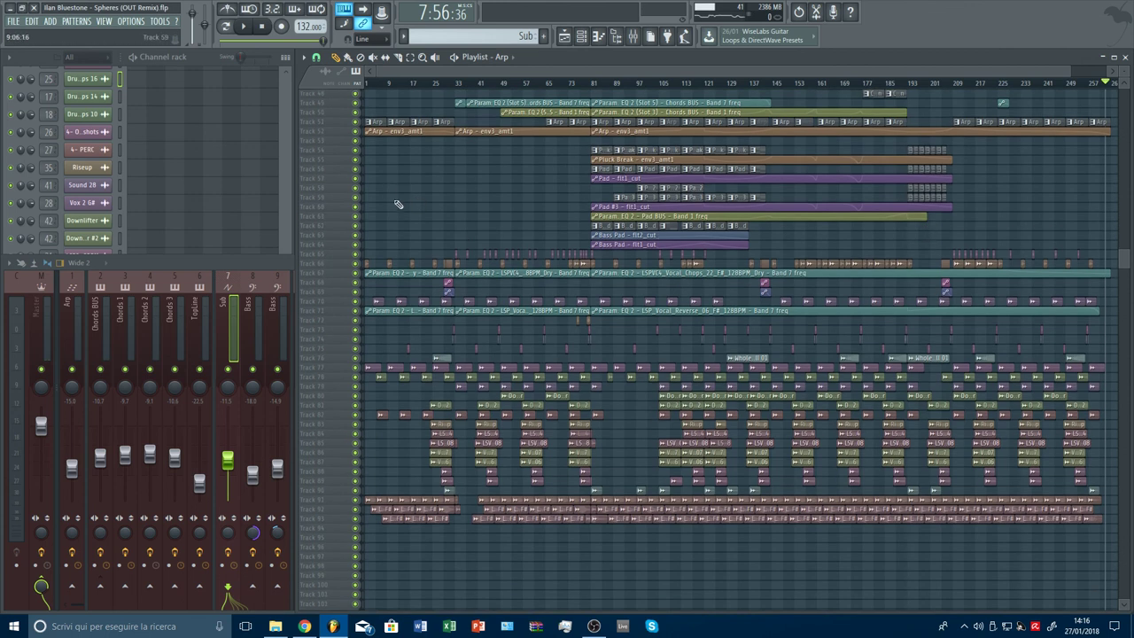
Switch to the OBS window
left_click(594, 627)
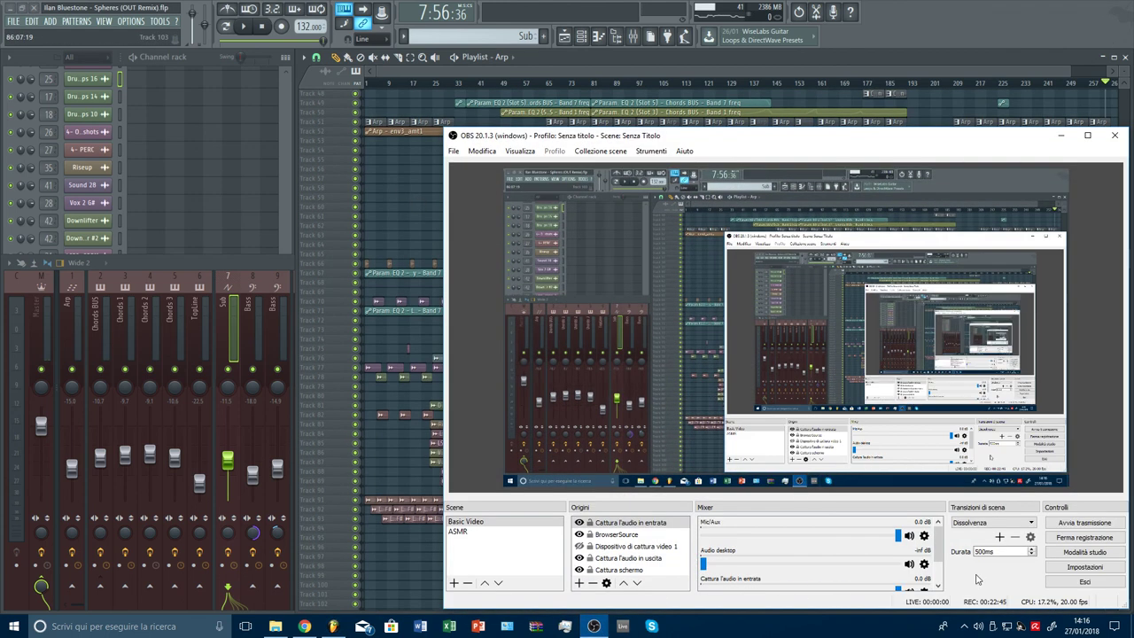